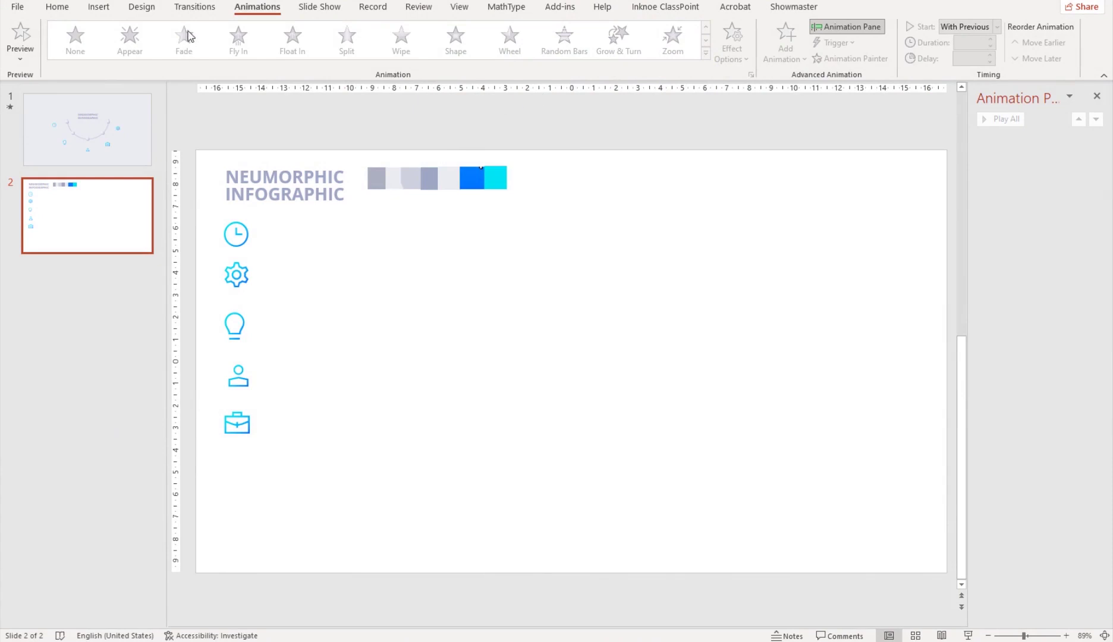
Fill the slide background with the light lavender-grey eyedropped from a palette swatch near the title
{"action": "left_click", "coordinate": [149, 10]}
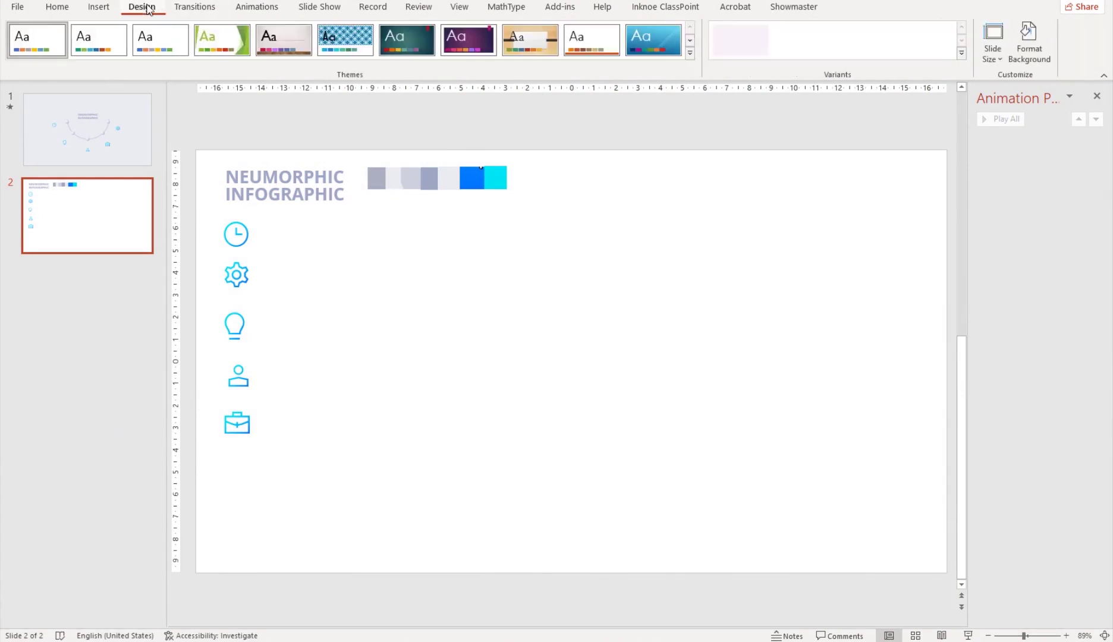
{"action": "left_click", "coordinate": [1030, 38]}
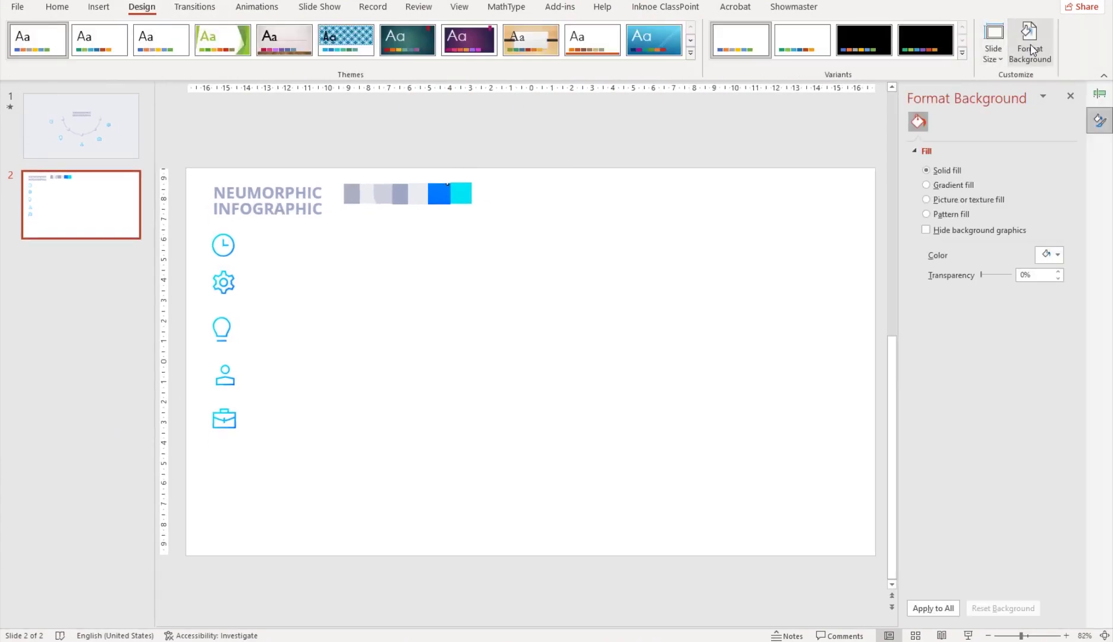
{"action": "left_click", "coordinate": [1059, 254]}
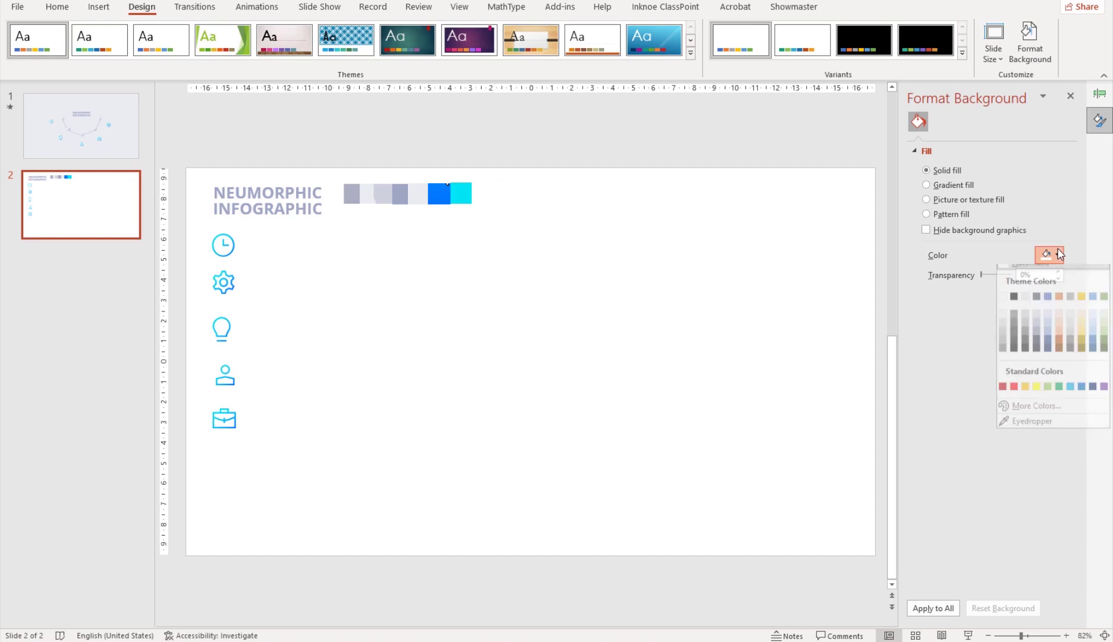
{"action": "left_click", "coordinate": [1005, 422]}
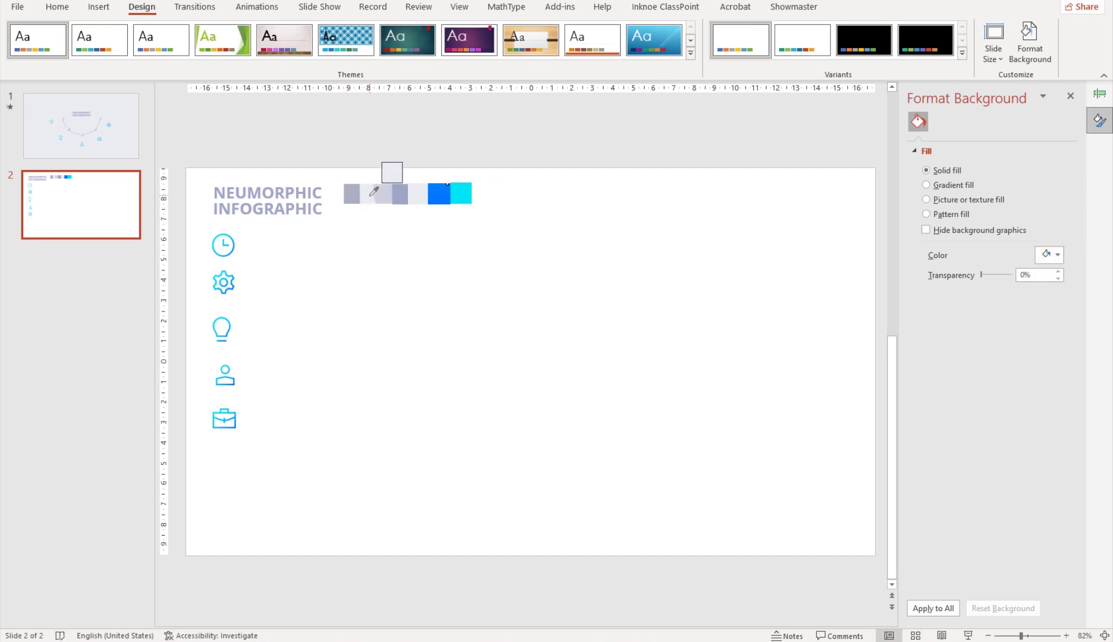
{"action": "left_click", "coordinate": [371, 196]}
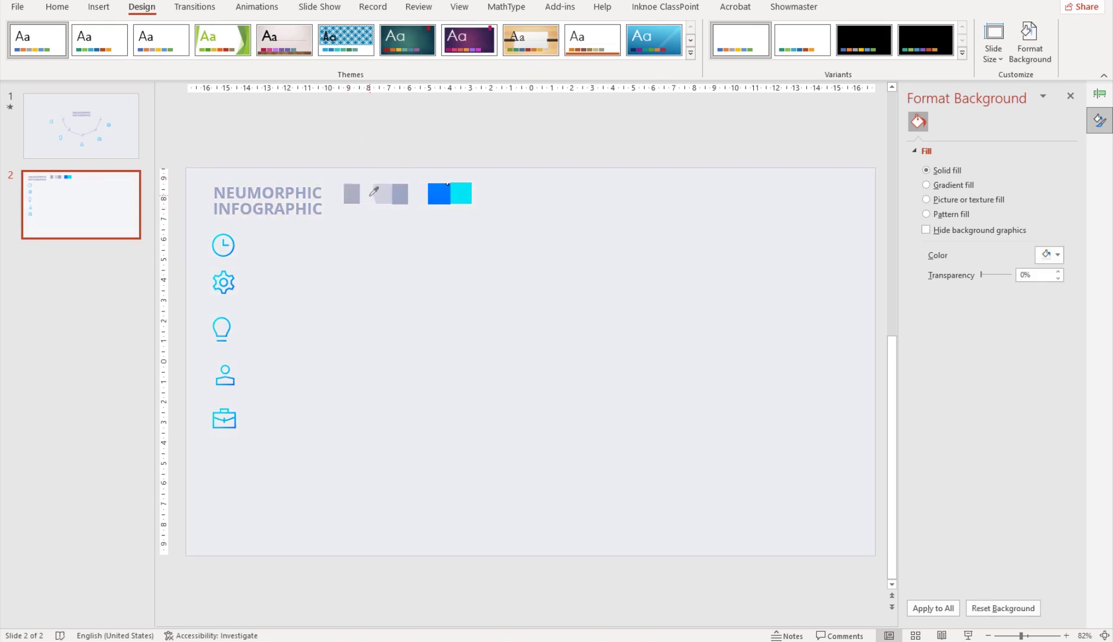
{"action": "left_click", "coordinate": [1072, 97]}
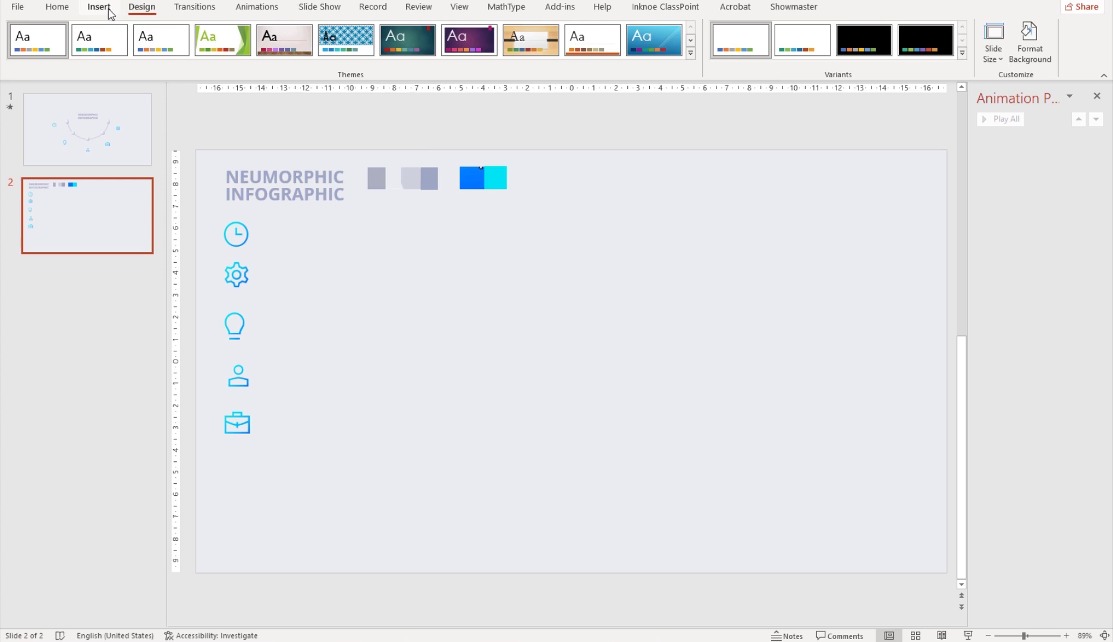
Draw a perfect circle with the Oval shape to the right of the icons
{"action": "left_click", "coordinate": [110, 8]}
{"action": "left_click", "coordinate": [214, 37]}
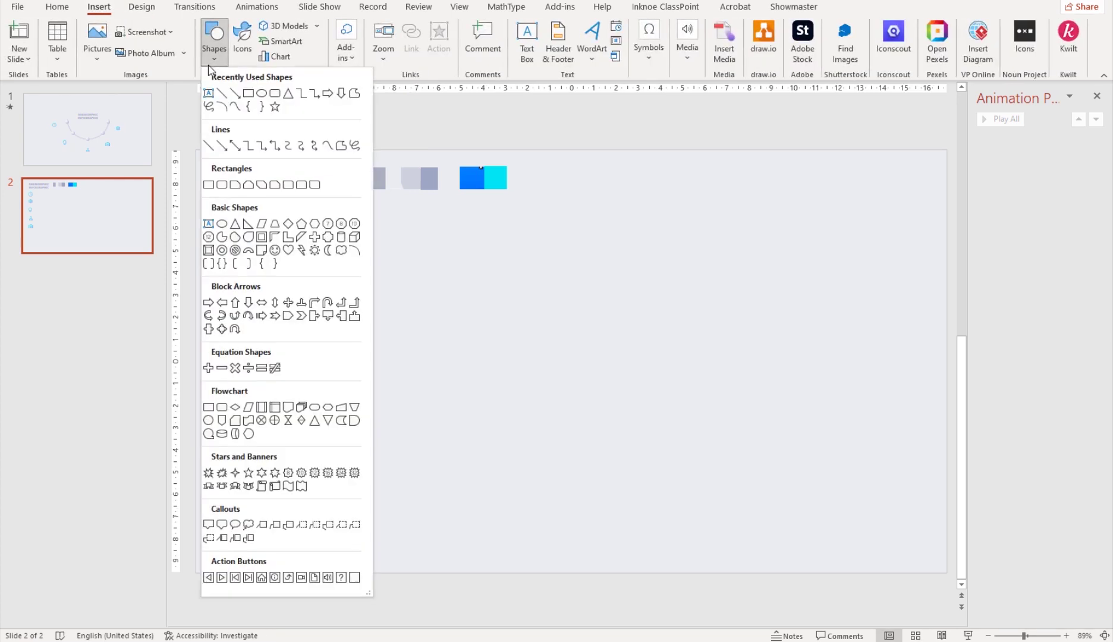
{"action": "left_click", "coordinate": [263, 94]}
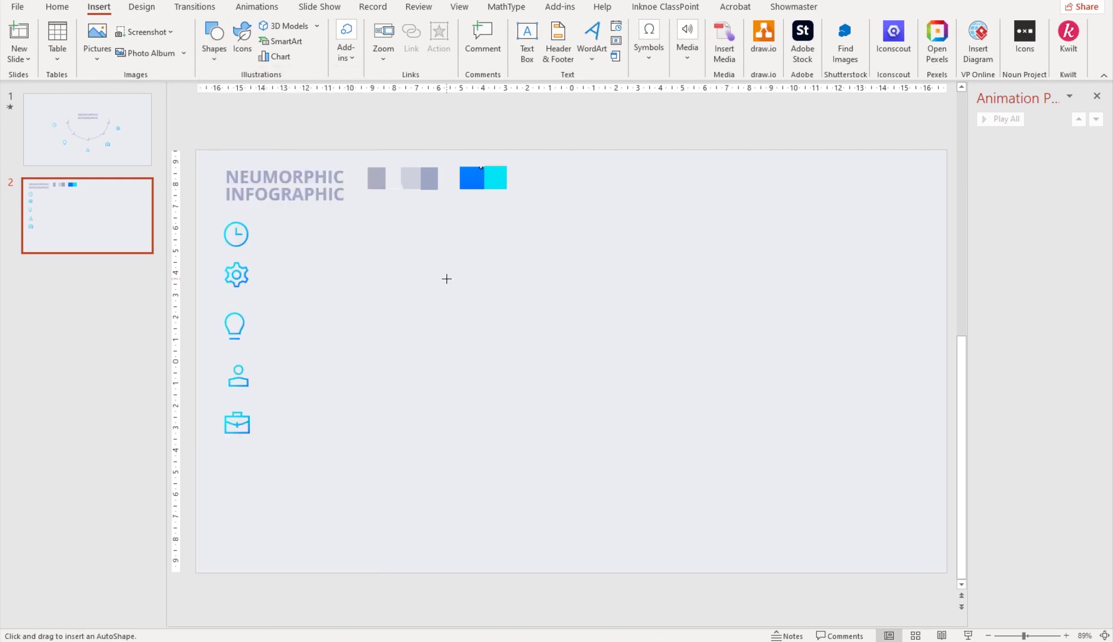
{"action": "key", "text": "shift"}
{"action": "mouse_move", "coordinate": [436, 272]}
{"action": "left_mouse_down"}
{"action": "mouse_move", "coordinate": [385, 329]}
{"action": "mouse_move", "coordinate": [379, 311]}
{"action": "left_mouse_up"}
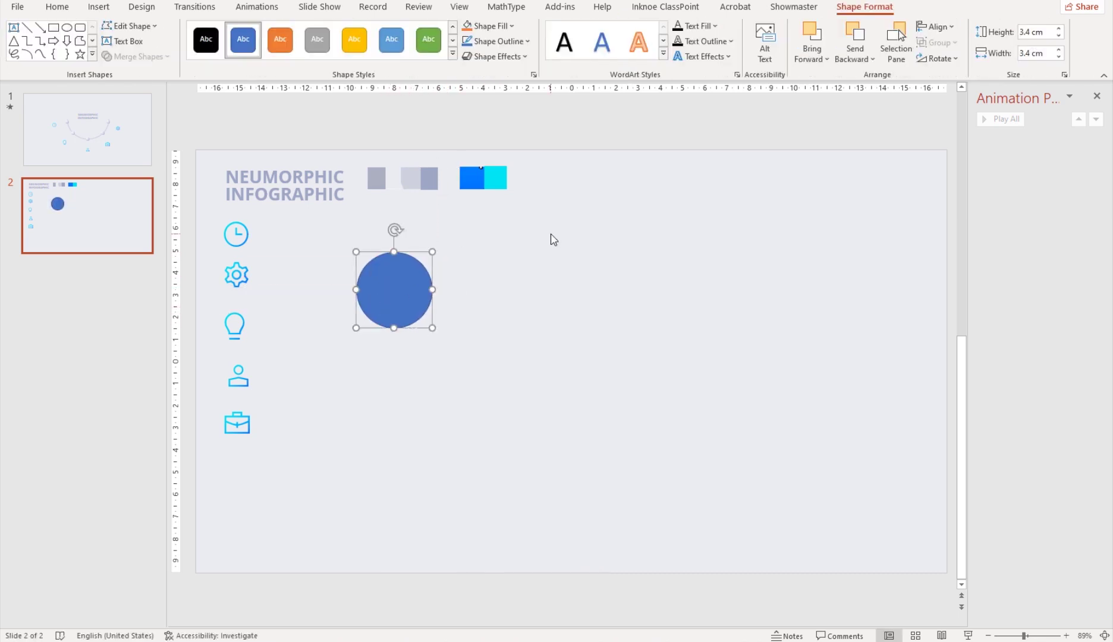
Size the circle to 3.6 × 3.6 cm, remove its outline, and nudge it up slightly
{"action": "left_click", "coordinate": [1029, 32]}
{"action": "type", "text": "3.6"}
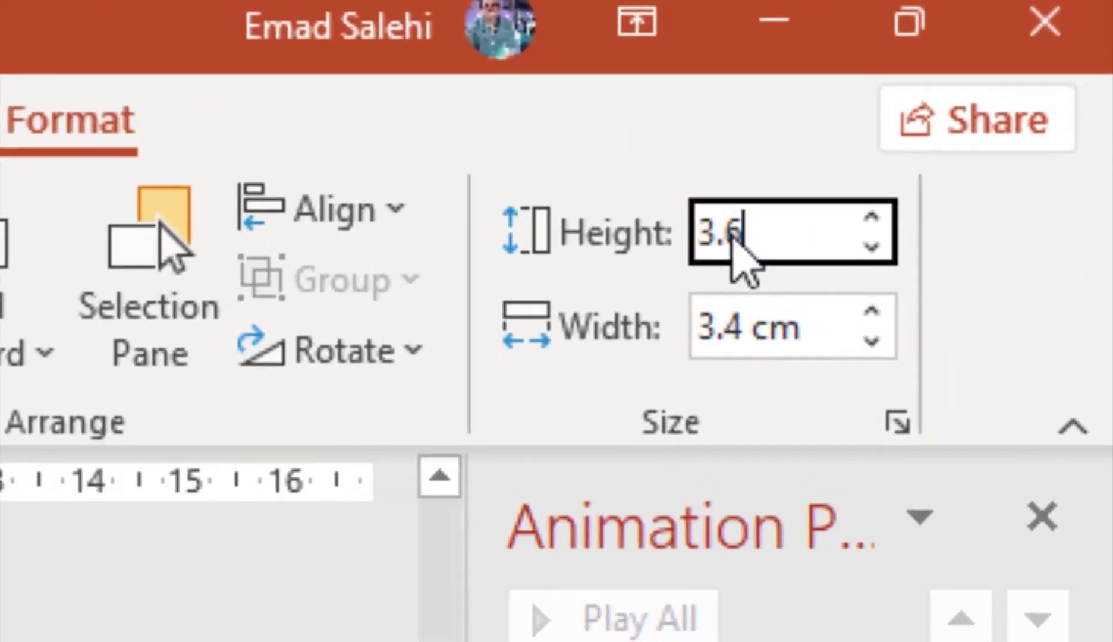
{"action": "left_click", "coordinate": [737, 330]}
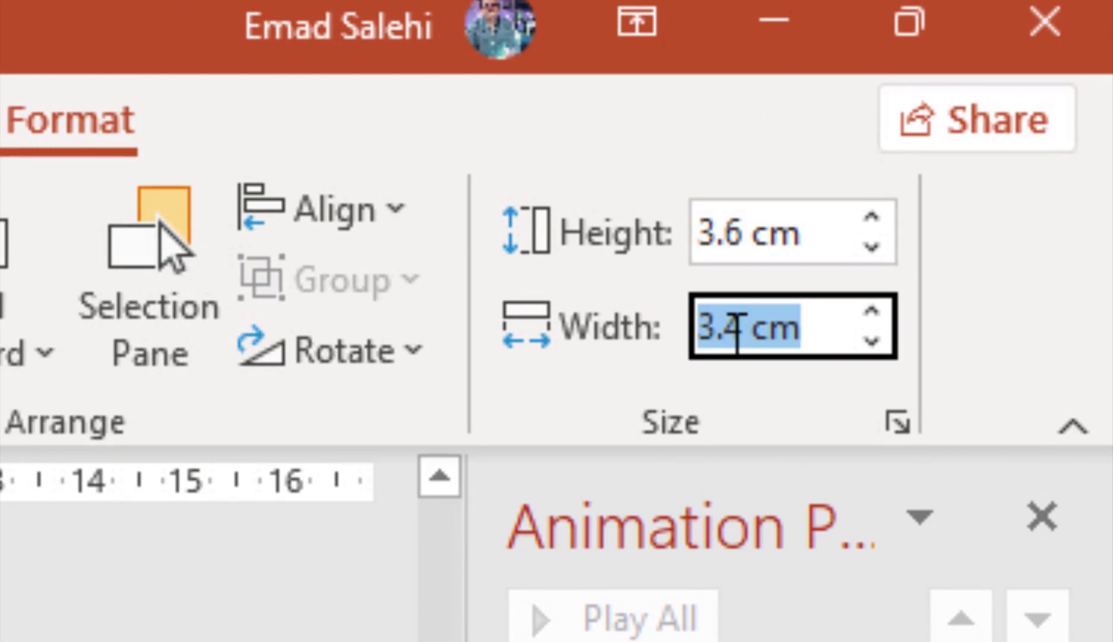
{"action": "type", "text": "3.6"}
{"action": "key", "text": "Return"}
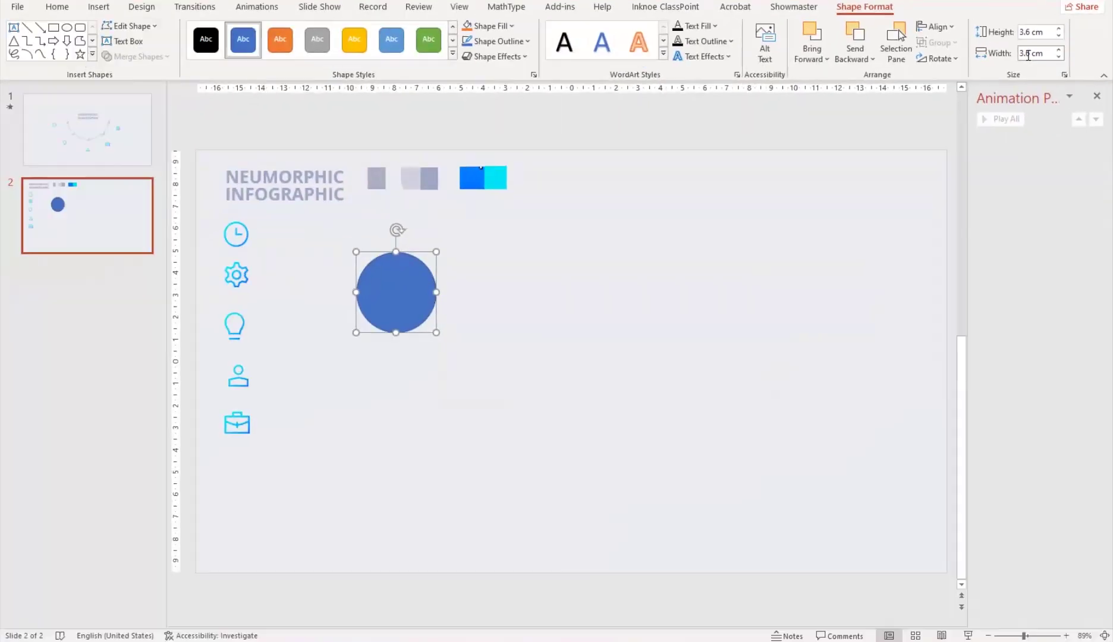
{"action": "left_click", "coordinate": [499, 41]}
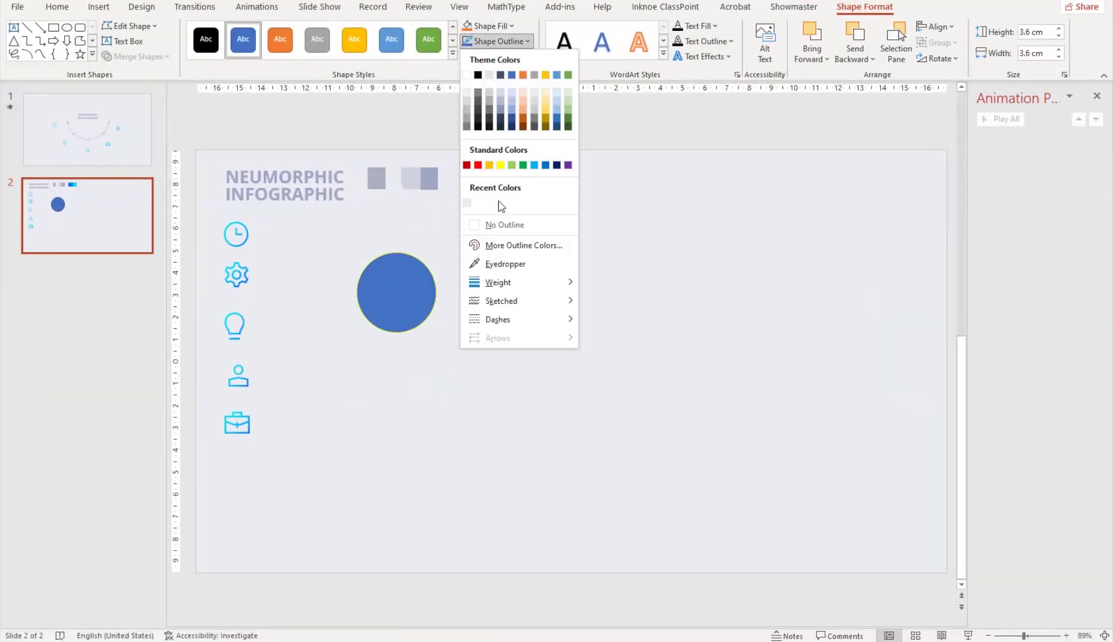
{"action": "left_click", "coordinate": [501, 226]}
{"action": "left_click_drag", "start_coordinate": [405, 306], "coordinate": [405, 300]}
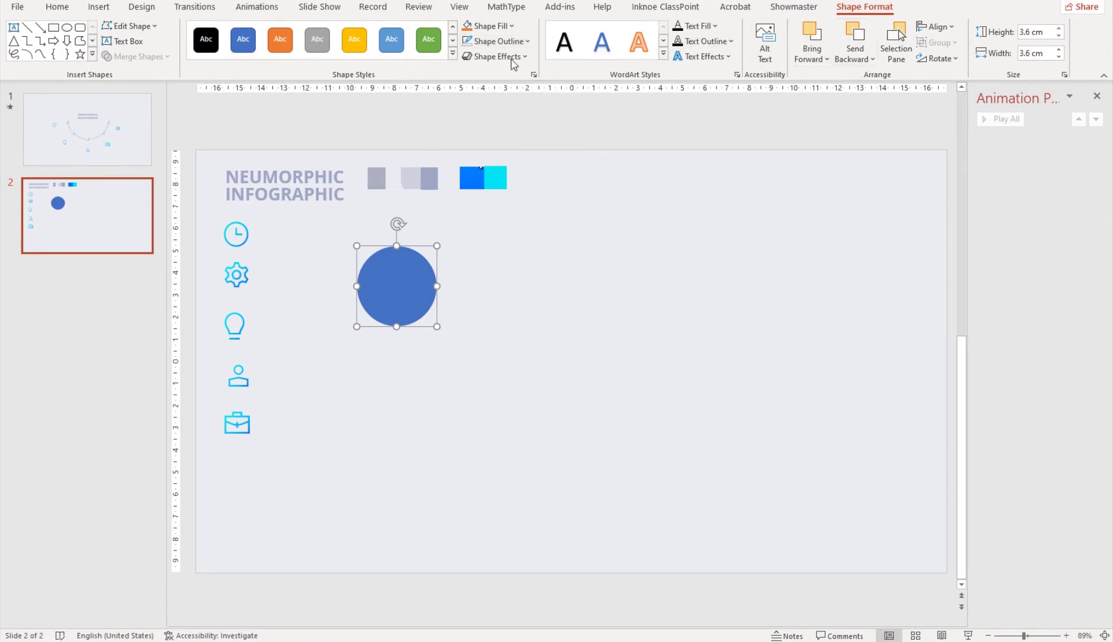
Set the circle's fill to No Fill and open its Format Shape pane
{"action": "left_click", "coordinate": [489, 26]}
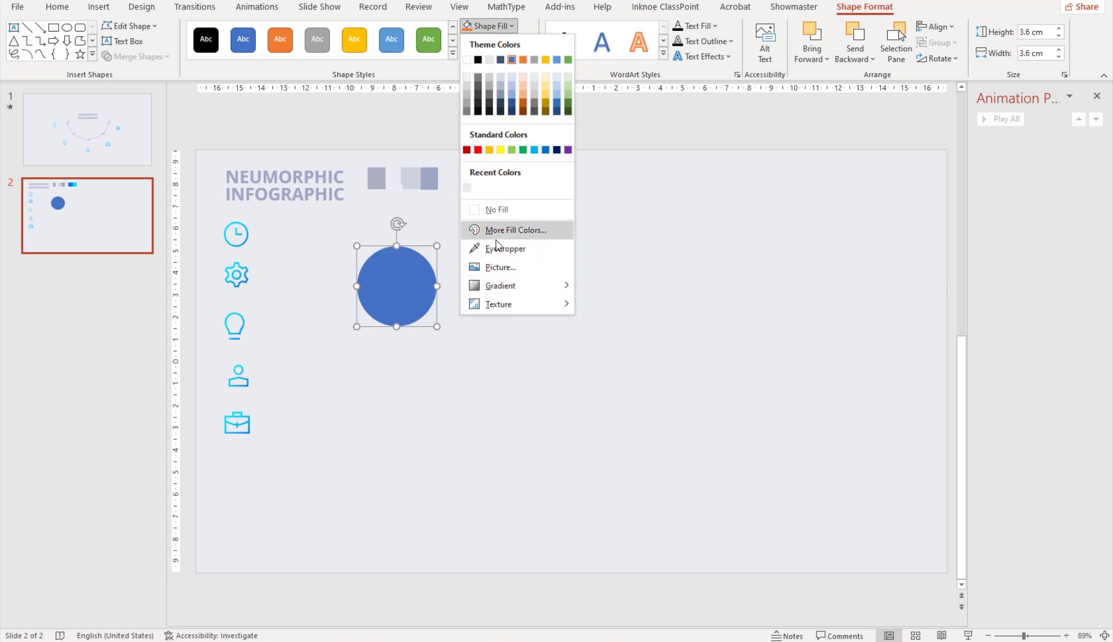
{"action": "left_click", "coordinate": [496, 210]}
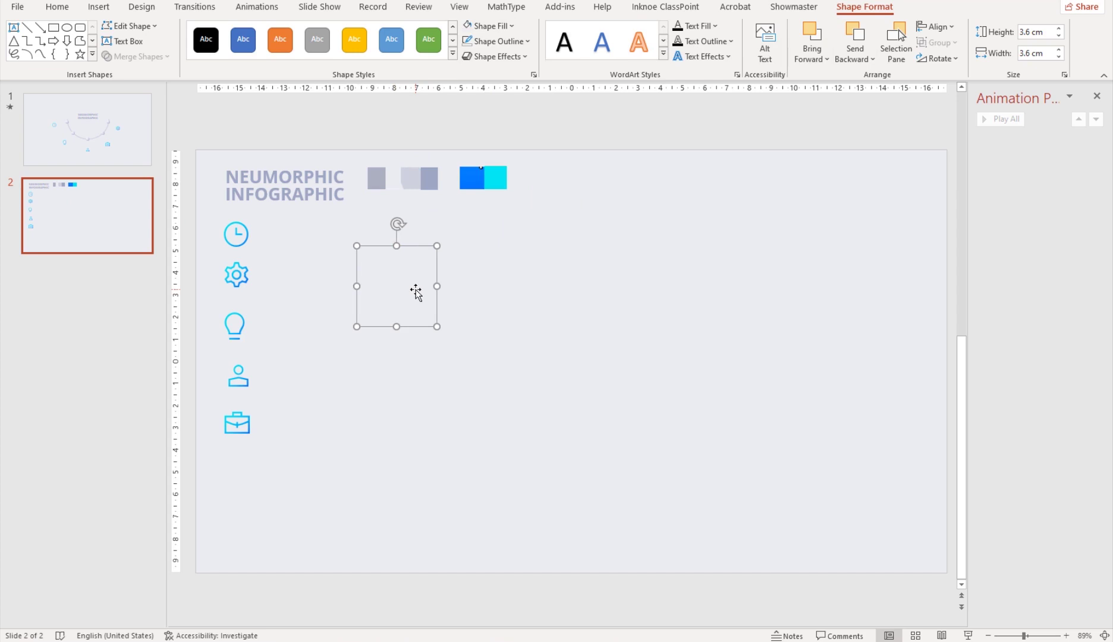
{"action": "right_click", "coordinate": [416, 291]}
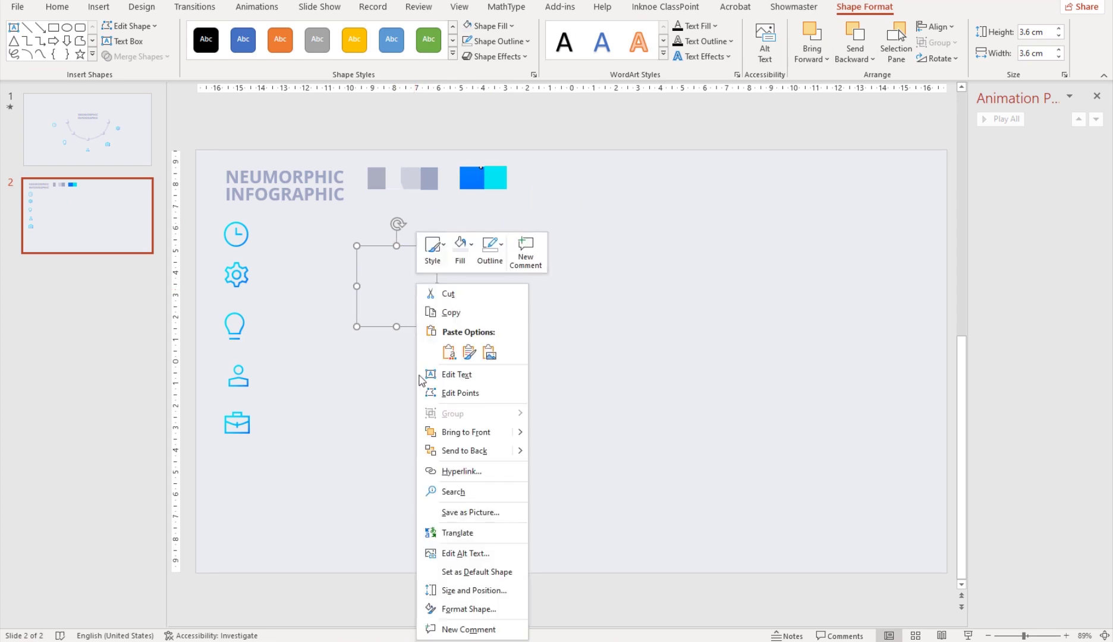
{"action": "left_click", "coordinate": [466, 609]}
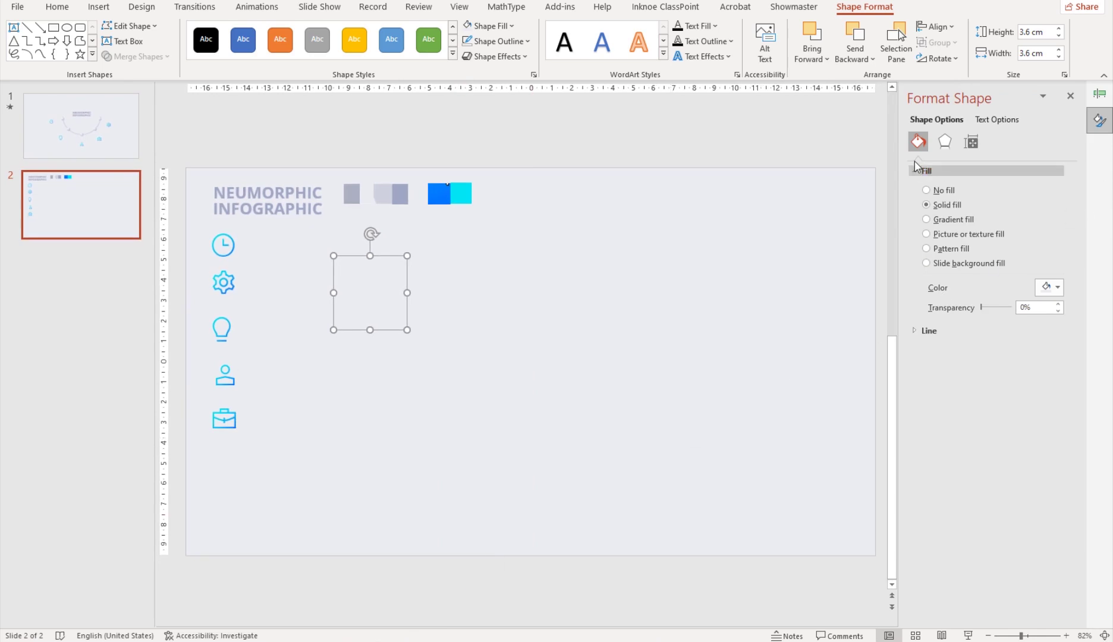
Add a shadow to the circle, coloured with the grey swatch via the eyedropper
{"action": "left_click", "coordinate": [944, 143]}
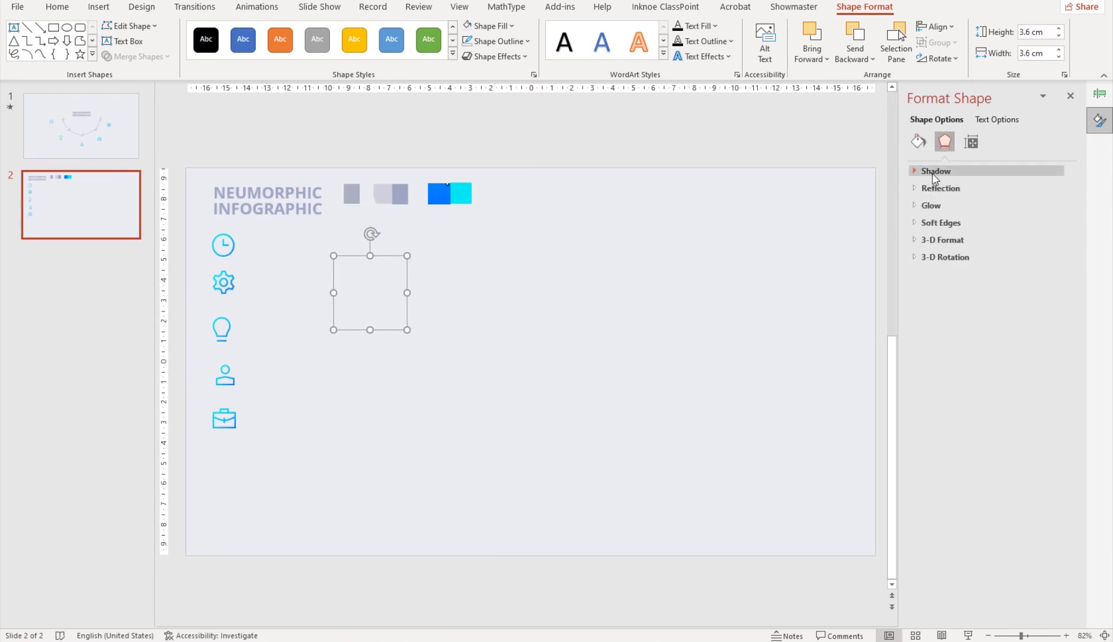
{"action": "left_click", "coordinate": [935, 171]}
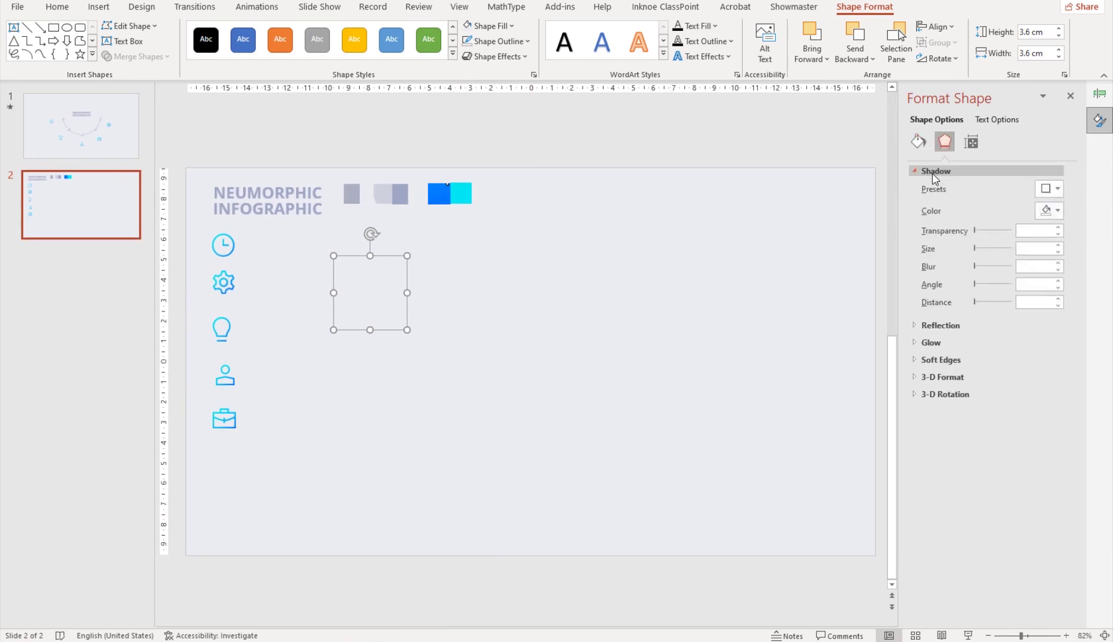
{"action": "left_click", "coordinate": [1050, 211]}
{"action": "left_click", "coordinate": [1014, 409]}
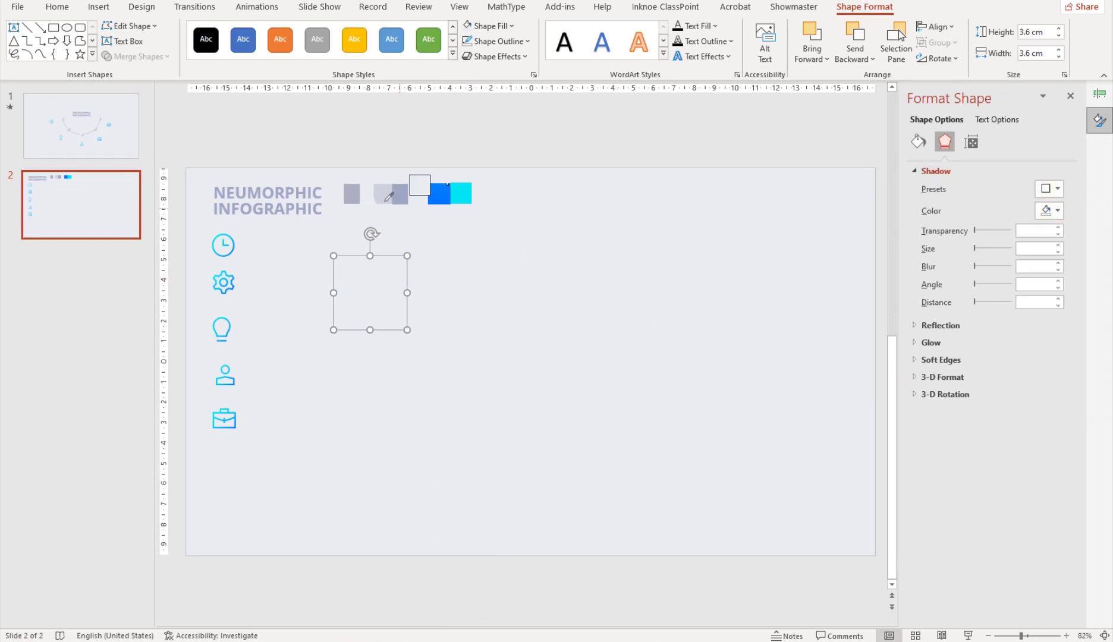
{"action": "left_click", "coordinate": [355, 192]}
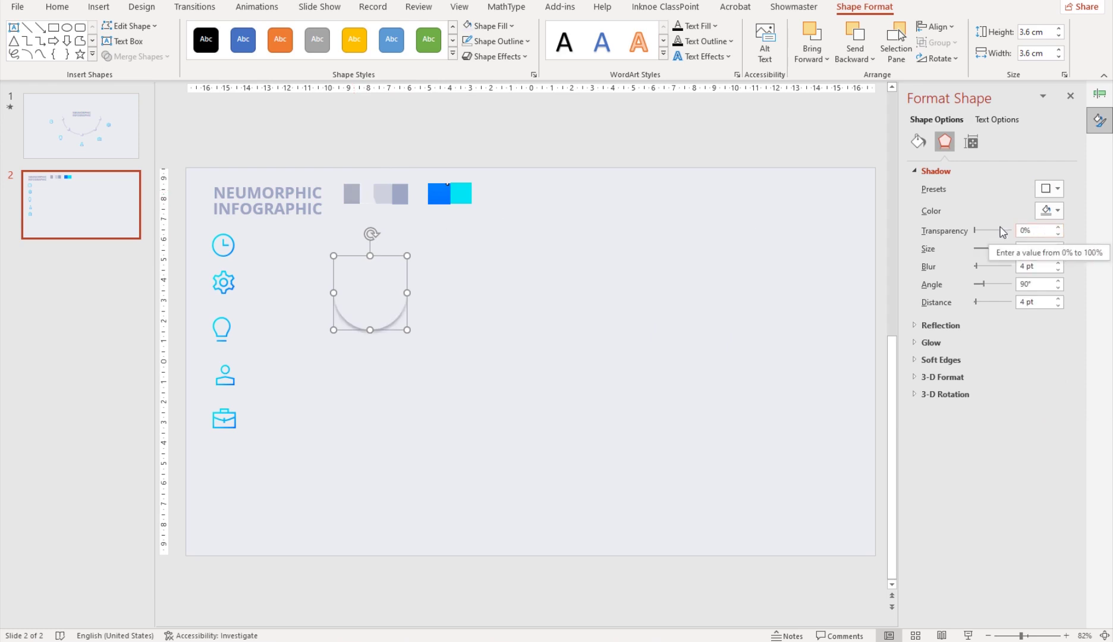
Set the shadow to 58% transparency, 14 pt blur, 45° angle and 9 pt distance
{"action": "left_click", "coordinate": [962, 235]}
{"action": "type", "text": "8"}
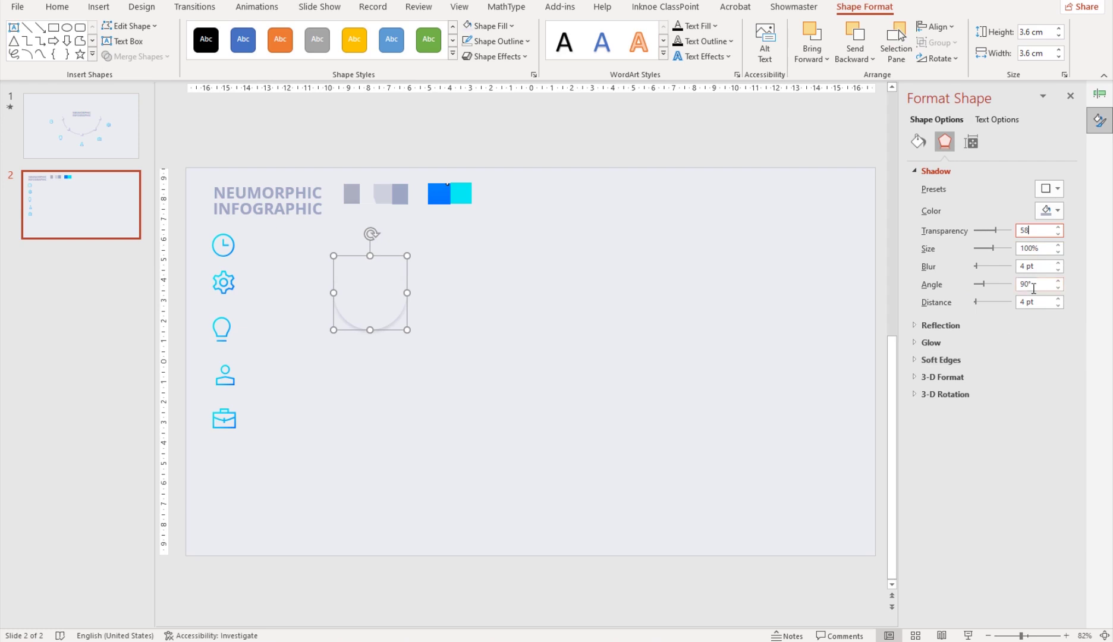
{"action": "left_click", "coordinate": [1027, 266]}
{"action": "left_click", "coordinate": [1034, 285]}
{"action": "type", "text": "45"}
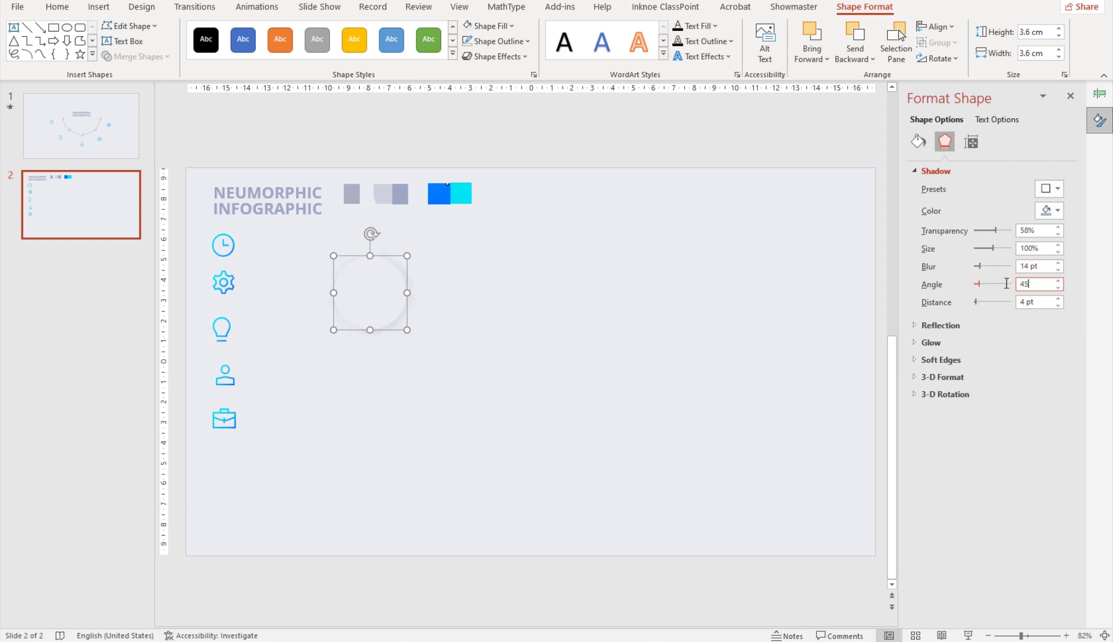
{"action": "left_click", "coordinate": [1038, 303]}
{"action": "type", "text": "9"}
Ctrl-drag a copy of the circle and place it below the original
{"action": "key", "text": "ctrl"}
{"action": "left_click_drag", "start_coordinate": [375, 321], "coordinate": [383, 361]}
{"action": "mouse_move", "coordinate": [370, 431]}
{"action": "left_mouse_down"}
{"action": "mouse_move", "coordinate": [370, 351]}
{"action": "mouse_move", "coordinate": [381, 437]}
{"action": "mouse_move", "coordinate": [374, 410]}
{"action": "left_mouse_up"}
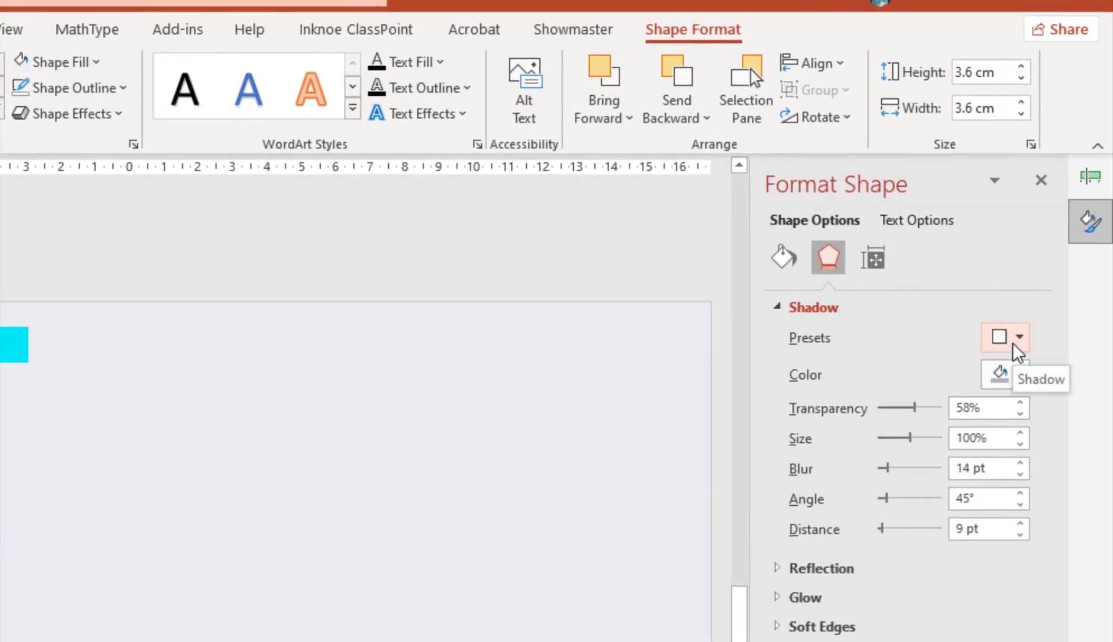
Set the copy's shadow to 44% transparency, 9 pt blur, 225° angle and 9 pt distance
{"action": "left_click", "coordinate": [1014, 377]}
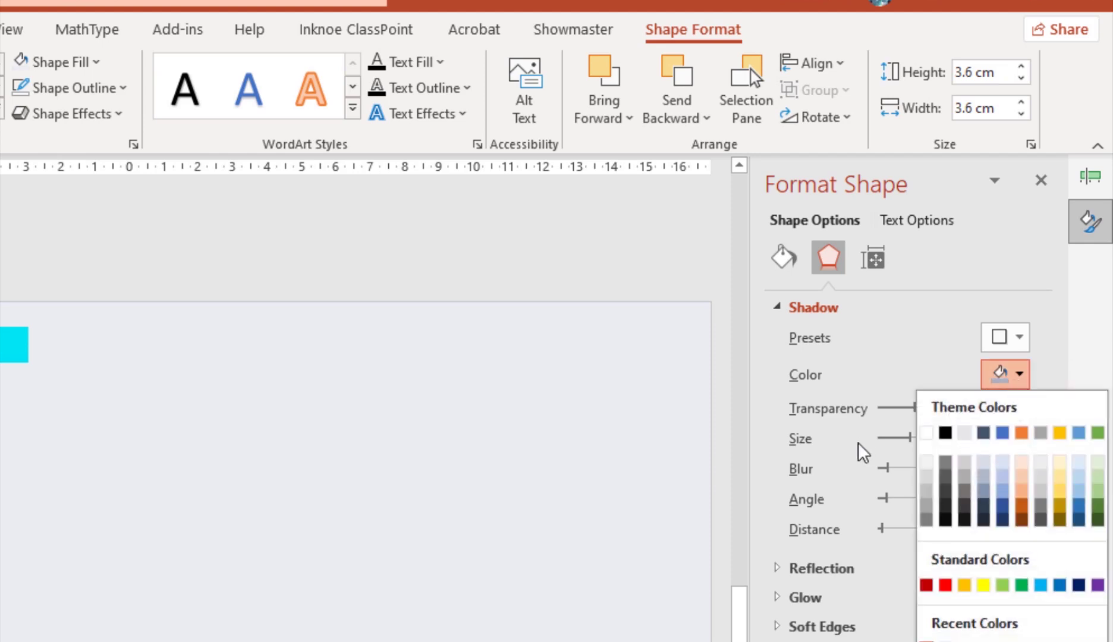
{"action": "left_click", "coordinate": [925, 437]}
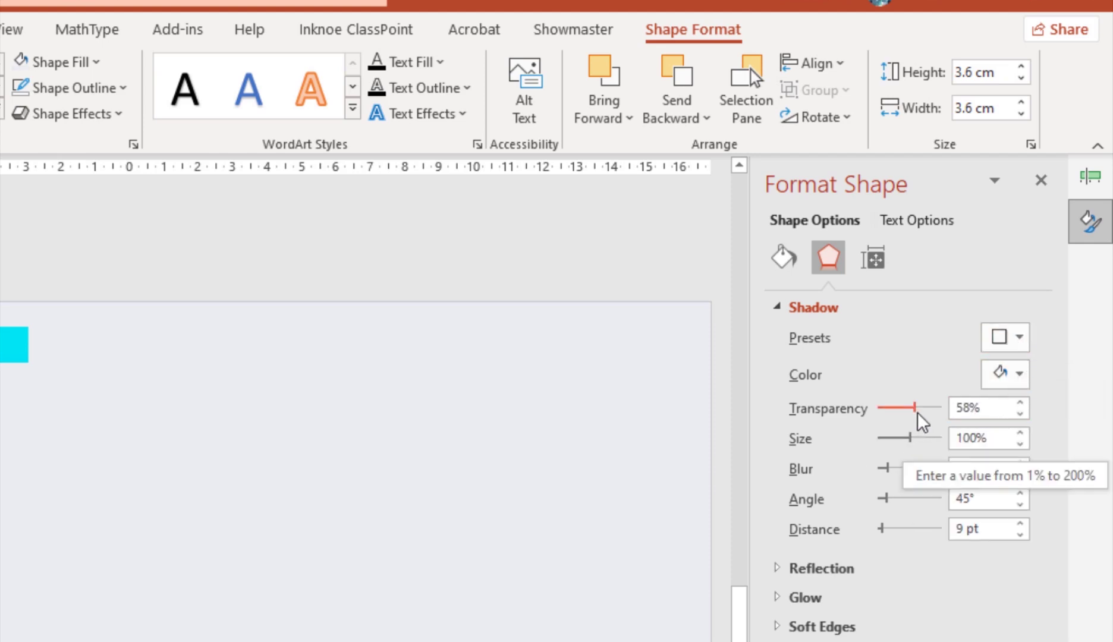
{"action": "mouse_move", "coordinate": [1001, 414]}
{"action": "left_mouse_down"}
{"action": "mouse_move", "coordinate": [946, 424]}
{"action": "mouse_move", "coordinate": [953, 434]}
{"action": "left_mouse_up"}
{"action": "type", "text": "44"}
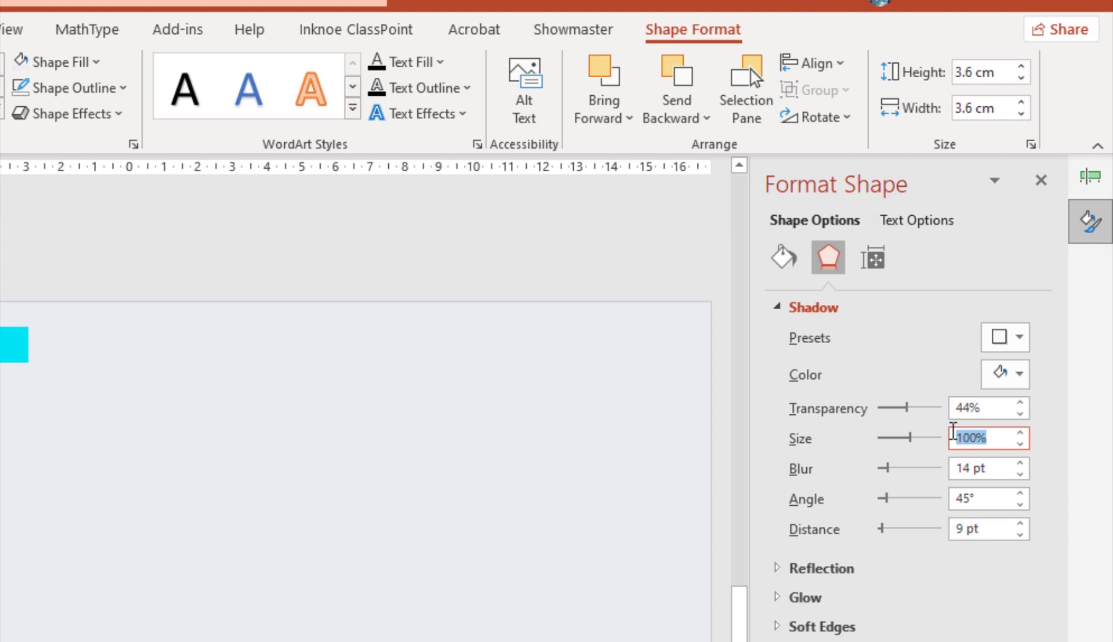
{"action": "left_click_drag", "start_coordinate": [980, 468], "coordinate": [914, 473]}
{"action": "type", "text": "9"}
{"action": "left_click_drag", "start_coordinate": [980, 497], "coordinate": [906, 496]}
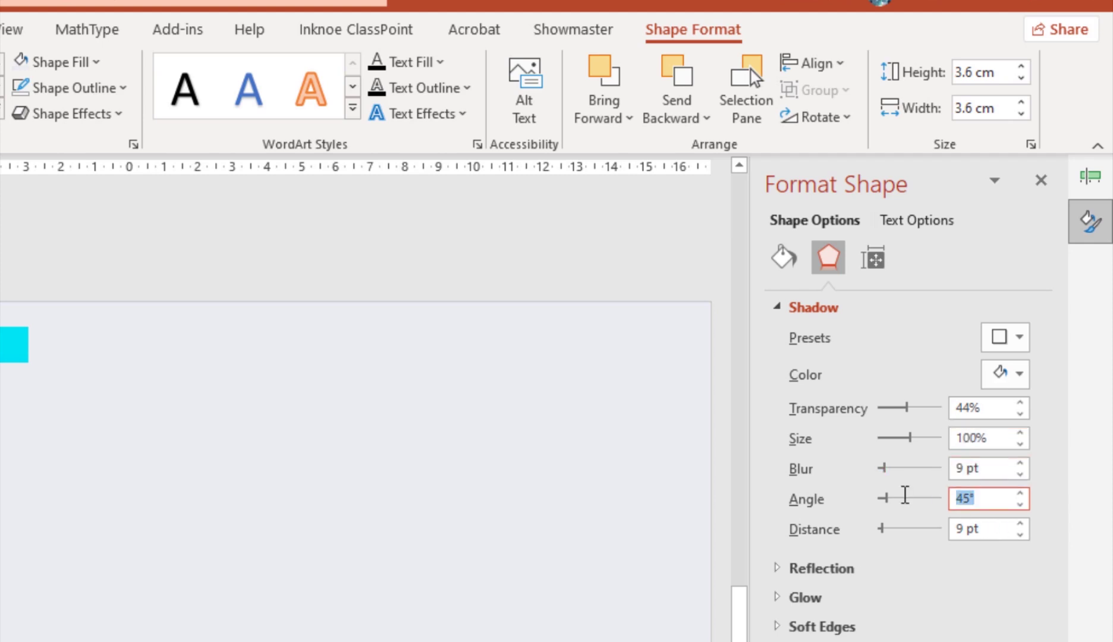
{"action": "type", "text": "225"}
{"action": "left_click_drag", "start_coordinate": [994, 527], "coordinate": [947, 528]}
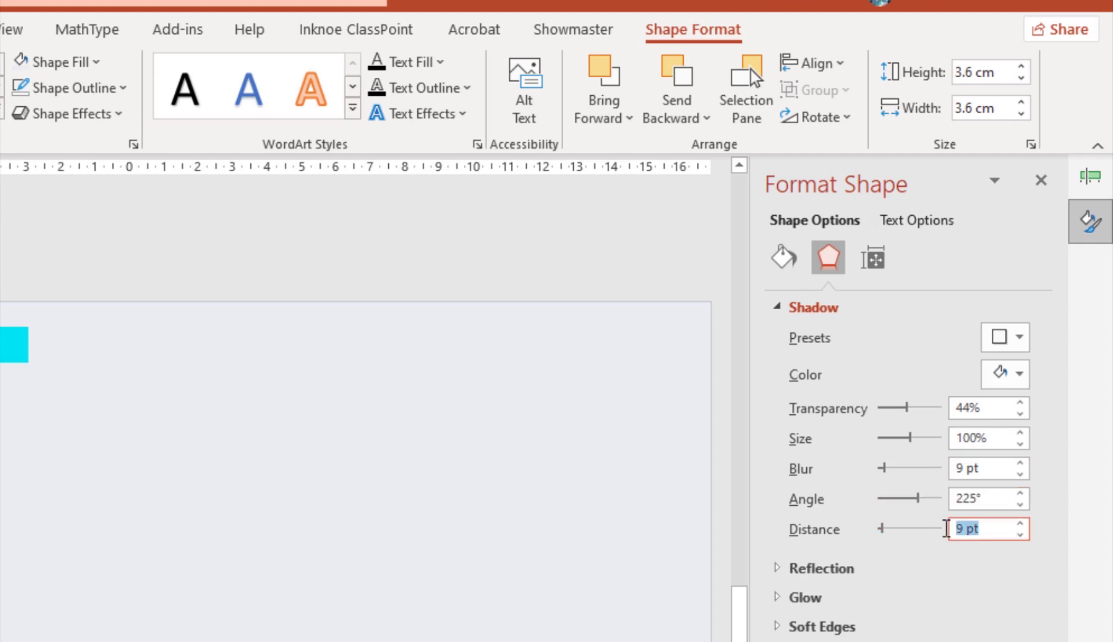
{"action": "type", "text": "9"}
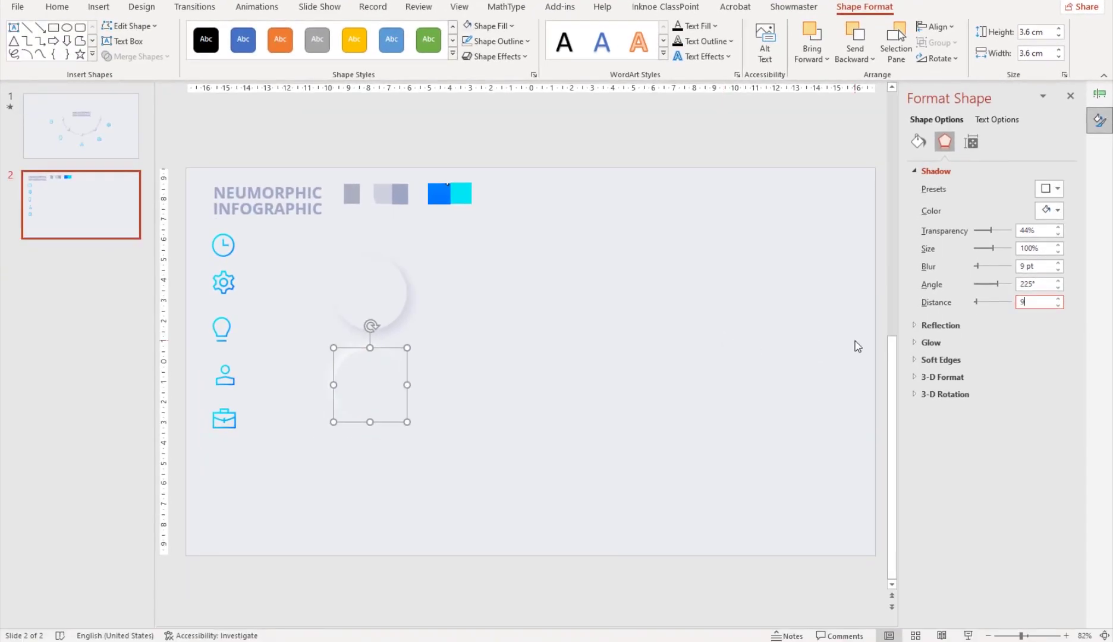
{"action": "left_click", "coordinate": [373, 394]}
Move the lower circle further down and apply an Inner shadow preset to it
{"action": "left_click_drag", "start_coordinate": [373, 395], "coordinate": [369, 483]}
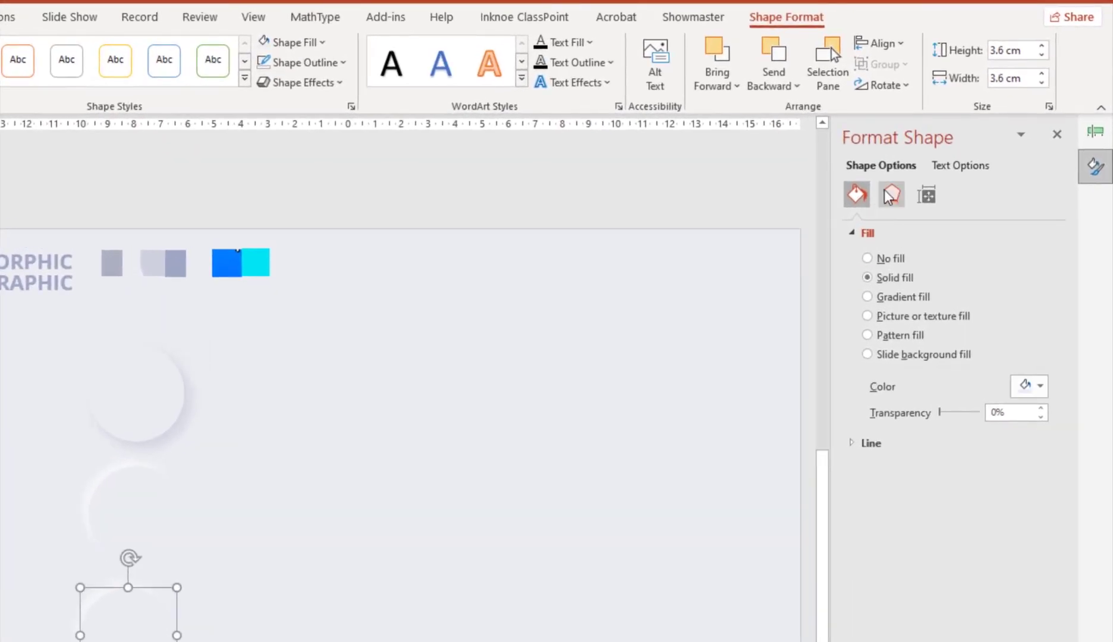
{"action": "left_click", "coordinate": [890, 196]}
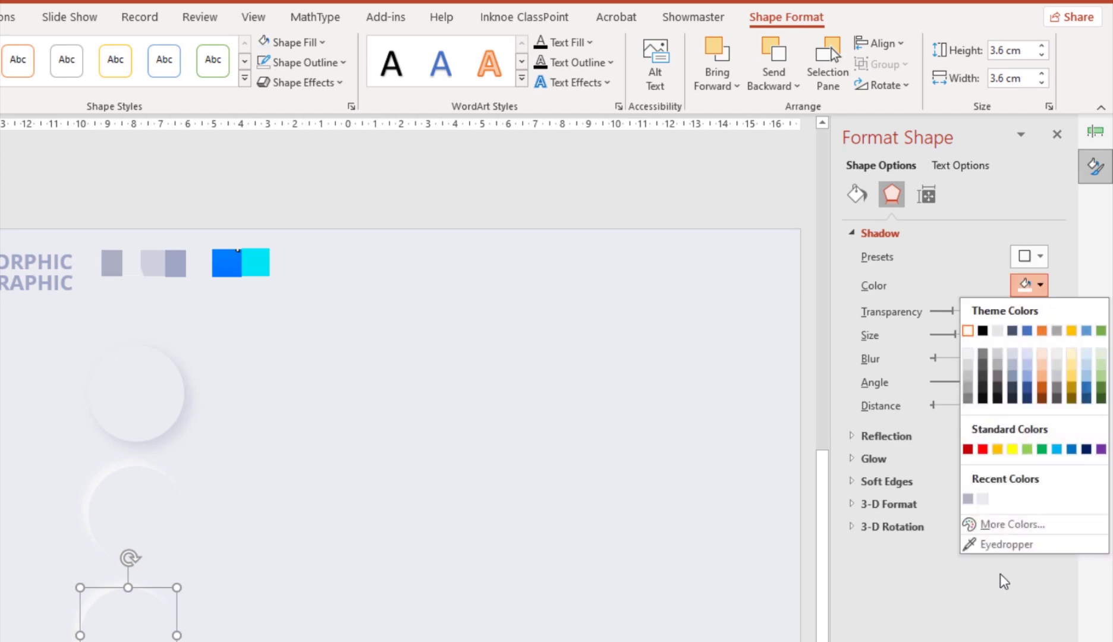
{"action": "left_click", "coordinate": [1004, 545]}
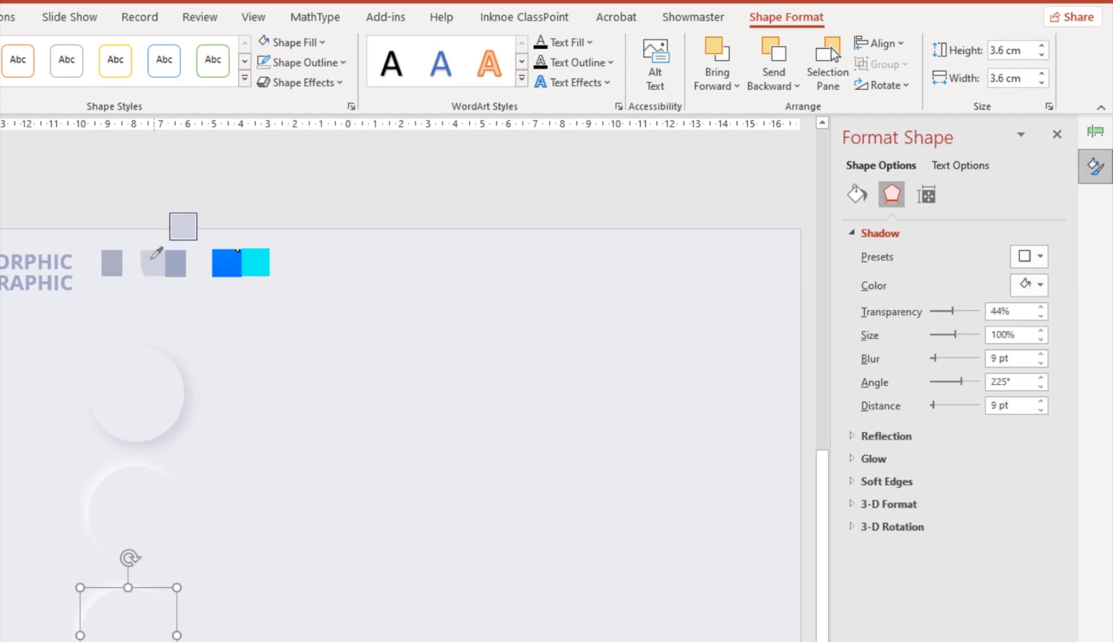
{"action": "left_click", "coordinate": [110, 262]}
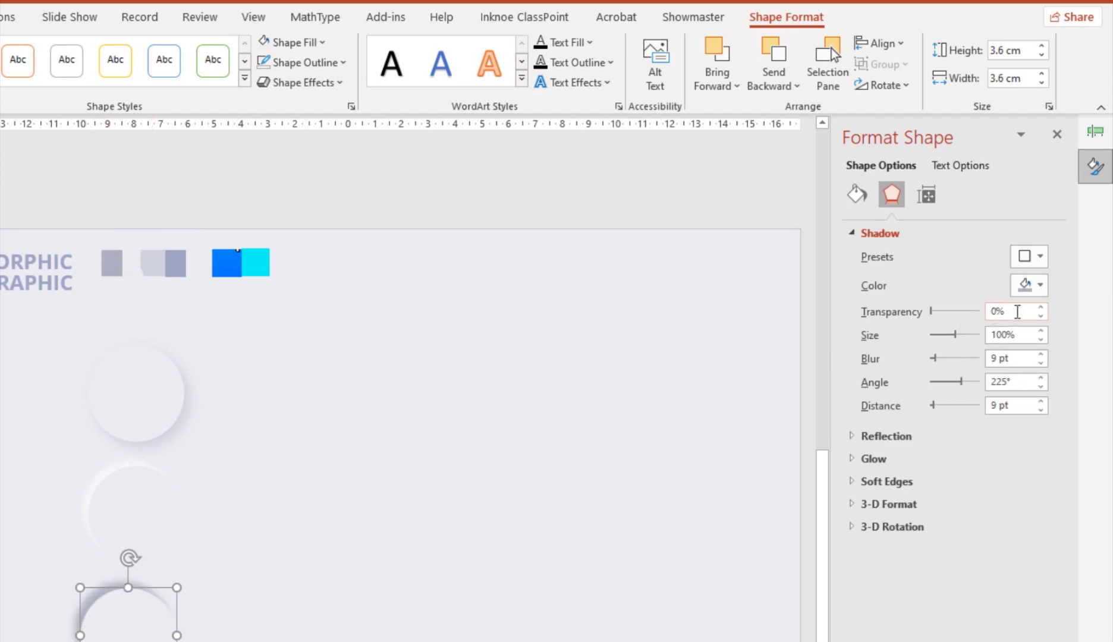
{"action": "left_click", "coordinate": [1035, 260]}
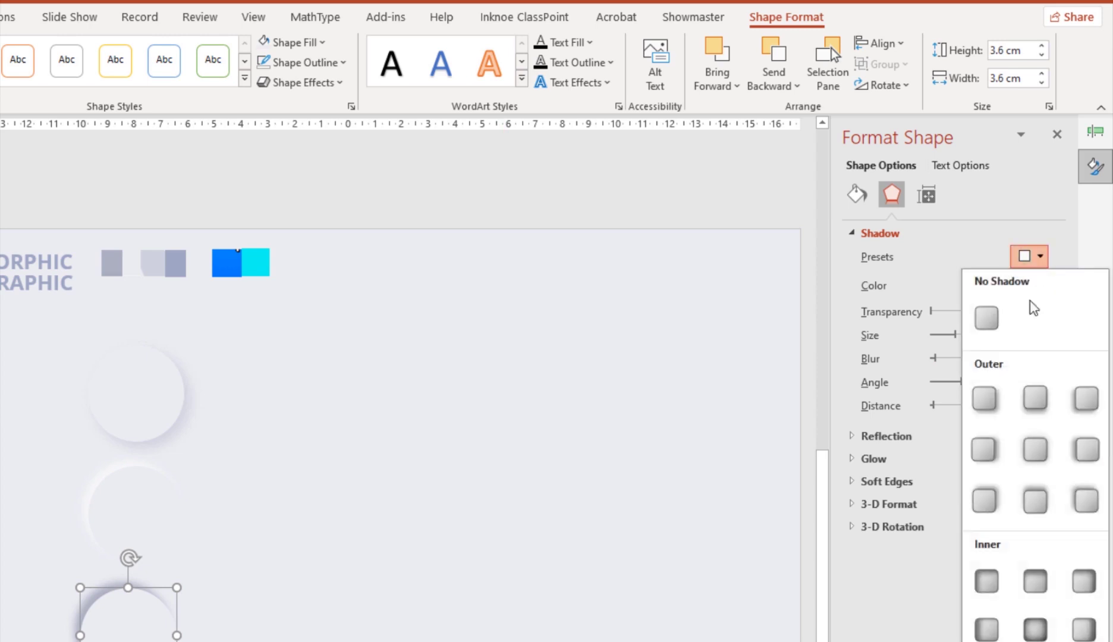
{"action": "left_click", "coordinate": [984, 583]}
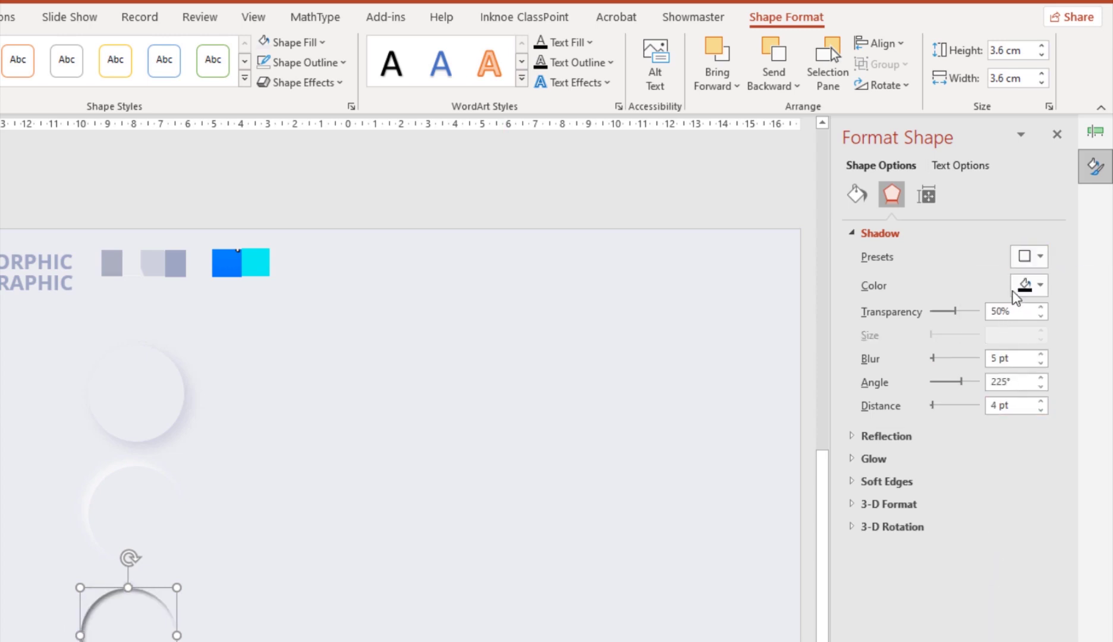
Colour the inner shadow with the grey swatch, at 50% transparency and 17 pt blur
{"action": "left_click", "coordinate": [1041, 287]}
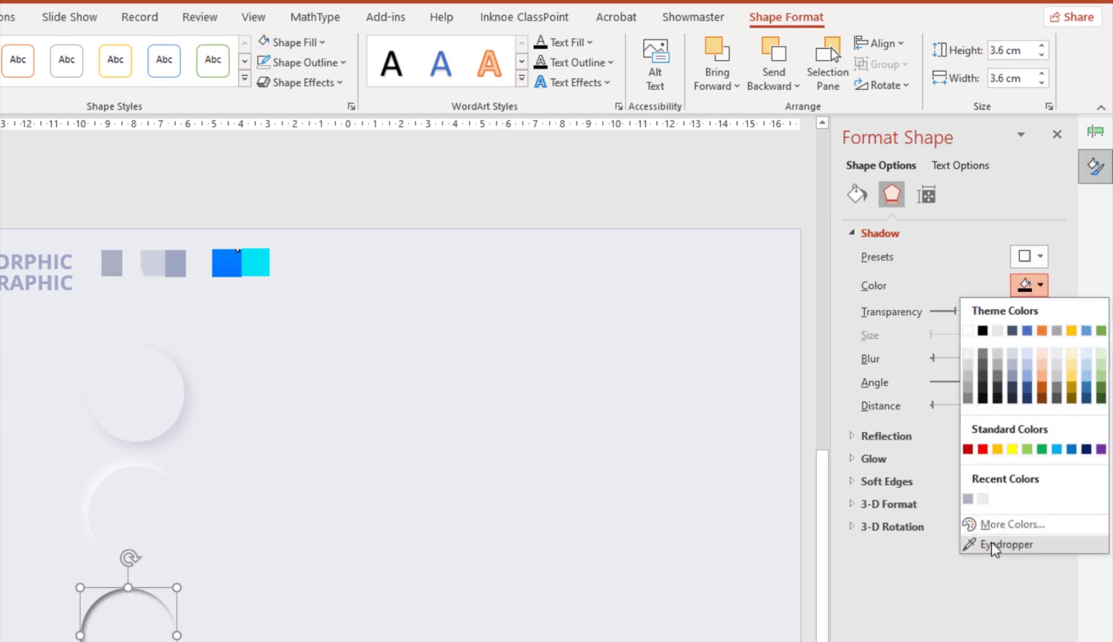
{"action": "left_click", "coordinate": [992, 544]}
{"action": "left_click", "coordinate": [113, 274]}
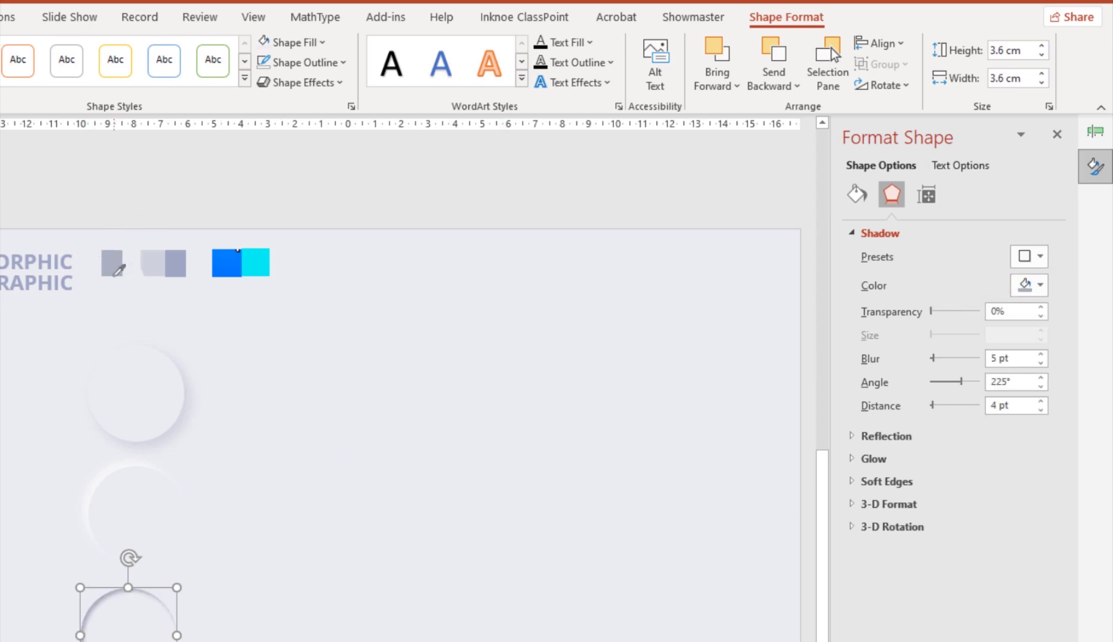
{"action": "double_click", "coordinate": [1015, 310]}
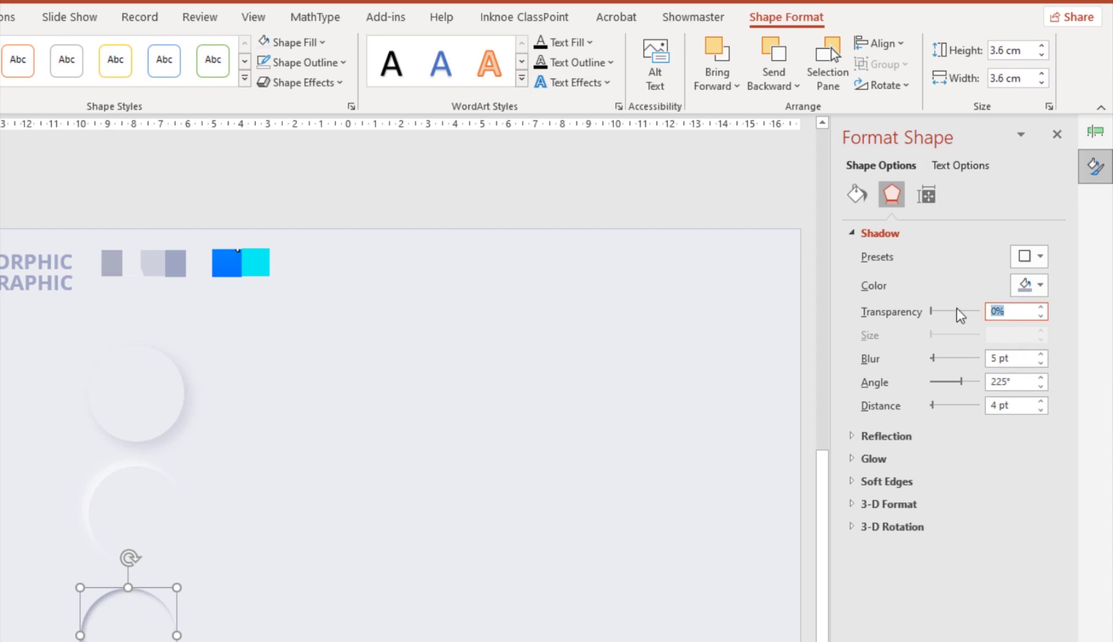
{"action": "type", "text": "50"}
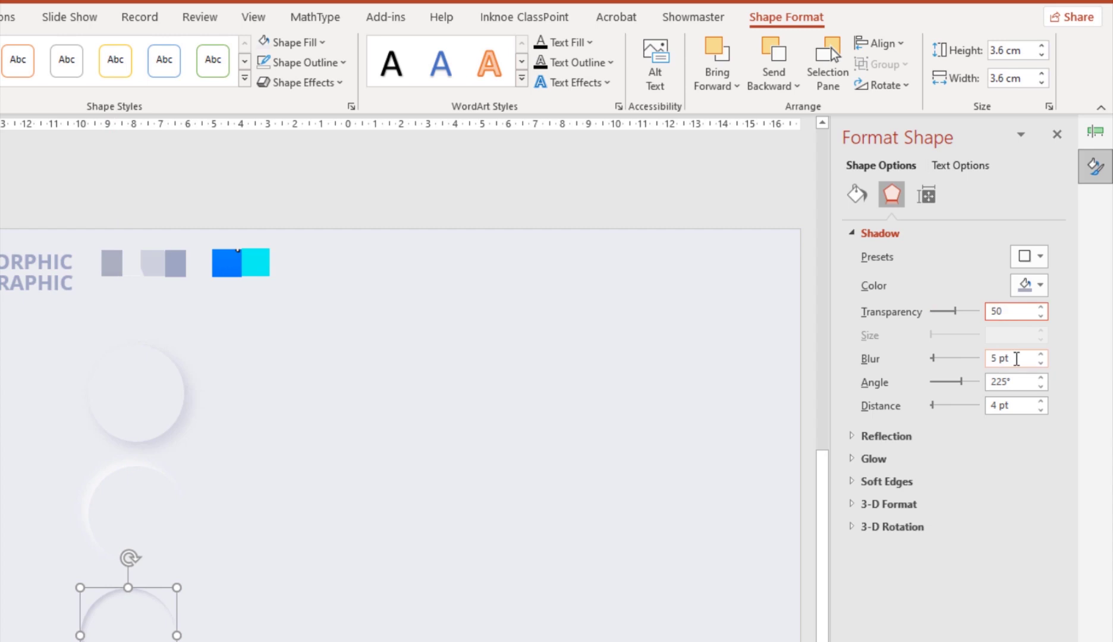
{"action": "key", "text": "Tab"}
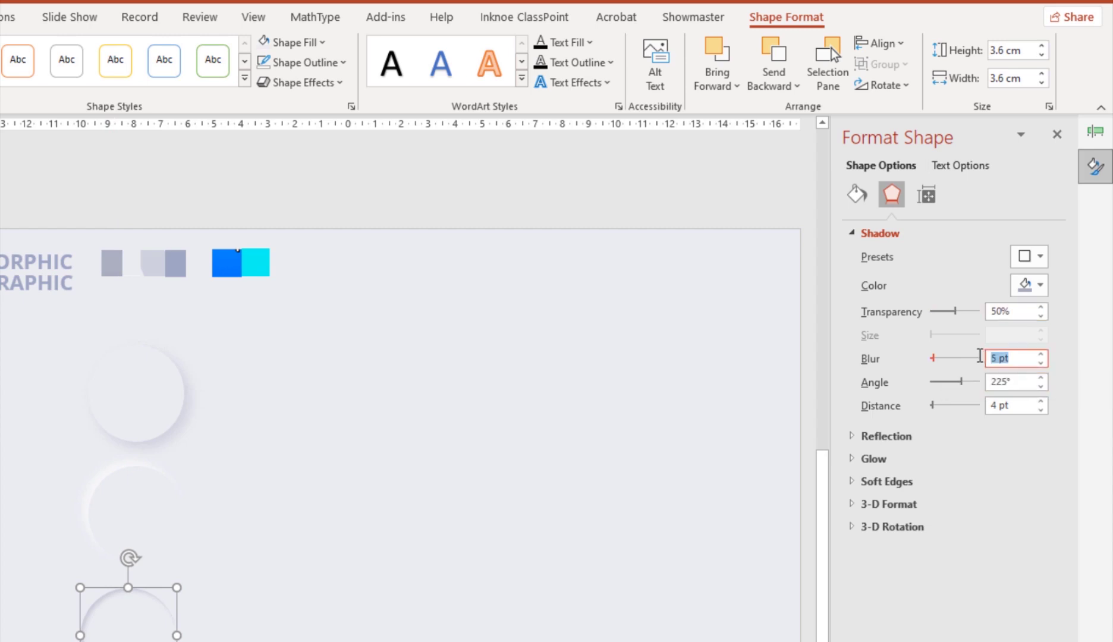
{"action": "type", "text": "17"}
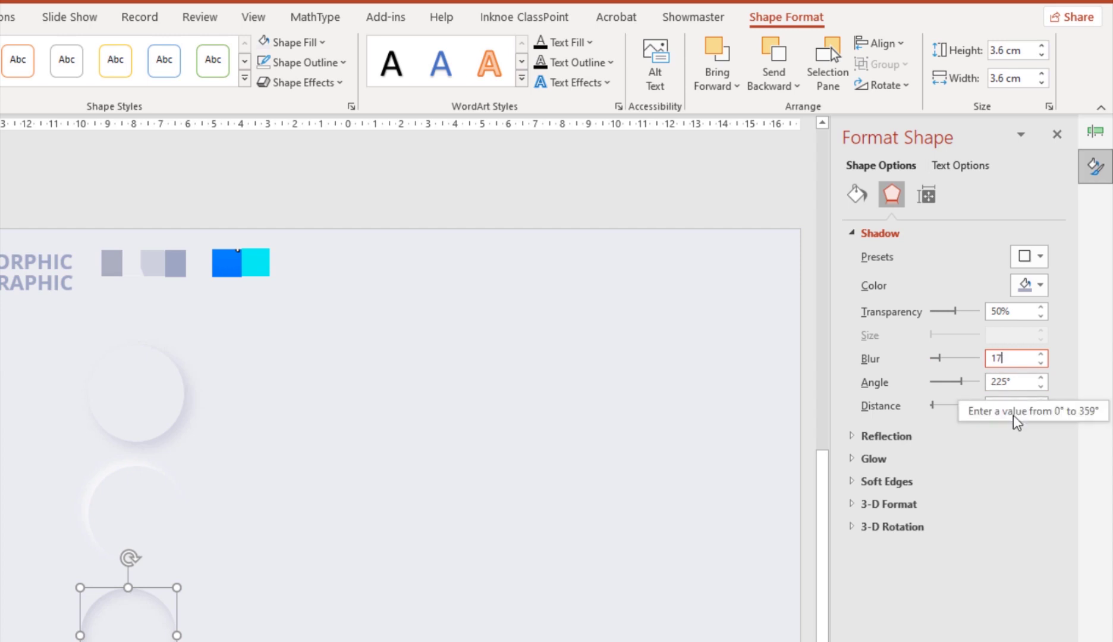
{"action": "key", "text": "Tab"}
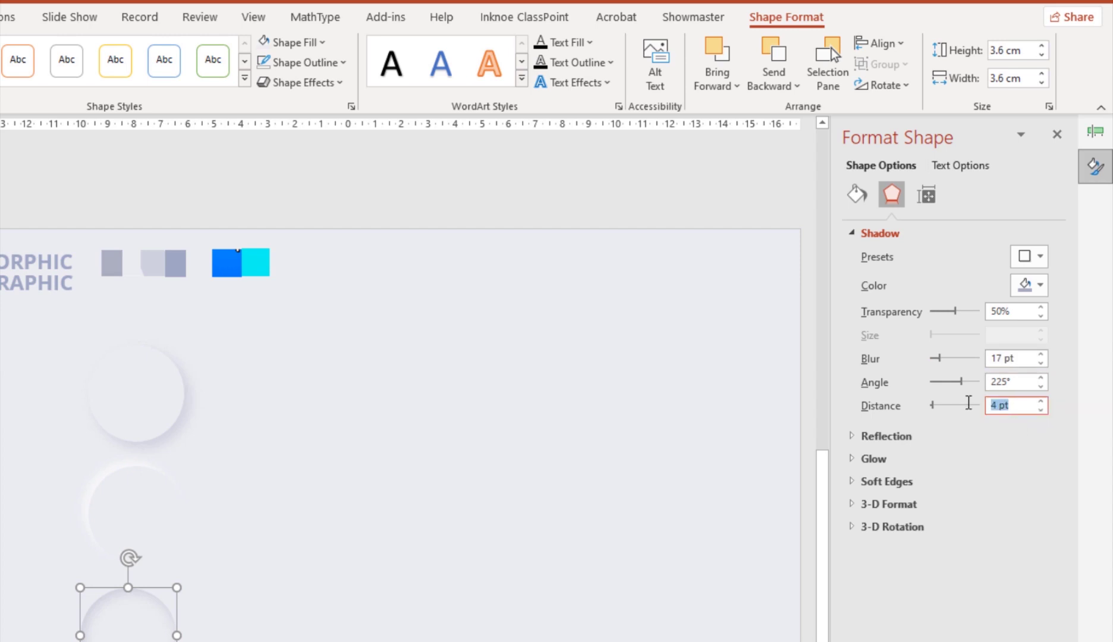
Set the inner shadow distance to 7 pt and resize the circle to 2.98 × 2.98 cm
{"action": "type", "text": "7"}
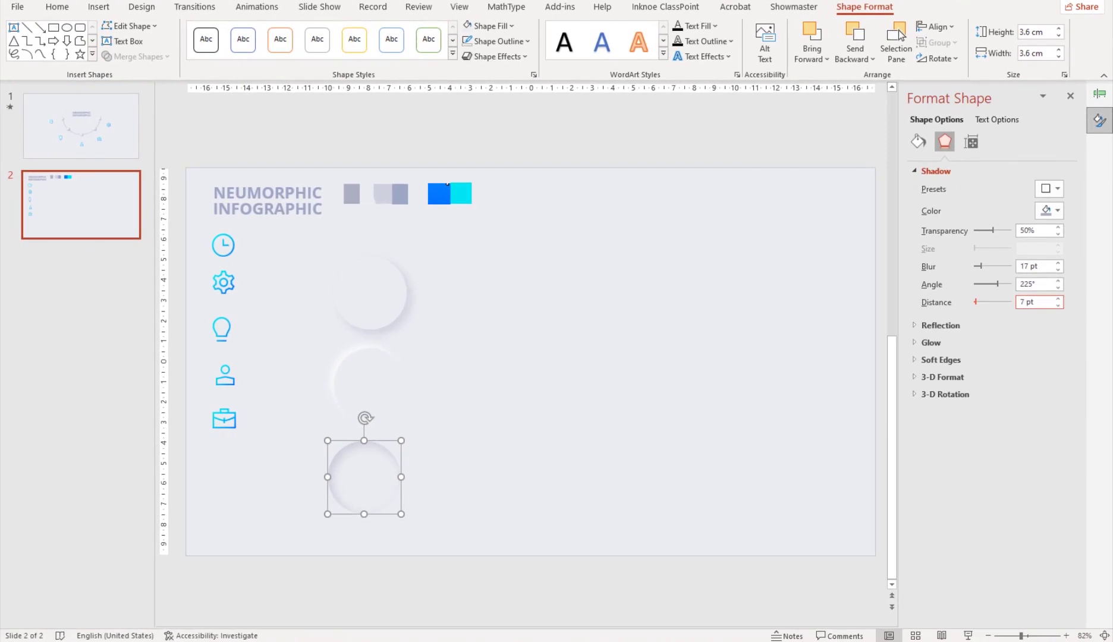
{"action": "left_click_drag", "start_coordinate": [377, 465], "coordinate": [376, 459]}
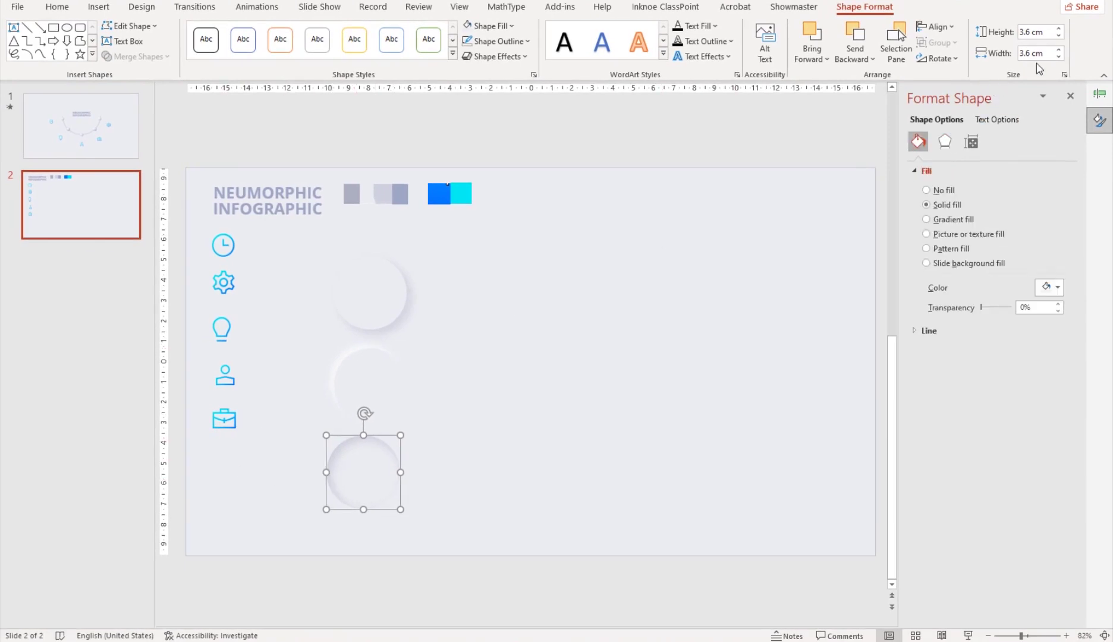
{"action": "left_click", "coordinate": [1027, 30]}
{"action": "type", "text": "2"}
{"action": "left_click", "coordinate": [1030, 53]}
{"action": "type", "text": "2"}
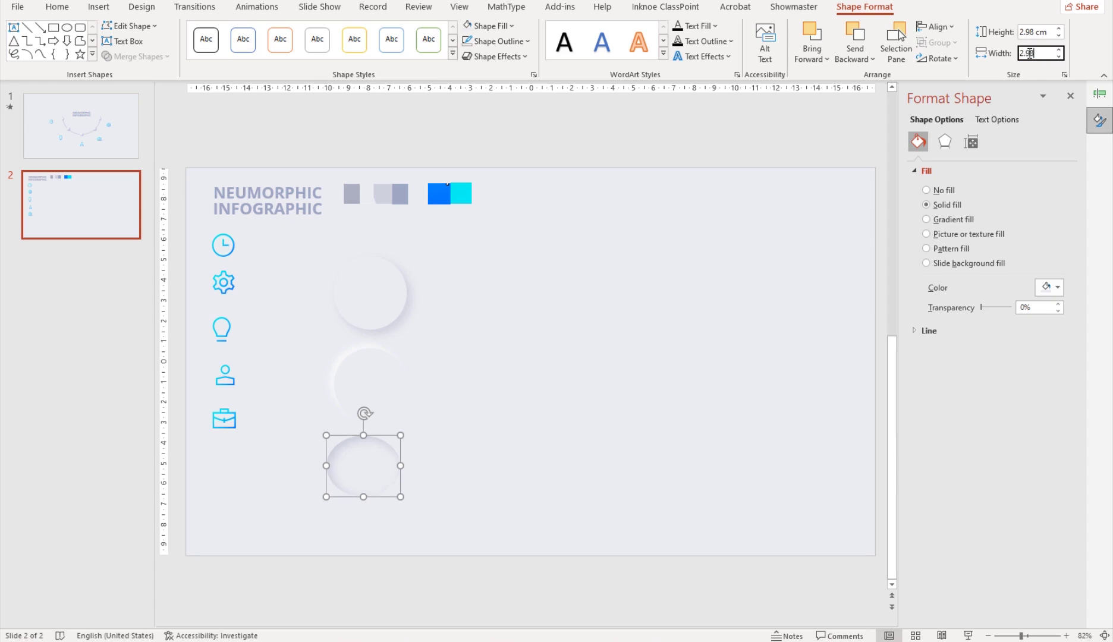
{"action": "key", "text": "Return"}
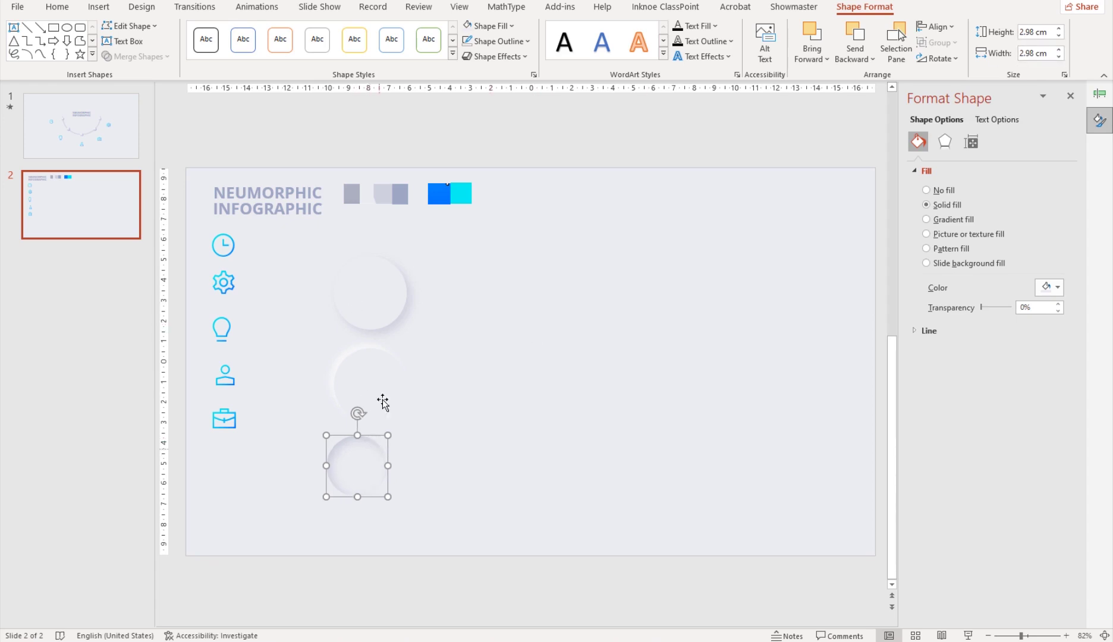
Stack the middle and small circles onto the top circle to form the ring
{"action": "left_click", "coordinate": [372, 310]}
{"action": "left_click", "coordinate": [372, 383]}
{"action": "left_click_drag", "start_coordinate": [375, 388], "coordinate": [375, 294]}
{"action": "left_click_drag", "start_coordinate": [356, 469], "coordinate": [373, 294]}
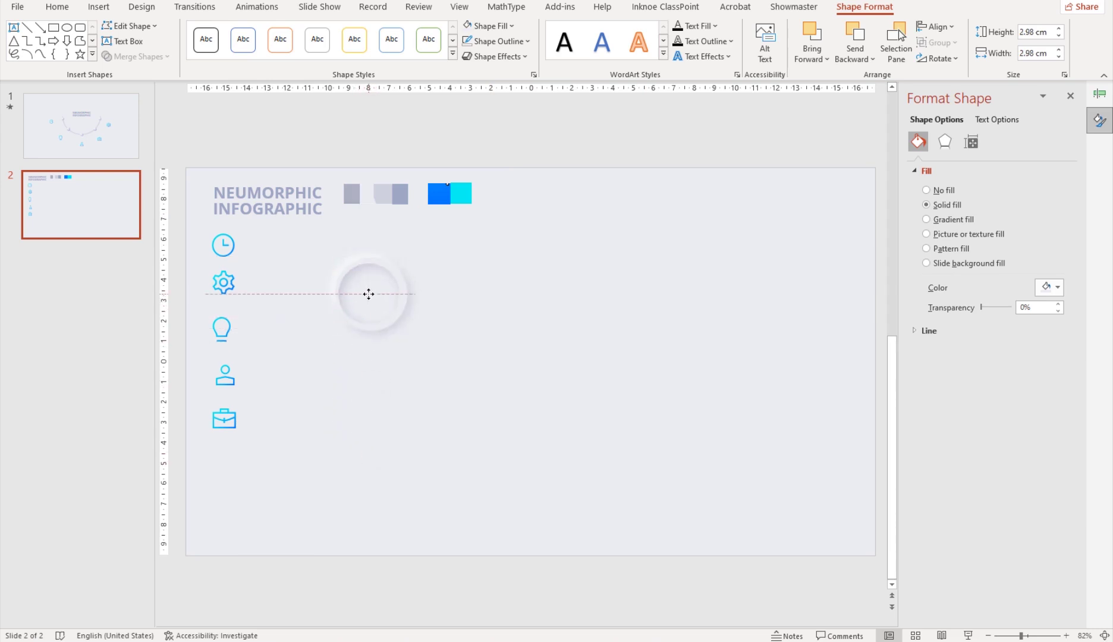
{"action": "left_click_drag", "start_coordinate": [372, 297], "coordinate": [371, 295]}
{"action": "scroll", "coordinate": [470, 303], "scroll_direction": "up", "scroll_amount": 3}
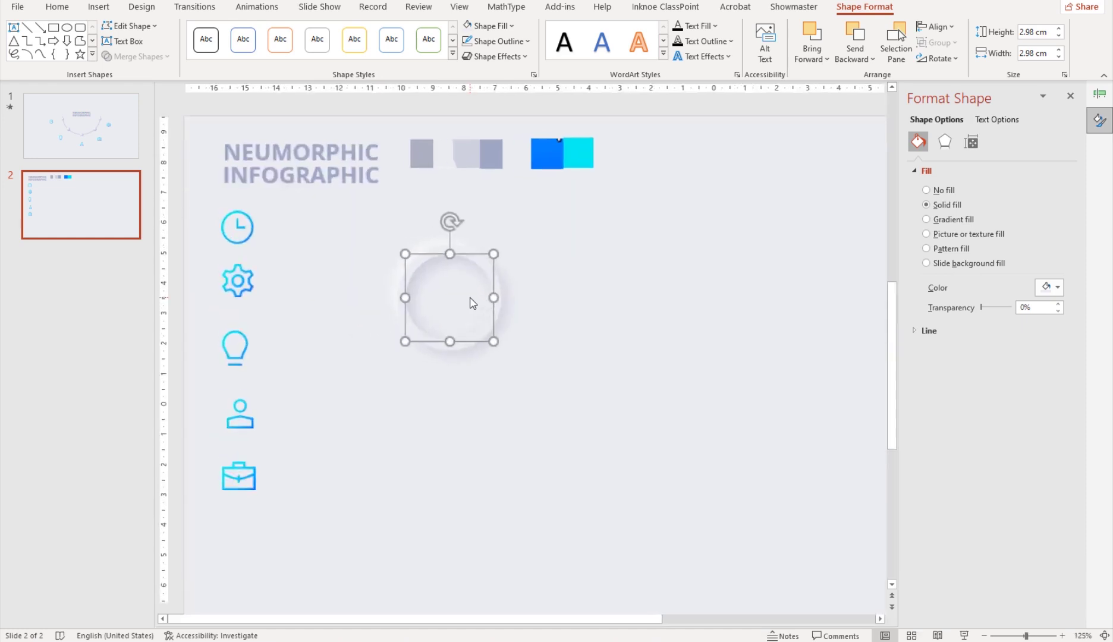
{"action": "scroll", "coordinate": [473, 304], "scroll_direction": "up", "scroll_amount": 4}
{"action": "scroll", "coordinate": [606, 372], "scroll_direction": "up", "scroll_amount": 12}
{"action": "scroll", "coordinate": [655, 354], "scroll_direction": "up", "scroll_amount": 3}
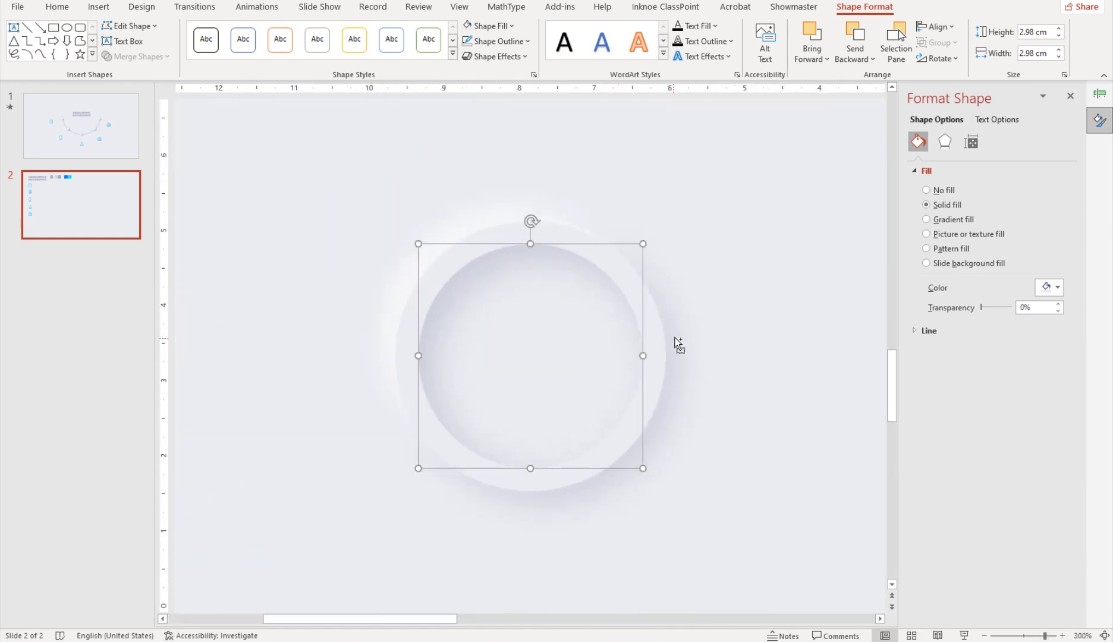
Align the inner circle and outer ring with Align Middle and Align Center
{"action": "left_click", "coordinate": [663, 335]}
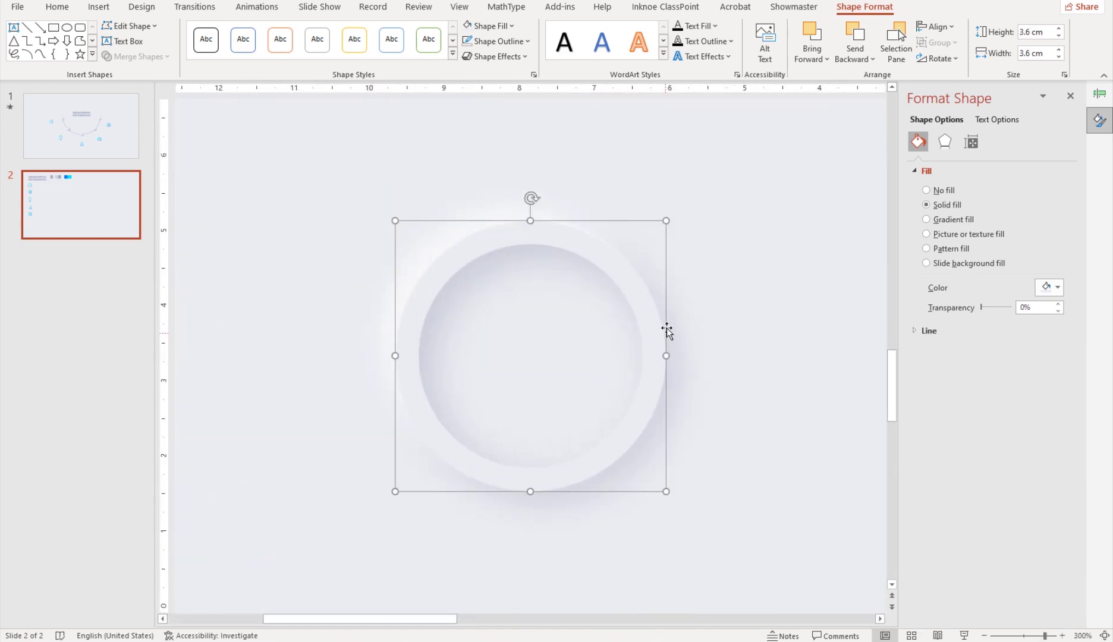
{"action": "left_click", "coordinate": [950, 28]}
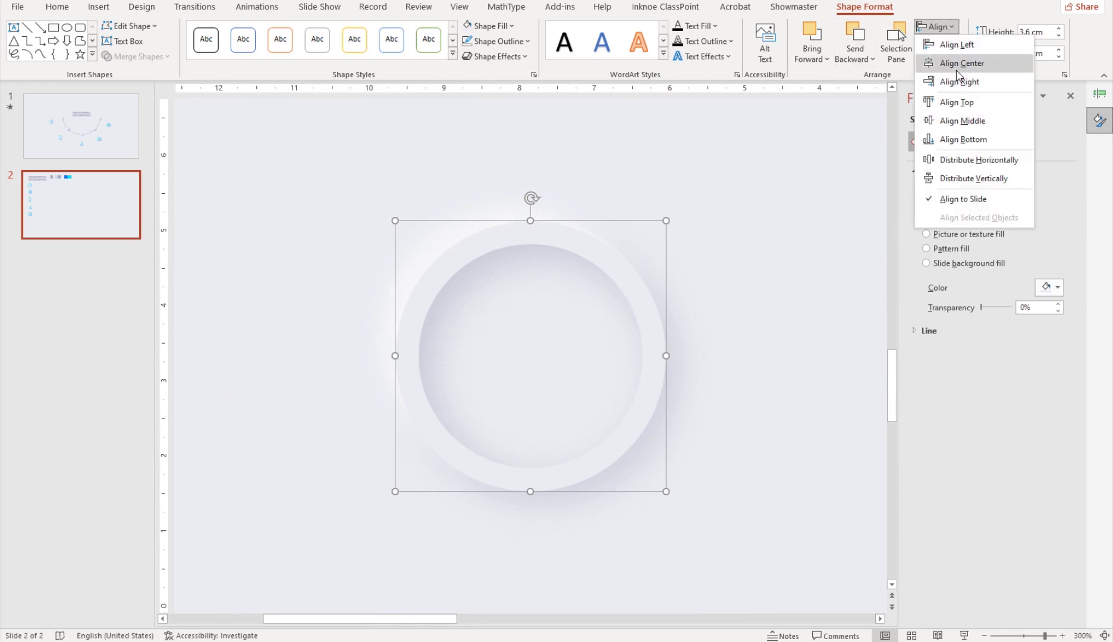
{"action": "left_click", "coordinate": [600, 339]}
{"action": "left_click", "coordinate": [600, 339]}
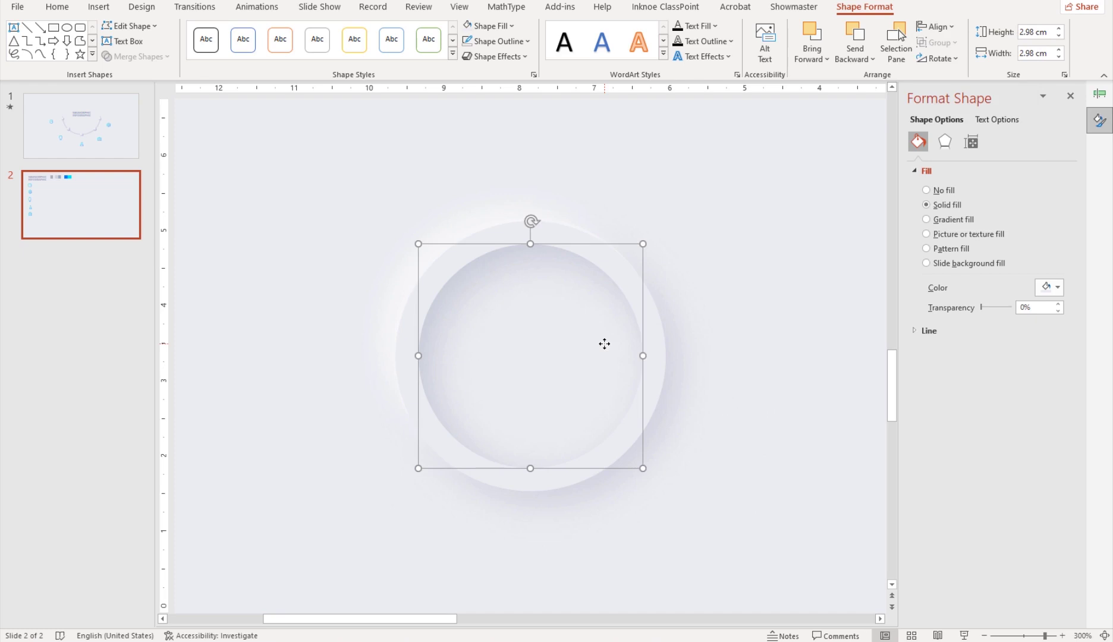
{"action": "left_click", "coordinate": [659, 351], "text": "shift"}
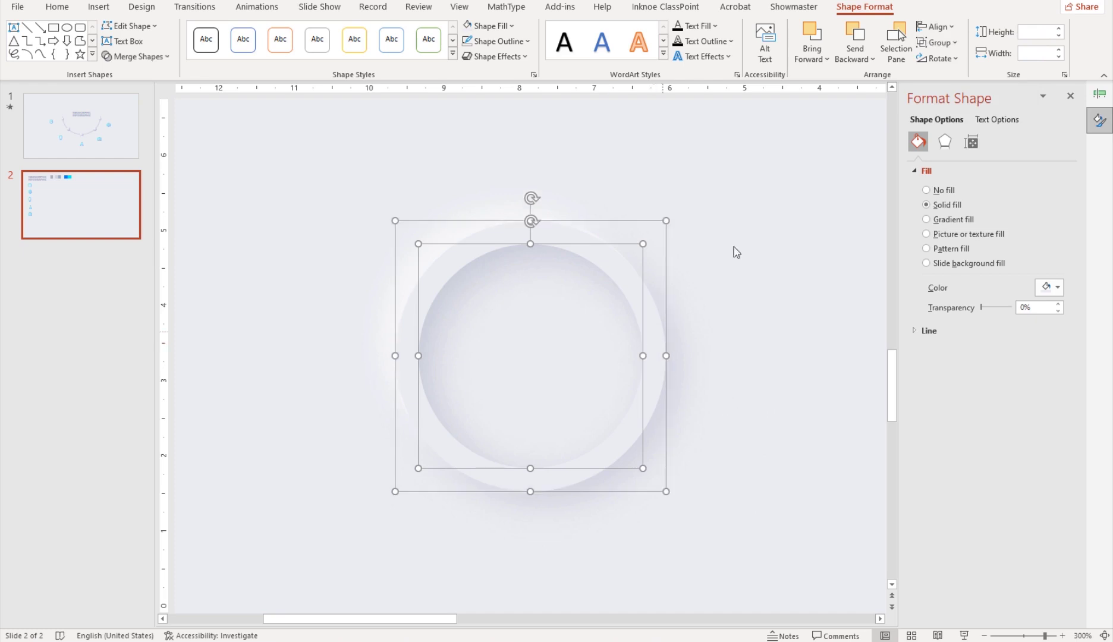
{"action": "left_click", "coordinate": [939, 27]}
{"action": "left_click", "coordinate": [946, 120]}
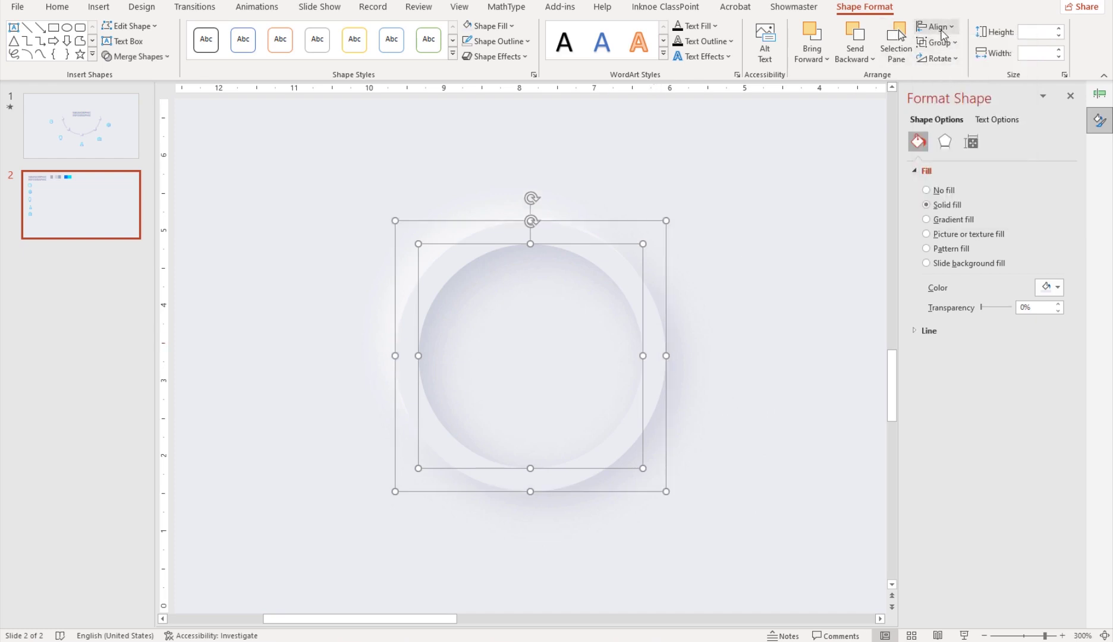
{"action": "left_click", "coordinate": [937, 27]}
{"action": "left_click", "coordinate": [946, 63]}
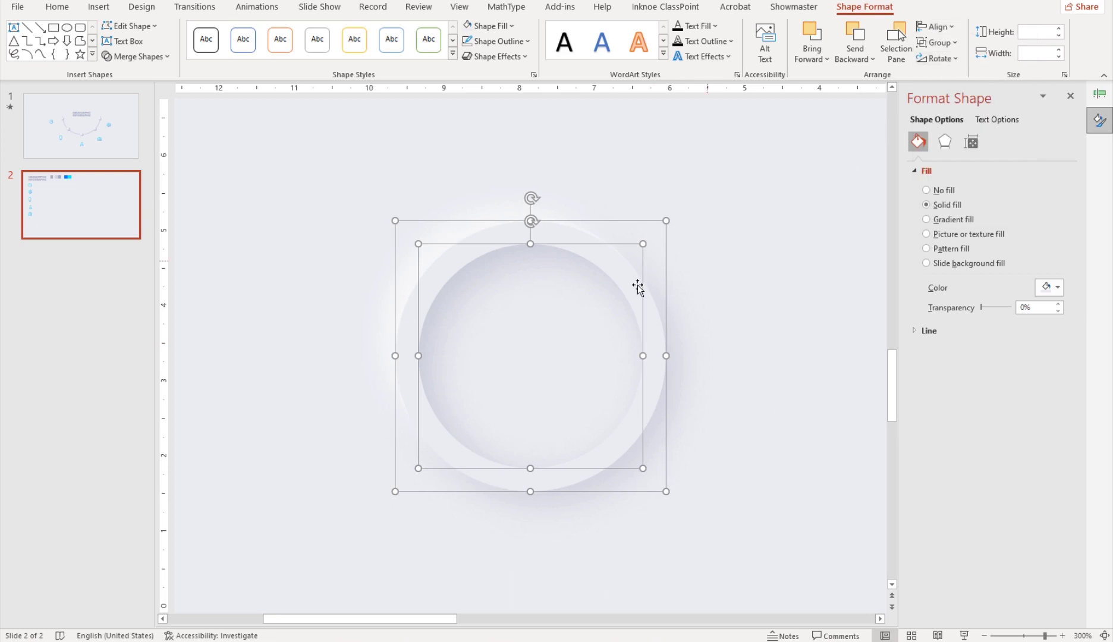
Select both circles together and group them into a single ring
{"action": "left_click", "coordinate": [726, 186]}
{"action": "left_click_drag", "start_coordinate": [713, 186], "coordinate": [376, 525]}
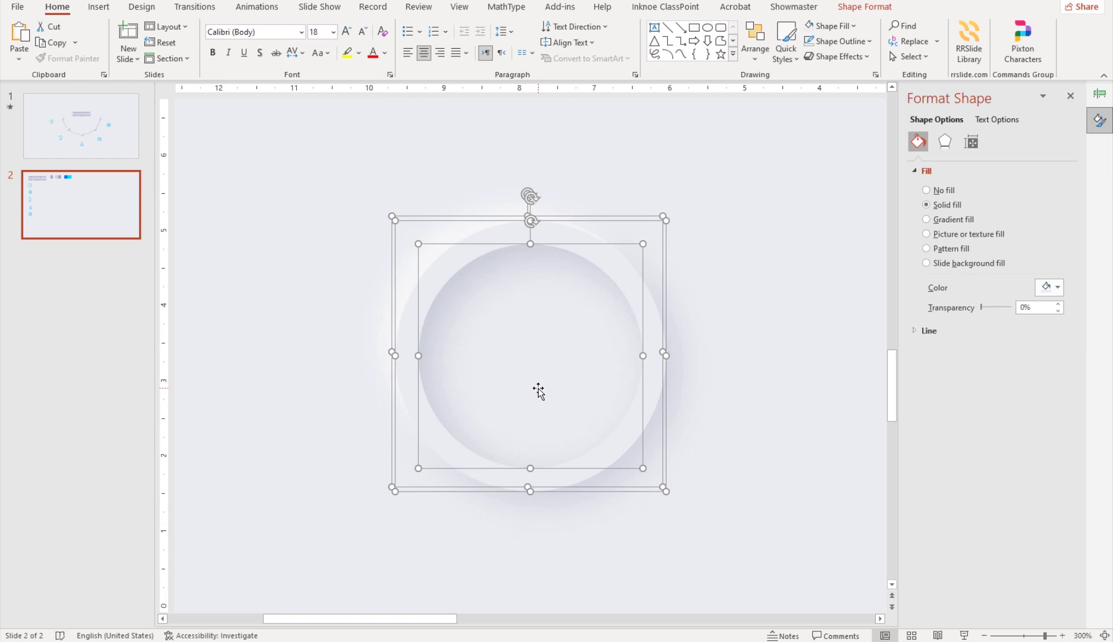
{"action": "right_click", "coordinate": [538, 391]}
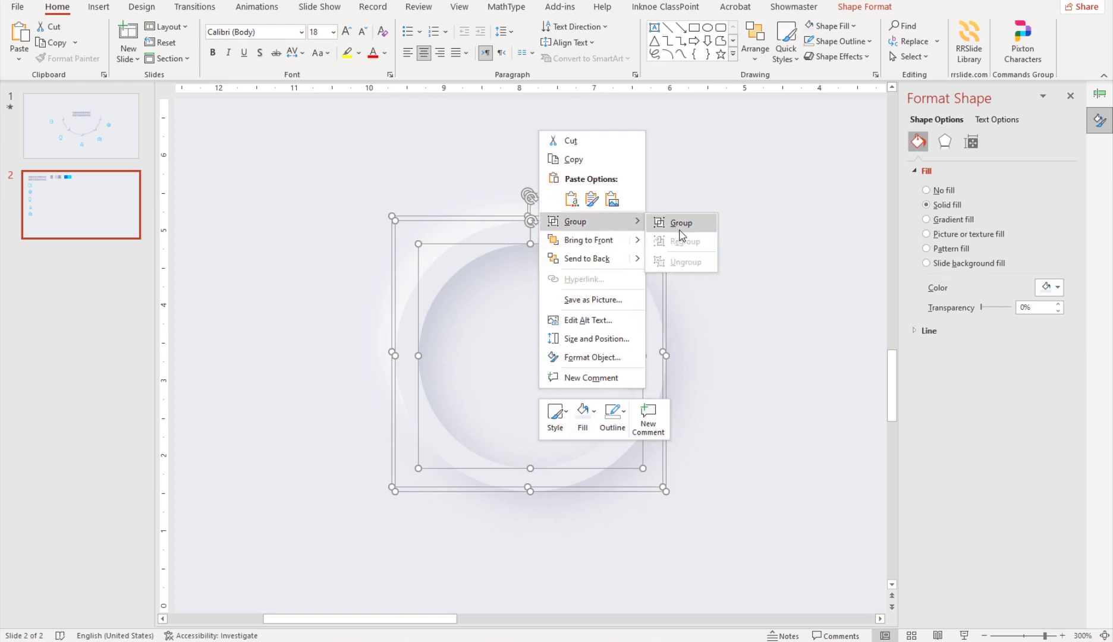
{"action": "left_click", "coordinate": [681, 224]}
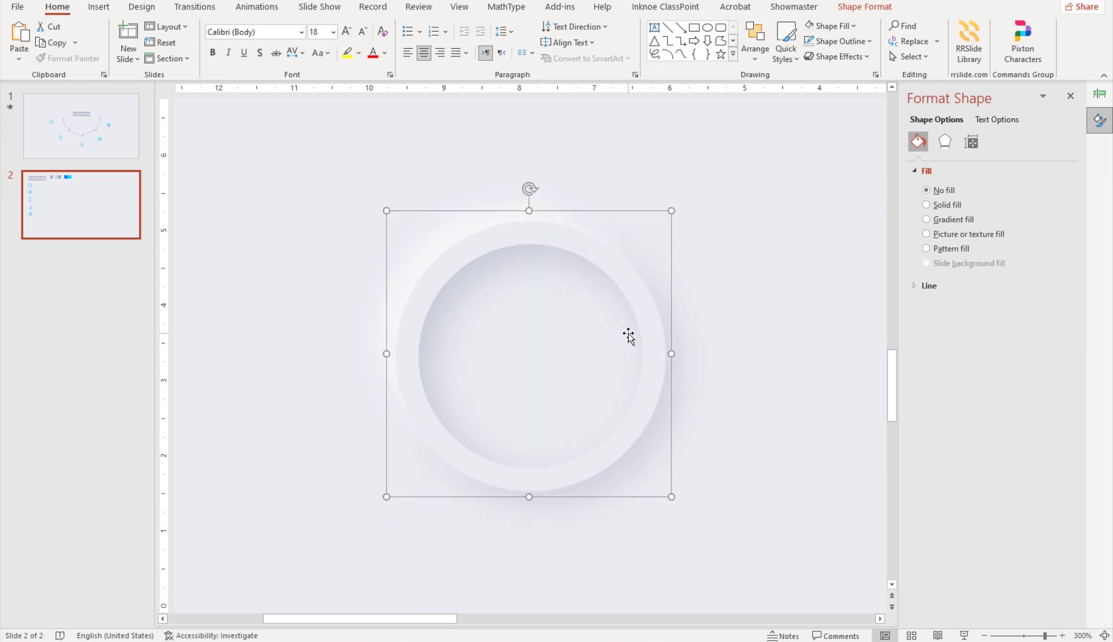
{"action": "scroll", "coordinate": [629, 334], "scroll_direction": "down", "scroll_amount": 5}
{"action": "scroll", "coordinate": [601, 337], "scroll_direction": "down", "scroll_amount": 1}
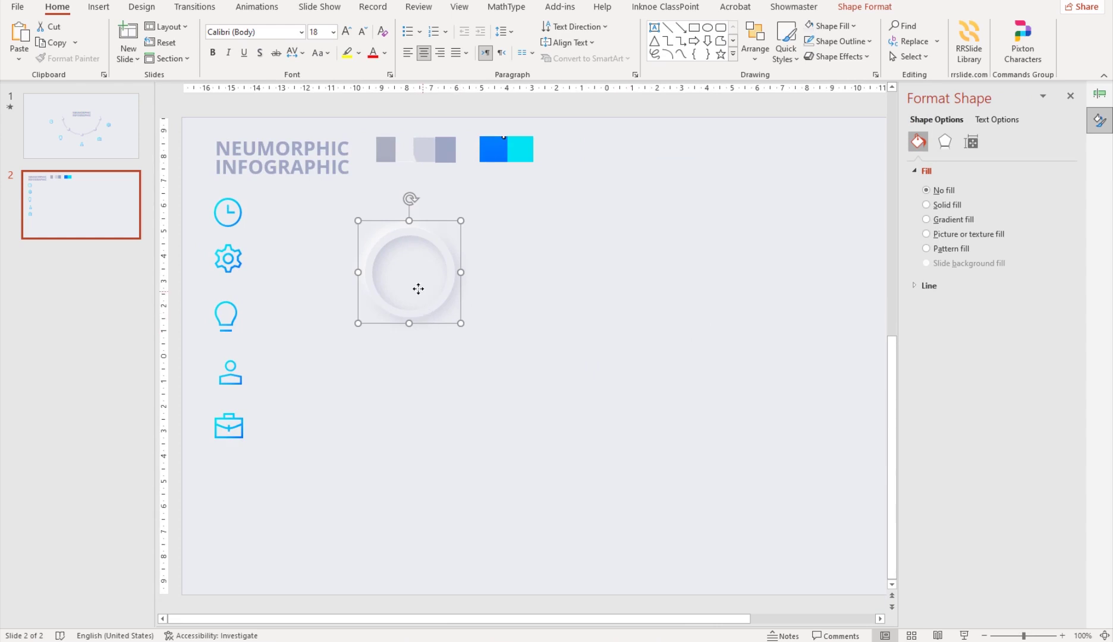
{"action": "left_click_drag", "start_coordinate": [418, 290], "coordinate": [335, 261]}
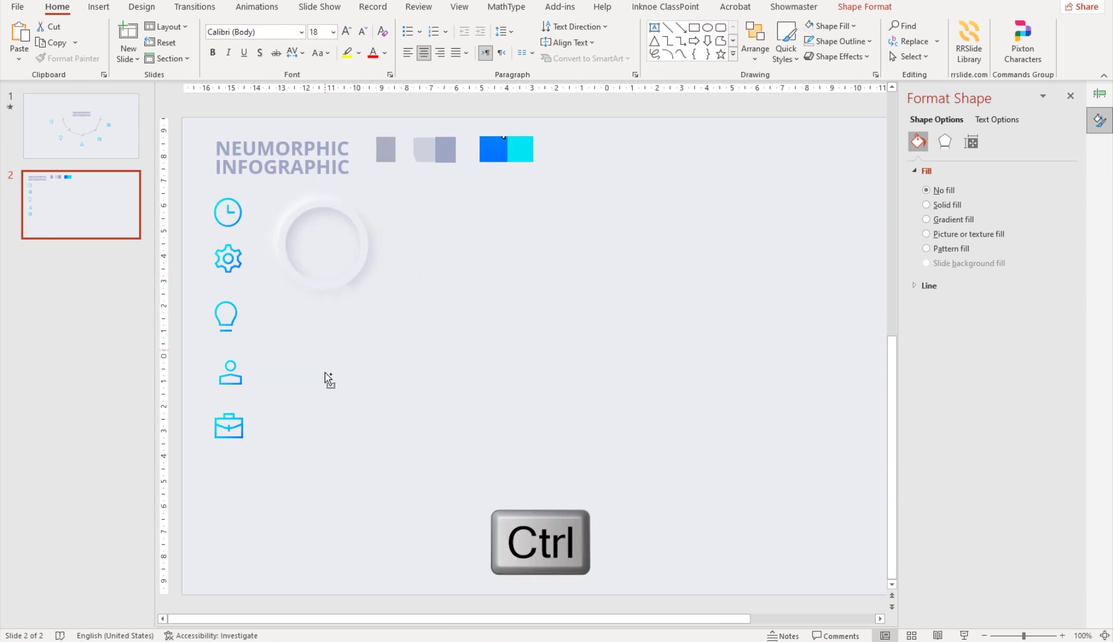
{"action": "mouse_move", "coordinate": [326, 377]}
{"action": "left_mouse_down"}
{"action": "mouse_move", "coordinate": [326, 578]}
{"action": "mouse_move", "coordinate": [445, 245]}
{"action": "left_mouse_up"}
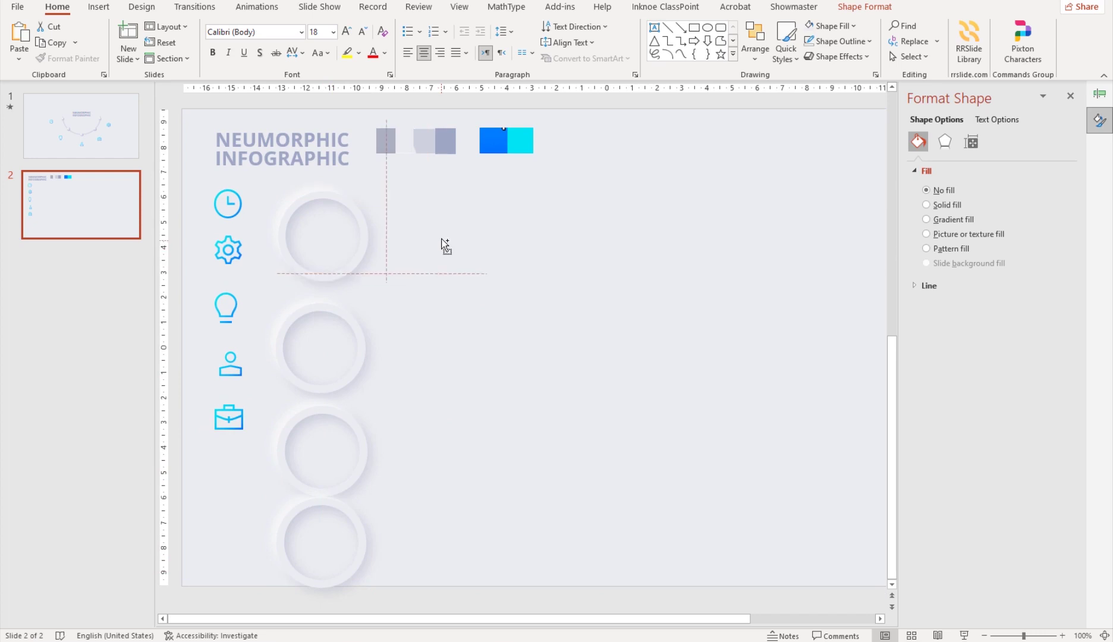
{"action": "left_click_drag", "start_coordinate": [441, 241], "coordinate": [441, 248]}
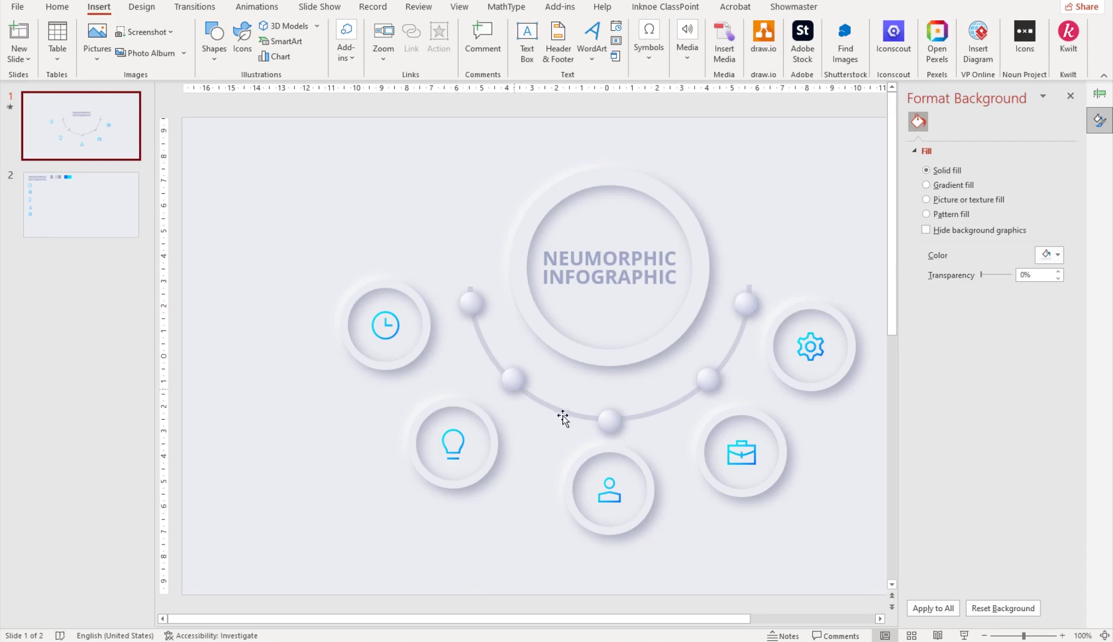
On slide 2, draw a small circle with the Oval shape and remove its outline
{"action": "left_click", "coordinate": [62, 205]}
{"action": "left_click", "coordinate": [219, 59]}
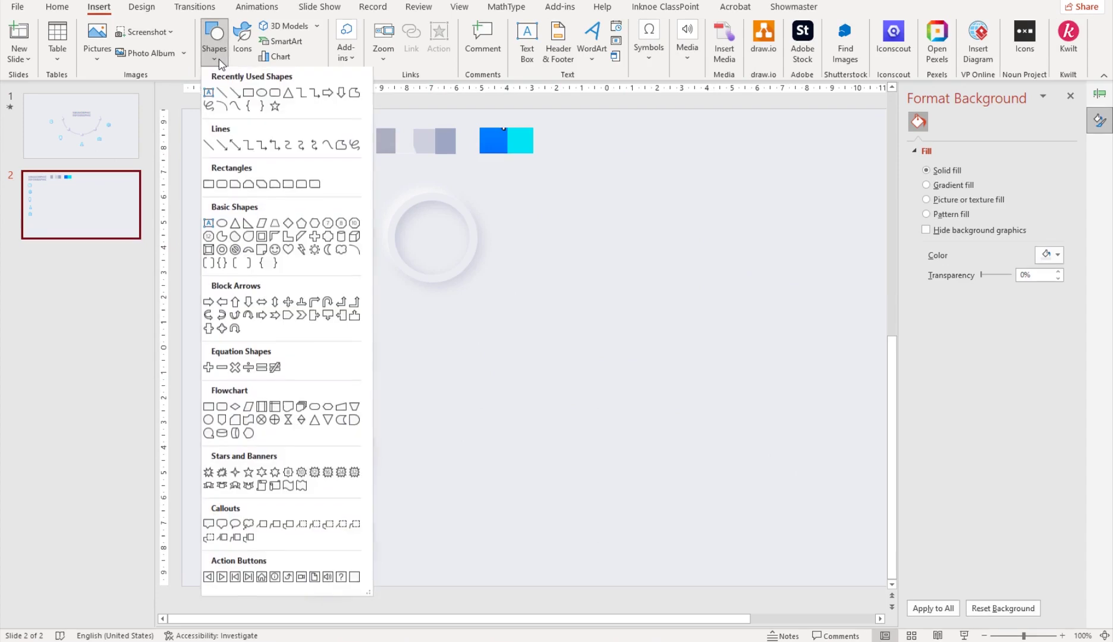
{"action": "left_click", "coordinate": [262, 94]}
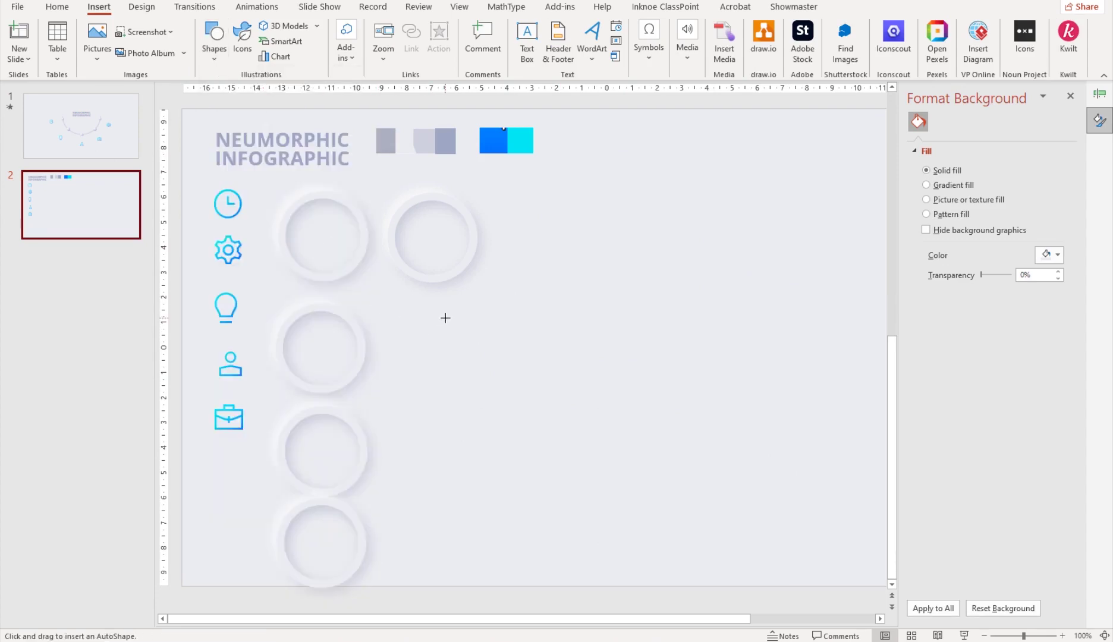
{"action": "mouse_move", "coordinate": [445, 312]}
{"action": "left_mouse_down"}
{"action": "mouse_move", "coordinate": [428, 347]}
{"action": "mouse_move", "coordinate": [451, 336]}
{"action": "left_mouse_up"}
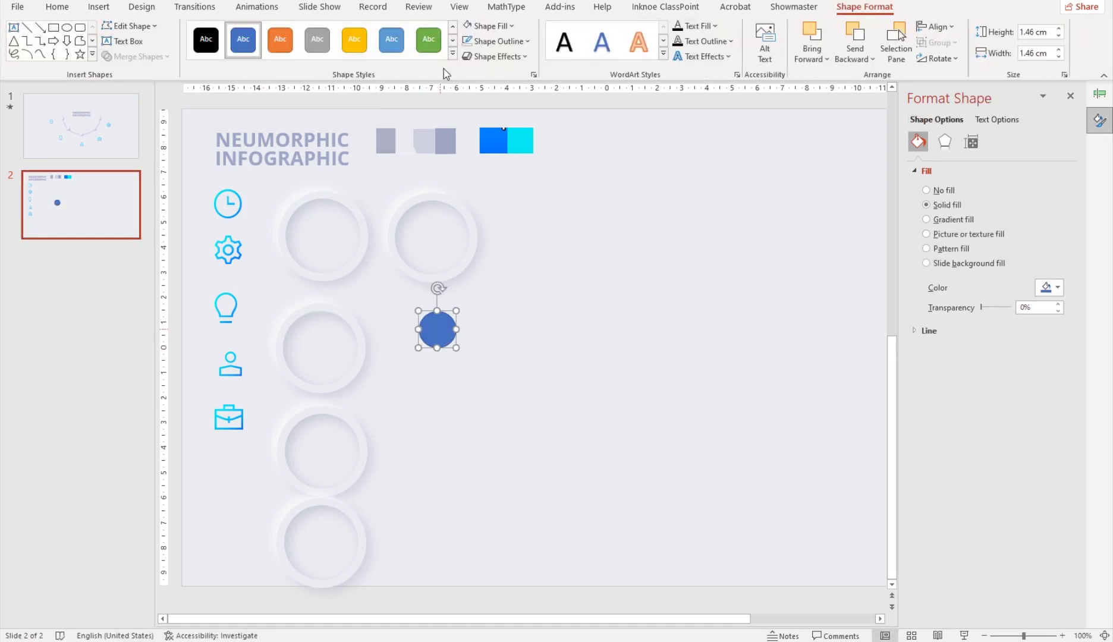
{"action": "left_click", "coordinate": [494, 41]}
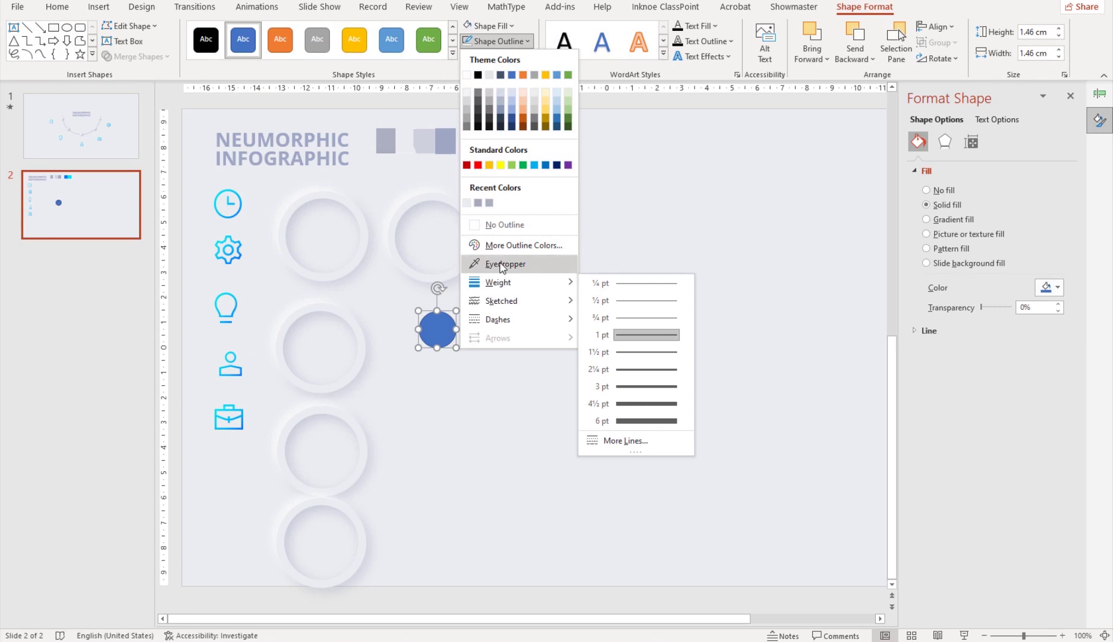
{"action": "left_click", "coordinate": [498, 225]}
Size the small circle to 0.9 × 0.9 cm
{"action": "left_click", "coordinate": [1035, 32]}
{"action": "type", "text": "0.9"}
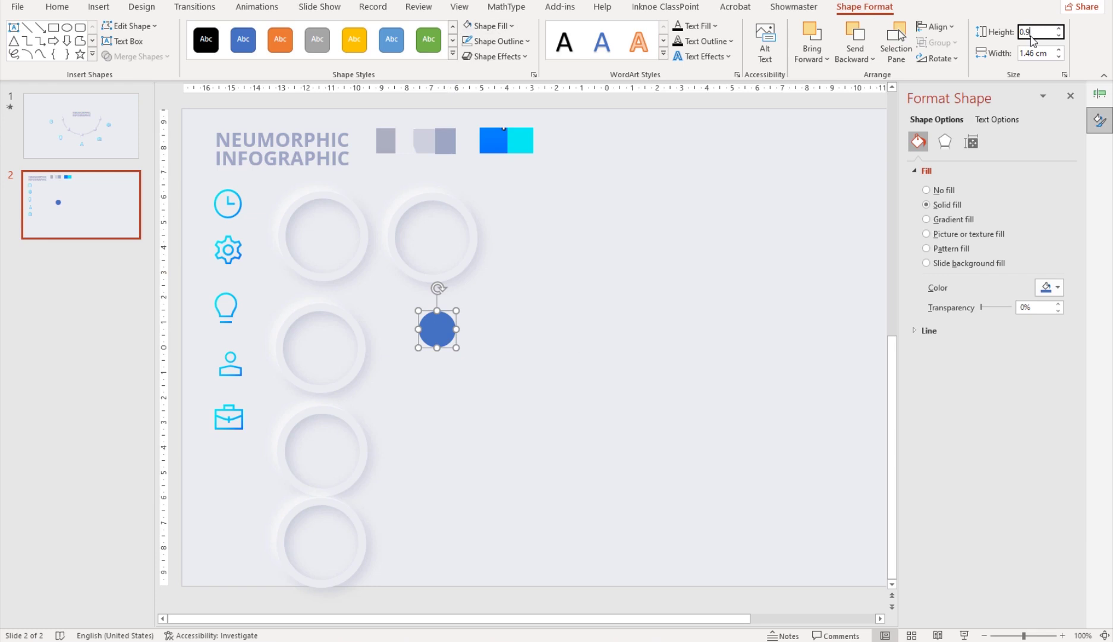
{"action": "key", "text": "Return"}
{"action": "left_click", "coordinate": [1032, 53]}
{"action": "type", "text": "0.9"}
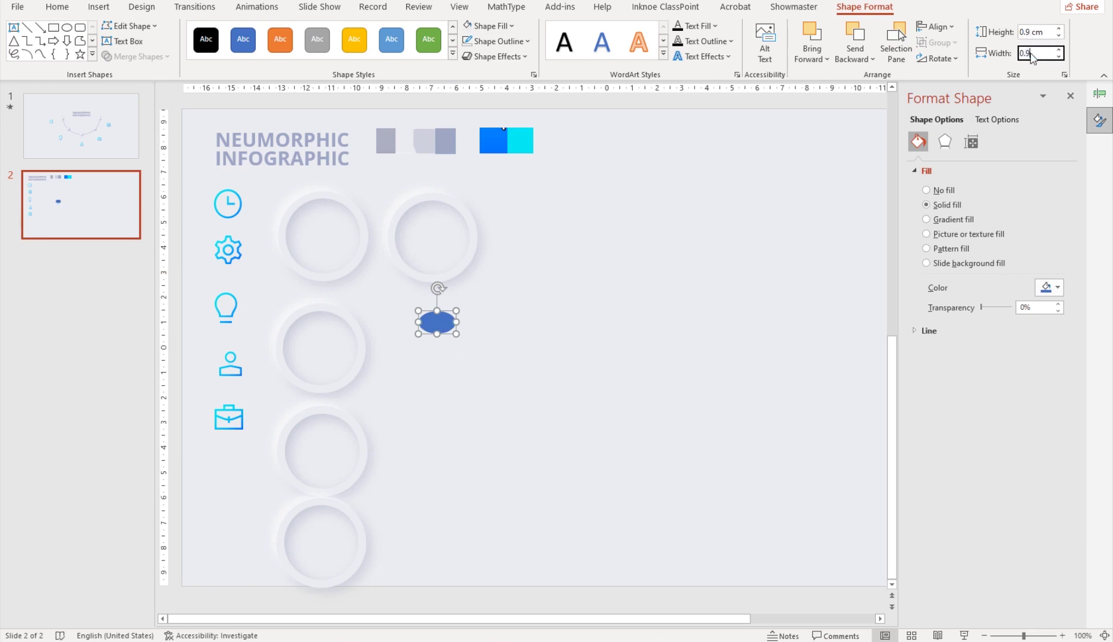
{"action": "key", "text": "Return"}
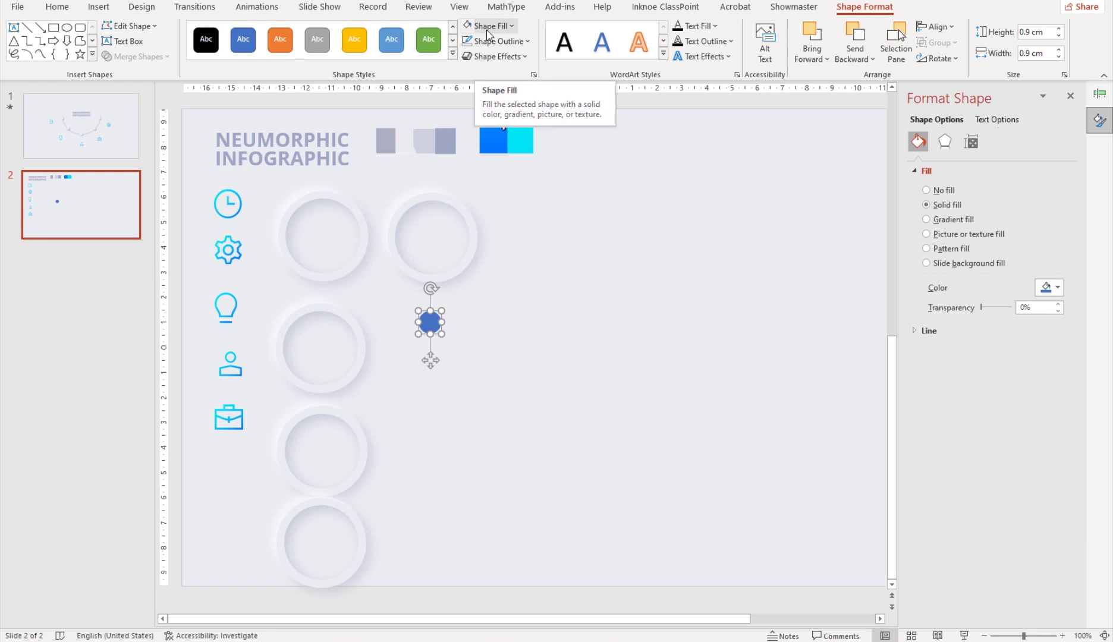
Fill the circle with the background grey using the eyedropper
{"action": "left_click", "coordinate": [487, 28]}
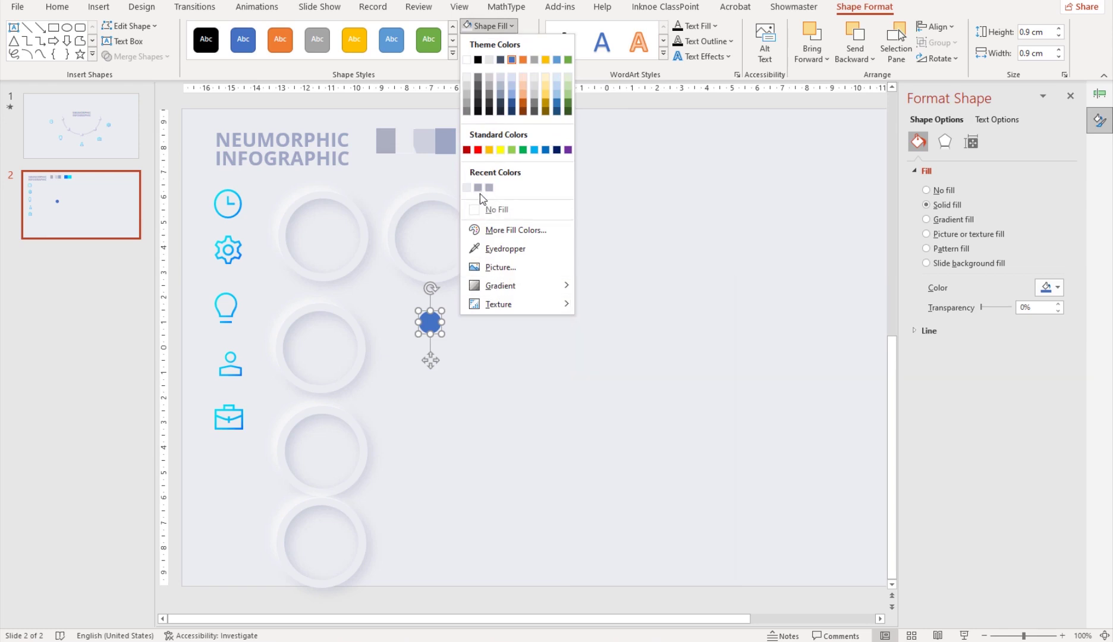
{"action": "left_click", "coordinate": [506, 249]}
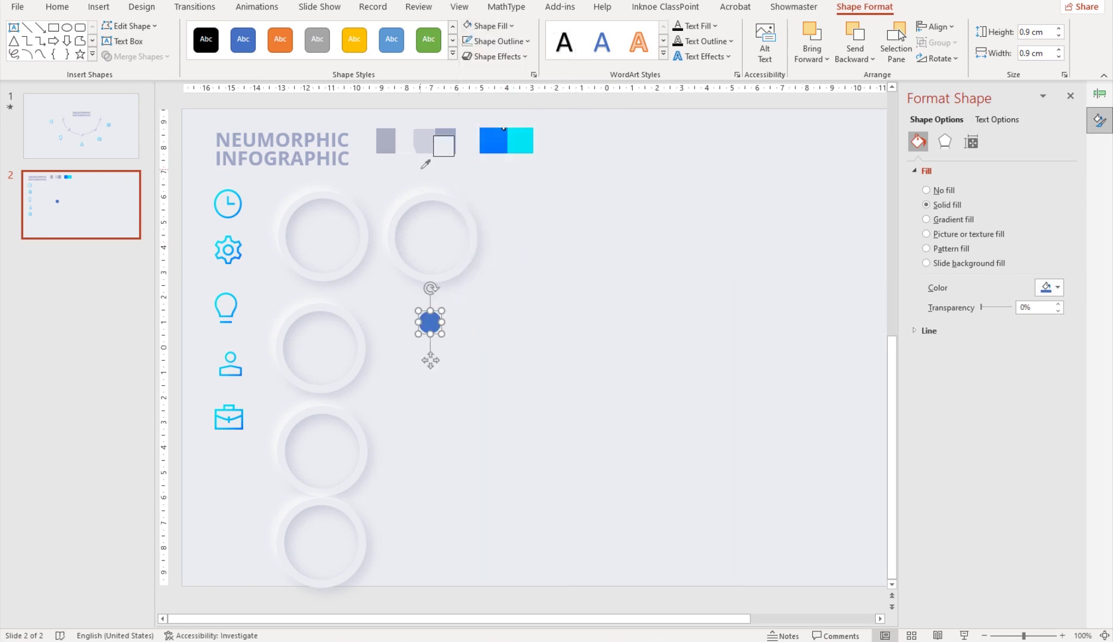
{"action": "left_click", "coordinate": [403, 140]}
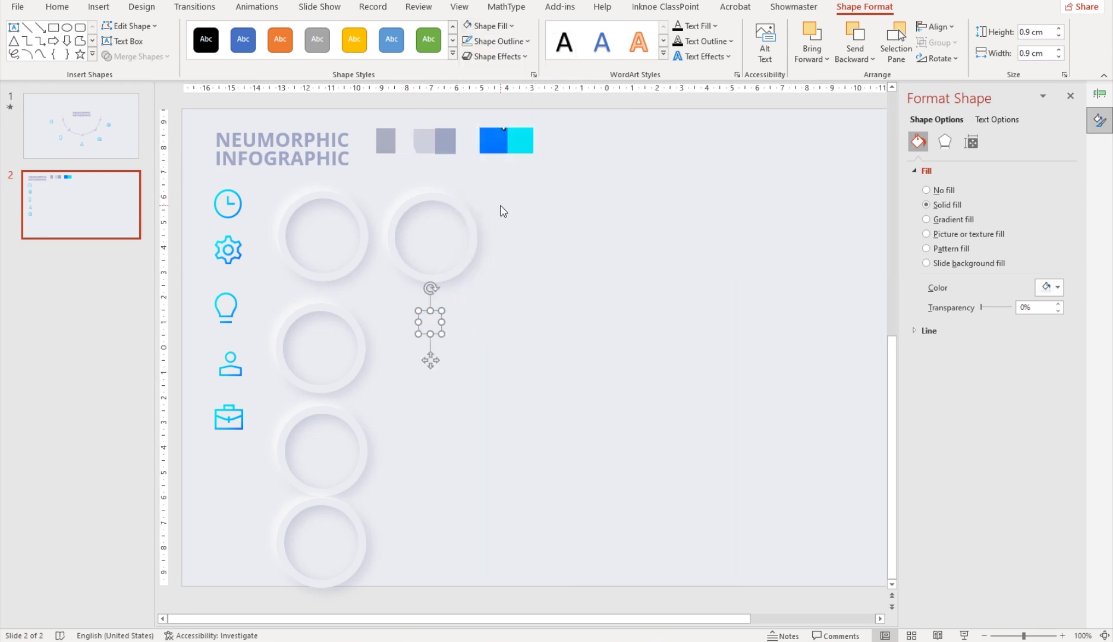
Add a shadow to the small circle, coloured from the grey swatch with the eyedropper
{"action": "left_click", "coordinate": [942, 146]}
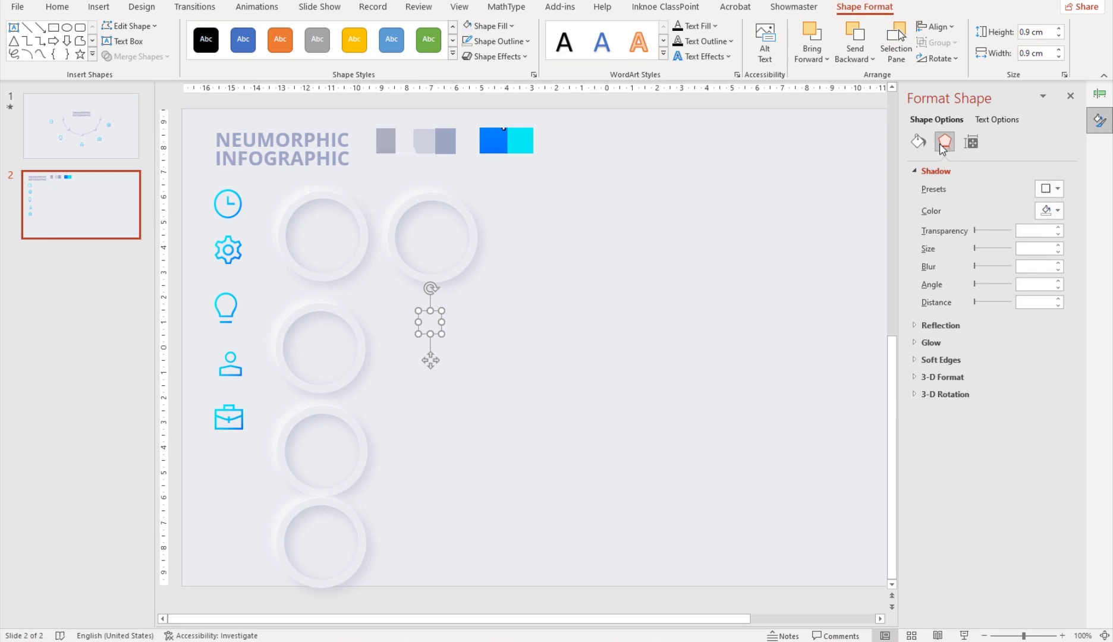
{"action": "left_click", "coordinate": [1051, 211]}
{"action": "left_click", "coordinate": [1033, 408]}
{"action": "left_click", "coordinate": [396, 135]}
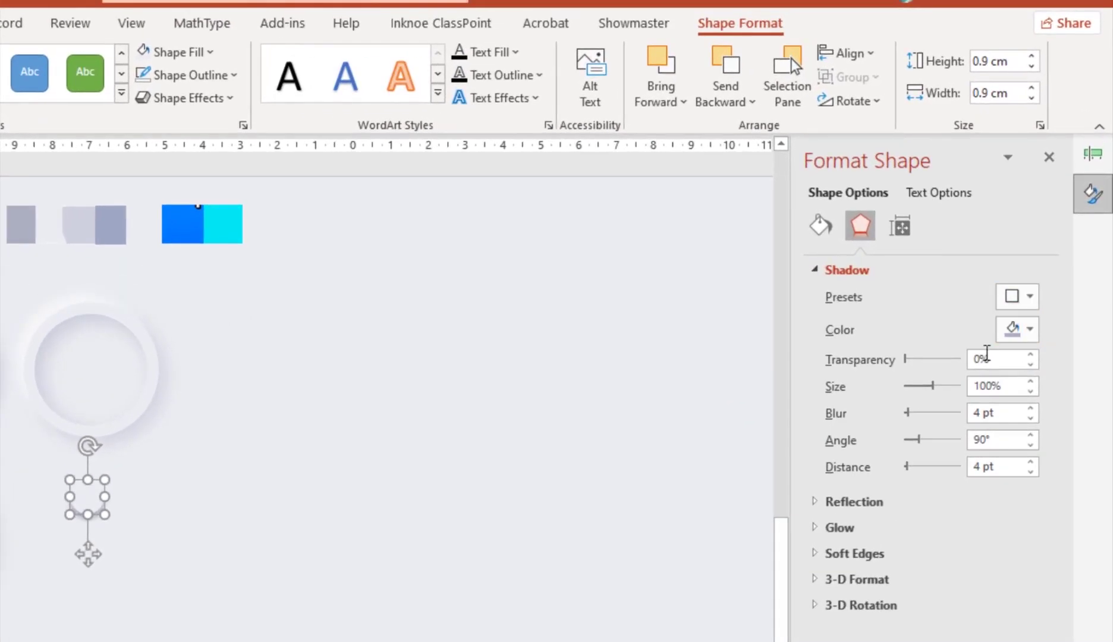
Set shadow to 27% transparency, 11 pt blur, 45° angle, 4 pt distance; move circle lower
{"action": "left_click_drag", "start_coordinate": [1004, 361], "coordinate": [964, 365]}
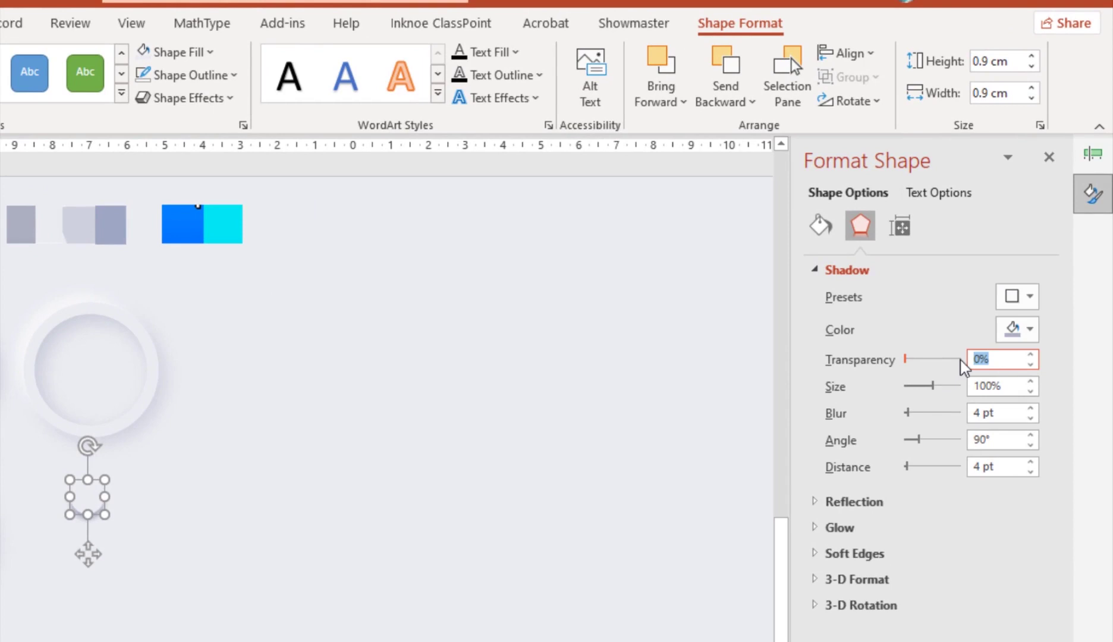
{"action": "type", "text": "27"}
{"action": "left_click_drag", "start_coordinate": [994, 417], "coordinate": [960, 419]}
{"action": "type", "text": "11"}
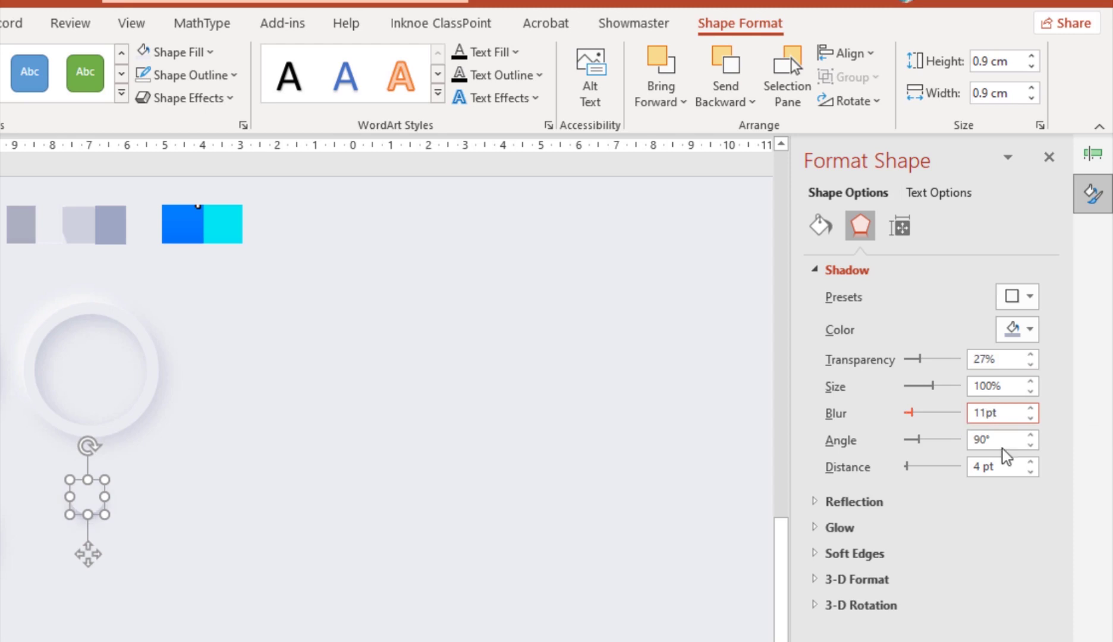
{"action": "left_click_drag", "start_coordinate": [1002, 440], "coordinate": [954, 439]}
{"action": "type", "text": "45"}
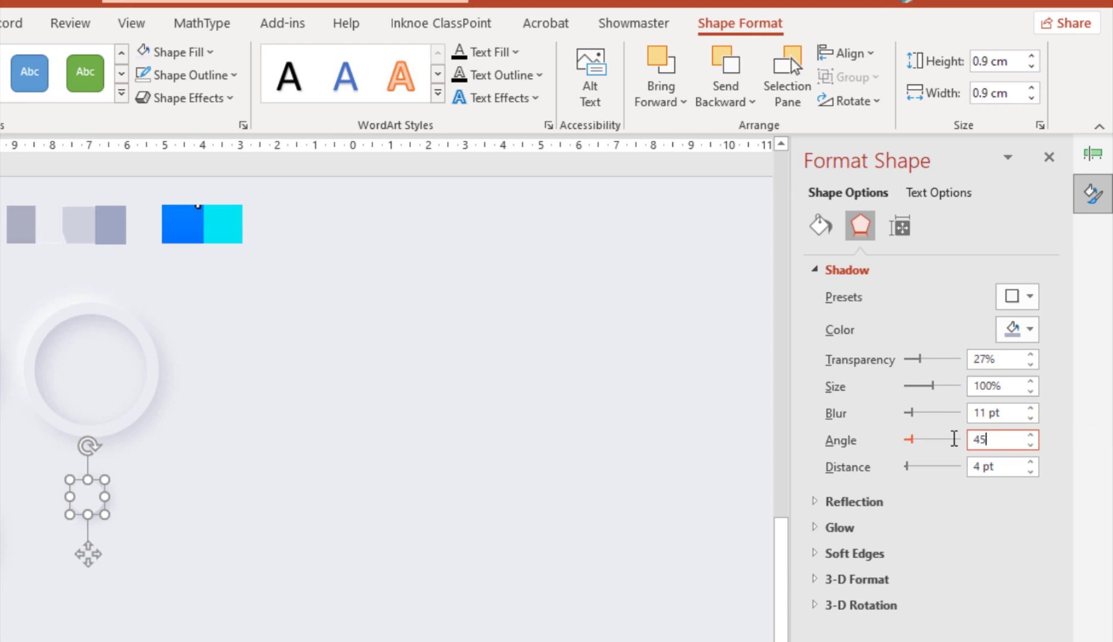
{"action": "left_click_drag", "start_coordinate": [1000, 467], "coordinate": [955, 466]}
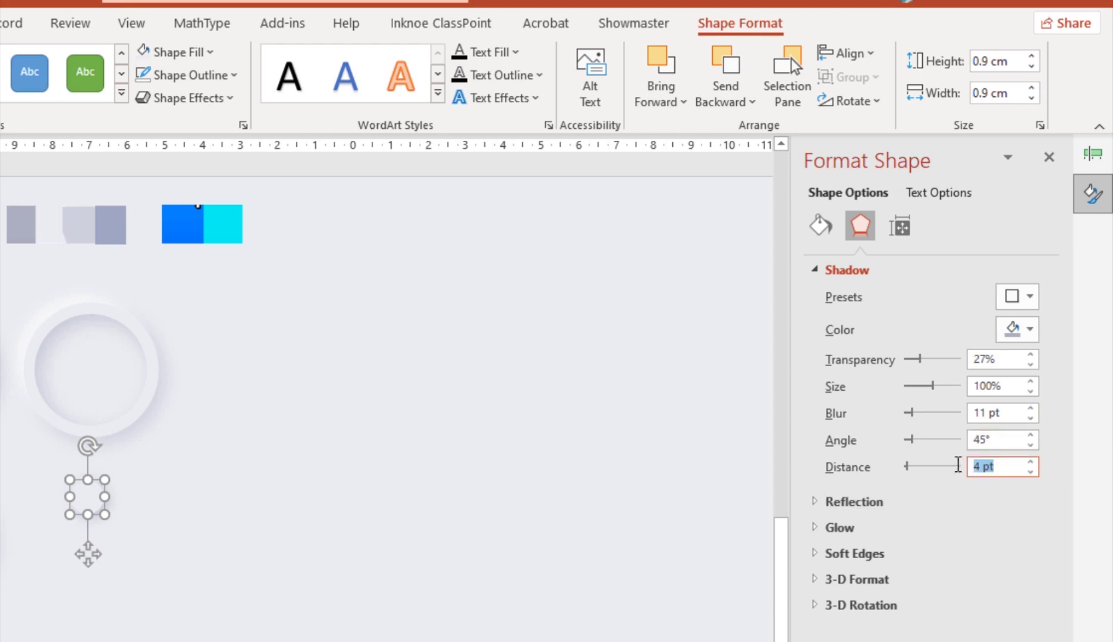
{"action": "left_click", "coordinate": [154, 515]}
{"action": "mouse_move", "coordinate": [89, 503]}
{"action": "left_mouse_down"}
{"action": "mouse_move", "coordinate": [416, 329]}
{"action": "mouse_move", "coordinate": [437, 355]}
{"action": "left_mouse_up"}
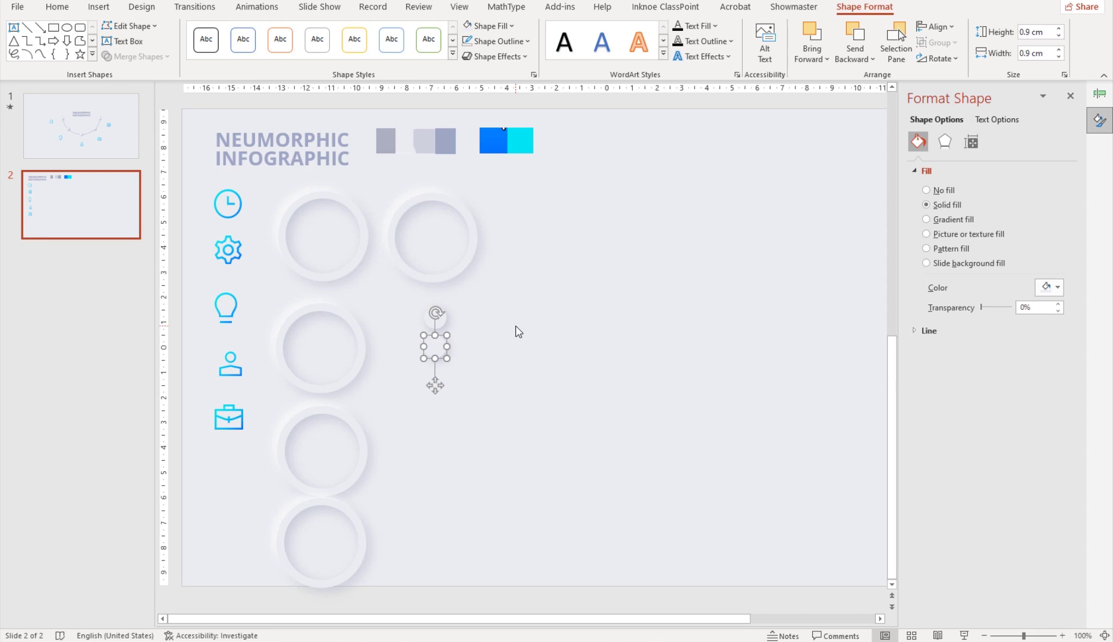
Switch the small circle to a gradient fill, removing the 74% and 83% stops and keeping 0% white
{"action": "left_click", "coordinate": [932, 223]}
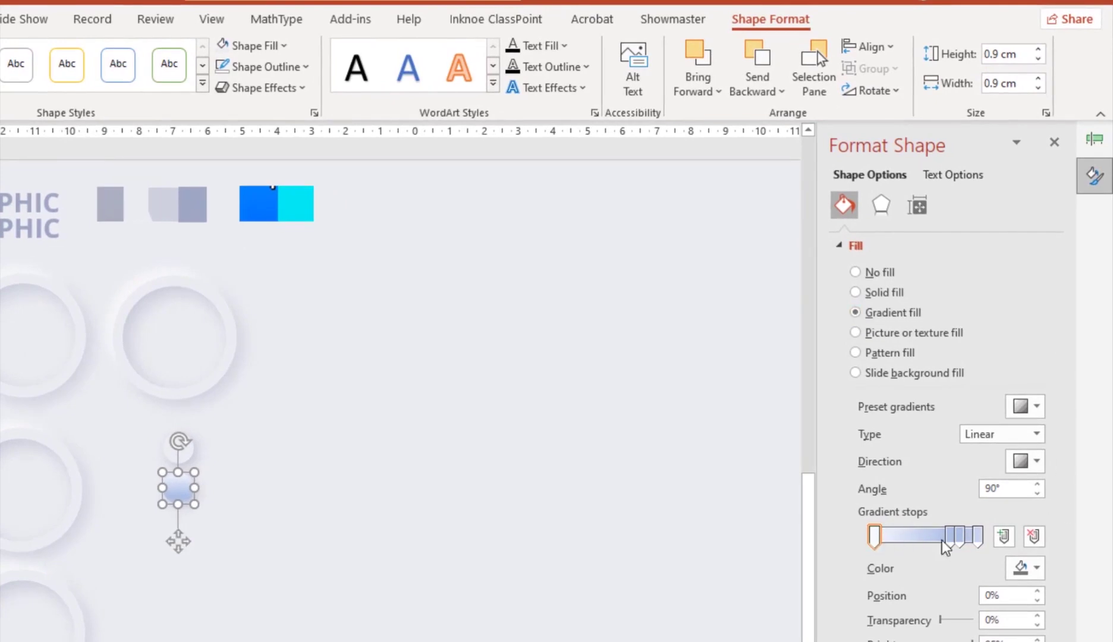
{"action": "left_click", "coordinate": [951, 537]}
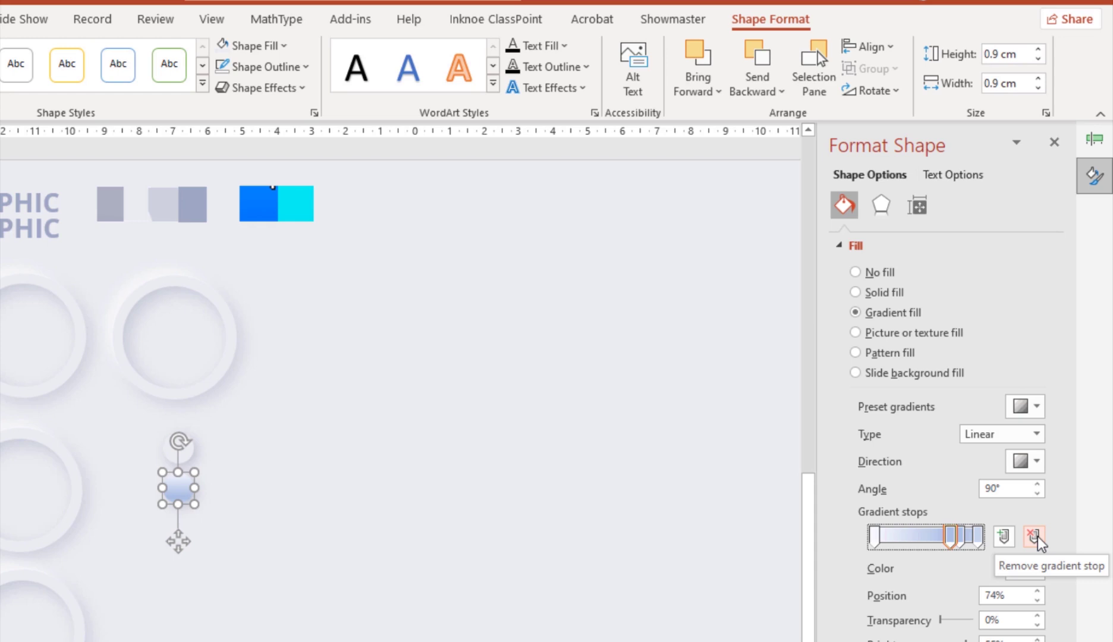
{"action": "left_click", "coordinate": [1035, 539]}
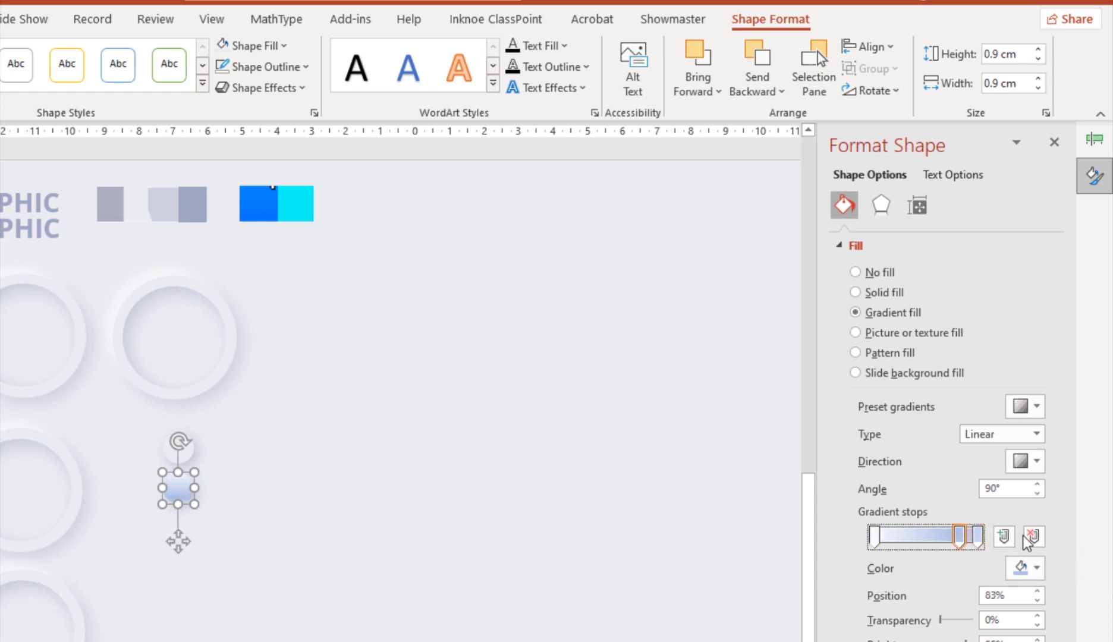
{"action": "left_click", "coordinate": [1035, 538]}
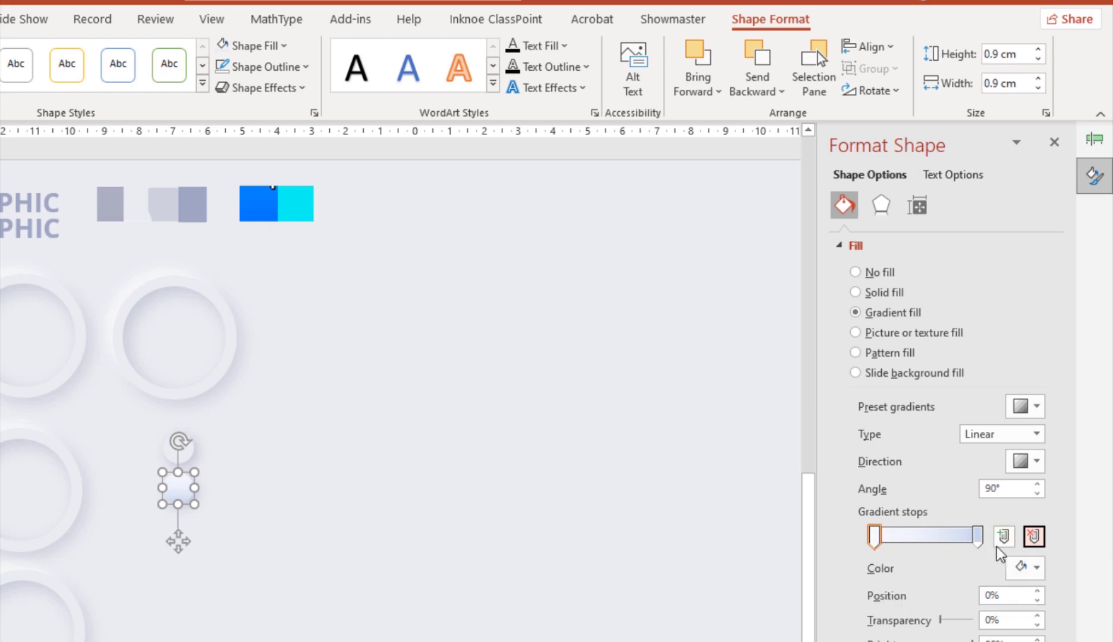
{"action": "left_click", "coordinate": [1021, 567]}
{"action": "left_click", "coordinate": [967, 622]}
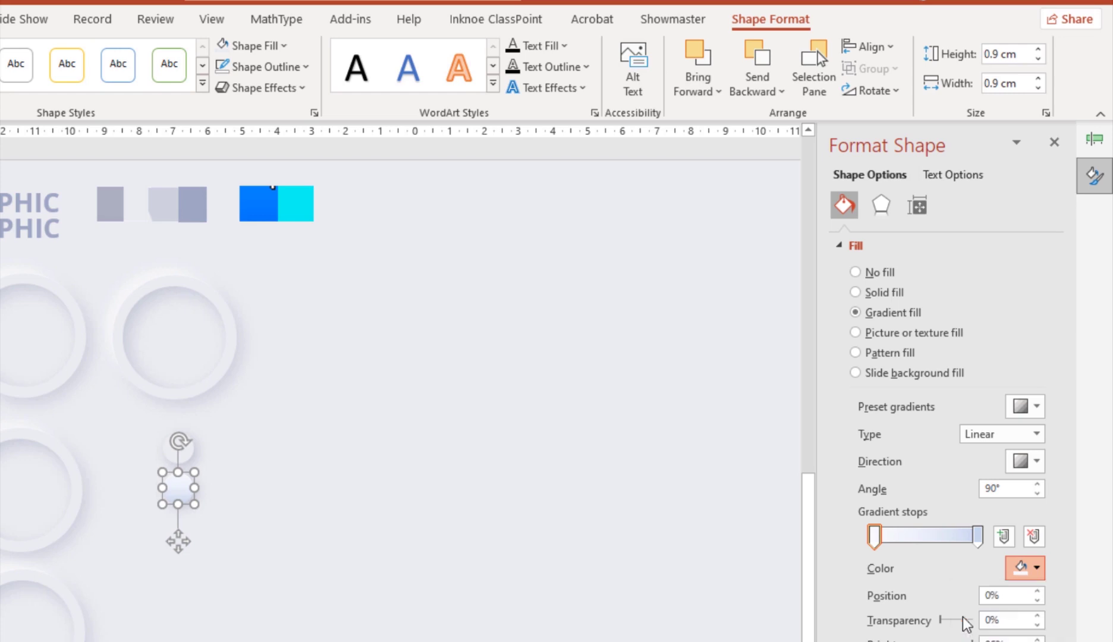
Give the 100% stop the grey sampled from the swatch and preview the gradient
{"action": "left_click", "coordinate": [977, 536]}
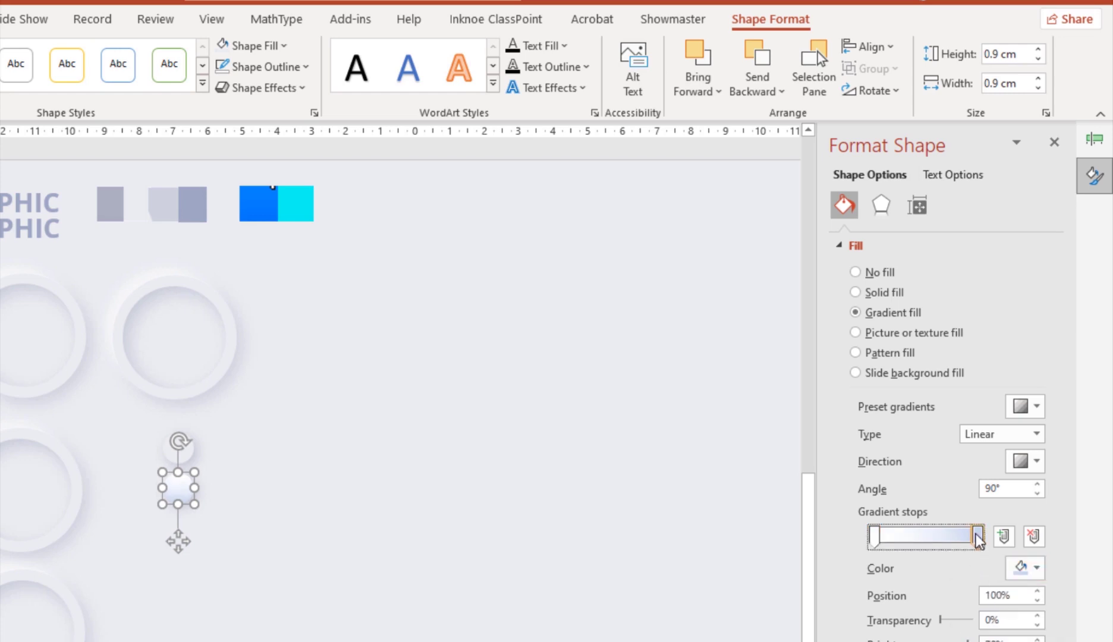
{"action": "left_click", "coordinate": [1022, 568]}
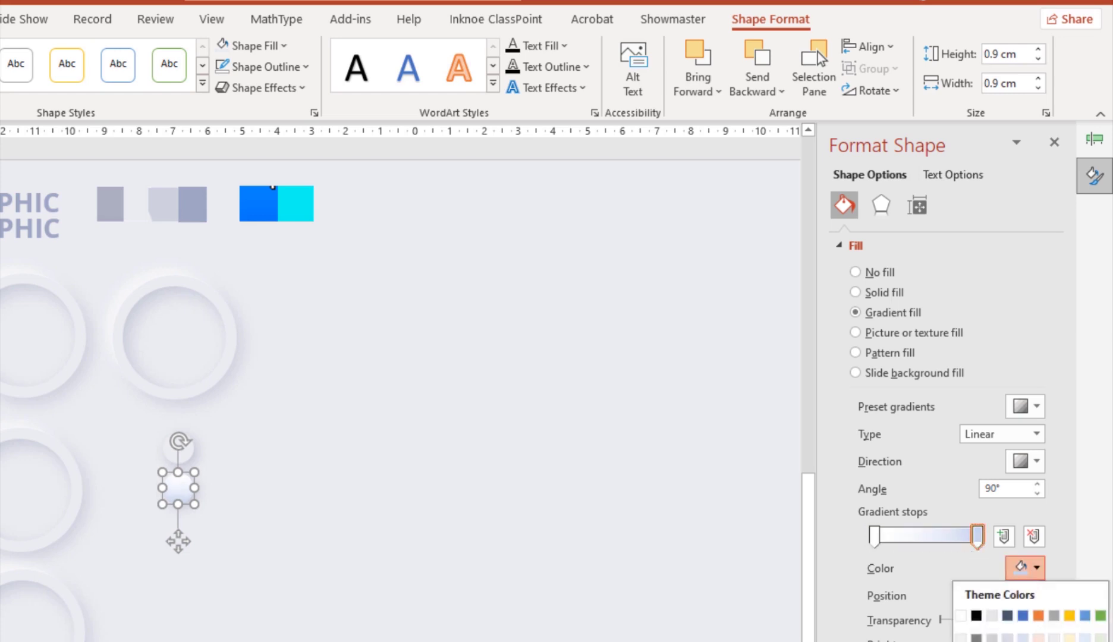
{"action": "left_click", "coordinate": [1005, 639]}
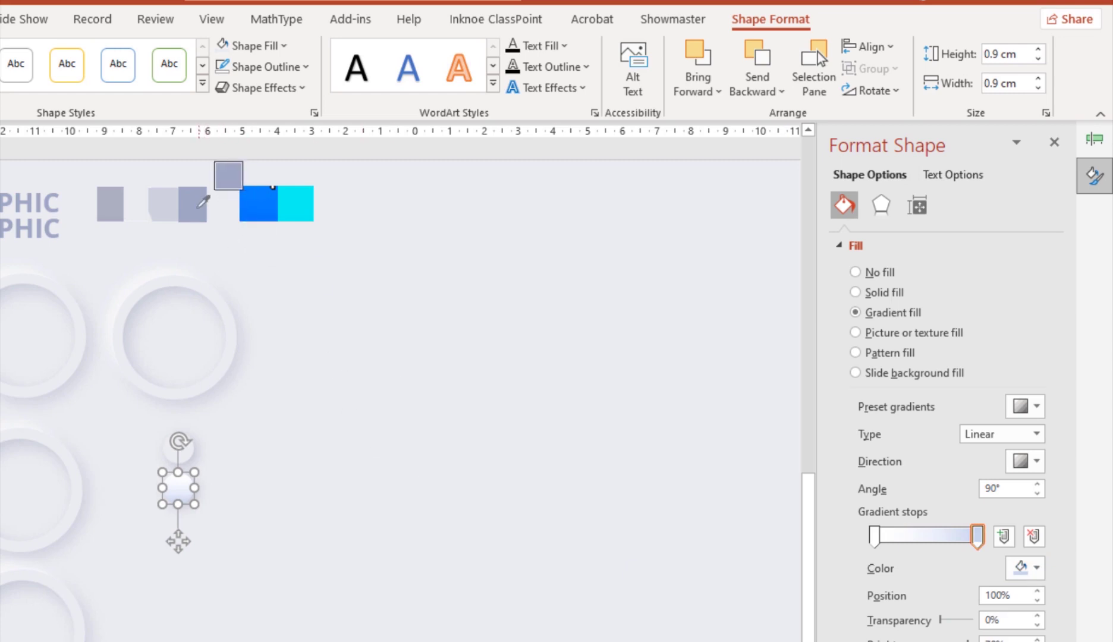
{"action": "left_click", "coordinate": [201, 206]}
{"action": "left_click", "coordinate": [239, 470]}
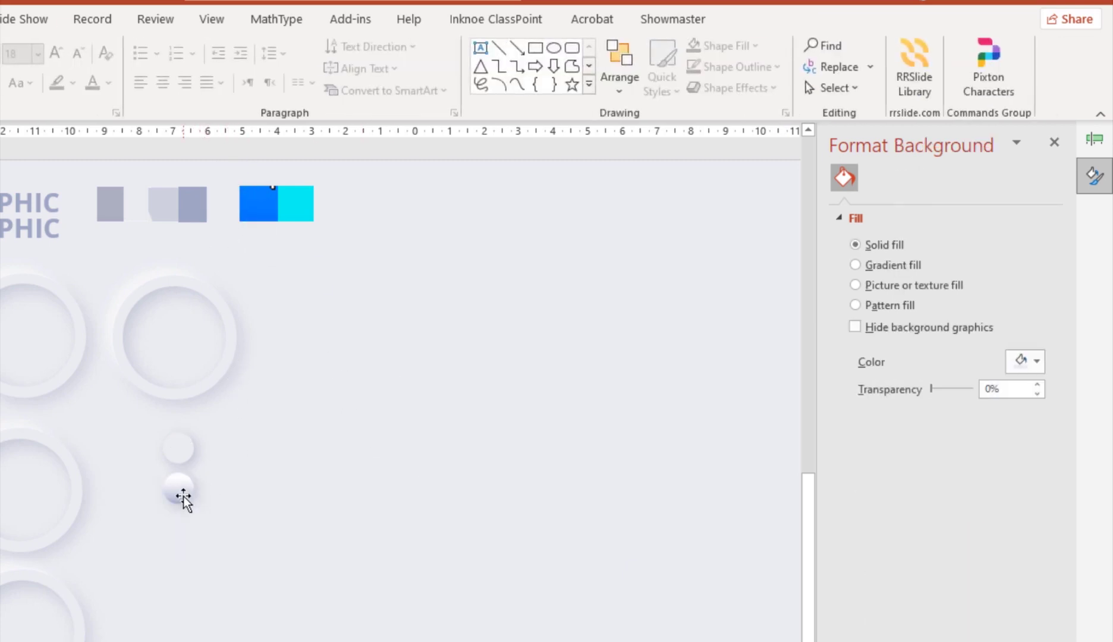
{"action": "left_click", "coordinate": [180, 492]}
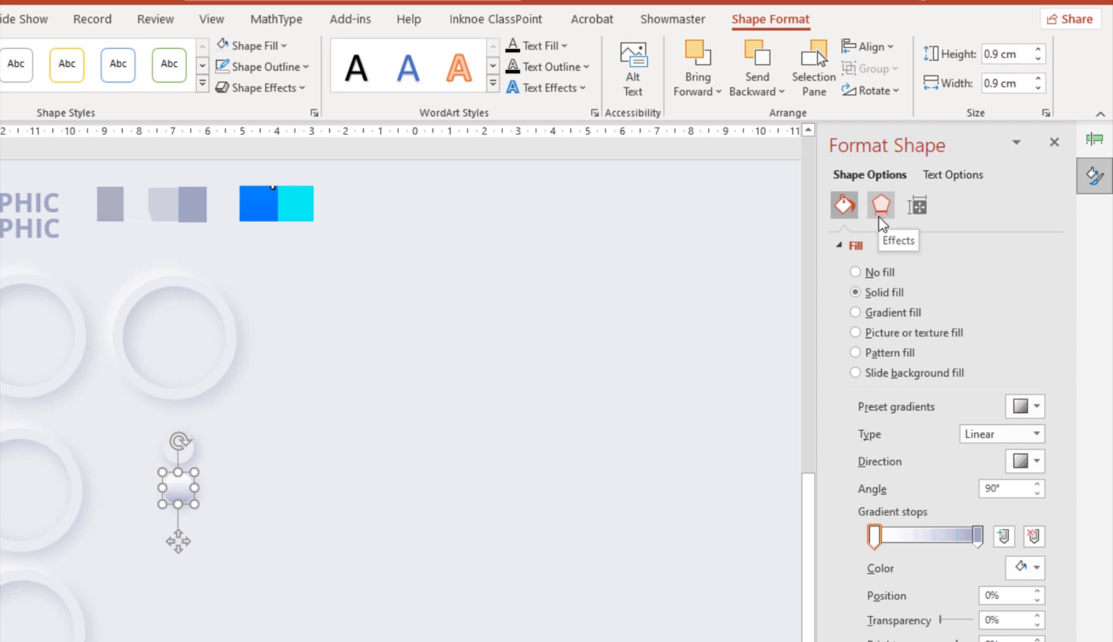
Colour the circle's shadow with a grey sampled from the slide at 44% transparency
{"action": "left_click", "coordinate": [883, 221]}
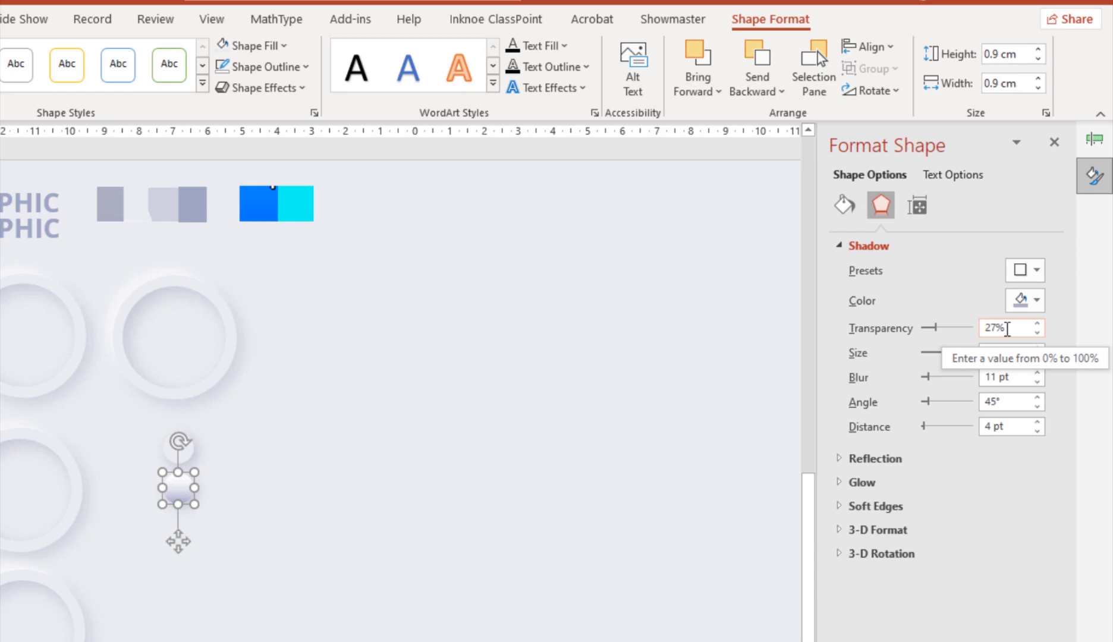
{"action": "left_click", "coordinate": [1025, 305]}
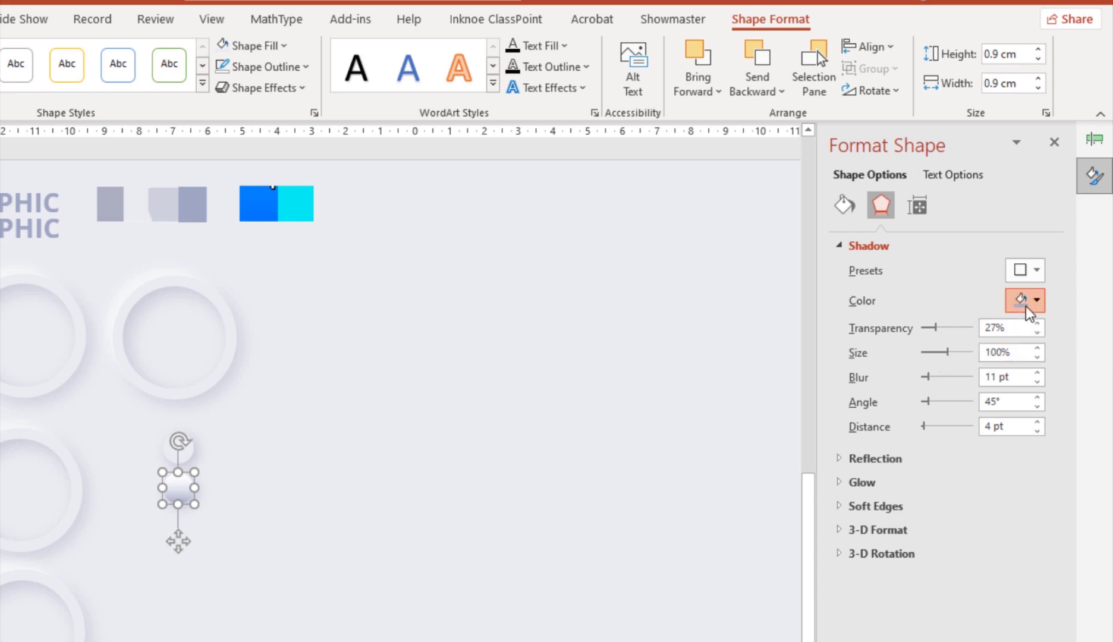
{"action": "left_click", "coordinate": [999, 572]}
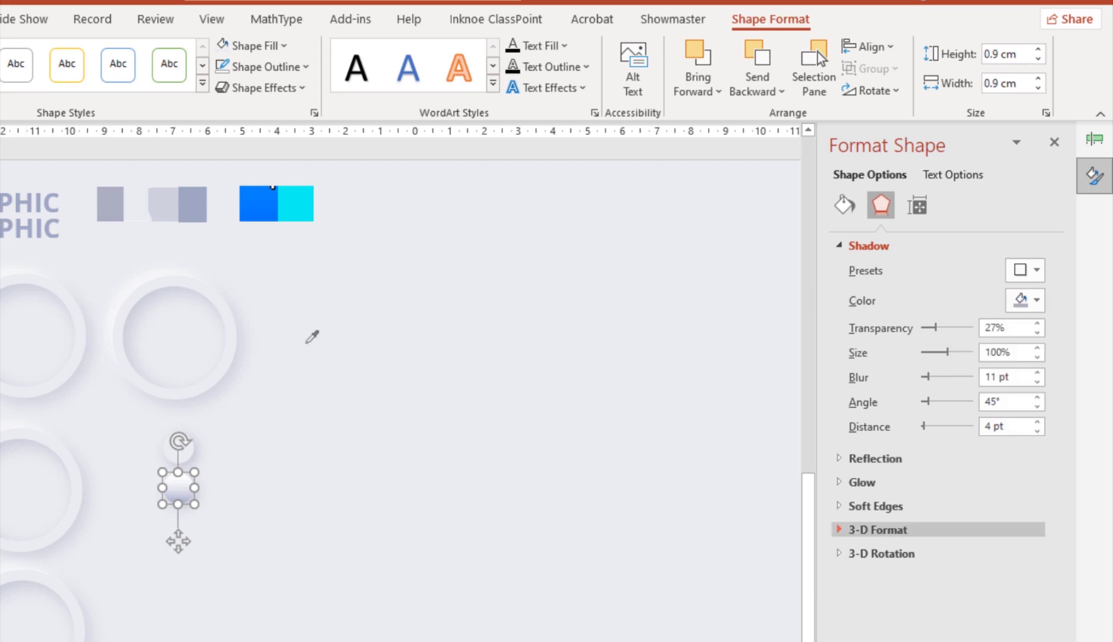
{"action": "left_click", "coordinate": [171, 210]}
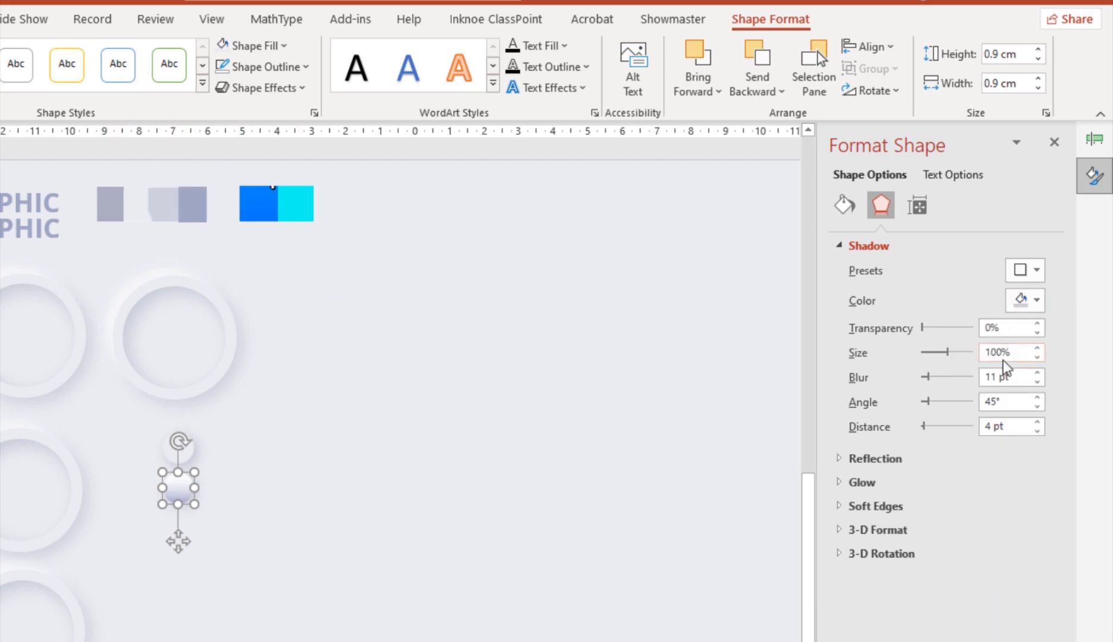
{"action": "left_click_drag", "start_coordinate": [1011, 327], "coordinate": [916, 330]}
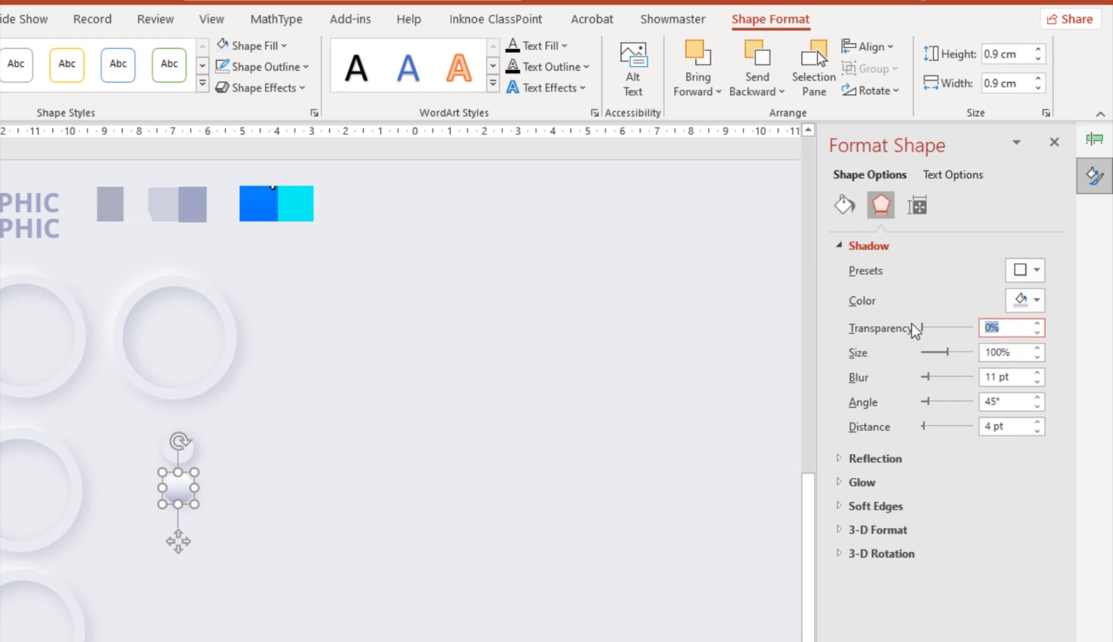
{"action": "type", "text": "44"}
{"action": "left_click_drag", "start_coordinate": [1016, 351], "coordinate": [979, 355]}
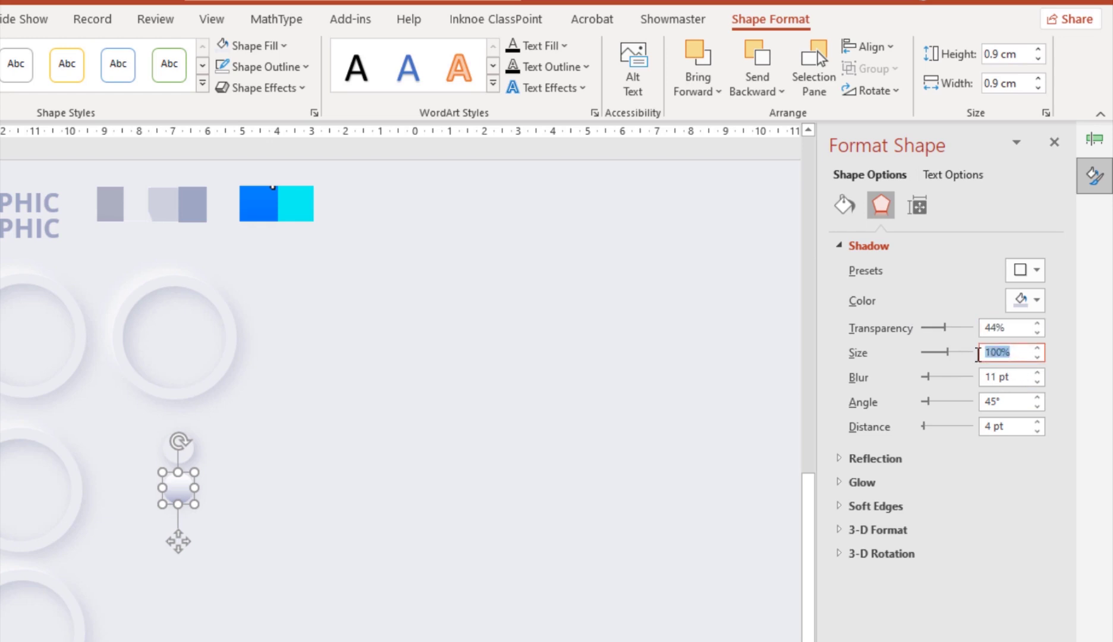
Set shadow angle 22°, blur 9 pt and distance 9 pt, then stack the dot on the other knob
{"action": "left_click_drag", "start_coordinate": [1013, 400], "coordinate": [958, 402]}
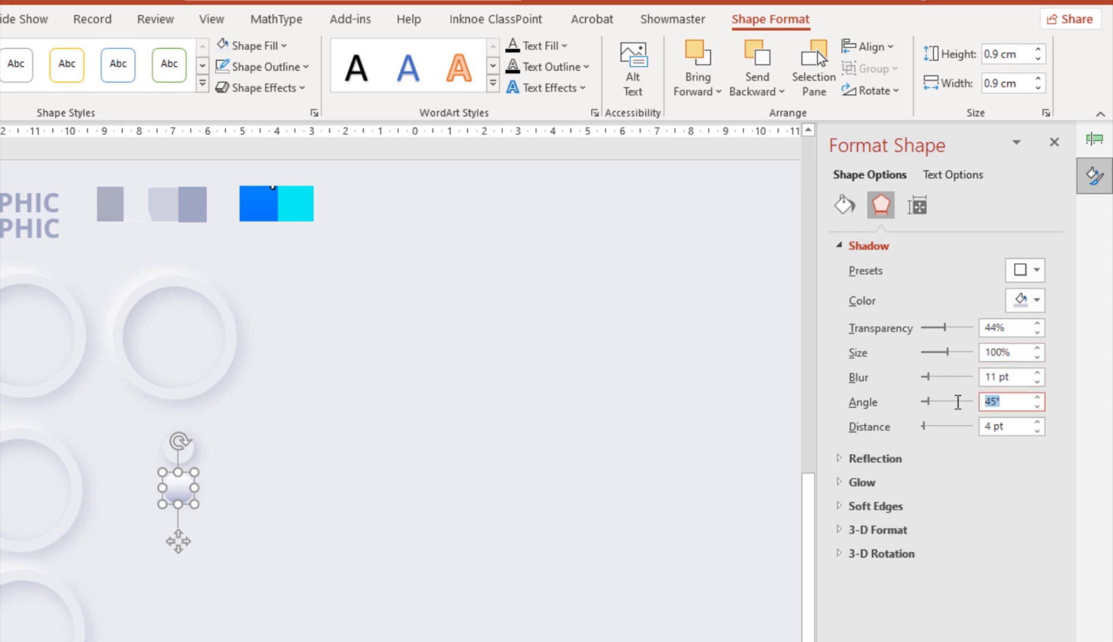
{"action": "type", "text": "22"}
{"action": "left_click_drag", "start_coordinate": [1011, 376], "coordinate": [973, 371]}
{"action": "type", "text": "9"}
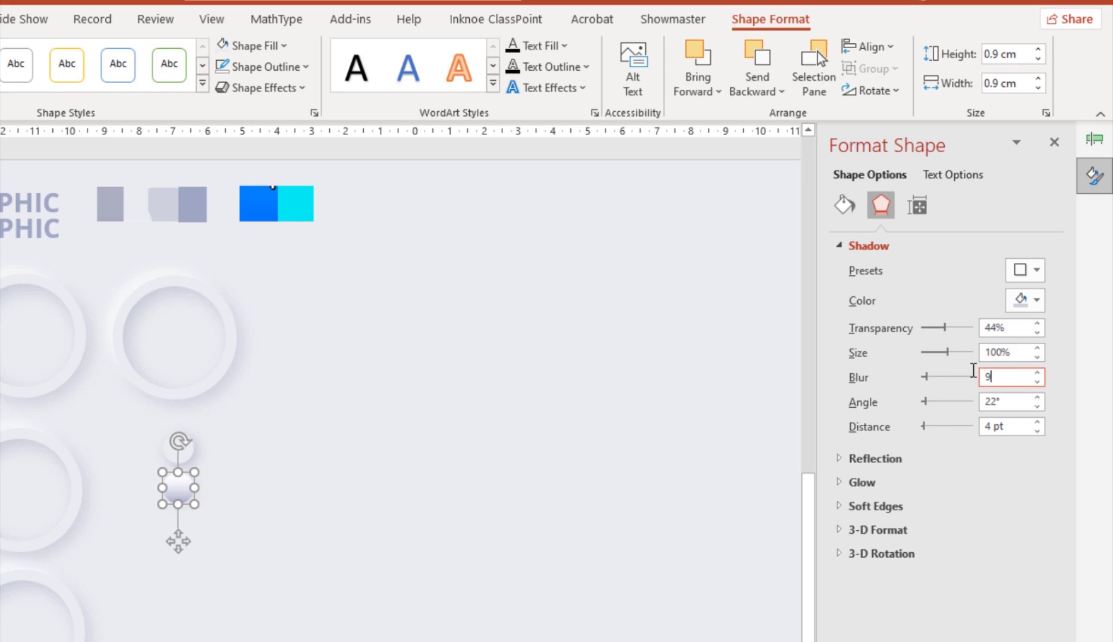
{"action": "left_click_drag", "start_coordinate": [1011, 426], "coordinate": [970, 423]}
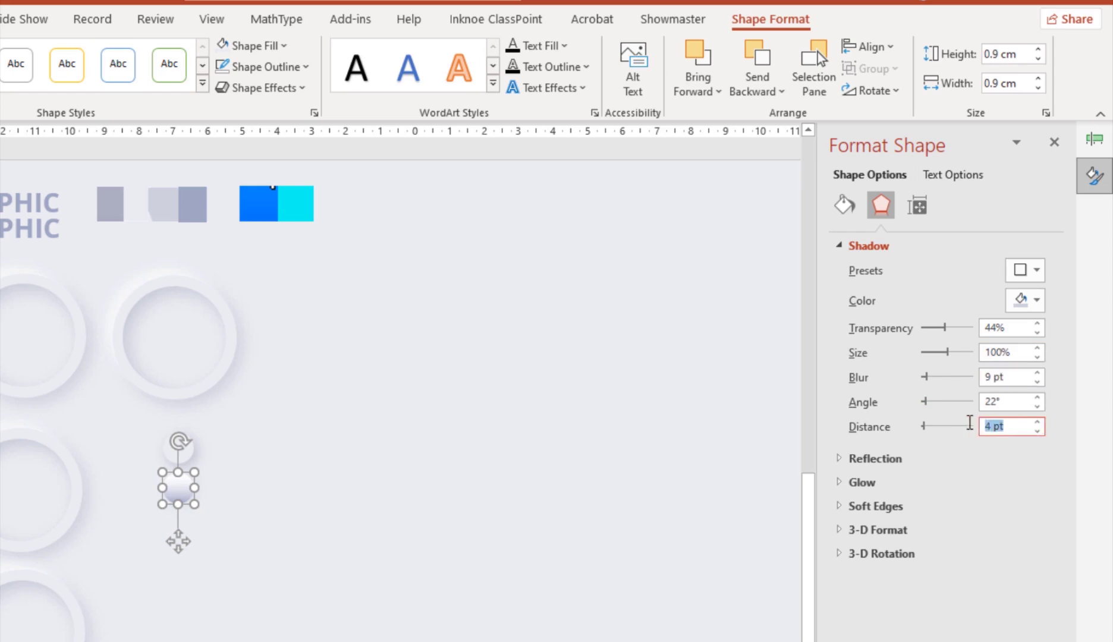
{"action": "type", "text": "9"}
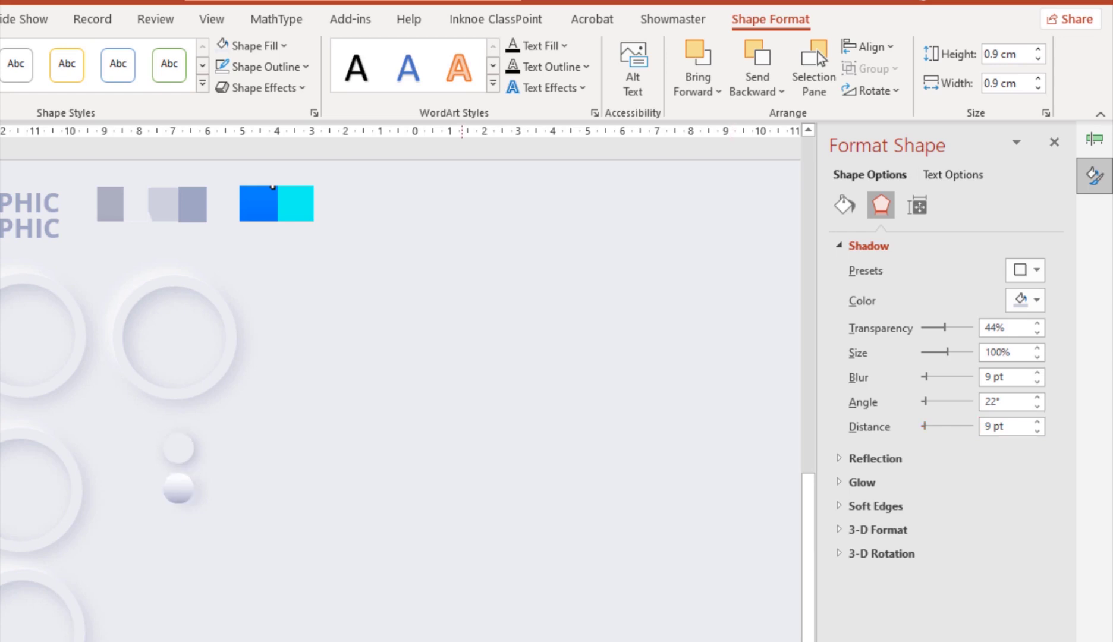
{"action": "left_click", "coordinate": [179, 492]}
{"action": "left_click_drag", "start_coordinate": [179, 491], "coordinate": [182, 451]}
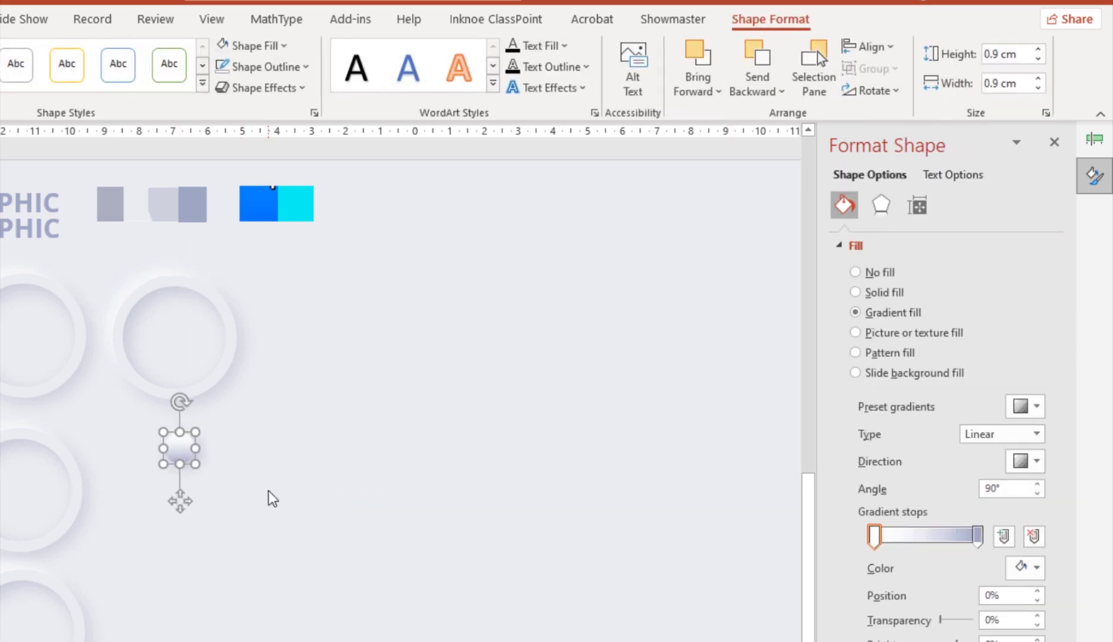
Zoom in to align the dot knob exactly with its partner circle
{"action": "scroll", "coordinate": [272, 497], "scroll_direction": "up", "scroll_amount": 5, "text": "ctrl"}
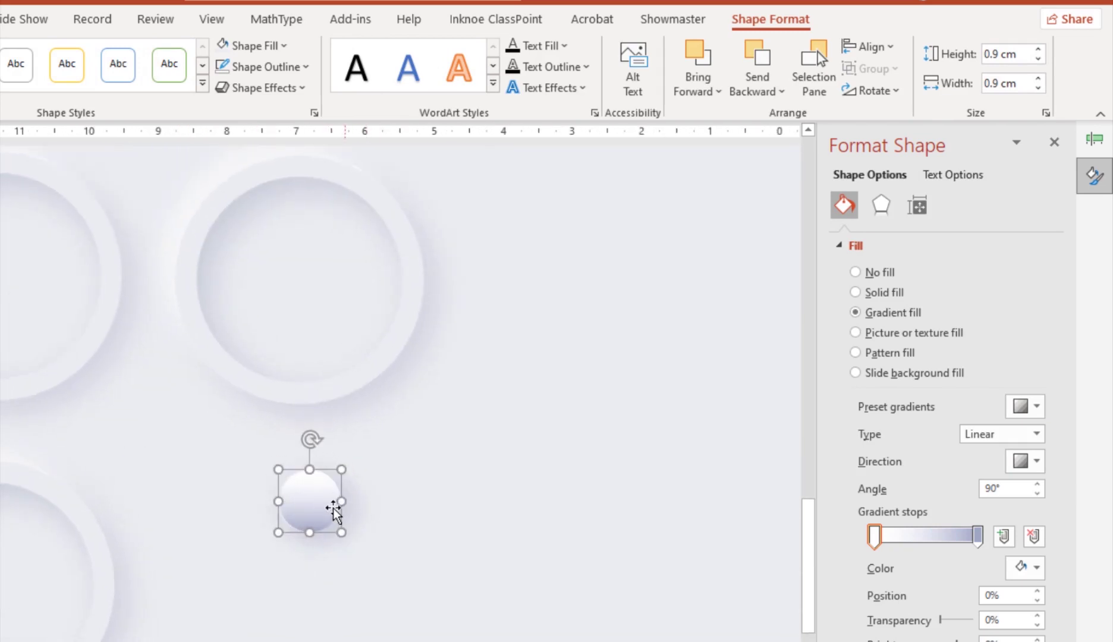
{"action": "scroll", "coordinate": [332, 515], "scroll_direction": "up", "scroll_amount": 1, "text": "ctrl"}
{"action": "scroll", "coordinate": [334, 518], "scroll_direction": "up", "scroll_amount": 1, "text": "ctrl"}
{"action": "left_click_drag", "start_coordinate": [331, 515], "coordinate": [323, 507]}
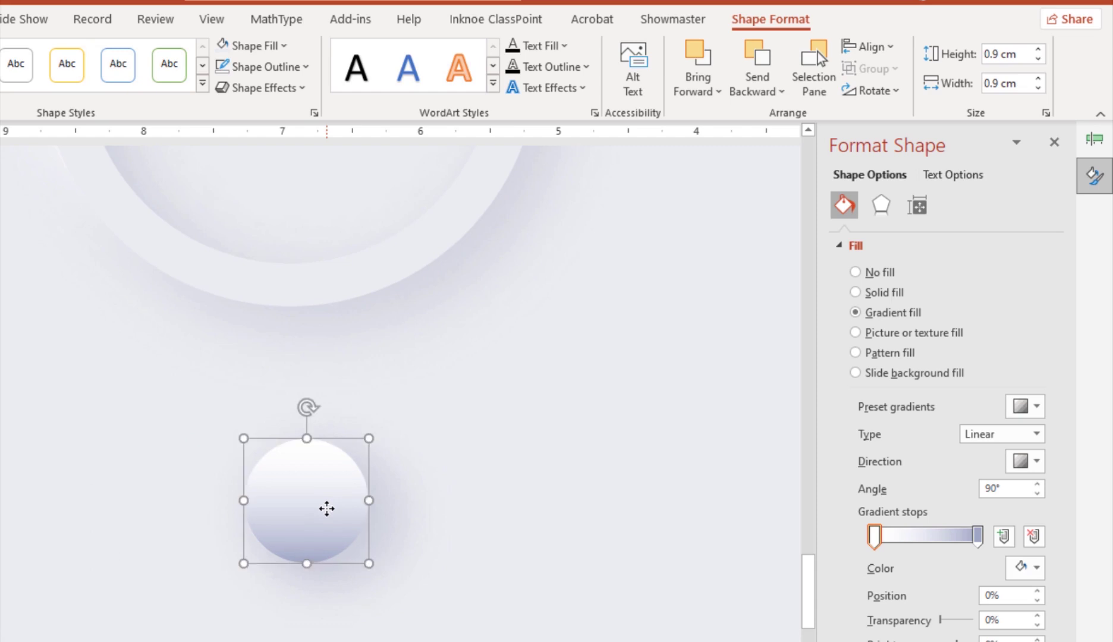
{"action": "scroll", "coordinate": [423, 517], "scroll_direction": "down", "scroll_amount": 1, "text": "ctrl"}
{"action": "scroll", "coordinate": [422, 517], "scroll_direction": "down", "scroll_amount": 1, "text": "ctrl"}
{"action": "scroll", "coordinate": [423, 517], "scroll_direction": "down", "scroll_amount": 1, "text": "ctrl"}
Group the two stacked dot shapes into one knob and copy it beside the others
{"action": "left_click_drag", "start_coordinate": [154, 454], "coordinate": [95, 498]}
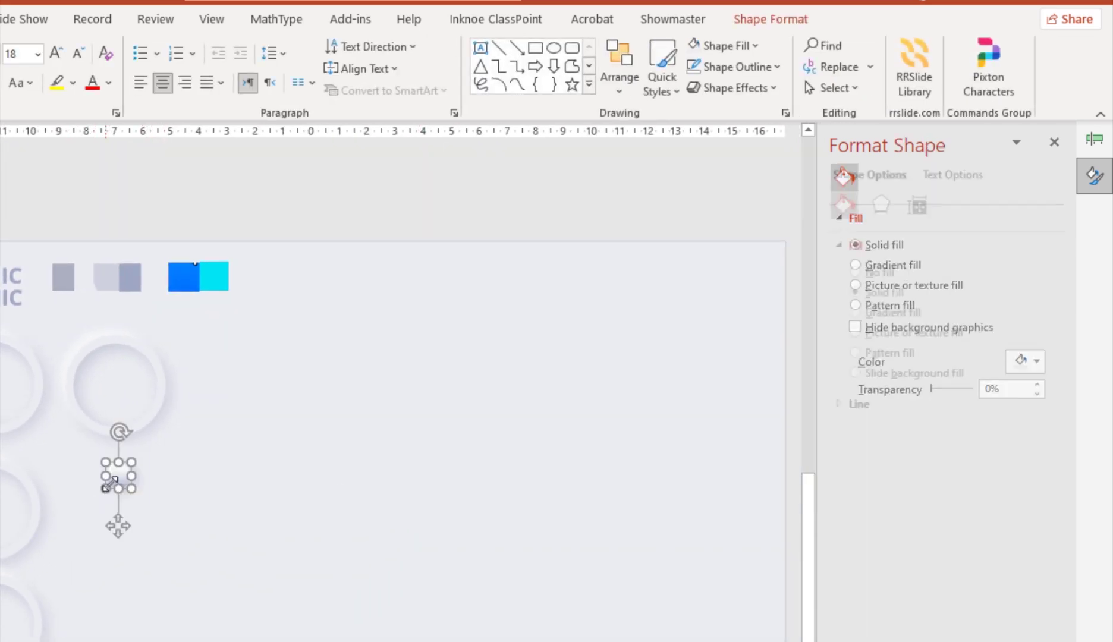
{"action": "right_click", "coordinate": [118, 480]}
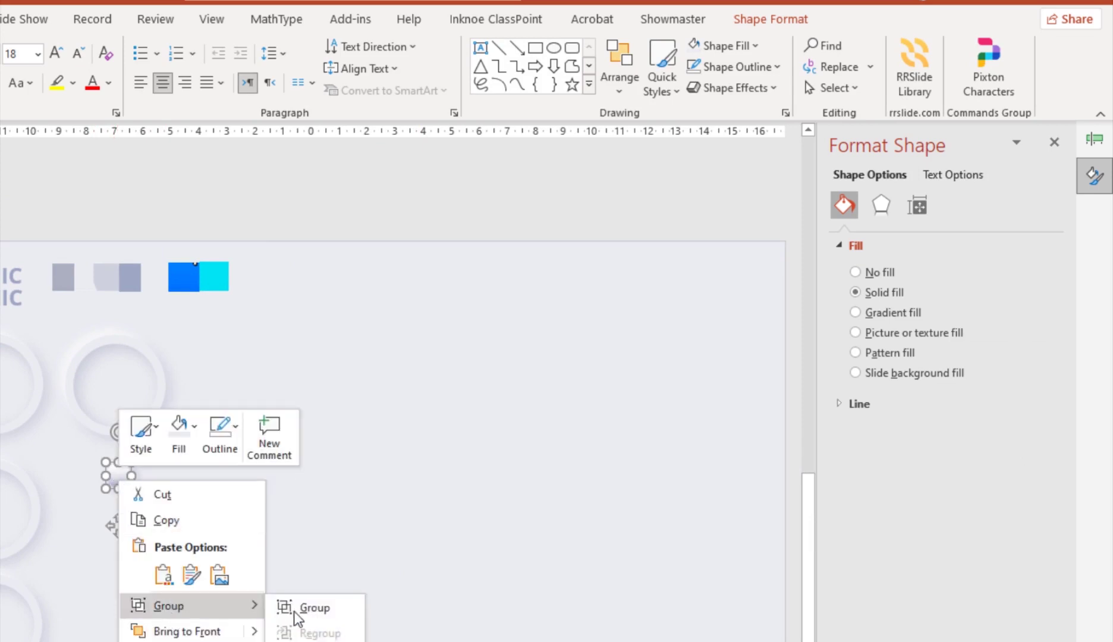
{"action": "mouse_move", "coordinate": [169, 605]}
{"action": "left_click", "coordinate": [294, 608]}
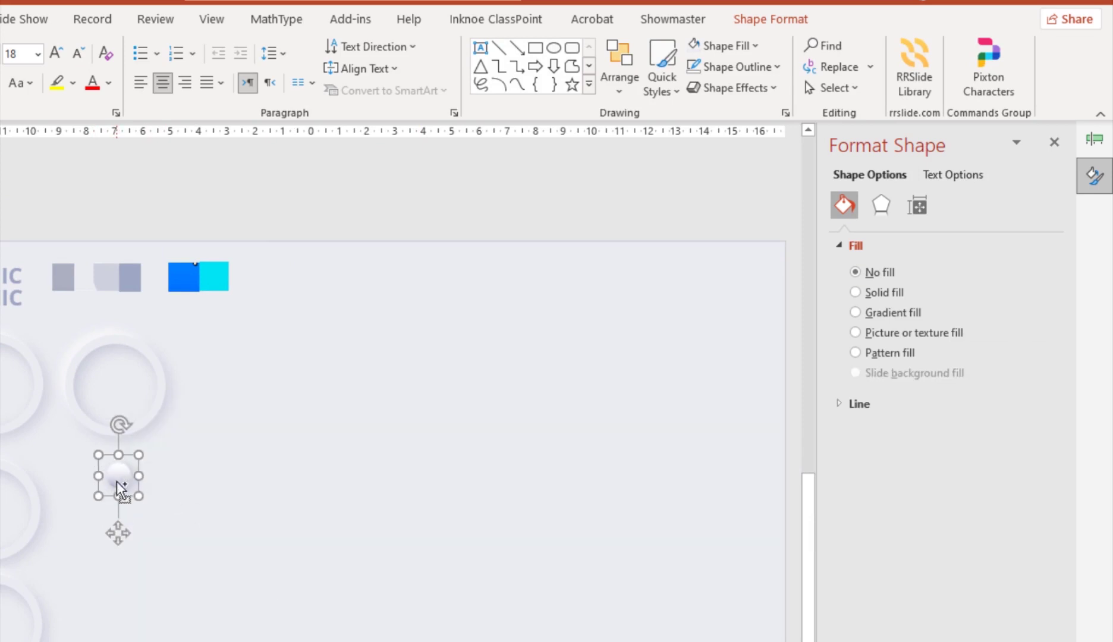
{"action": "left_click_drag", "start_coordinate": [120, 474], "coordinate": [121, 517]}
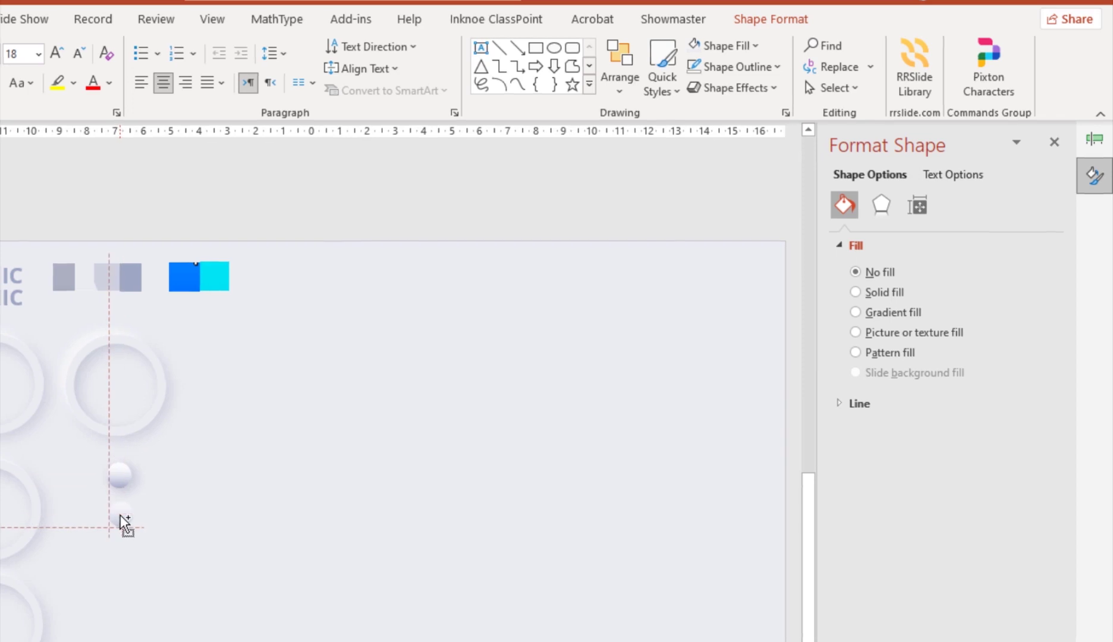
{"action": "mouse_move", "coordinate": [120, 515]}
{"action": "left_mouse_down"}
{"action": "mouse_move", "coordinate": [422, 344]}
{"action": "mouse_move", "coordinate": [422, 367]}
{"action": "mouse_move", "coordinate": [448, 352]}
{"action": "left_mouse_up"}
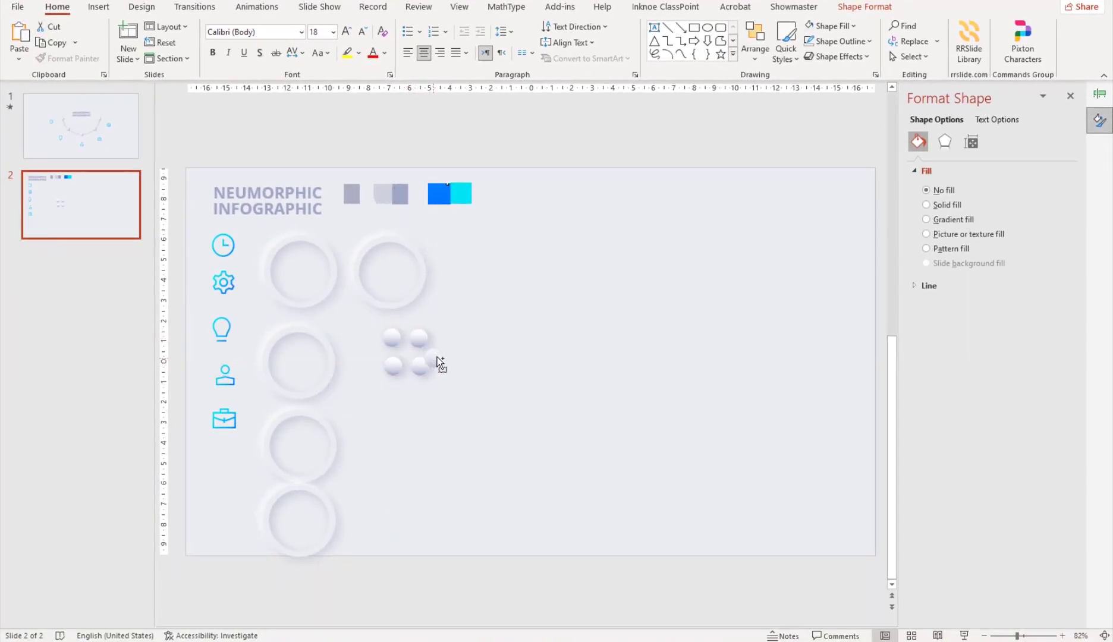
Check slide 1 for reference, go back to slide 2, and open the Insert Shapes gallery
{"action": "left_click", "coordinate": [86, 141]}
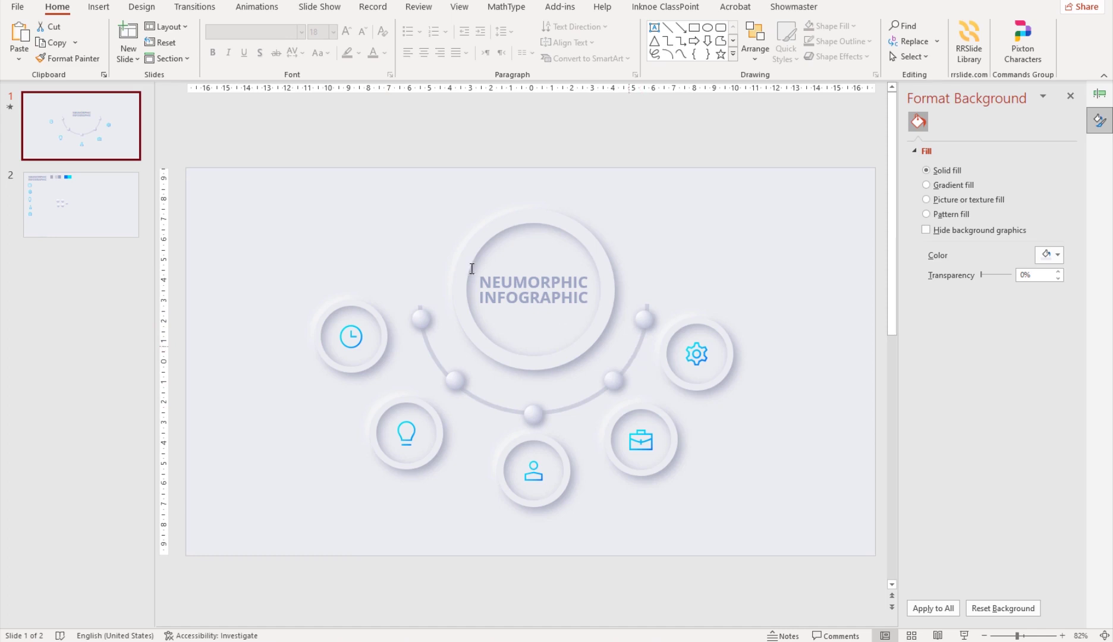
{"action": "left_click", "coordinate": [100, 7]}
{"action": "left_click", "coordinate": [82, 224]}
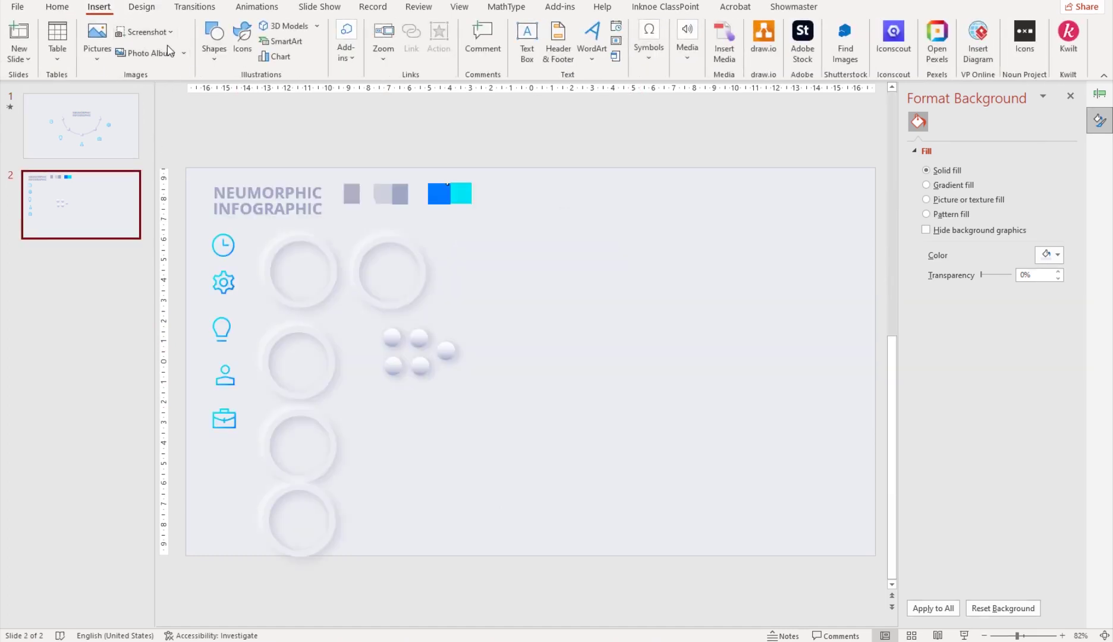
{"action": "left_click", "coordinate": [214, 42]}
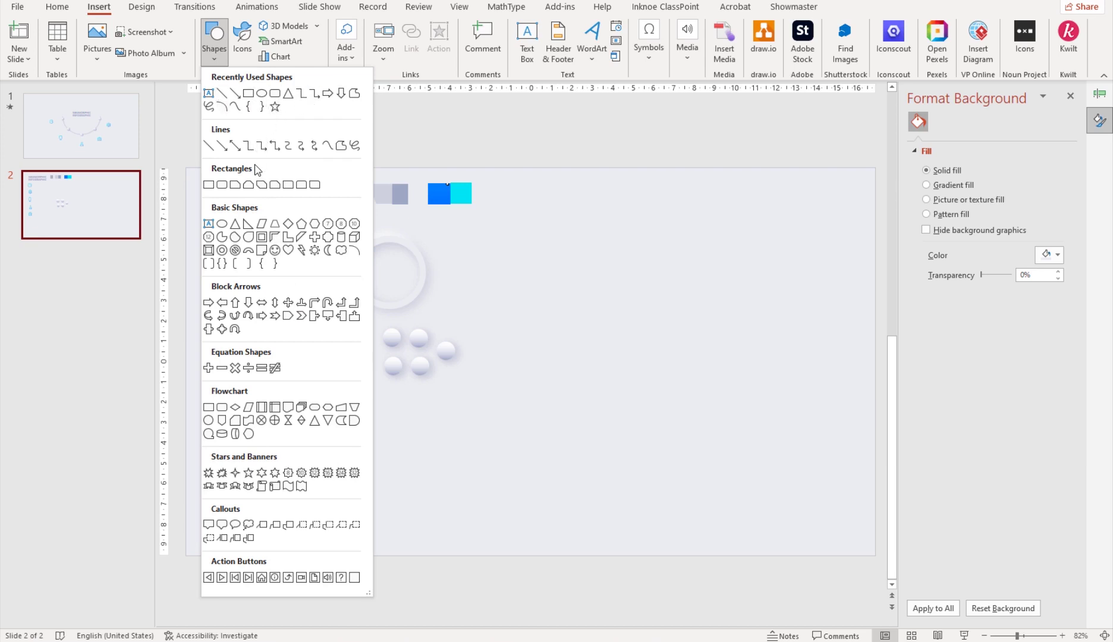
Draw a first block arc on slide 2, reposition it, then delete it
{"action": "left_click", "coordinate": [249, 254]}
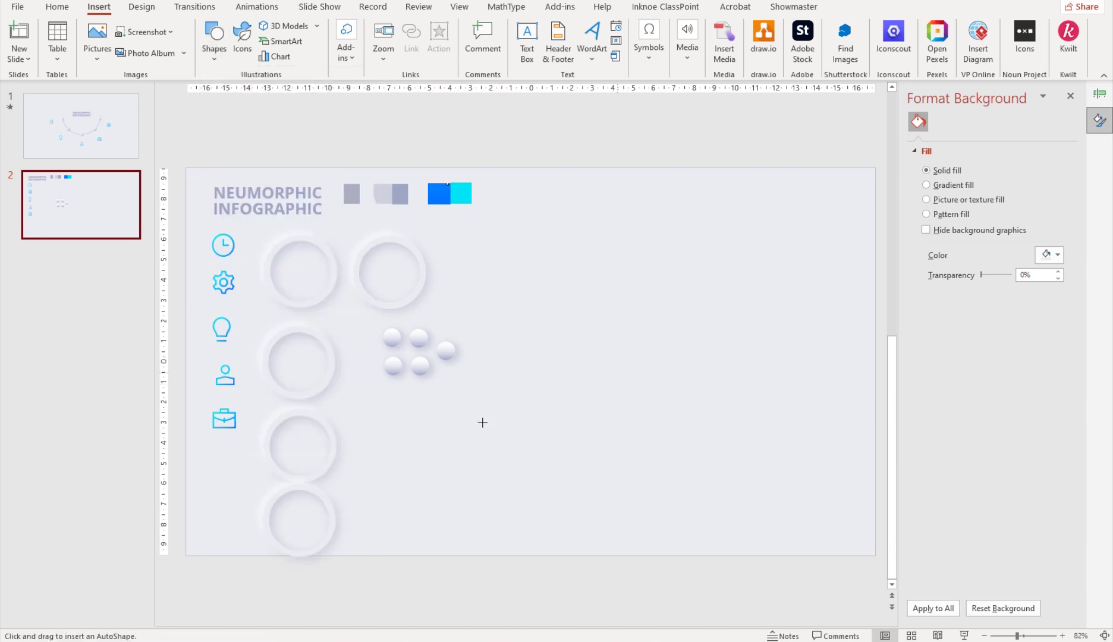
{"action": "left_click_drag", "start_coordinate": [419, 430], "coordinate": [585, 572]}
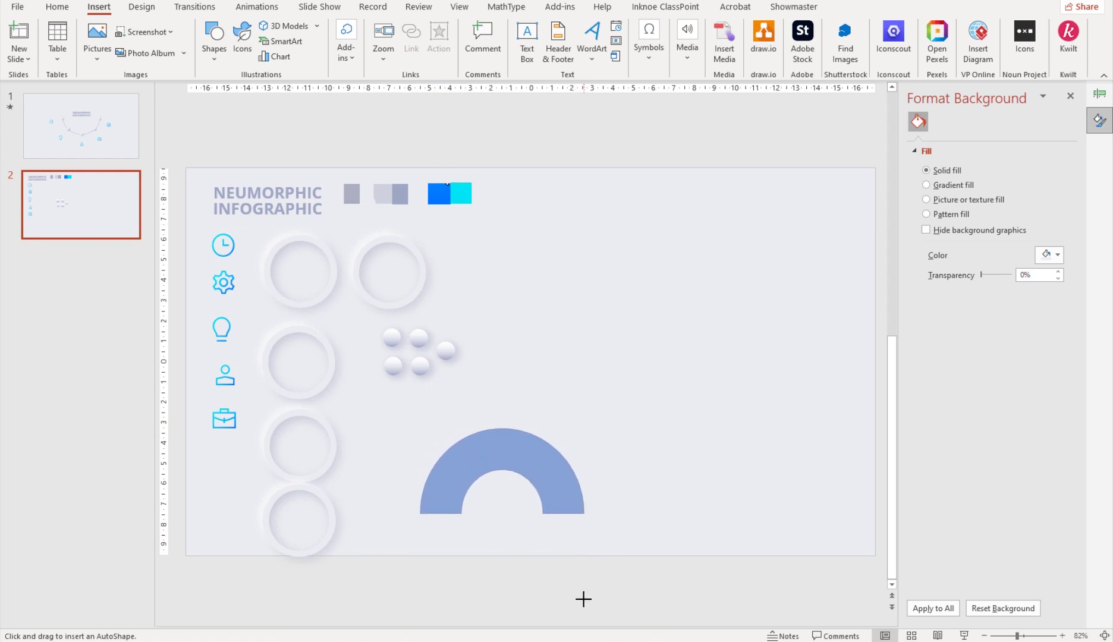
{"action": "left_click_drag", "start_coordinate": [584, 572], "coordinate": [581, 608]}
{"action": "left_click_drag", "start_coordinate": [559, 493], "coordinate": [666, 385]}
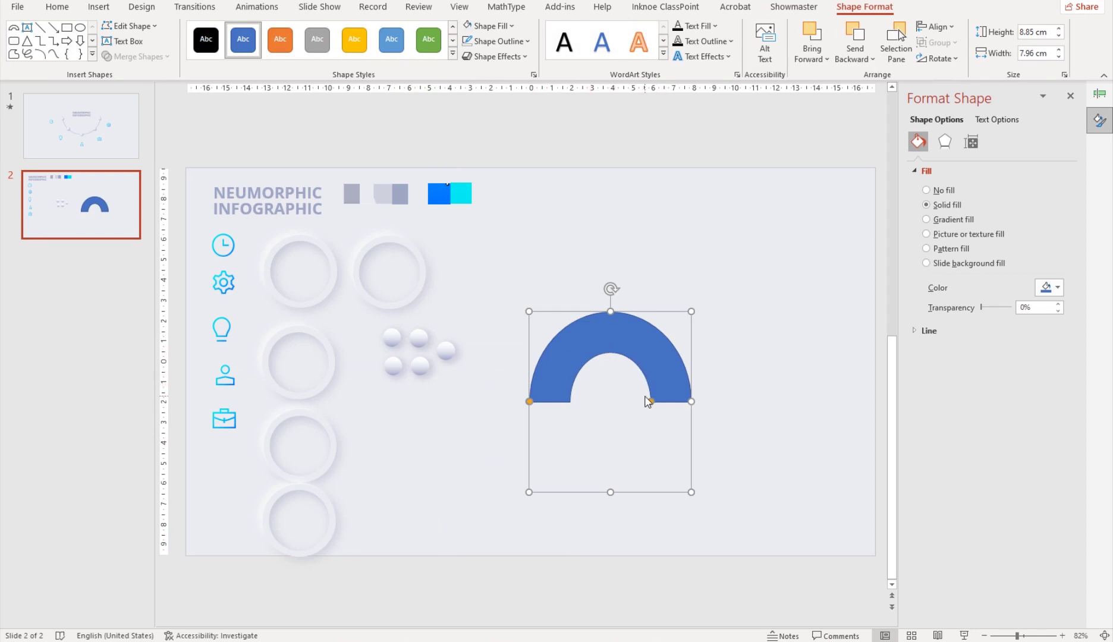
{"action": "key", "text": "Delete"}
Redraw a larger 11.55 cm square block arc below the dot knobs
{"action": "left_click", "coordinate": [99, 7]}
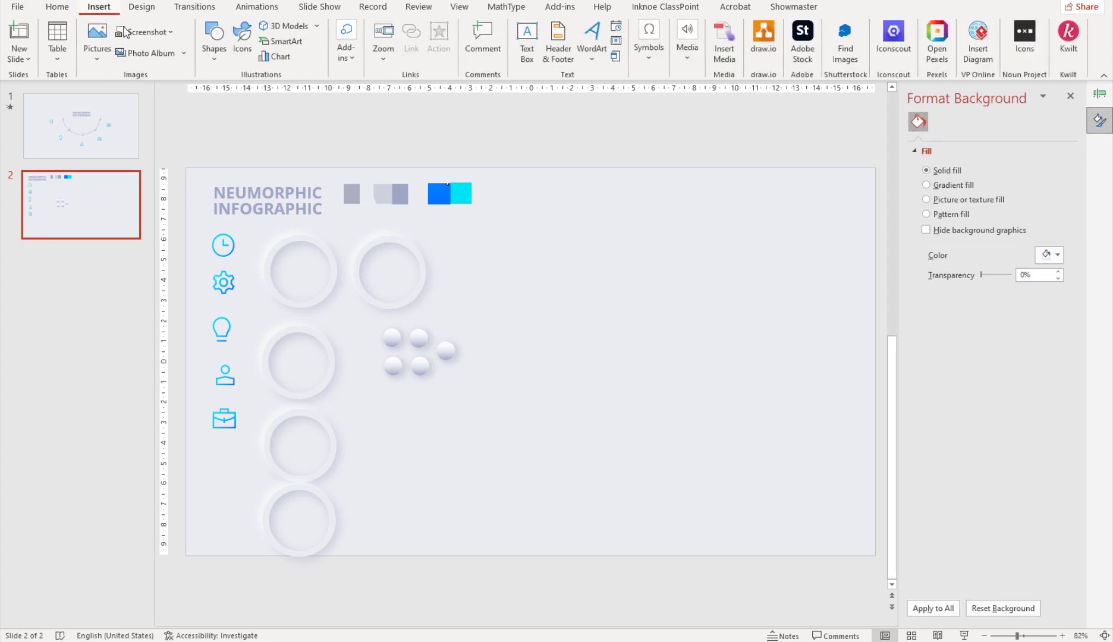
{"action": "left_click", "coordinate": [214, 39]}
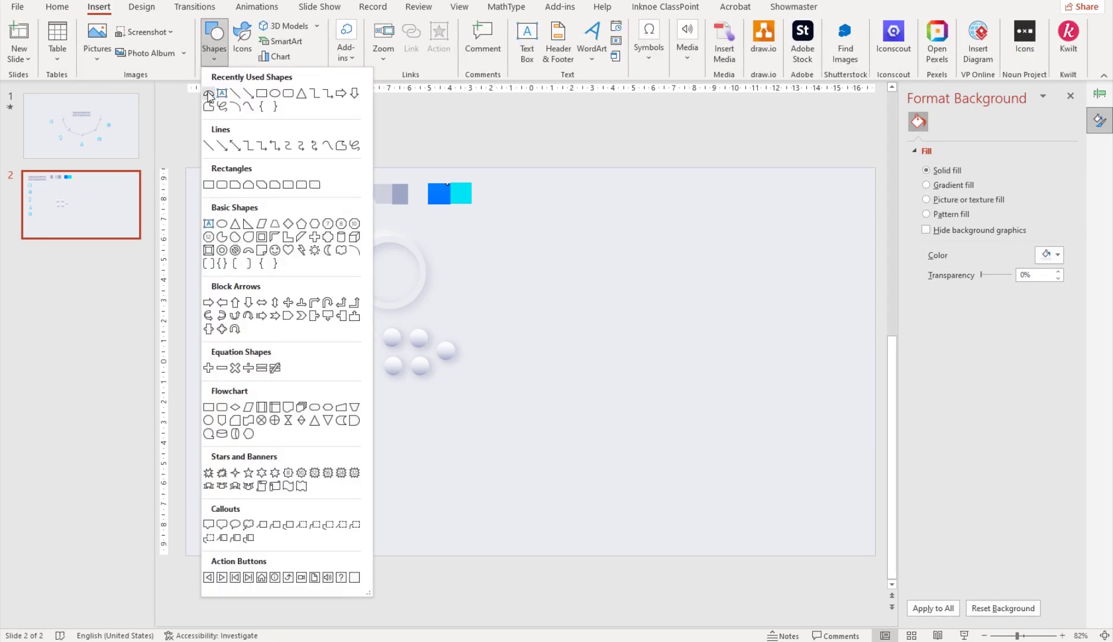
{"action": "left_click", "coordinate": [208, 94]}
{"action": "left_click_drag", "start_coordinate": [668, 364], "coordinate": [433, 600]}
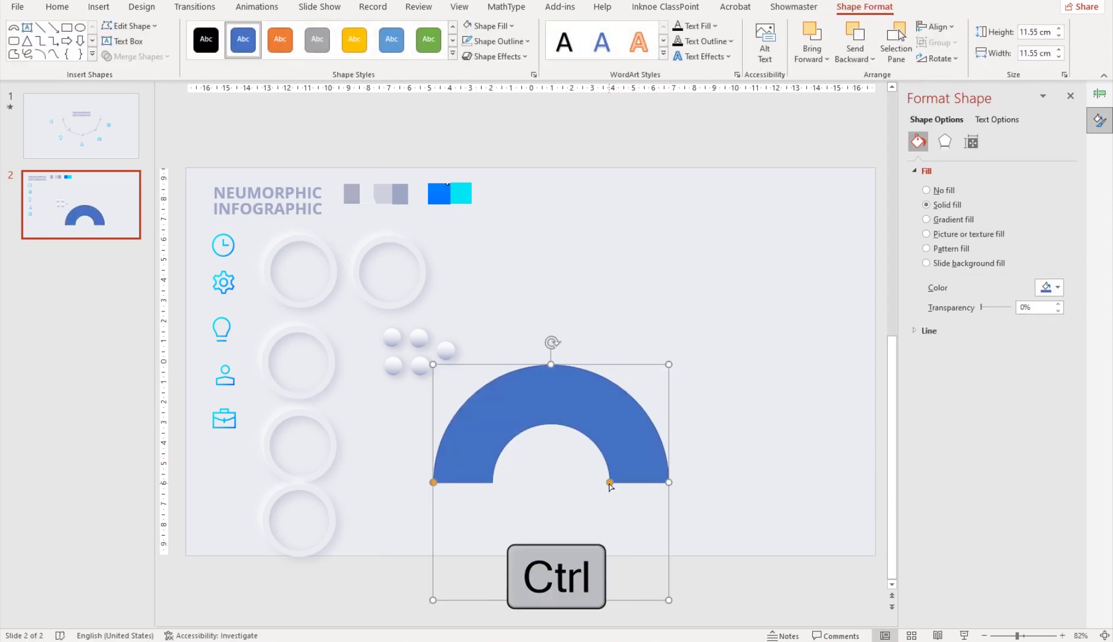
{"action": "left_click", "coordinate": [611, 486], "text": "ctrl"}
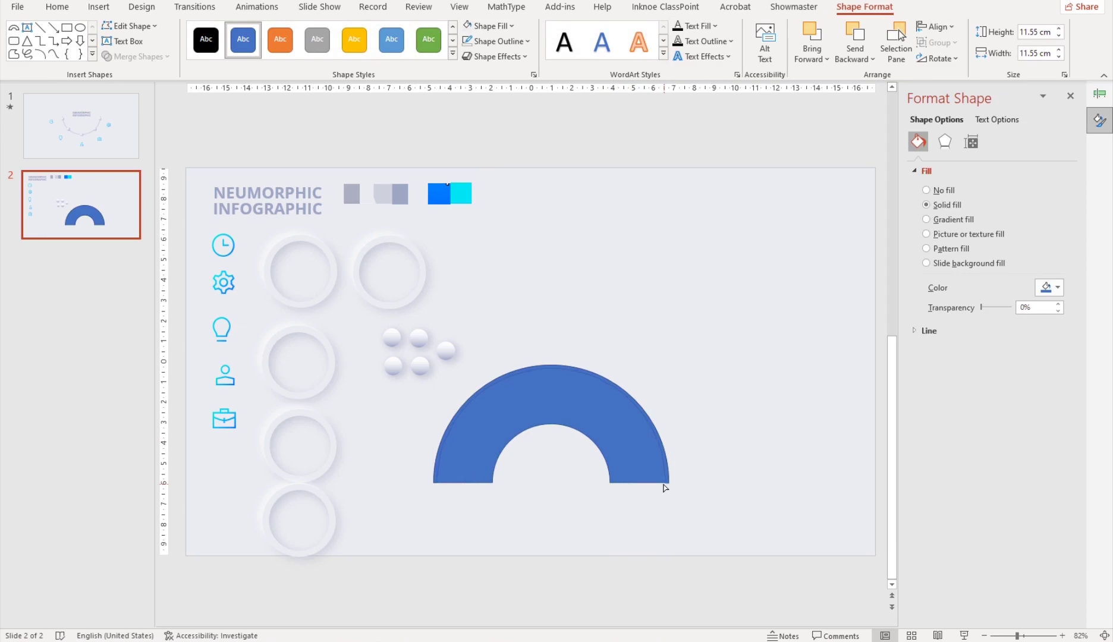
Revert to a thin arc and fill it with the light grey sampled from the background
{"action": "key", "text": "ctrl+z"}
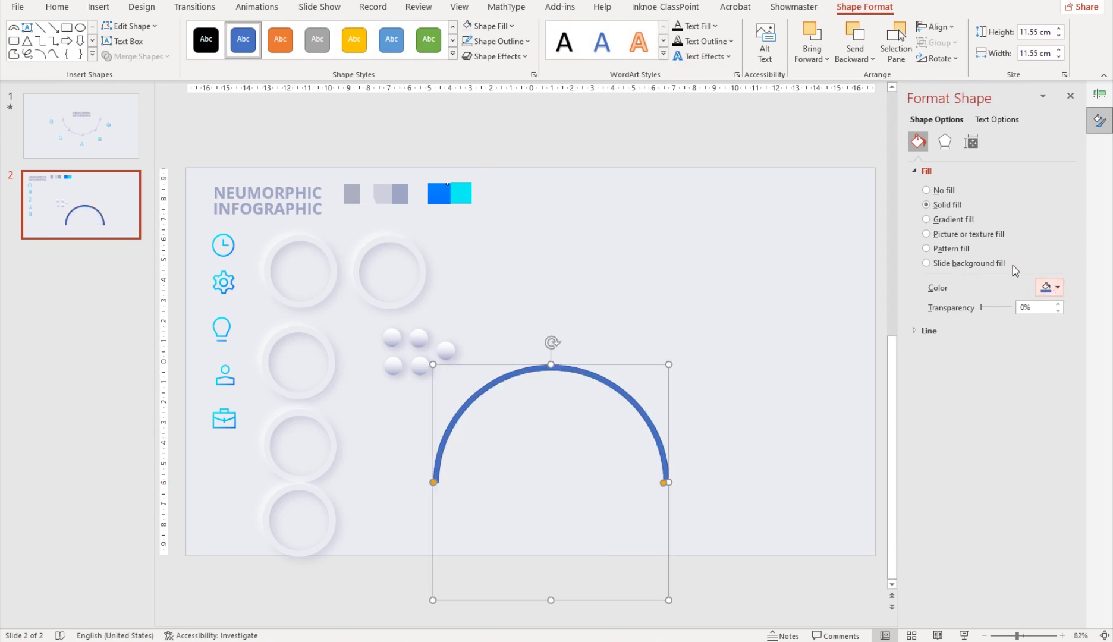
{"action": "left_click", "coordinate": [488, 44]}
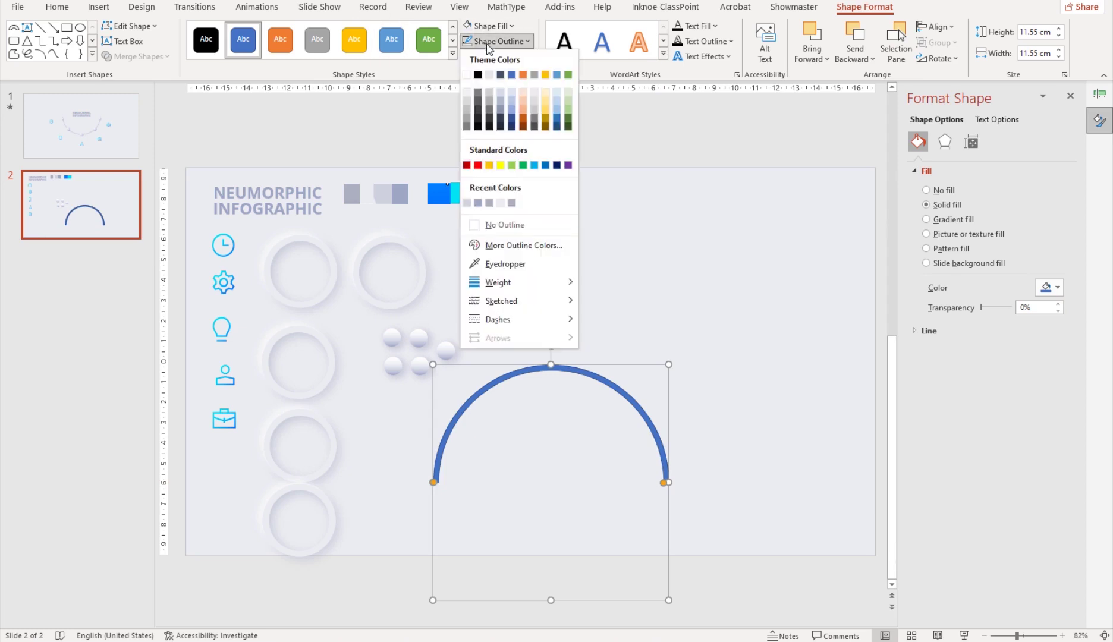
{"action": "key", "text": "Escape"}
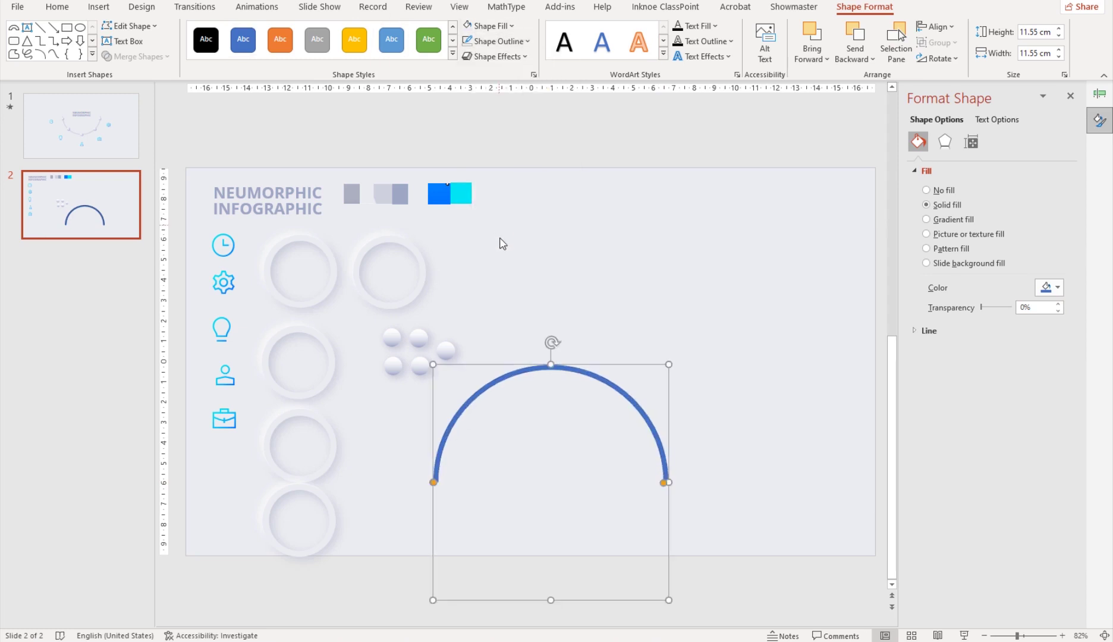
{"action": "left_click", "coordinate": [1052, 288]}
{"action": "left_click", "coordinate": [1024, 485]}
{"action": "left_click", "coordinate": [384, 194]}
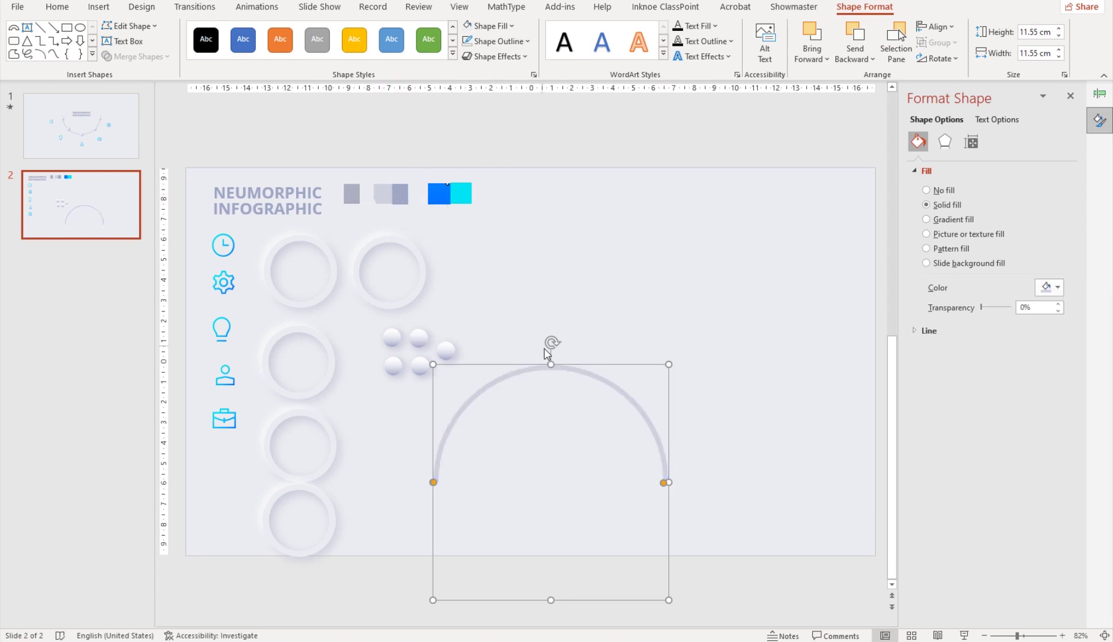
Flip the arc upside down and move it up on the slide
{"action": "left_click", "coordinate": [945, 59]}
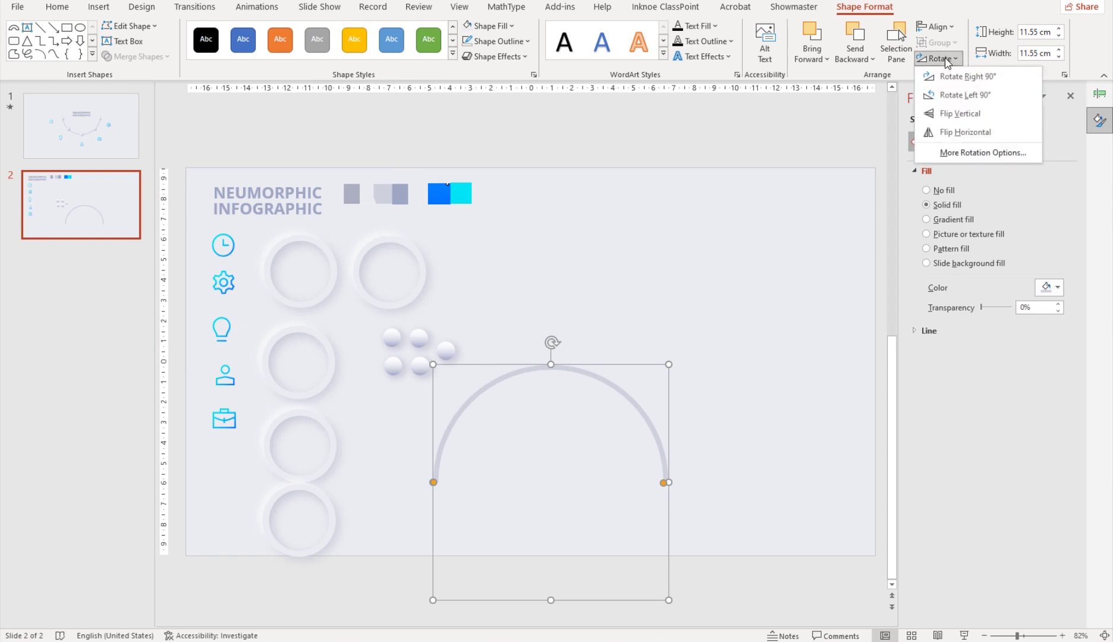
{"action": "left_click", "coordinate": [957, 114]}
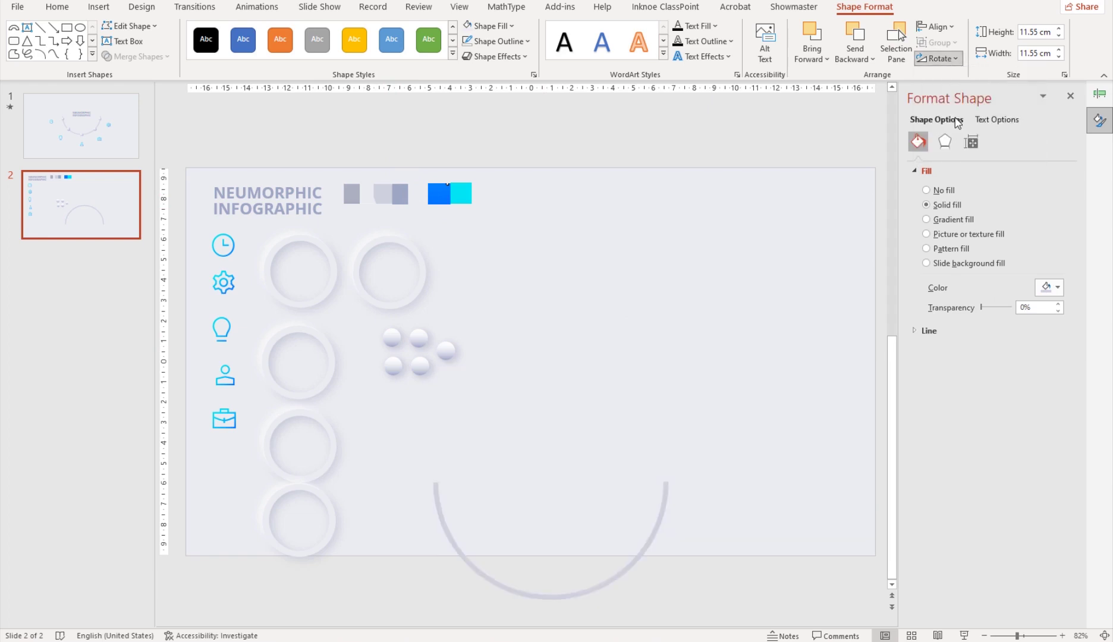
{"action": "scroll", "coordinate": [626, 586], "scroll_direction": "down", "scroll_amount": 1}
{"action": "left_click_drag", "start_coordinate": [619, 561], "coordinate": [619, 490]}
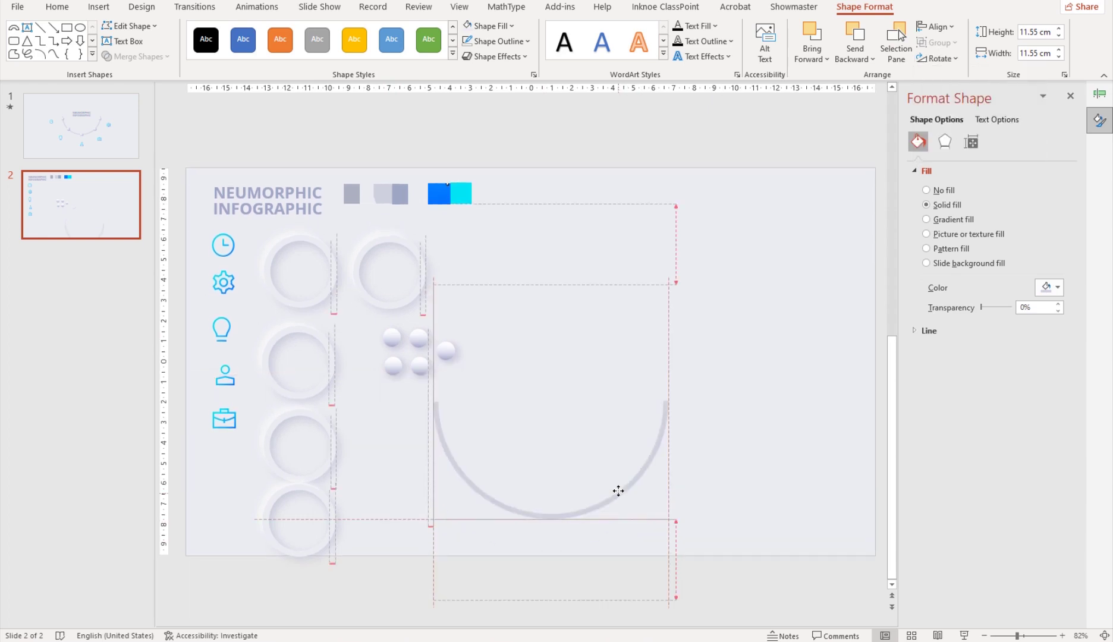
Resize the arc to 11.35 × 11.35 cm and shift it left
{"action": "left_click", "coordinate": [1035, 34]}
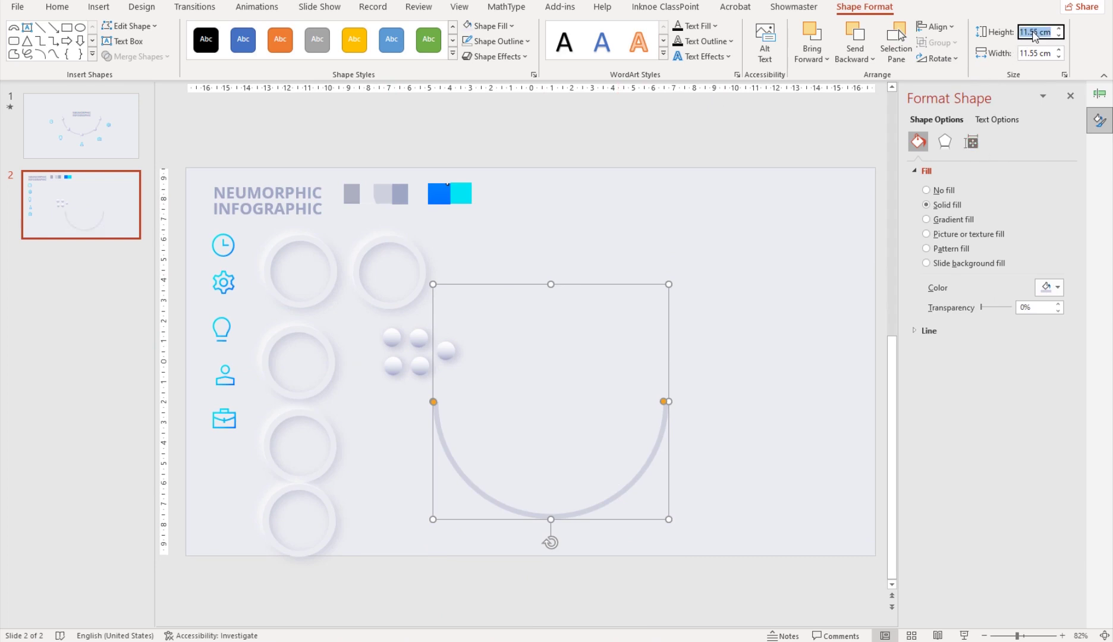
{"action": "type", "text": "1"}
{"action": "key", "text": "Return"}
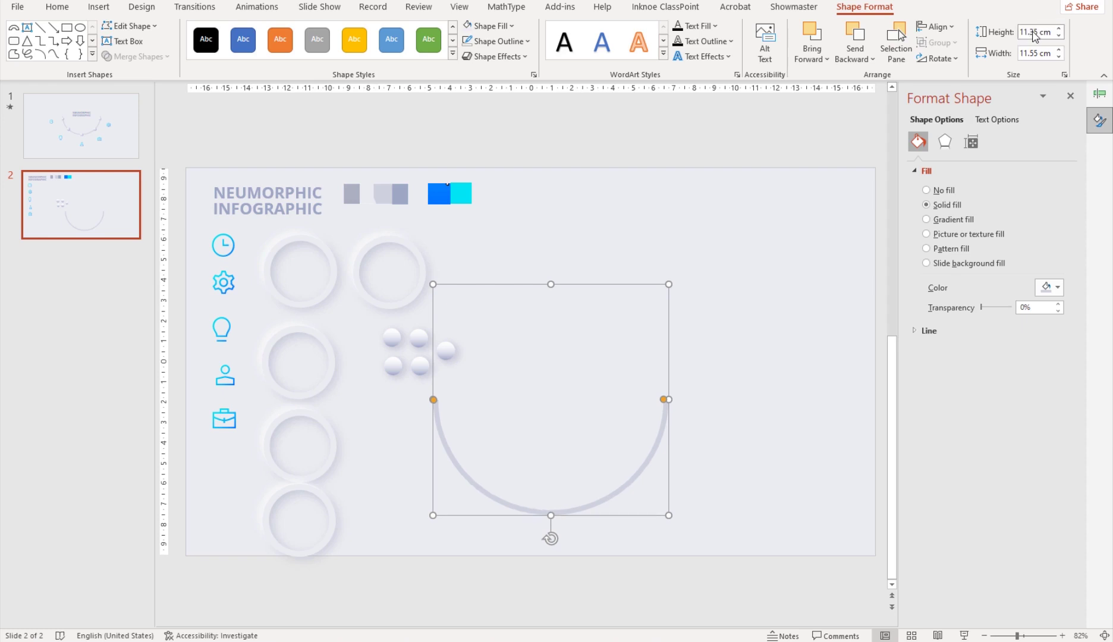
{"action": "left_click", "coordinate": [1036, 55]}
{"action": "type", "text": "1"}
{"action": "key", "text": "Return"}
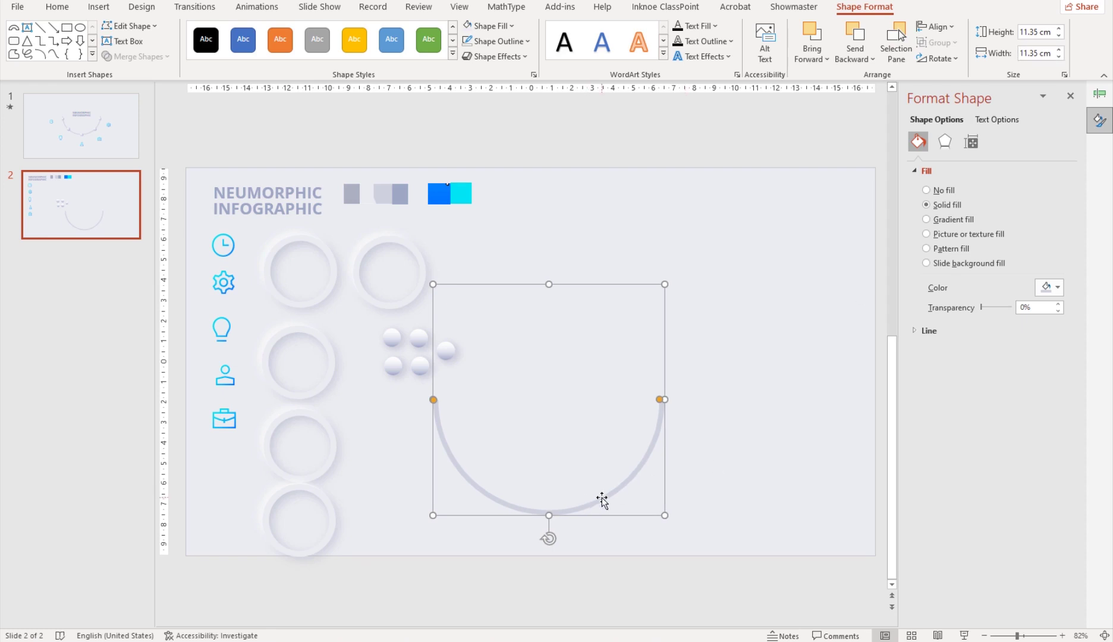
{"action": "left_click_drag", "start_coordinate": [599, 499], "coordinate": [546, 504]}
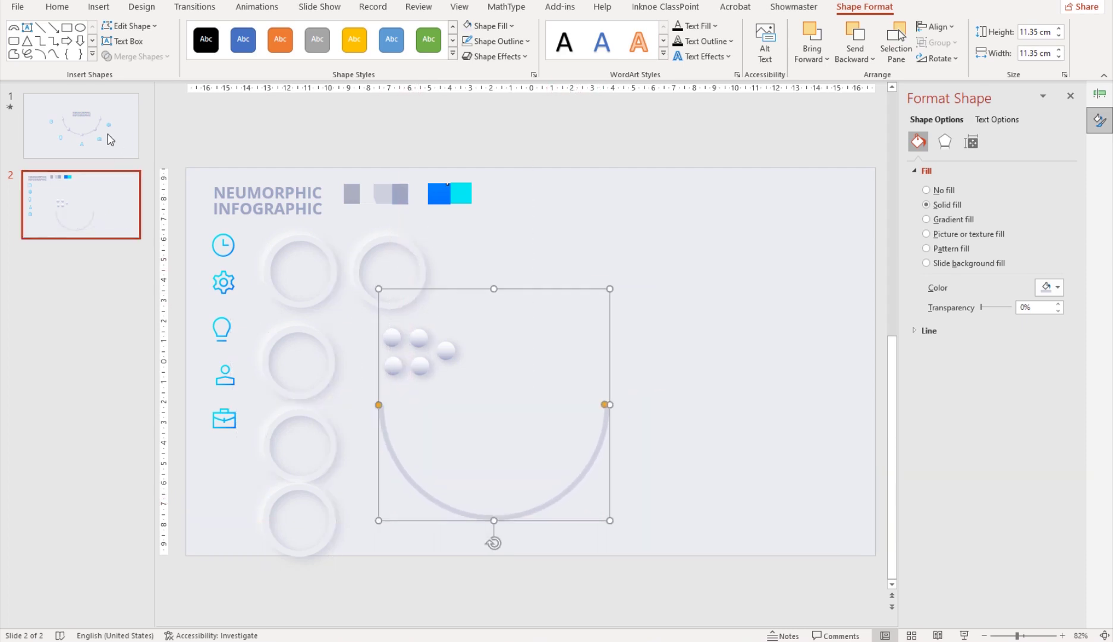
Compare with slide 1, then duplicate a small ring to the arc's upper right
{"action": "left_click", "coordinate": [111, 141]}
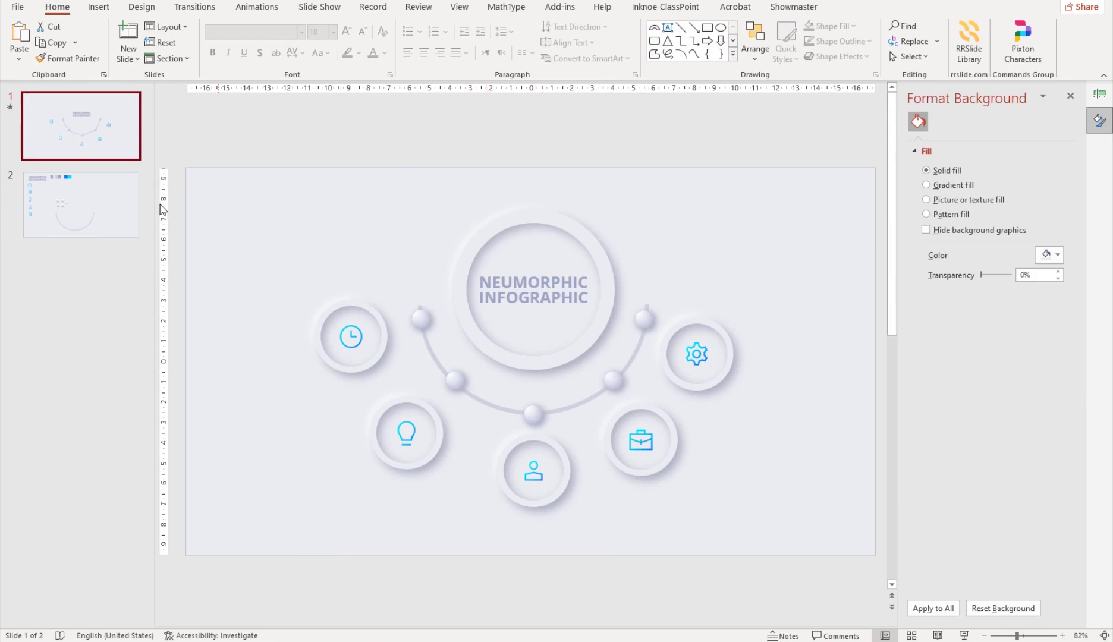
{"action": "left_click", "coordinate": [108, 213]}
{"action": "left_click", "coordinate": [56, 111]}
{"action": "left_click", "coordinate": [90, 219]}
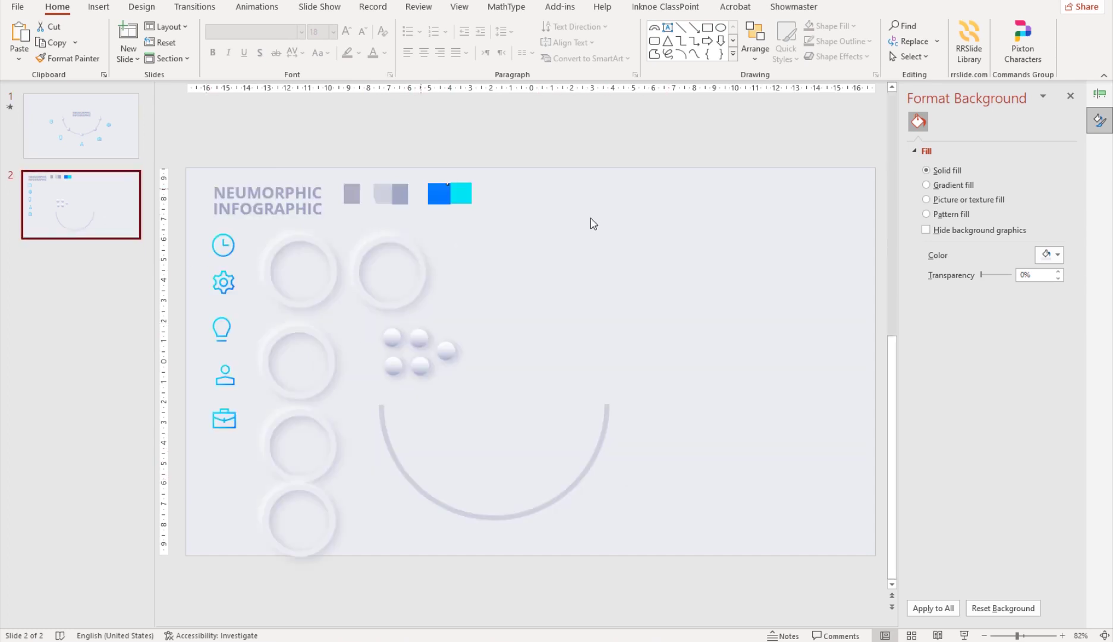
{"action": "left_click", "coordinate": [421, 264]}
{"action": "left_click_drag", "start_coordinate": [421, 264], "coordinate": [623, 268]}
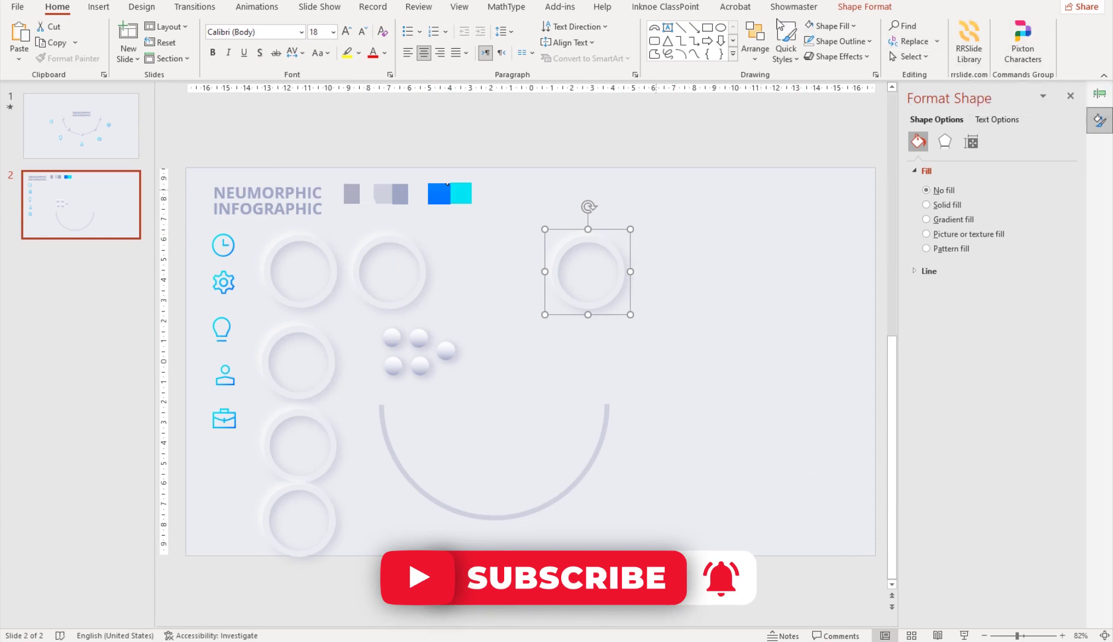
Resize the copied ring to 7.98 × 7.98 cm and centre the arc beneath it
{"action": "left_click", "coordinate": [873, 8]}
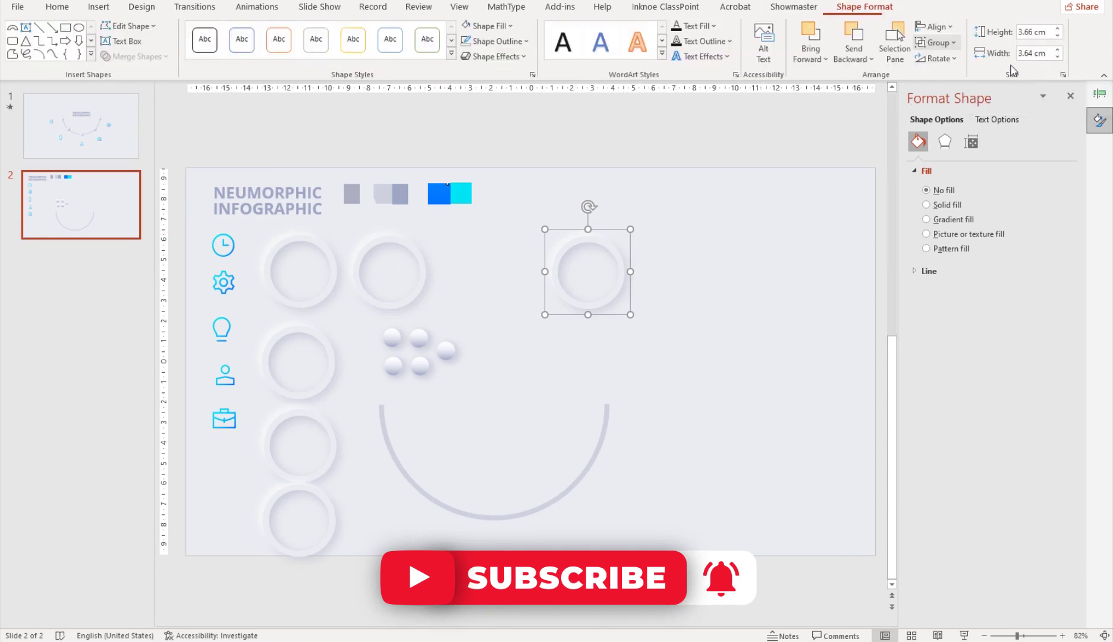
{"action": "left_click", "coordinate": [1032, 35]}
{"action": "type", "text": "7.98"}
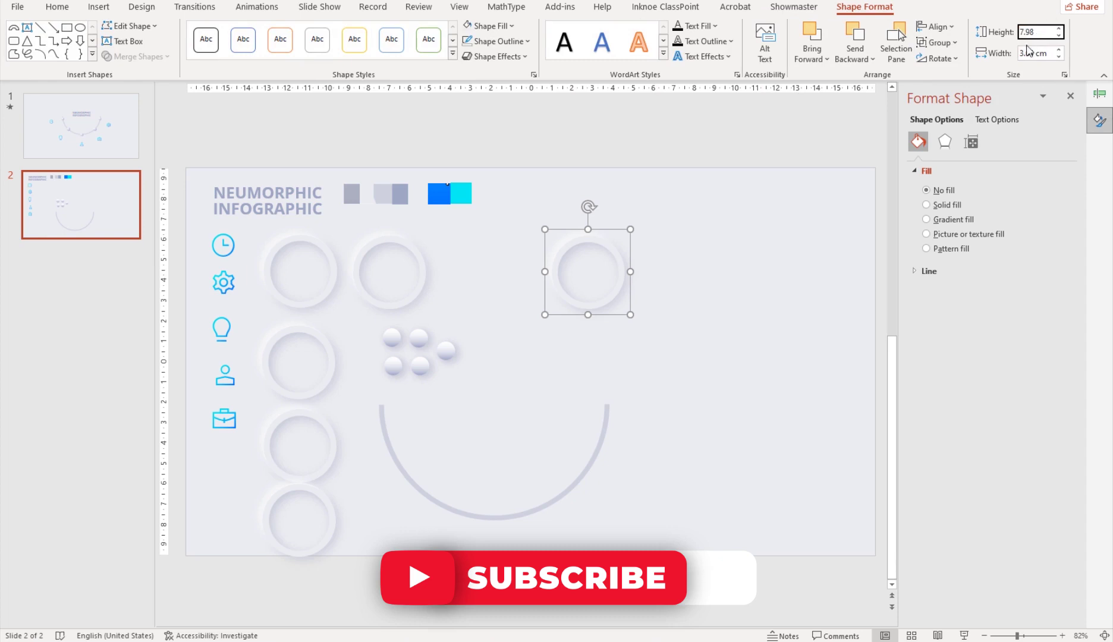
{"action": "left_click", "coordinate": [1028, 51]}
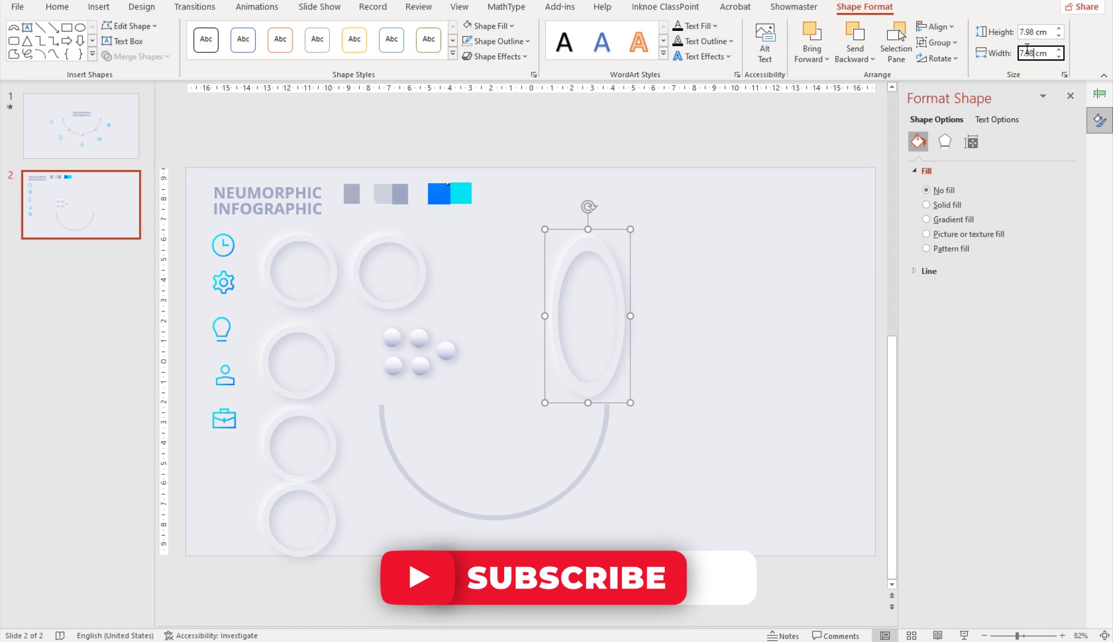
{"action": "key", "text": "Return"}
{"action": "mouse_move", "coordinate": [587, 465]}
{"action": "left_mouse_down"}
{"action": "mouse_move", "coordinate": [739, 452]}
{"action": "mouse_move", "coordinate": [726, 386]}
{"action": "left_mouse_up"}
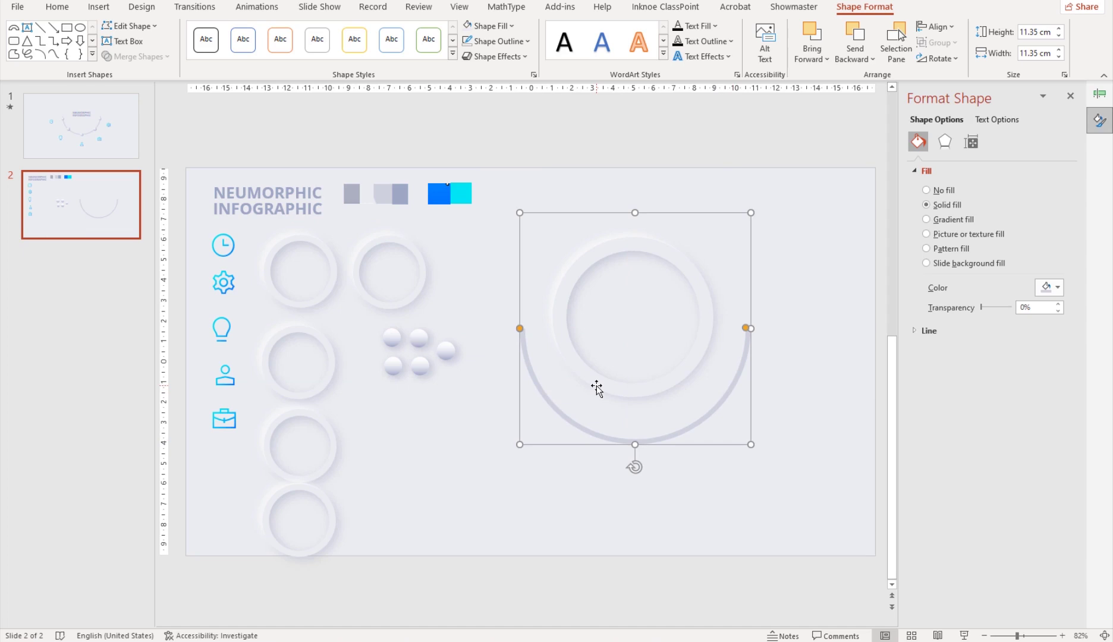
Put a dot knob on the arc's left end and send the arc to the back
{"action": "left_click", "coordinate": [447, 352]}
{"action": "left_click_drag", "start_coordinate": [449, 354], "coordinate": [527, 345]}
{"action": "left_click", "coordinate": [534, 375]}
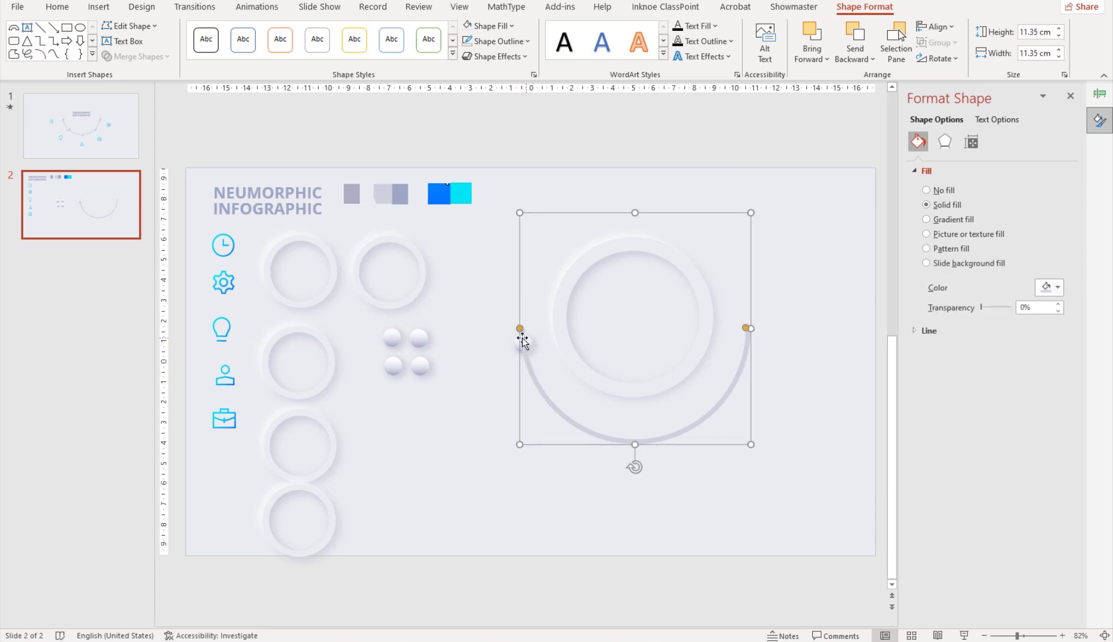
{"action": "right_click", "coordinate": [530, 369]}
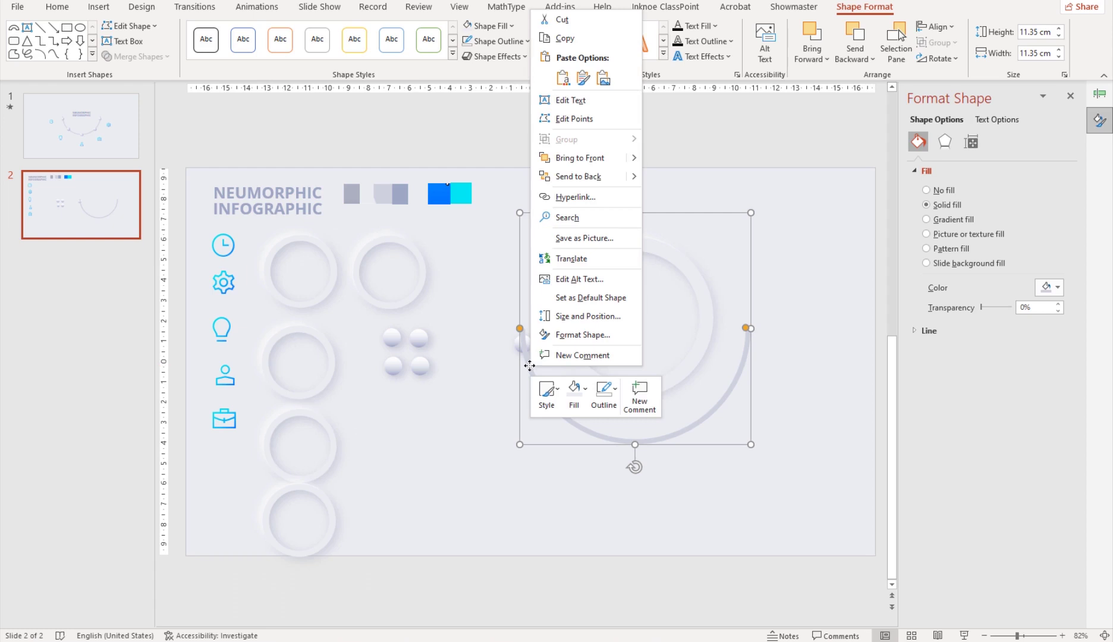
{"action": "left_click", "coordinate": [593, 177]}
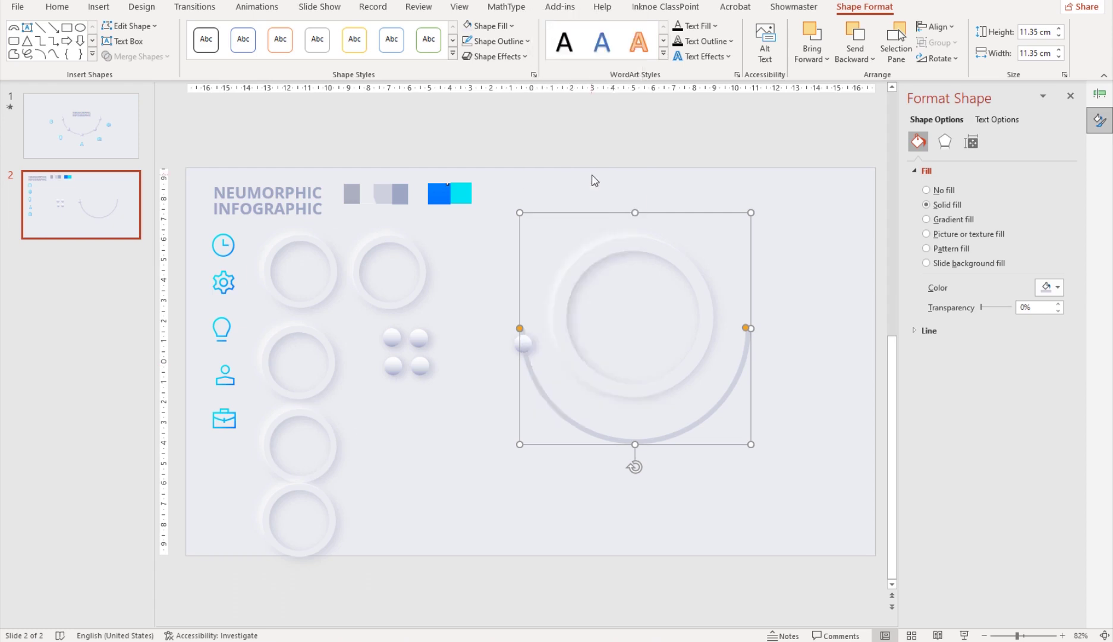
Place dot knobs at the arc's bottom, right end, left side and right side; move a ring near its left end
{"action": "left_click", "coordinate": [425, 370]}
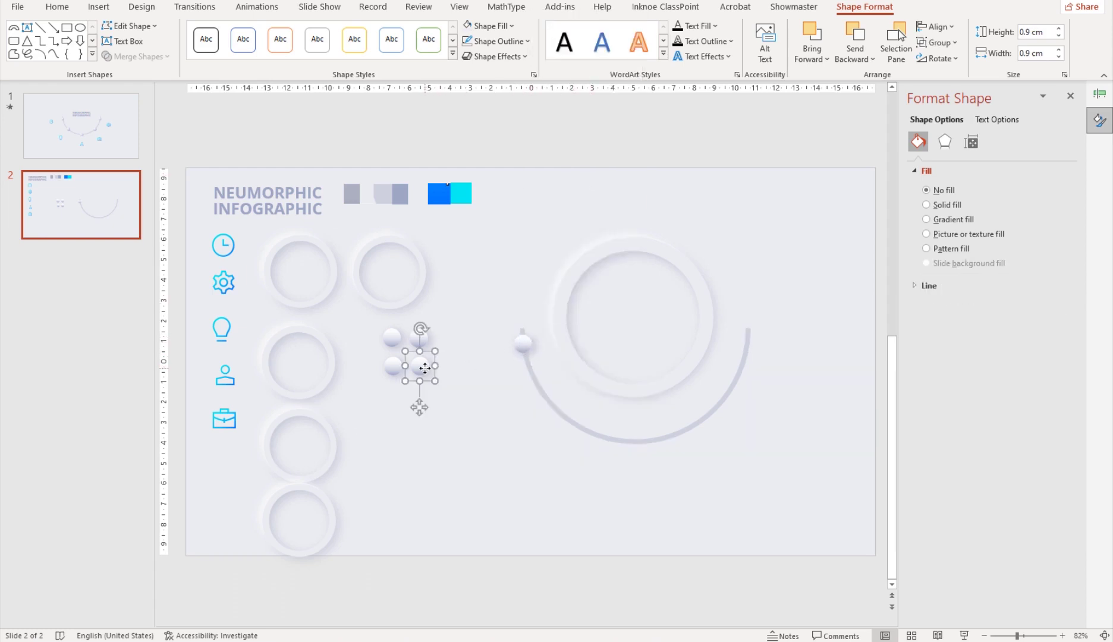
{"action": "left_click_drag", "start_coordinate": [423, 368], "coordinate": [639, 443]}
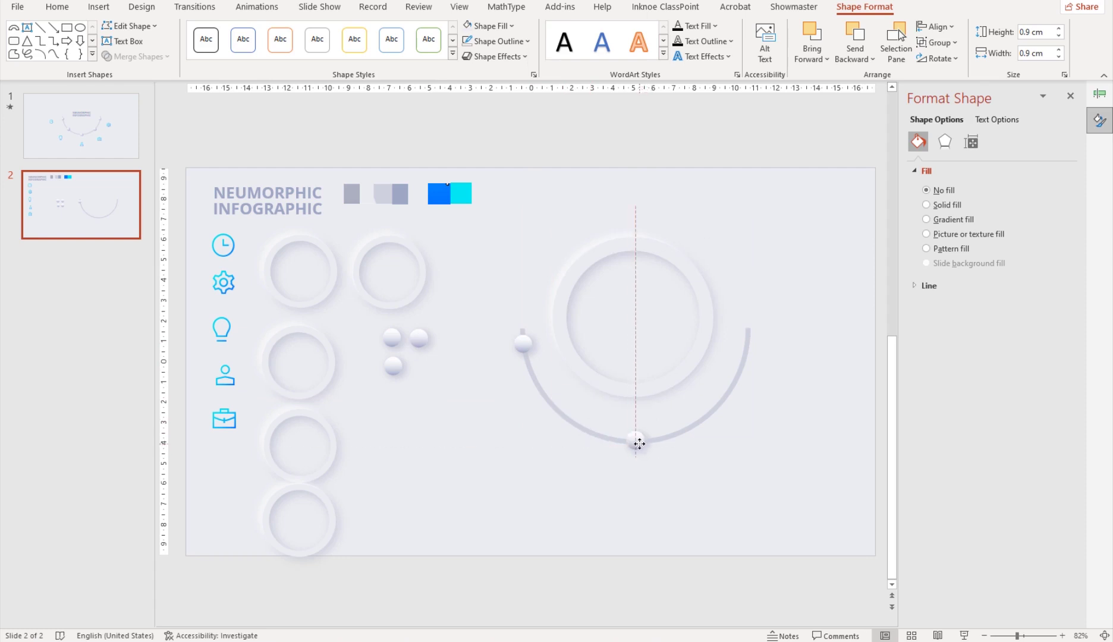
{"action": "left_click_drag", "start_coordinate": [419, 337], "coordinate": [748, 345]}
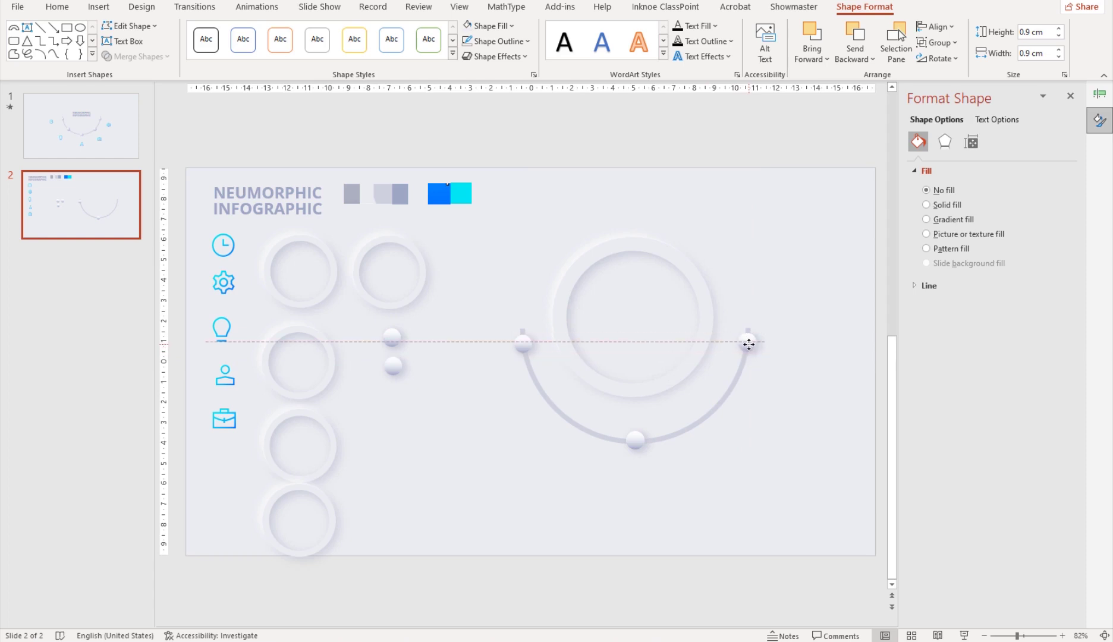
{"action": "left_click_drag", "start_coordinate": [392, 366], "coordinate": [557, 411]}
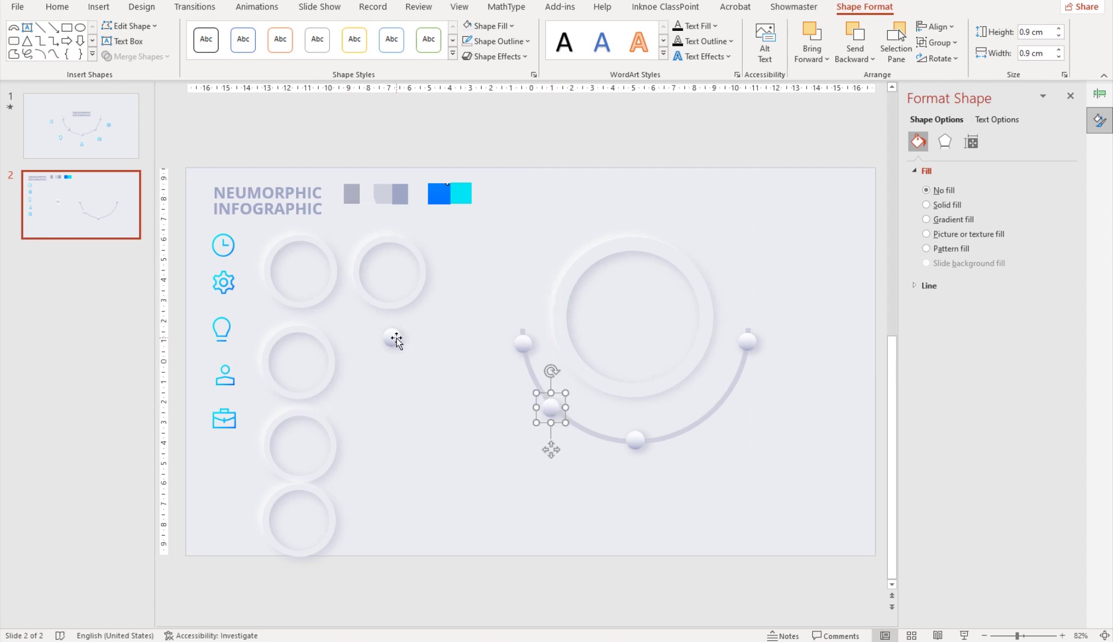
{"action": "left_click_drag", "start_coordinate": [397, 341], "coordinate": [714, 410]}
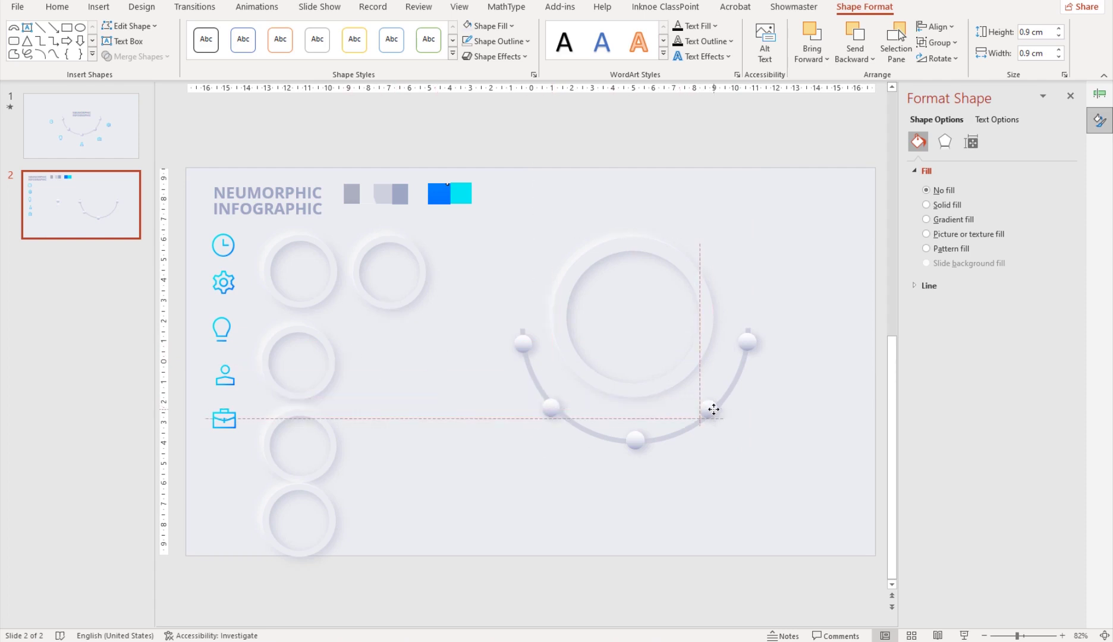
{"action": "left_click_drag", "start_coordinate": [714, 410], "coordinate": [722, 407]}
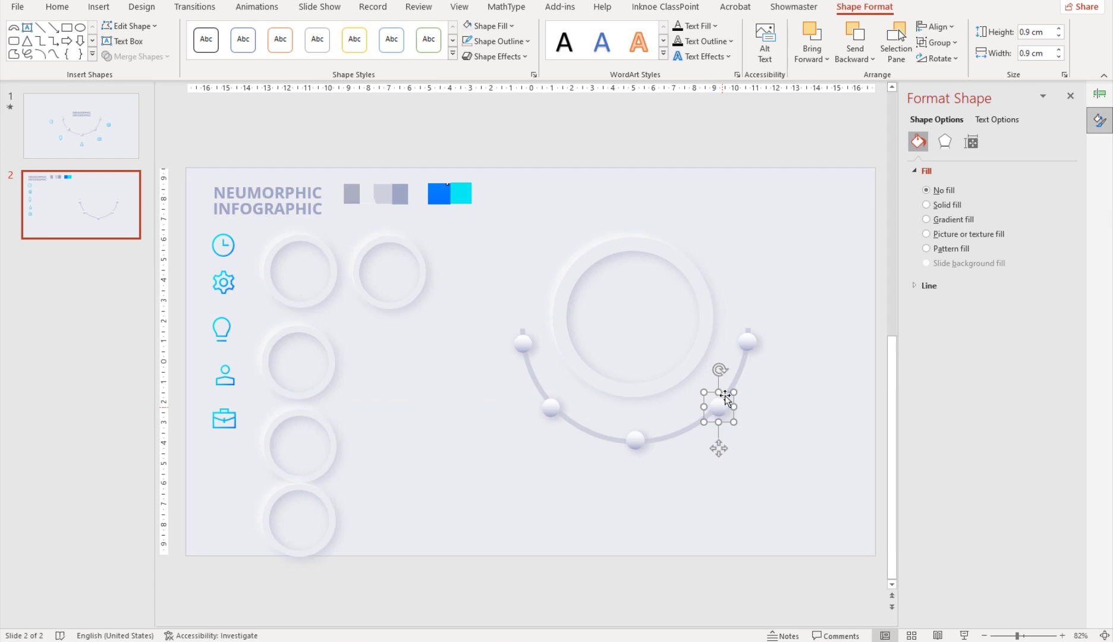
{"action": "mouse_move", "coordinate": [371, 306]}
{"action": "left_mouse_down"}
{"action": "mouse_move", "coordinate": [411, 388]}
{"action": "mouse_move", "coordinate": [439, 387]}
{"action": "left_mouse_up"}
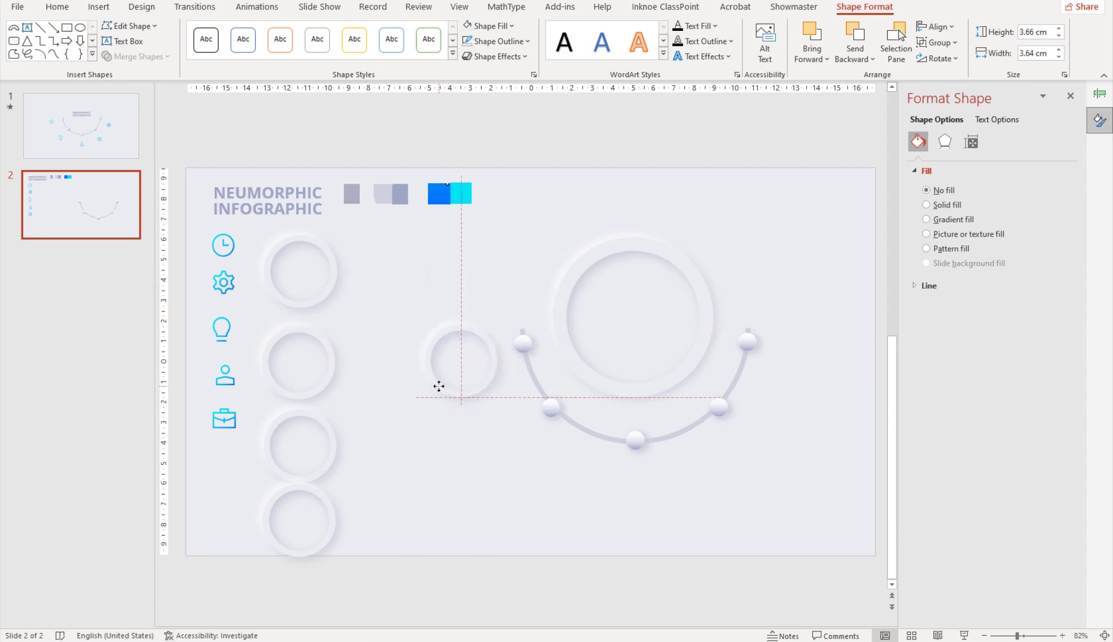
Place small rings at the arc's lower left, bottom, lower right and upper right, then fine-tune alignment
{"action": "left_click_drag", "start_coordinate": [306, 302], "coordinate": [499, 471]}
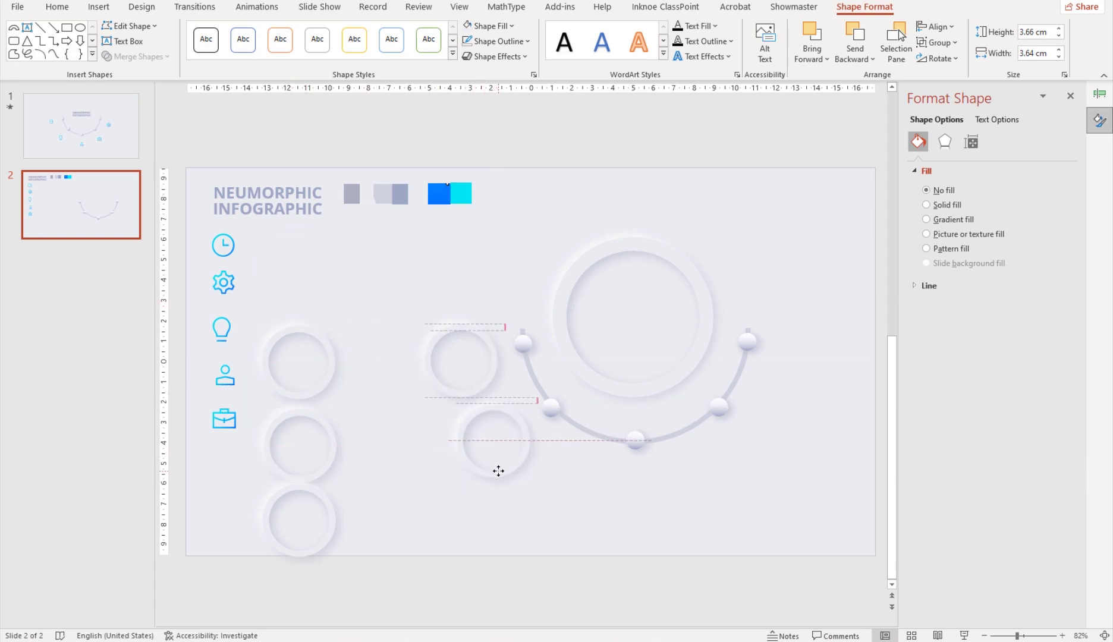
{"action": "left_click_drag", "start_coordinate": [323, 391], "coordinate": [661, 523]}
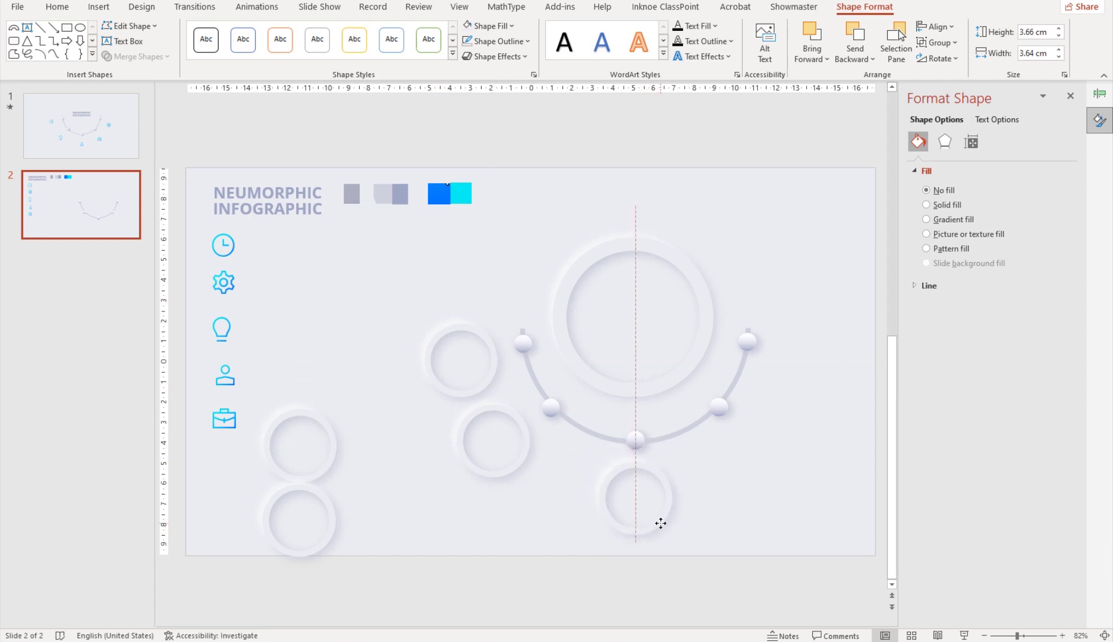
{"action": "left_click_drag", "start_coordinate": [333, 466], "coordinate": [774, 480]}
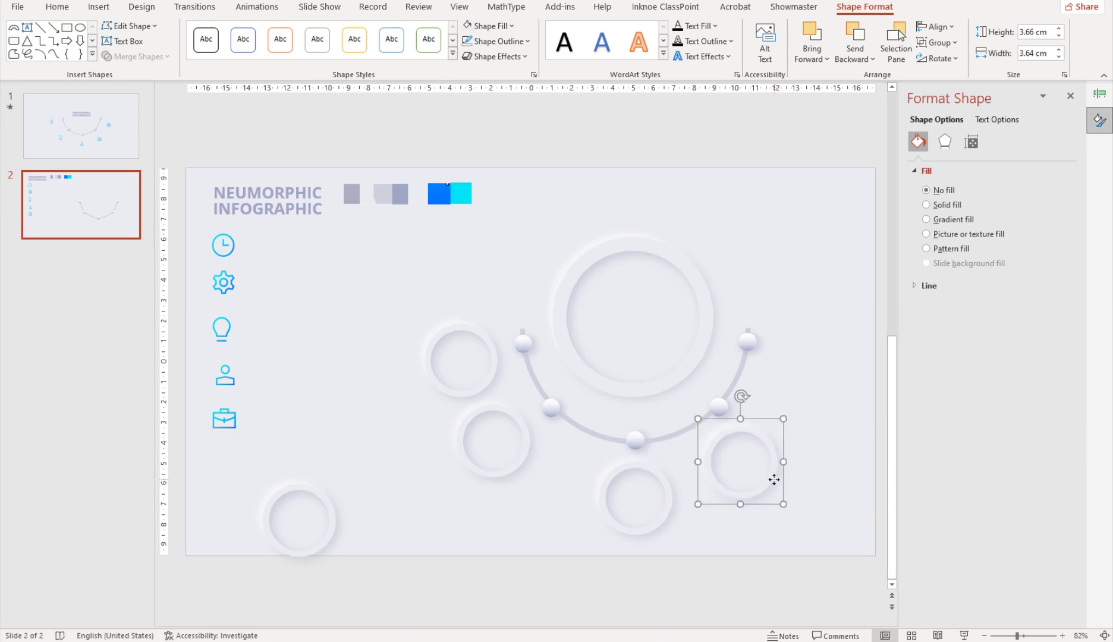
{"action": "mouse_move", "coordinate": [334, 527]}
{"action": "left_mouse_down"}
{"action": "mouse_move", "coordinate": [842, 388]}
{"action": "mouse_move", "coordinate": [837, 374]}
{"action": "left_mouse_up"}
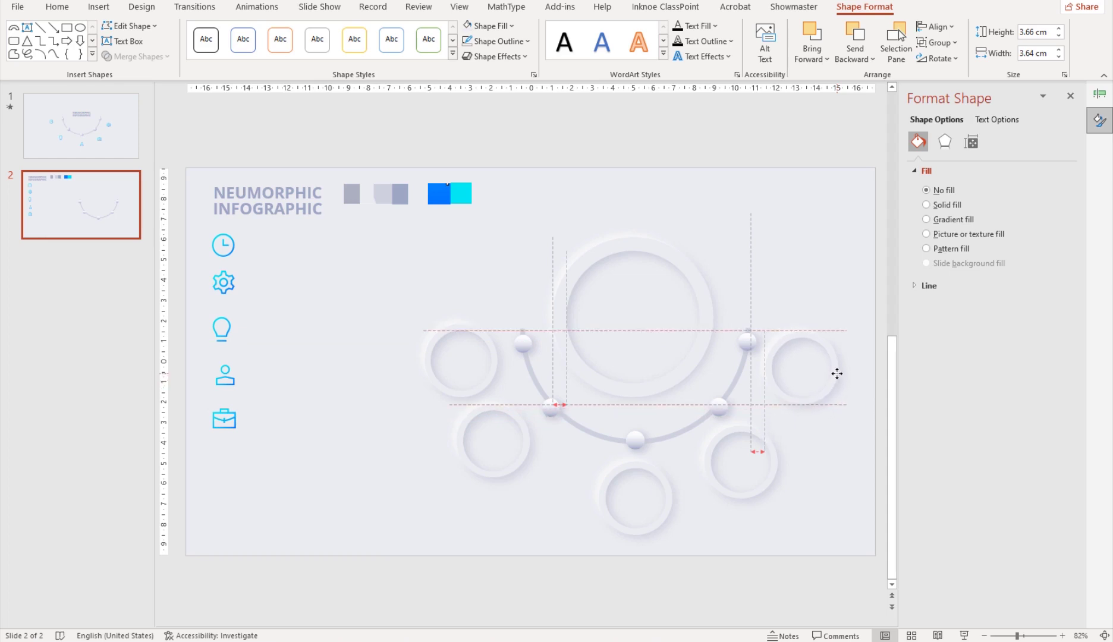
{"action": "left_click_drag", "start_coordinate": [494, 472], "coordinate": [510, 487]}
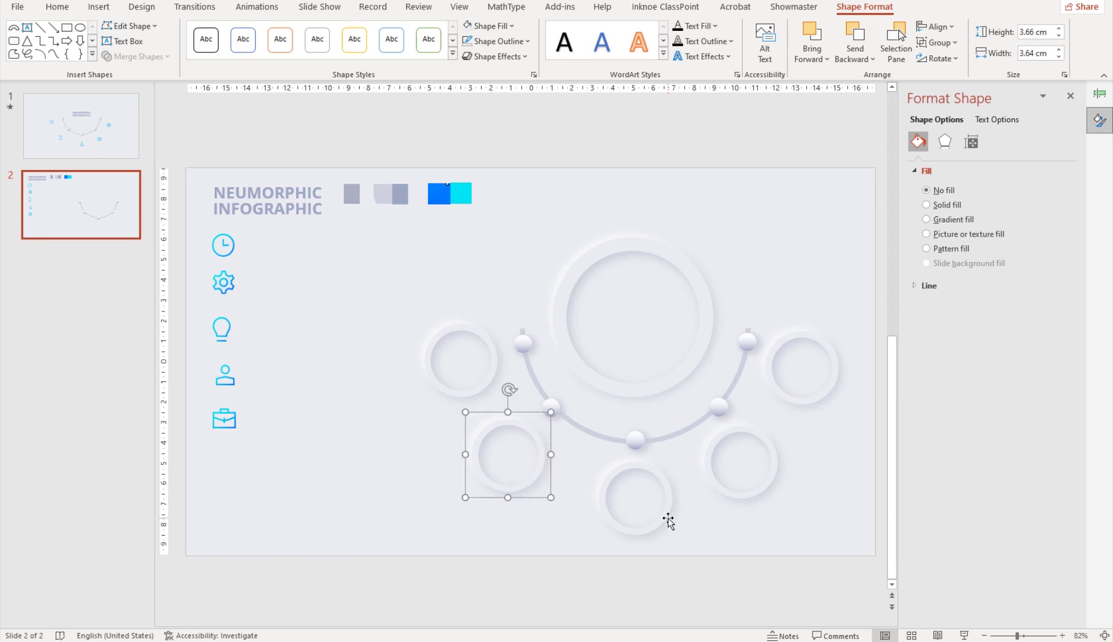
{"action": "left_click_drag", "start_coordinate": [666, 523], "coordinate": [660, 520]}
{"action": "left_click_drag", "start_coordinate": [768, 492], "coordinate": [773, 485]}
{"action": "left_click_drag", "start_coordinate": [820, 402], "coordinate": [820, 395]}
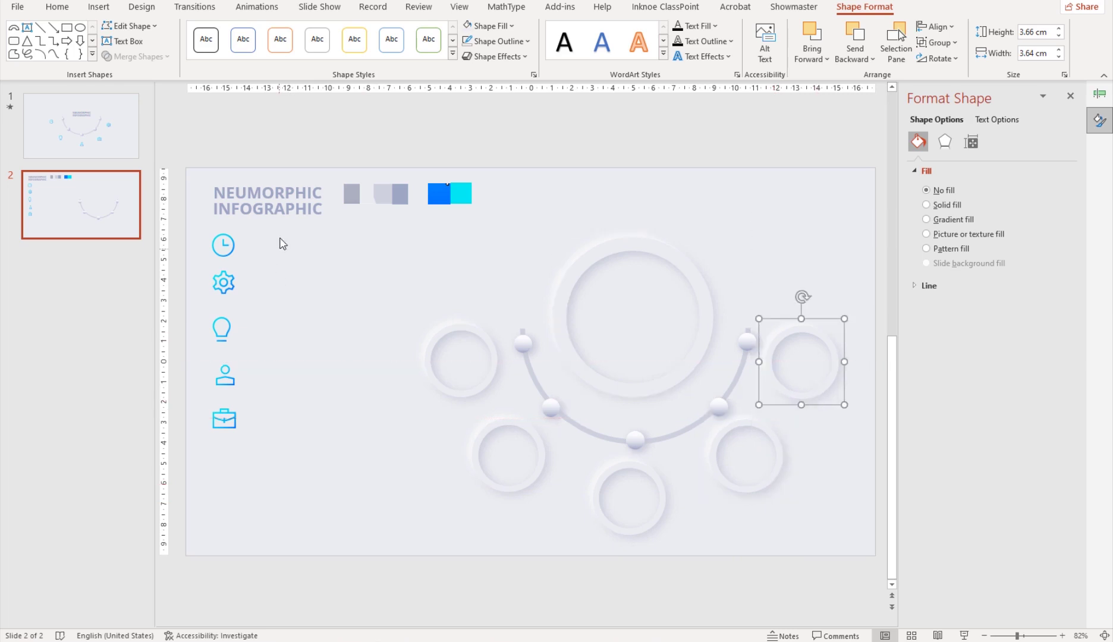
Move the NEUMORPHIC INFOGRAPHIC title into the big ring, bring it to front, and nudge it up
{"action": "left_click", "coordinate": [255, 202]}
{"action": "left_click", "coordinate": [292, 180]}
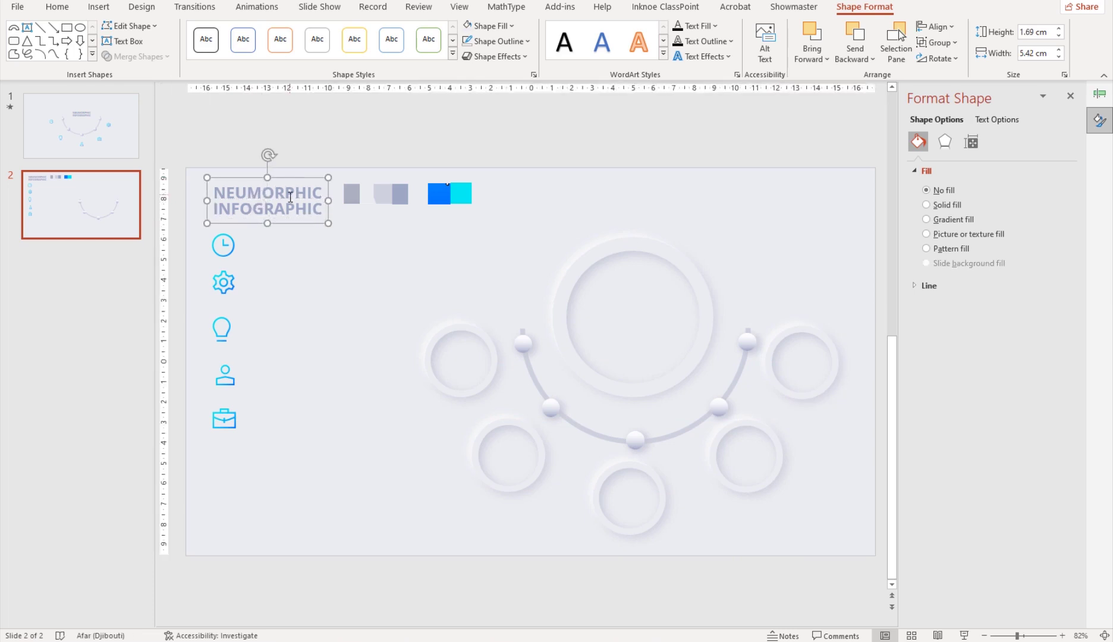
{"action": "left_click_drag", "start_coordinate": [302, 185], "coordinate": [665, 305]}
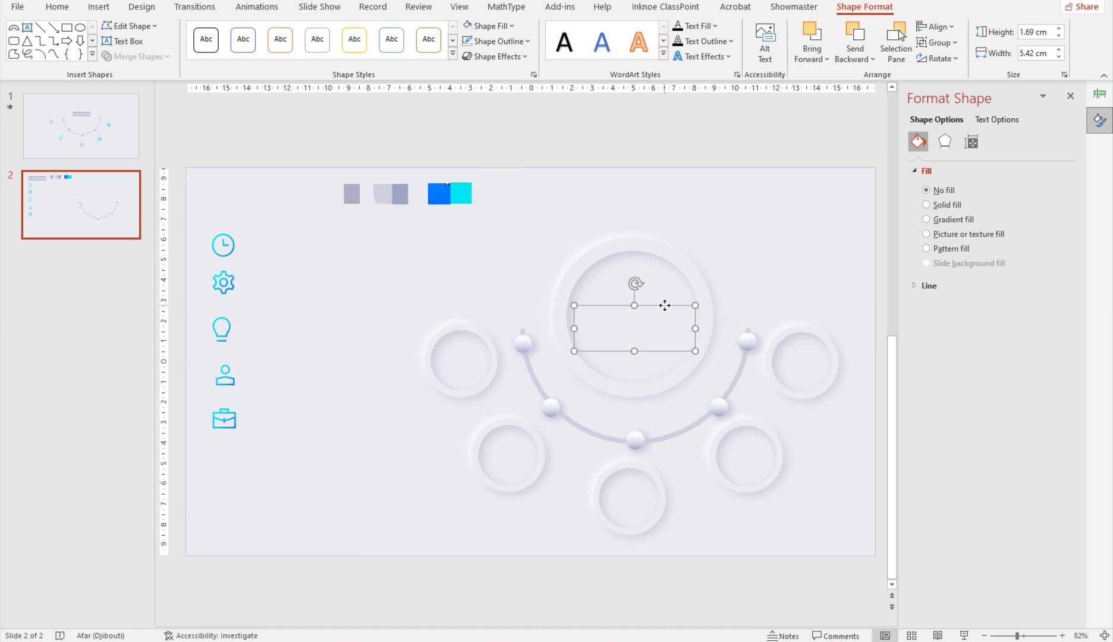
{"action": "right_click", "coordinate": [665, 305]}
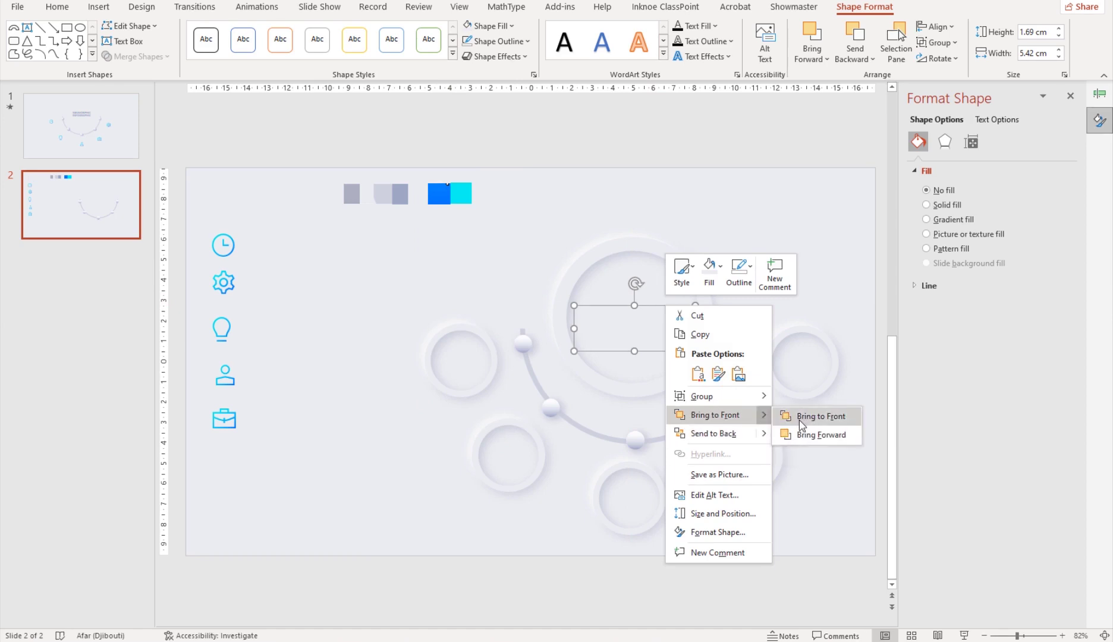
{"action": "left_click", "coordinate": [802, 426]}
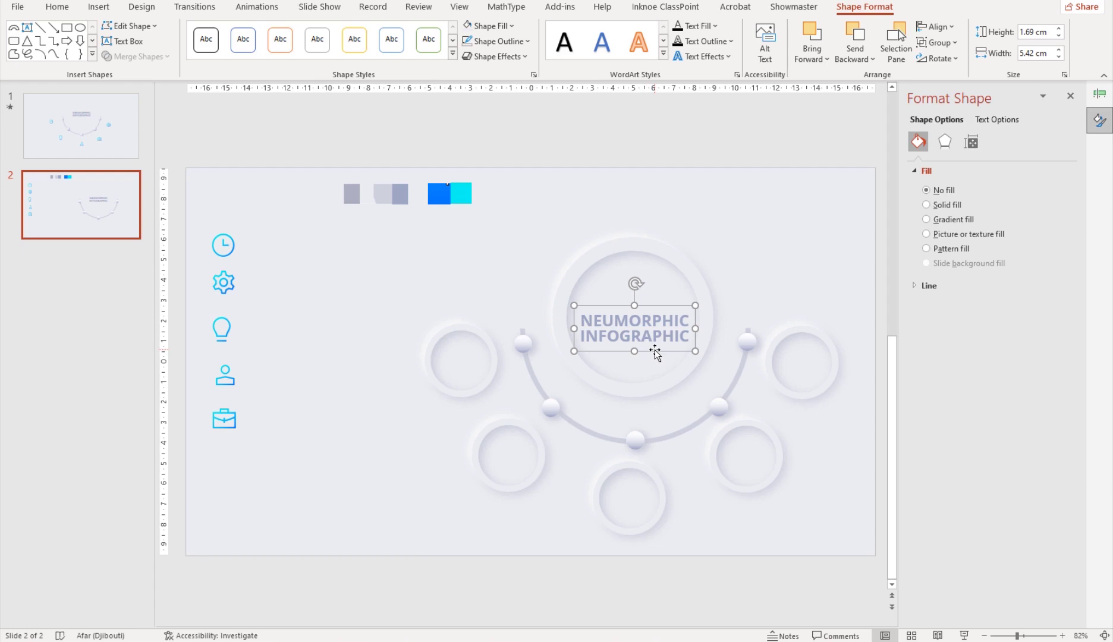
{"action": "left_click_drag", "start_coordinate": [655, 350], "coordinate": [655, 341]}
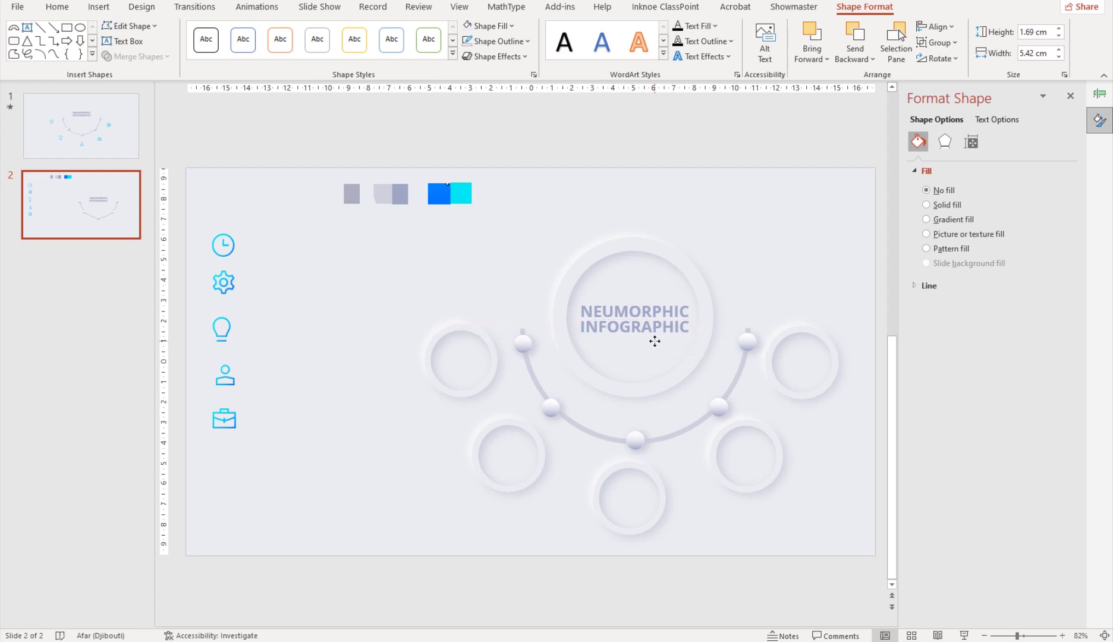
{"action": "left_click", "coordinate": [249, 219]}
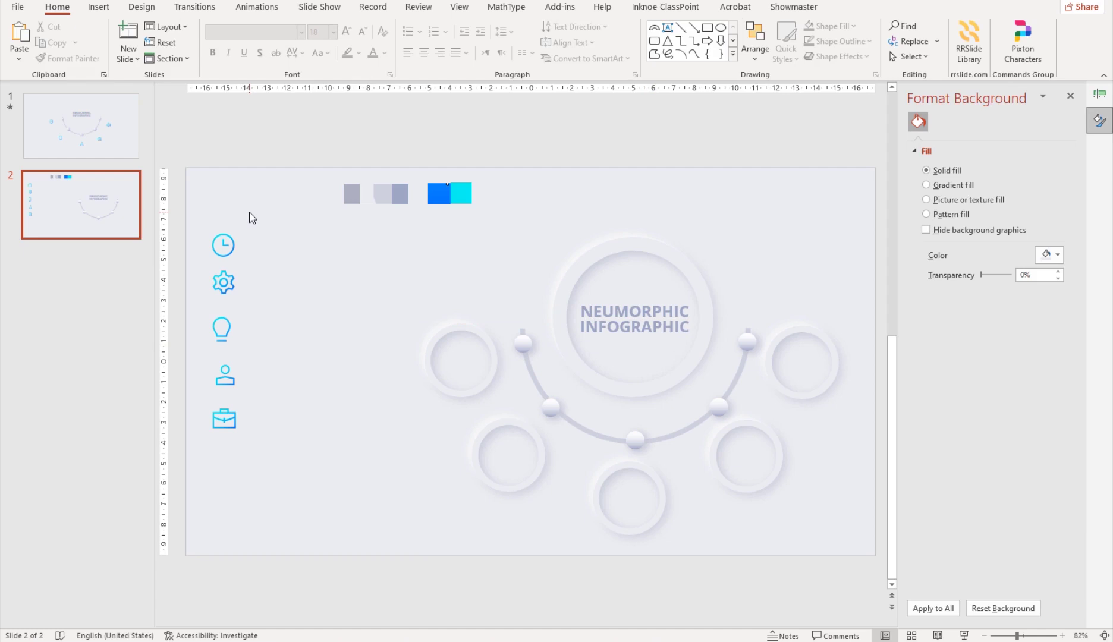
Bring all five icons in the left column in front of the rings
{"action": "mouse_move", "coordinate": [253, 212]}
{"action": "left_mouse_down"}
{"action": "mouse_move", "coordinate": [196, 441]}
{"action": "mouse_move", "coordinate": [213, 428]}
{"action": "left_mouse_up"}
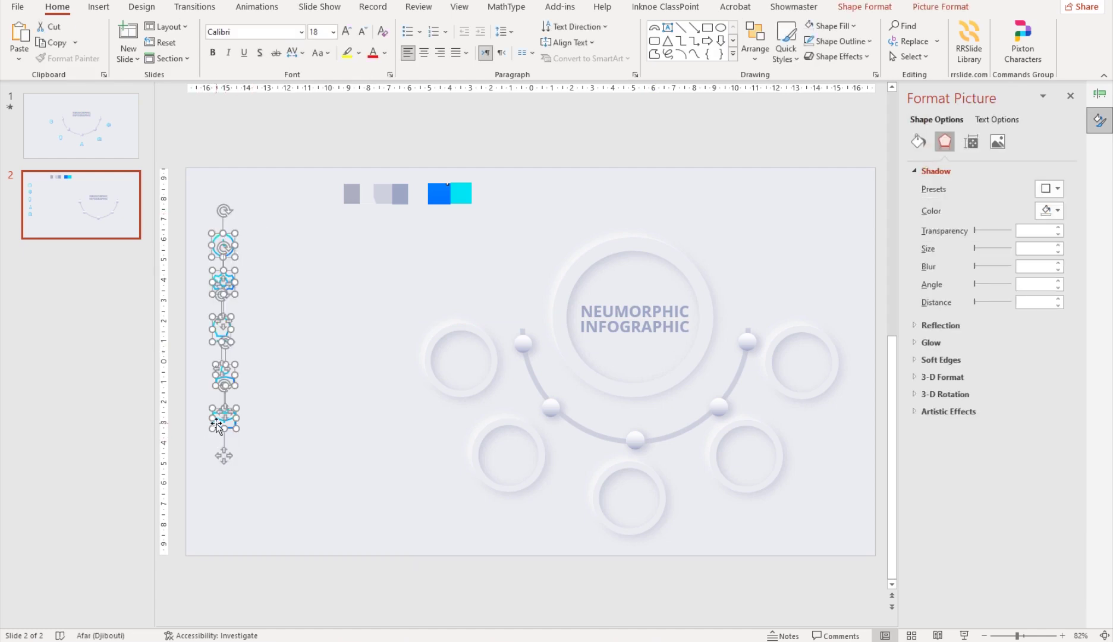
{"action": "right_click", "coordinate": [217, 426]}
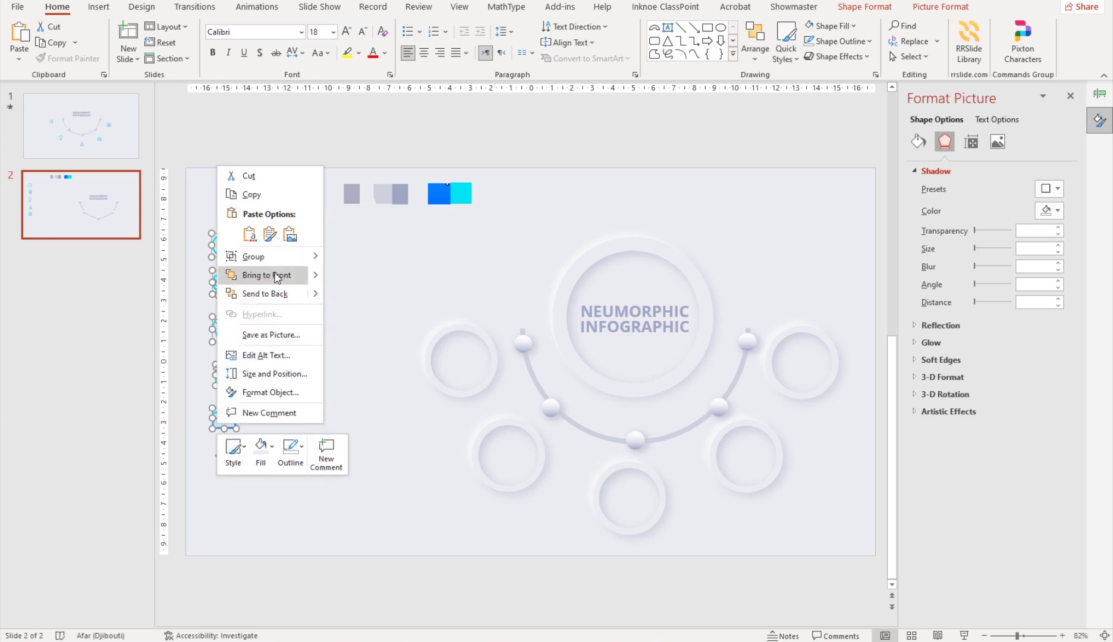
{"action": "left_click", "coordinate": [275, 277]}
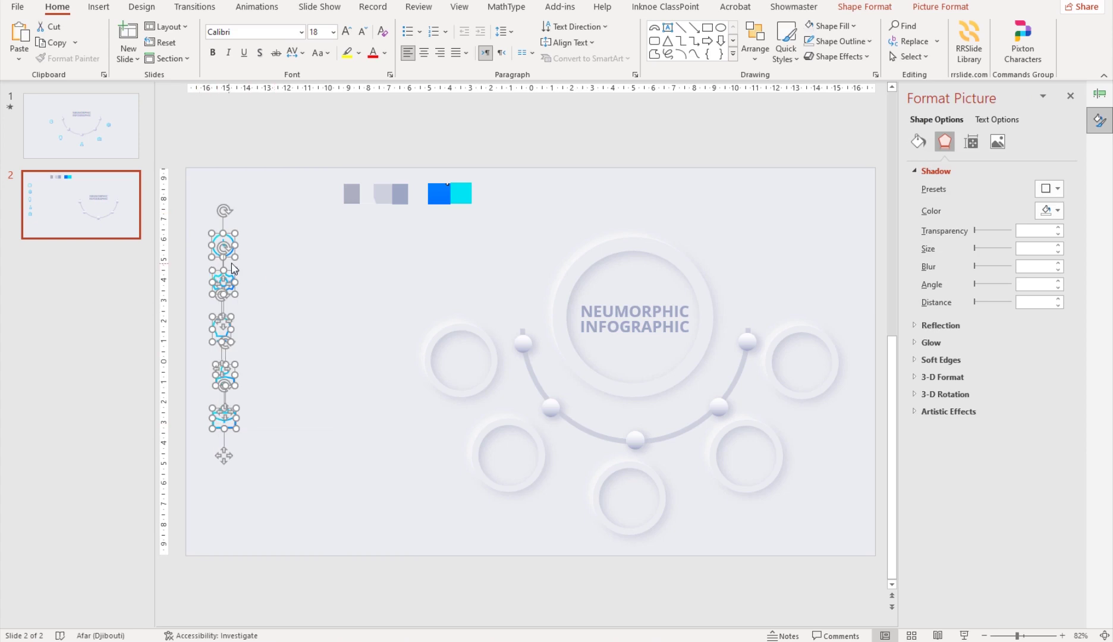
{"action": "left_click", "coordinate": [275, 268]}
Move the clock, gear, lightbulb, briefcase and person icons into their five rings
{"action": "mouse_move", "coordinate": [222, 248]}
{"action": "left_mouse_down"}
{"action": "mouse_move", "coordinate": [458, 371]}
{"action": "mouse_move", "coordinate": [451, 366]}
{"action": "left_mouse_up"}
{"action": "left_click_drag", "start_coordinate": [223, 285], "coordinate": [512, 463]}
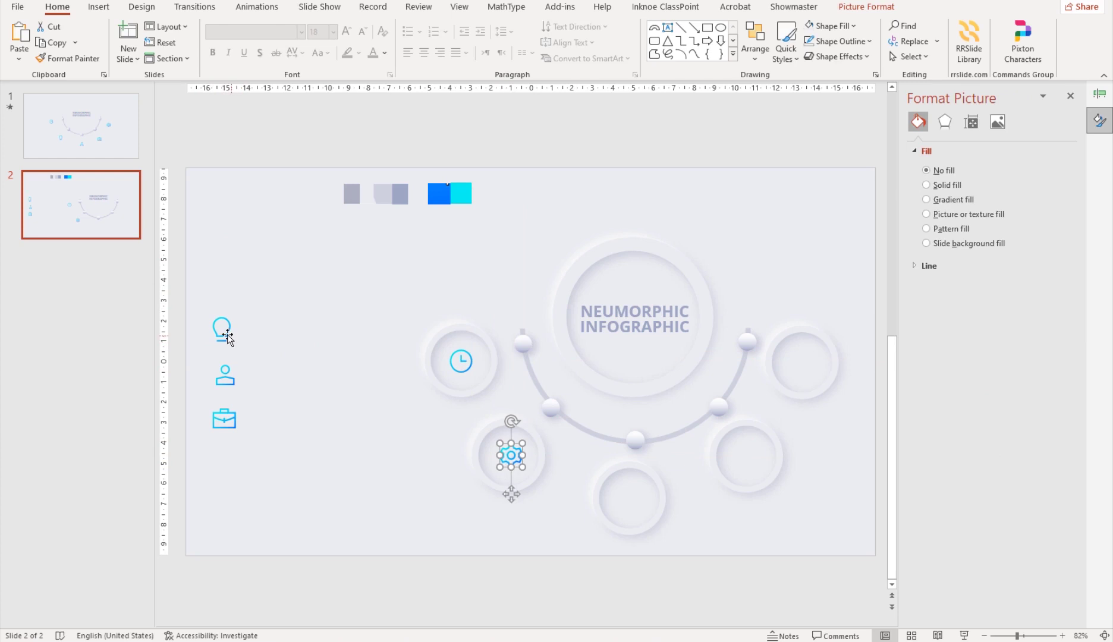
{"action": "left_click_drag", "start_coordinate": [227, 334], "coordinate": [631, 505]}
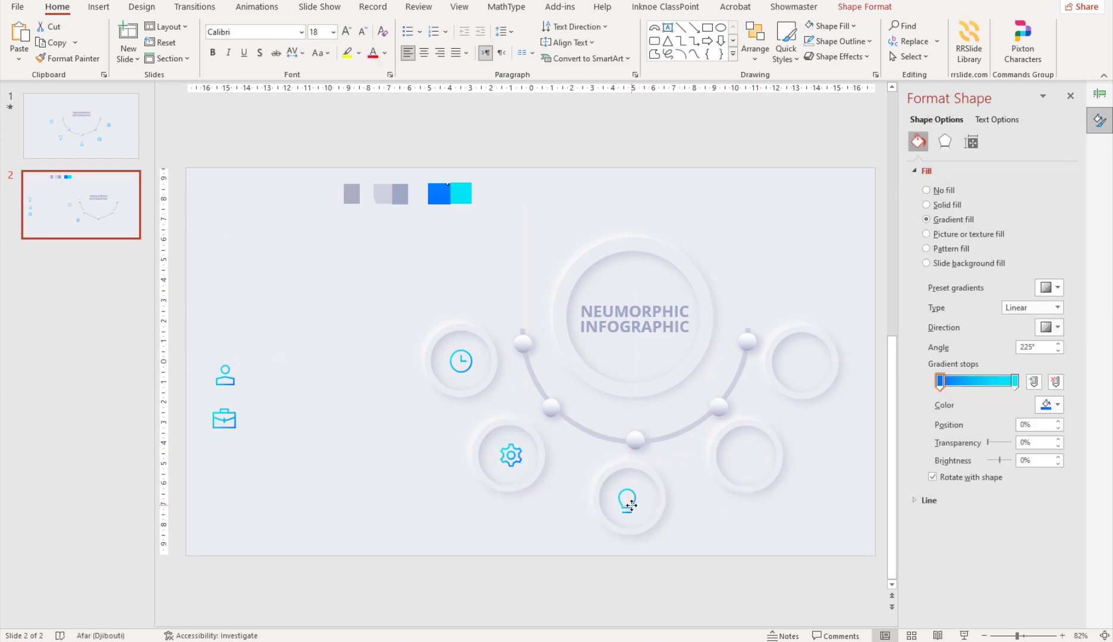
{"action": "left_click_drag", "start_coordinate": [231, 432], "coordinate": [753, 465]}
{"action": "mouse_move", "coordinate": [225, 378]}
{"action": "left_mouse_down"}
{"action": "mouse_move", "coordinate": [377, 418]}
{"action": "mouse_move", "coordinate": [828, 399]}
{"action": "mouse_move", "coordinate": [814, 366]}
{"action": "left_mouse_up"}
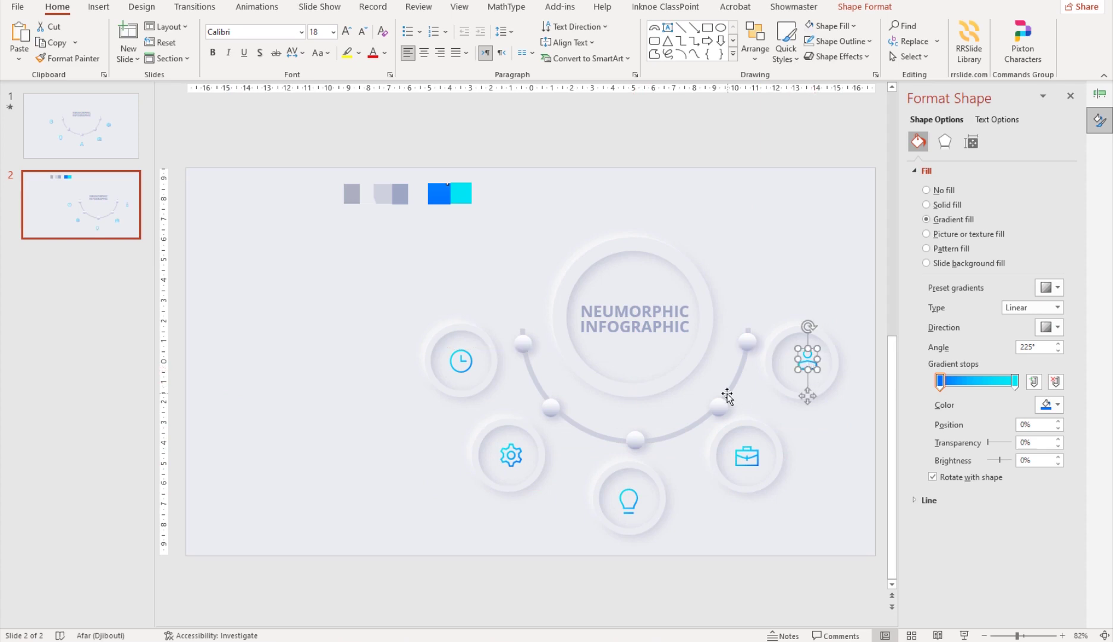
{"action": "scroll", "coordinate": [796, 385], "scroll_direction": "up", "scroll_amount": 4, "text": "ctrl"}
{"action": "scroll", "coordinate": [796, 388], "scroll_direction": "up", "scroll_amount": 2, "text": "ctrl"}
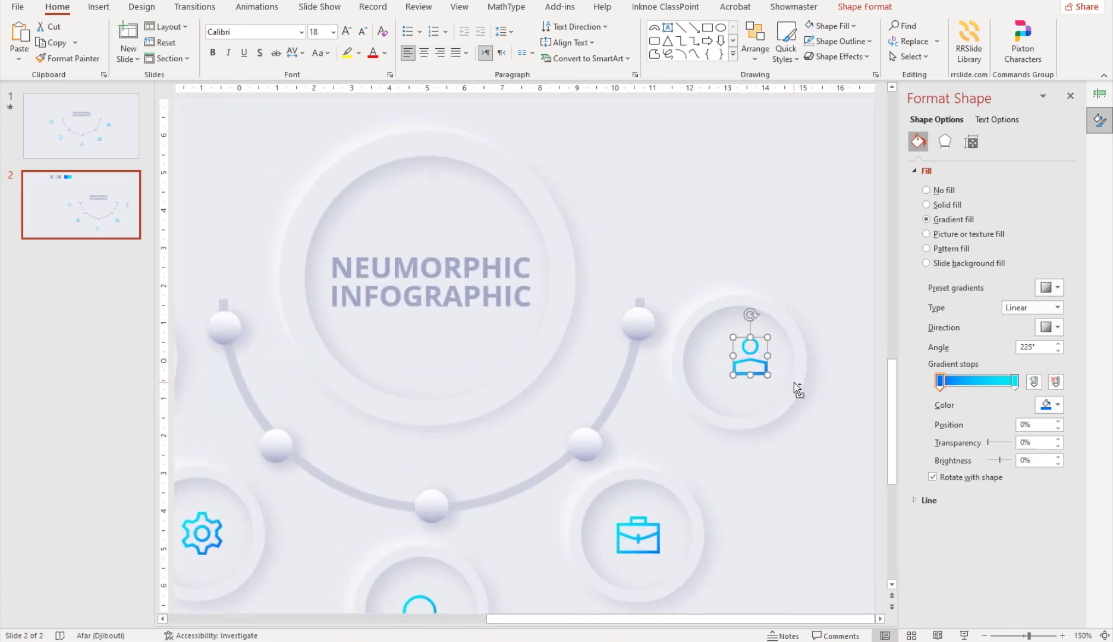
{"action": "scroll", "coordinate": [796, 388], "scroll_direction": "down", "scroll_amount": 2, "text": "ctrl"}
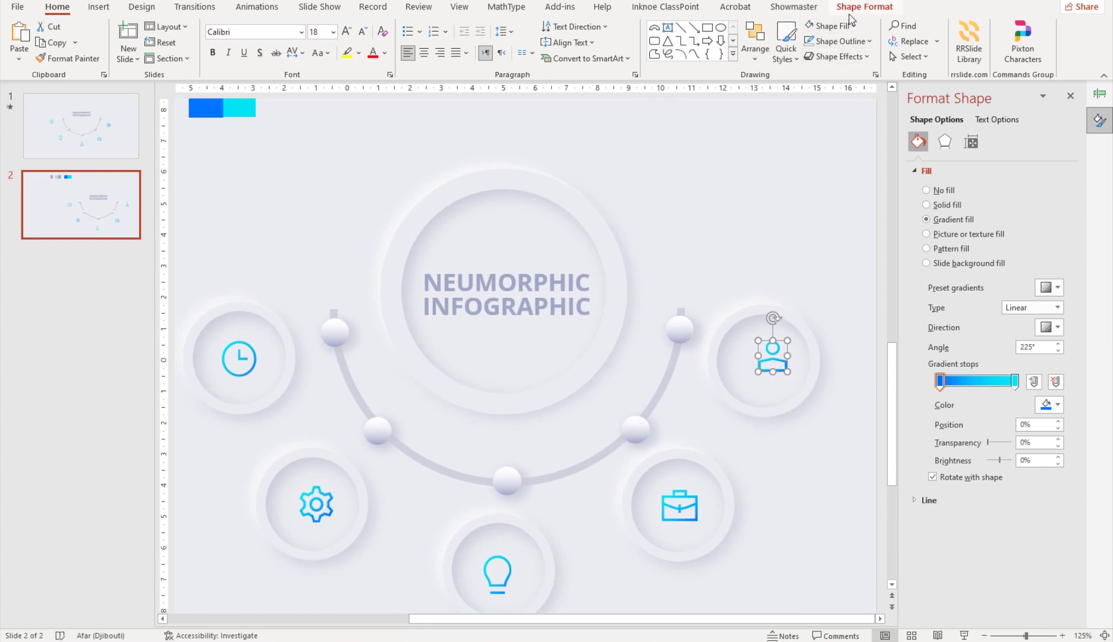
Centre the person icon horizontally and vertically in the upper-right ring
{"action": "left_click", "coordinate": [820, 324]}
{"action": "left_click", "coordinate": [814, 330]}
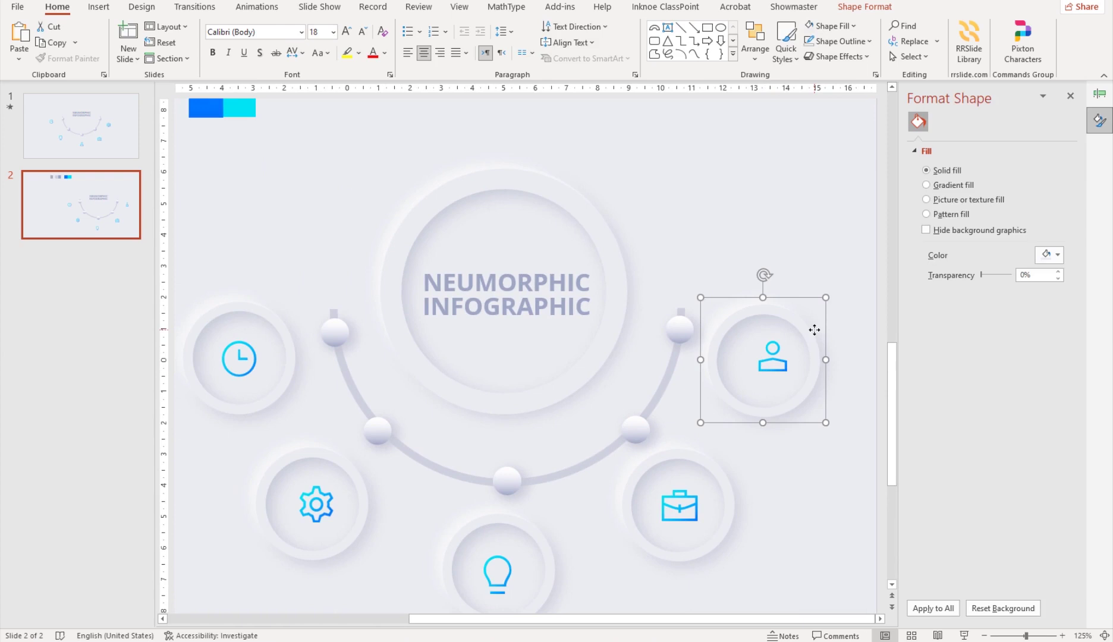
{"action": "left_click", "coordinate": [787, 376]}
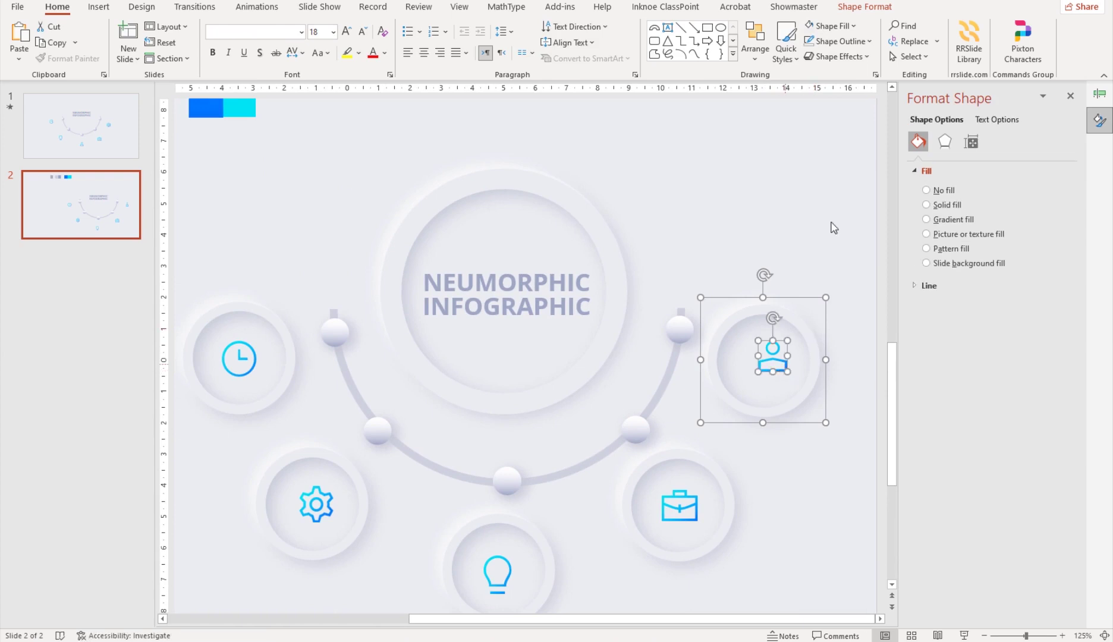
{"action": "left_click", "coordinate": [863, 9]}
{"action": "left_click", "coordinate": [932, 27]}
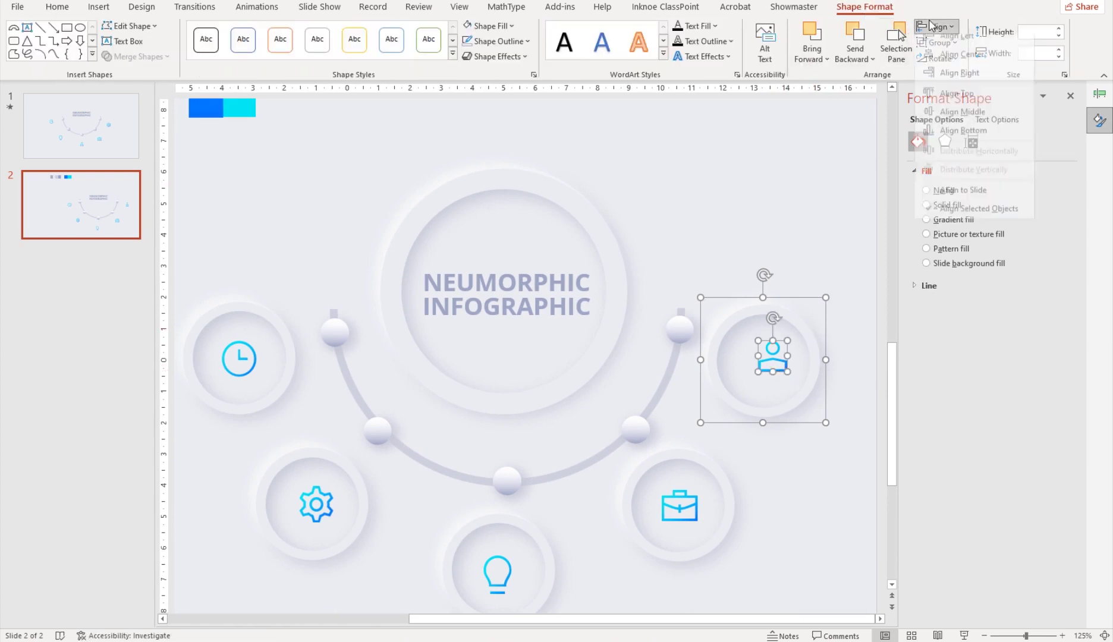
{"action": "left_click", "coordinate": [955, 59]}
{"action": "left_click", "coordinate": [943, 27]}
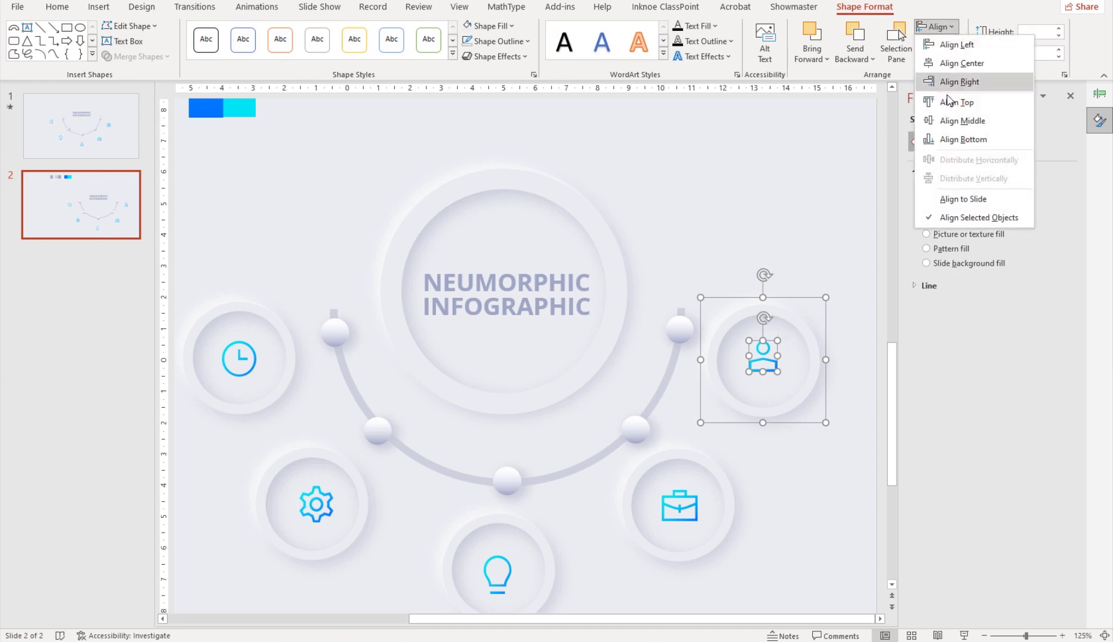
{"action": "left_click", "coordinate": [952, 121]}
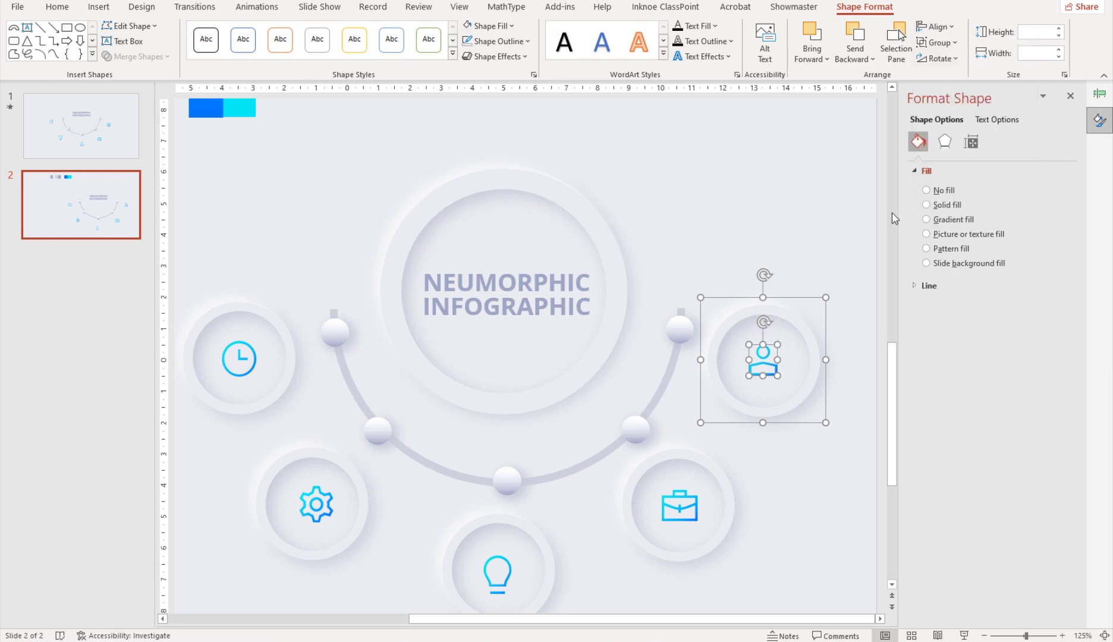
Centre the briefcase icon horizontally and vertically in the lower-right ring
{"action": "left_click", "coordinate": [721, 505]}
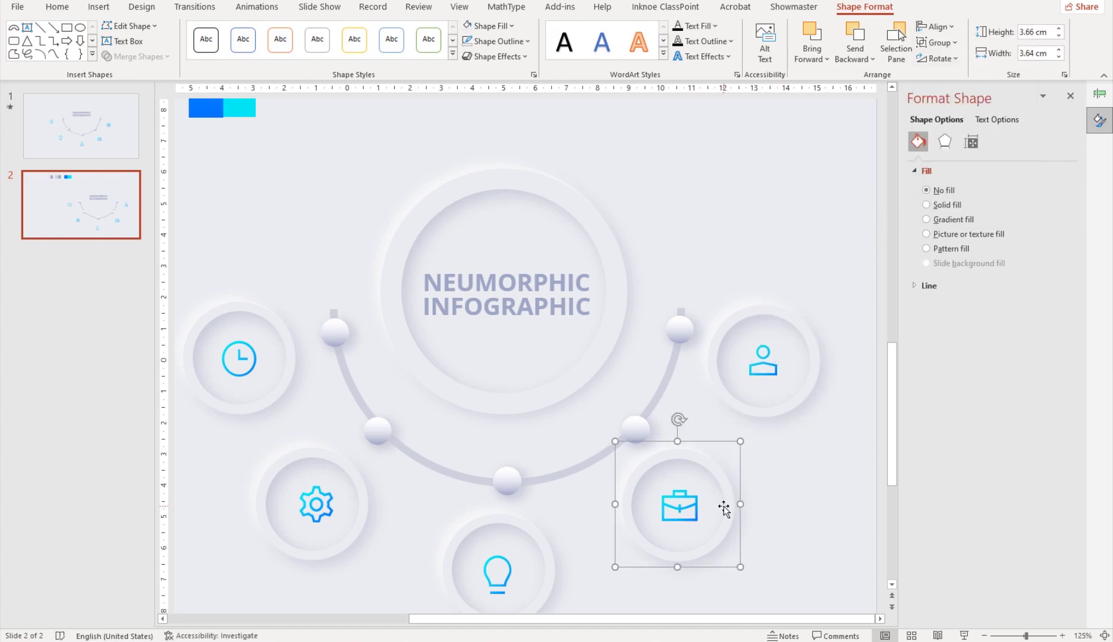
{"action": "left_click", "coordinate": [696, 520]}
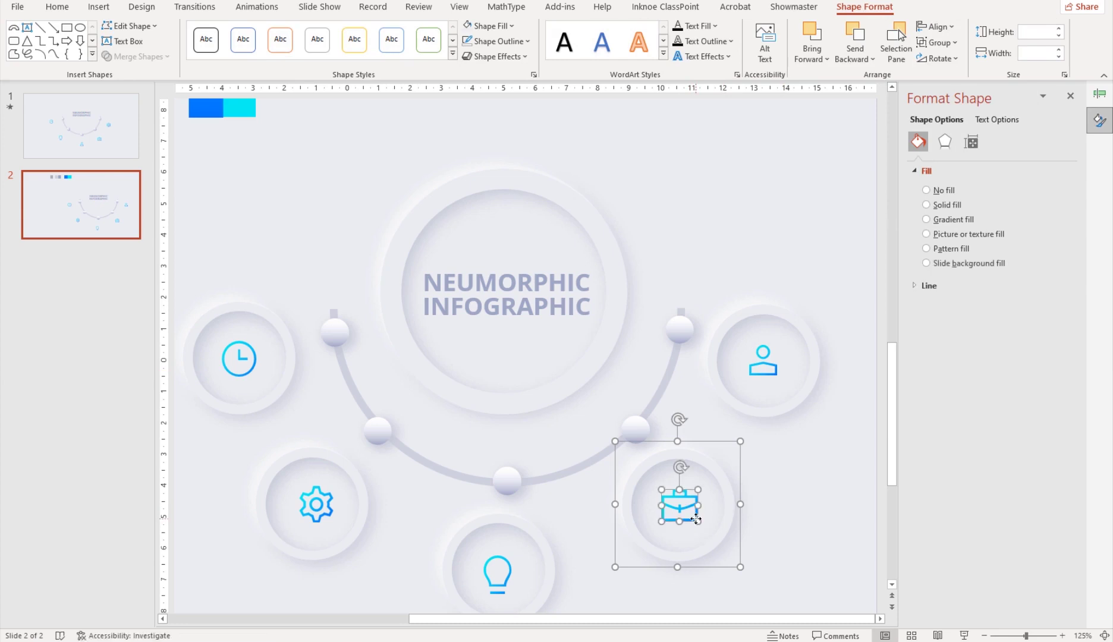
{"action": "left_click", "coordinate": [937, 27]}
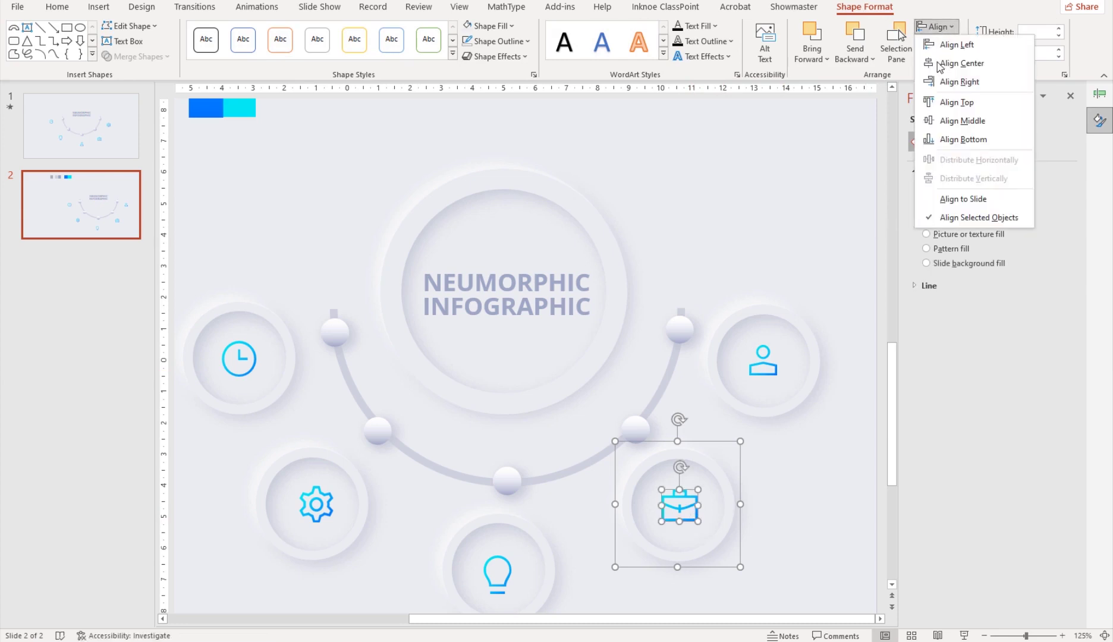
{"action": "left_click", "coordinate": [943, 67]}
{"action": "left_click", "coordinate": [938, 27]}
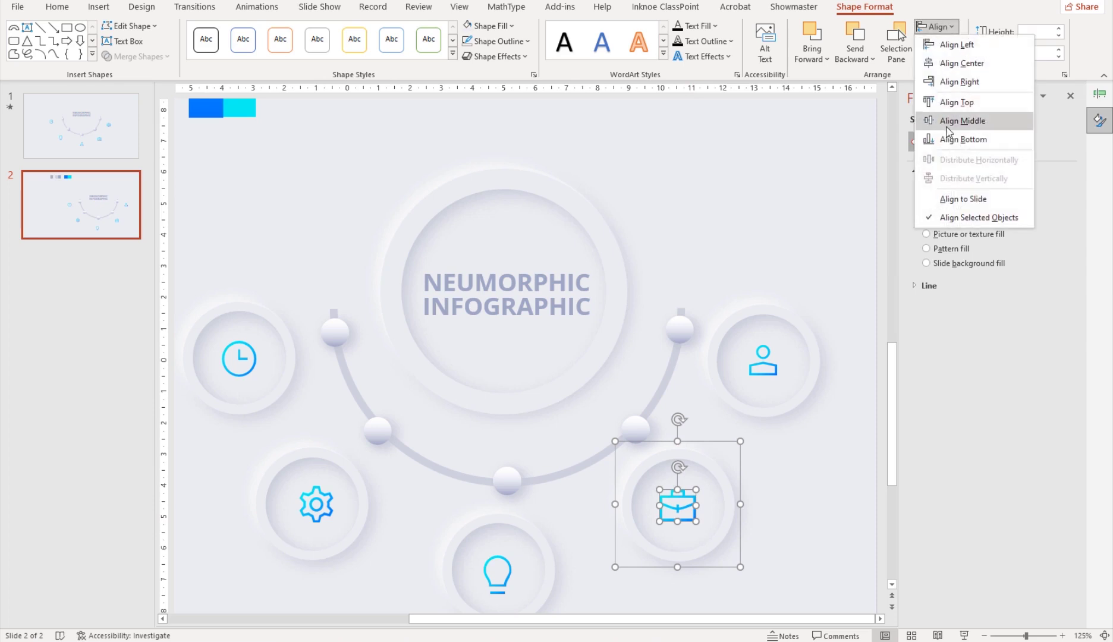
{"action": "left_click", "coordinate": [950, 122]}
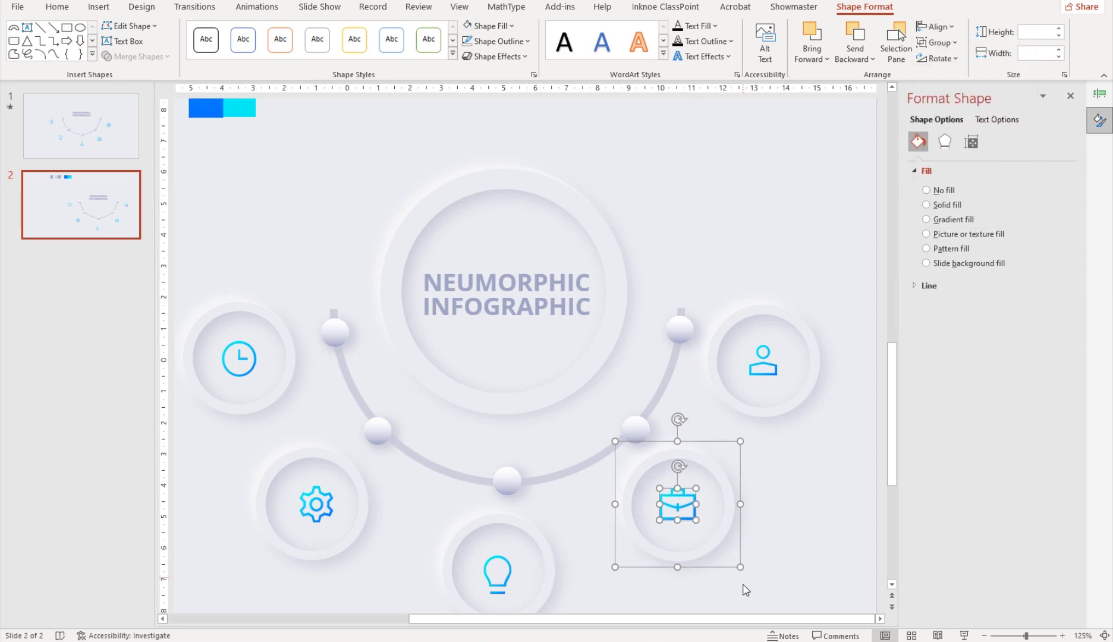
Centre the lightbulb icon horizontally and vertically in the bottom ring
{"action": "left_click_drag", "start_coordinate": [749, 623], "coordinate": [673, 623]}
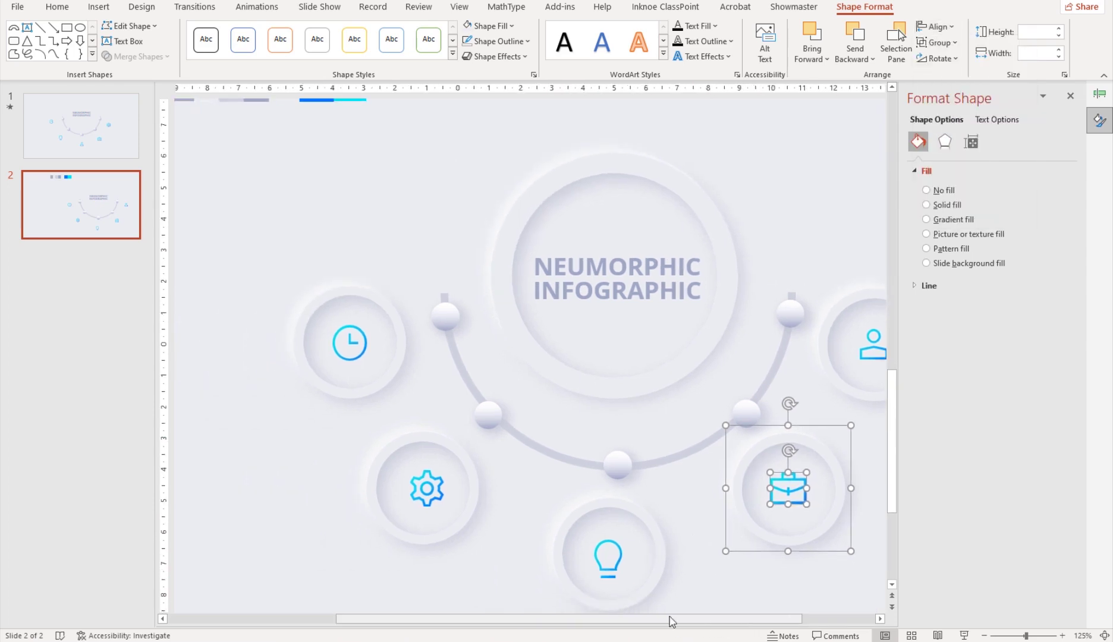
{"action": "left_click", "coordinate": [618, 574]}
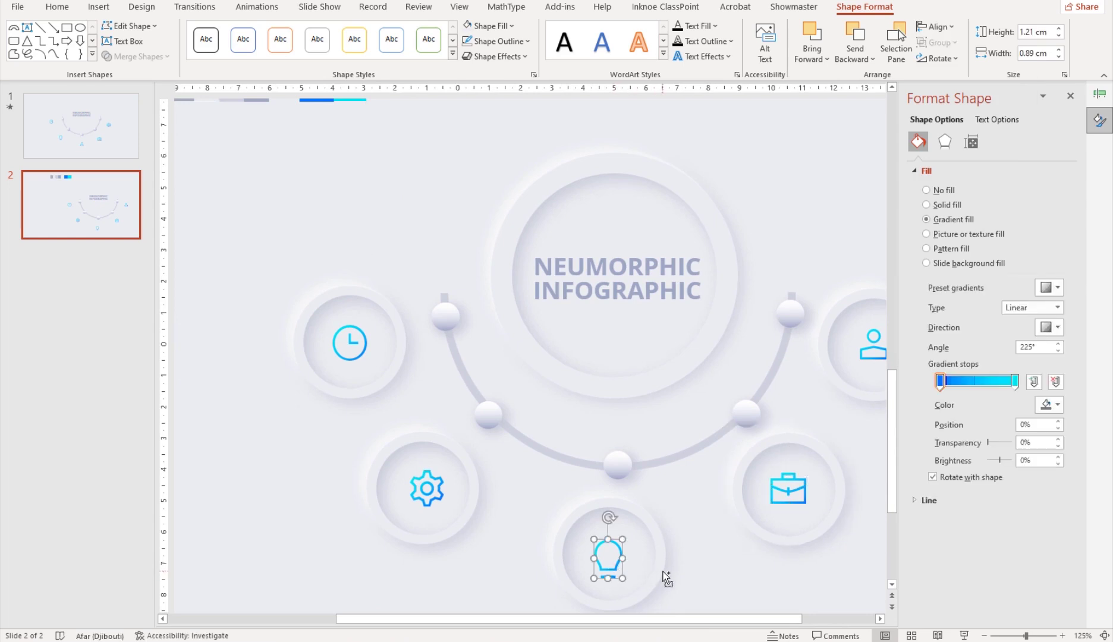
{"action": "left_click", "coordinate": [936, 27]}
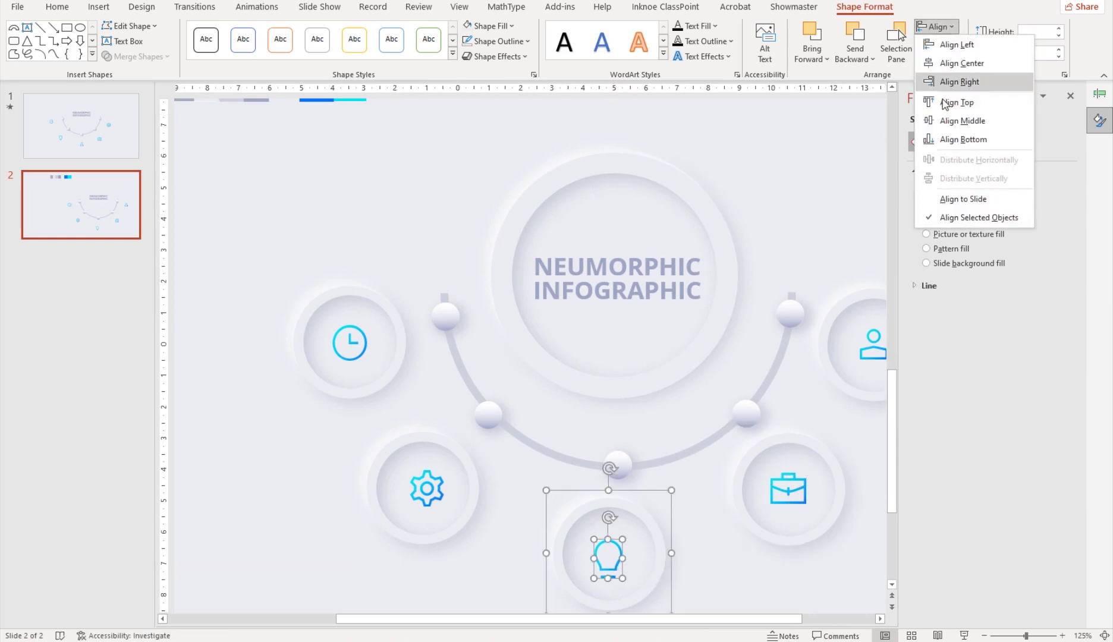
{"action": "left_click", "coordinate": [956, 81]}
{"action": "left_click", "coordinate": [936, 27]}
{"action": "left_click", "coordinate": [954, 120]}
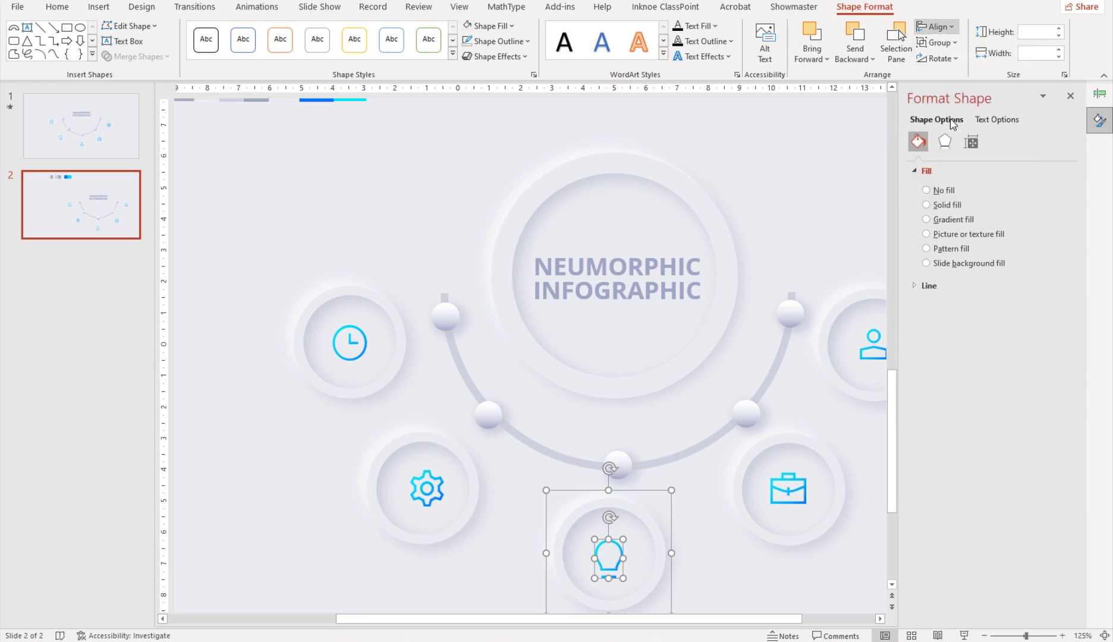
Centre the gear icon vertically and horizontally in the lower-left ring
{"action": "left_click", "coordinate": [429, 500]}
{"action": "left_click", "coordinate": [445, 525], "text": "ctrl"}
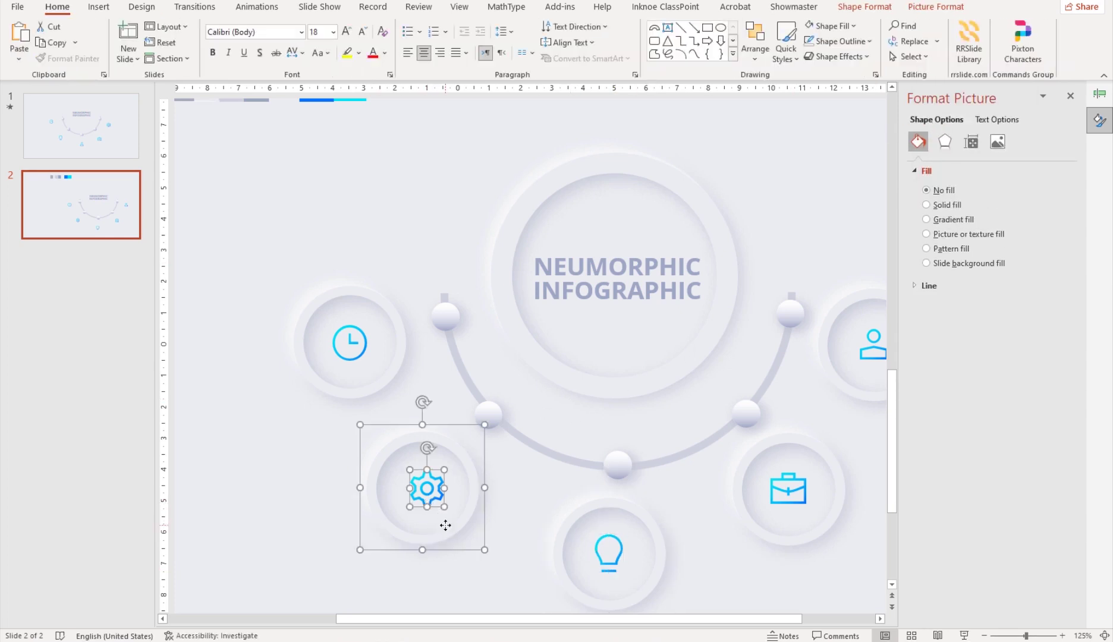
{"action": "left_click", "coordinate": [941, 7]}
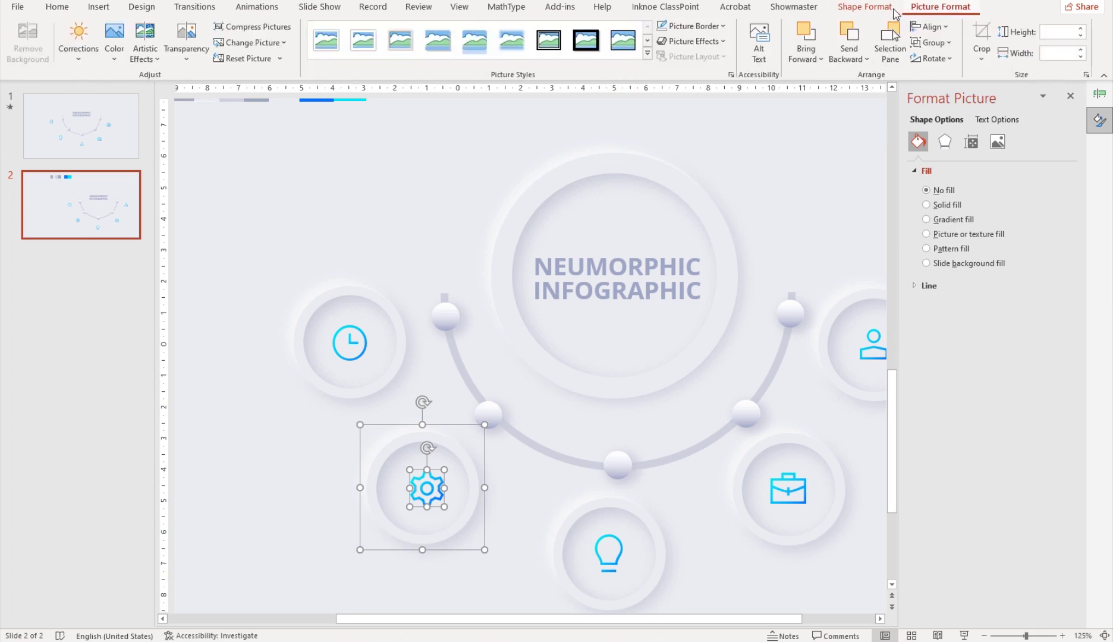
{"action": "left_click", "coordinate": [929, 27]}
{"action": "left_click", "coordinate": [932, 121]}
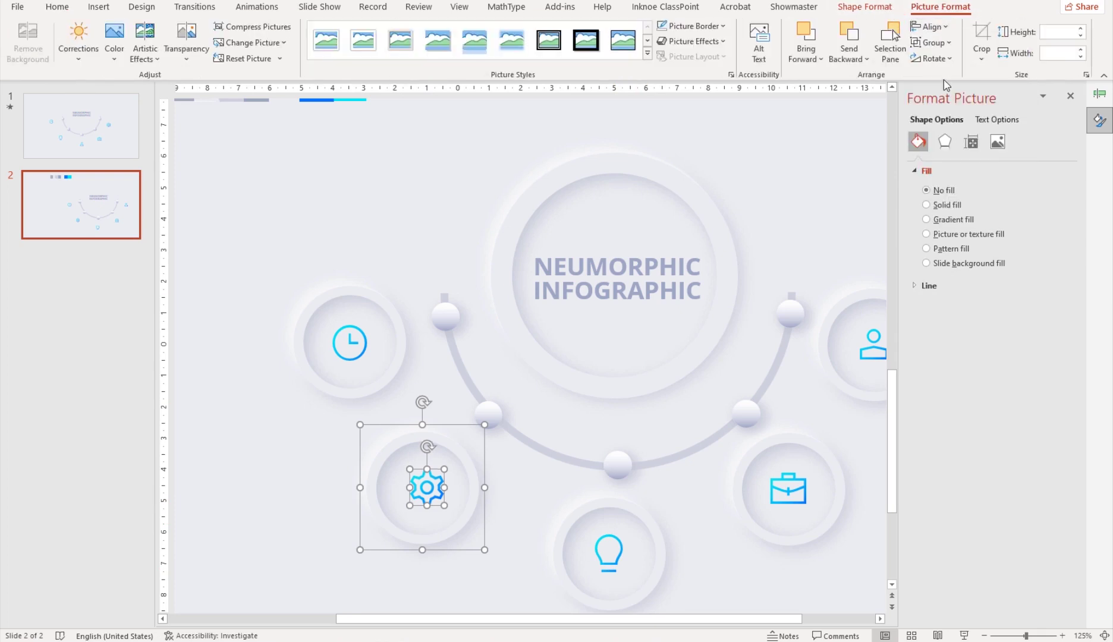
{"action": "left_click", "coordinate": [929, 27]}
{"action": "left_click", "coordinate": [946, 65]}
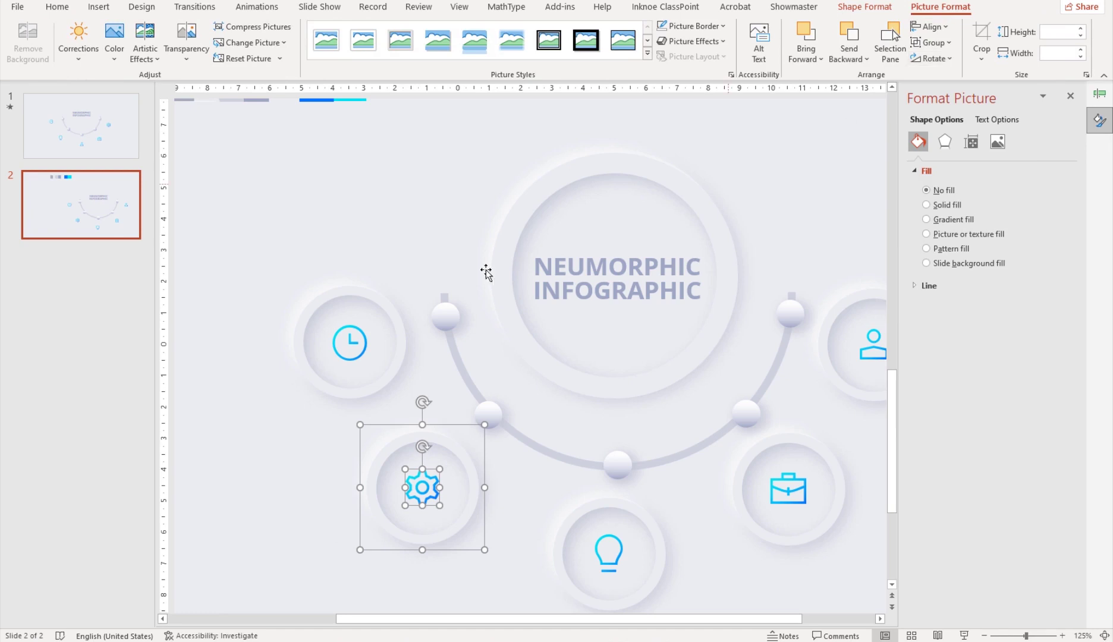
Centre the clock icon horizontally and vertically in the upper-left ring
{"action": "left_click", "coordinate": [353, 351]}
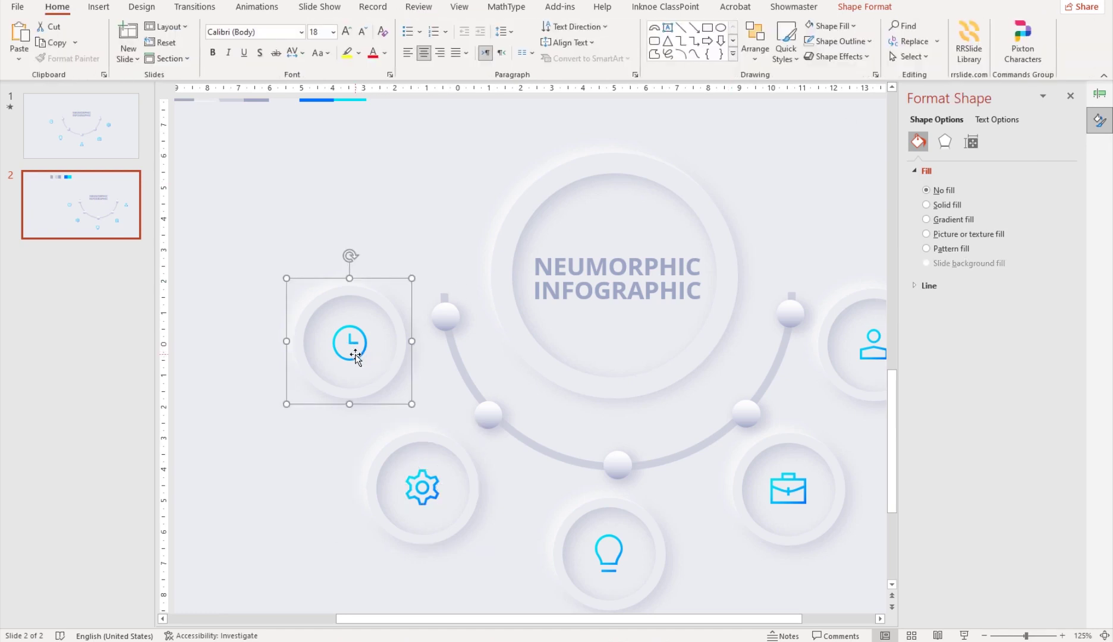
{"action": "left_click", "coordinate": [356, 355]}
{"action": "left_click", "coordinate": [283, 454]}
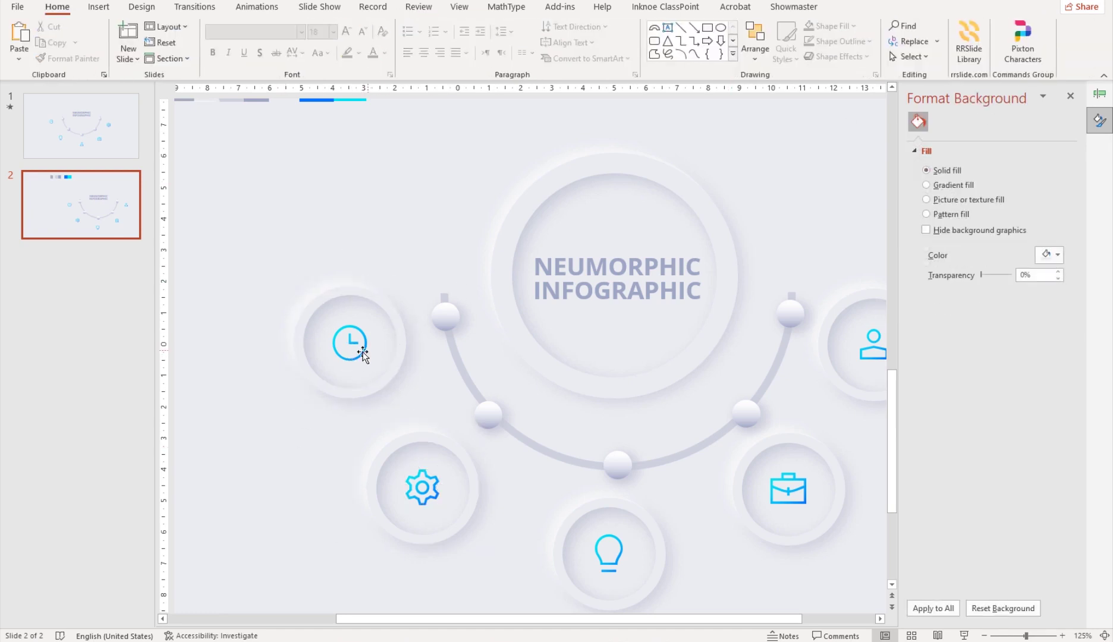
{"action": "left_click", "coordinate": [362, 355]}
{"action": "left_click", "coordinate": [393, 368], "text": "shift"}
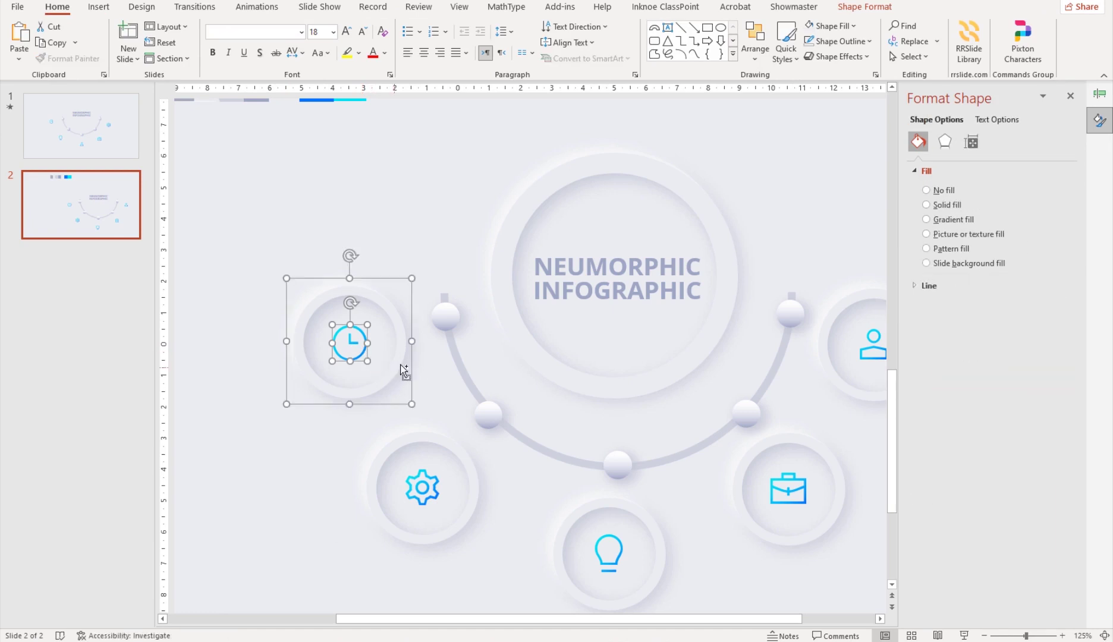
{"action": "left_click", "coordinate": [863, 6]}
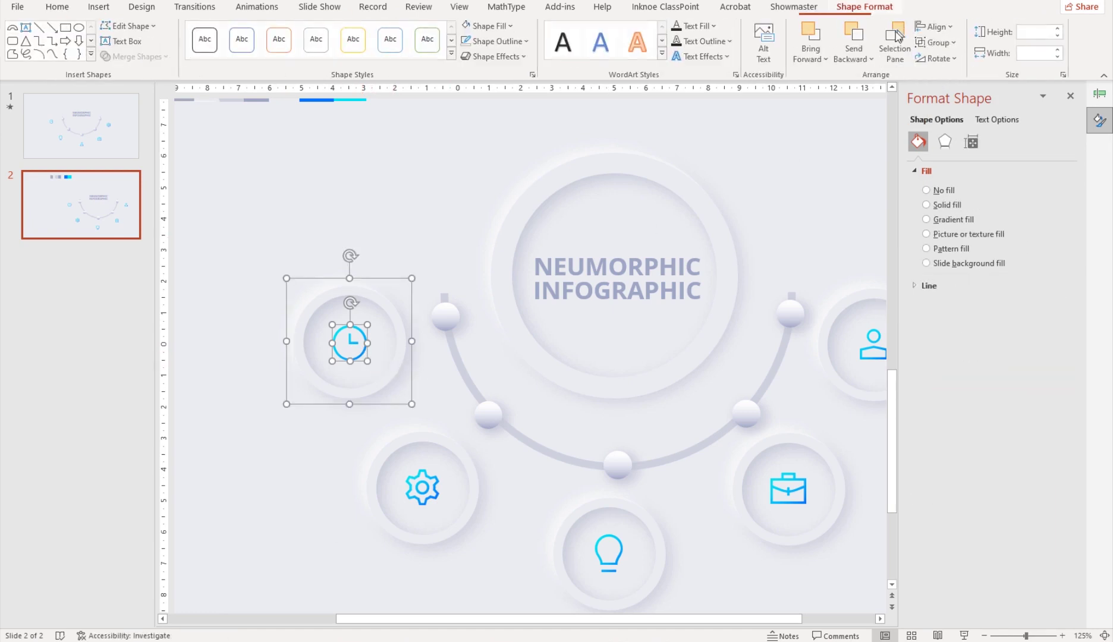
{"action": "left_click", "coordinate": [937, 26]}
{"action": "left_click", "coordinate": [951, 63]}
{"action": "left_click", "coordinate": [937, 27]}
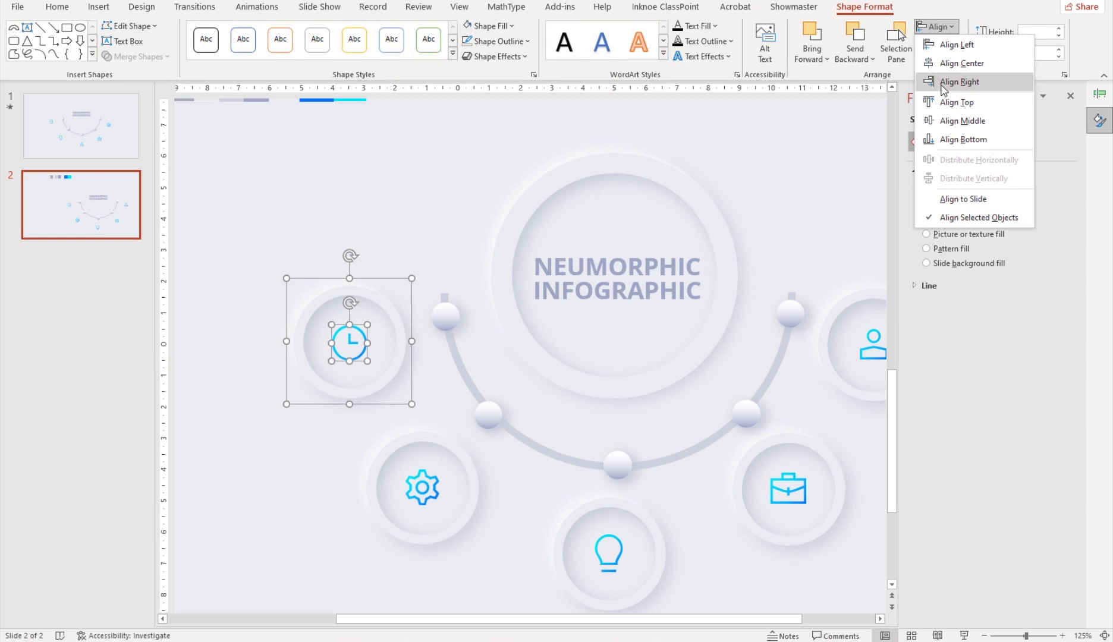
{"action": "left_click", "coordinate": [951, 120]}
Delete the colour-swatch picture at the top of the slide
{"action": "left_click", "coordinate": [417, 191]}
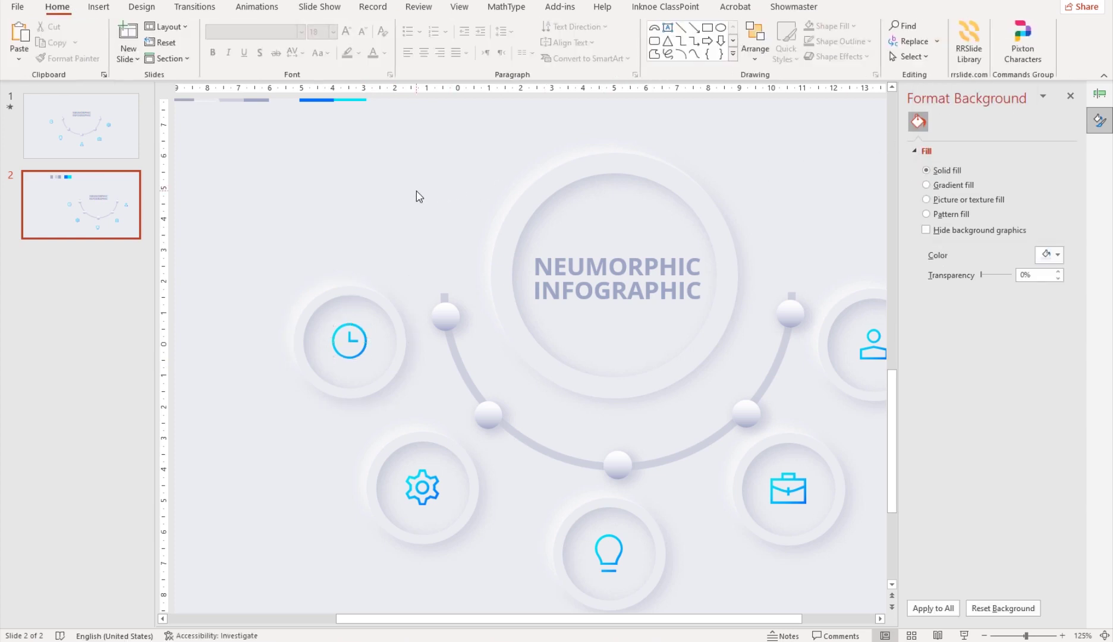
{"action": "scroll", "coordinate": [872, 263], "scroll_direction": "down", "scroll_amount": 5}
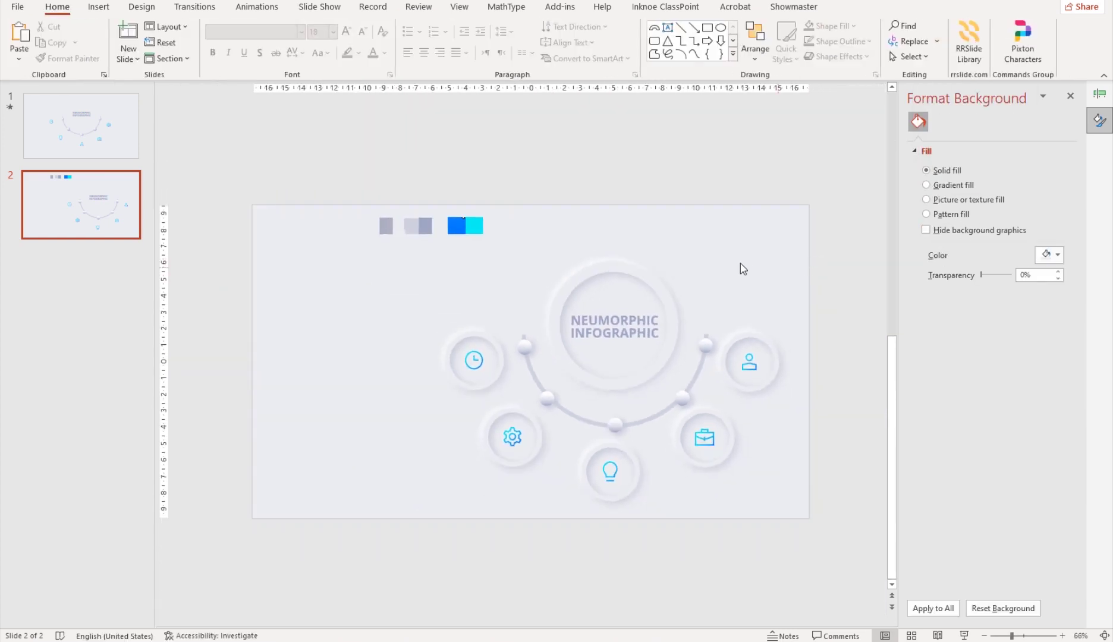
{"action": "left_click", "coordinate": [483, 227]}
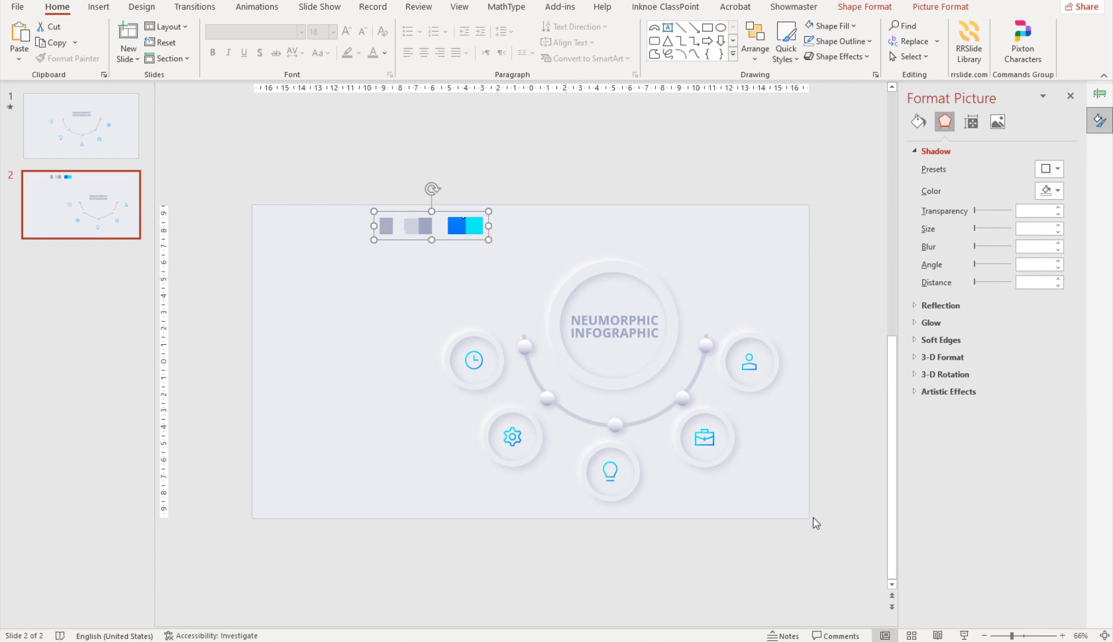
{"action": "key", "text": "shift+F5"}
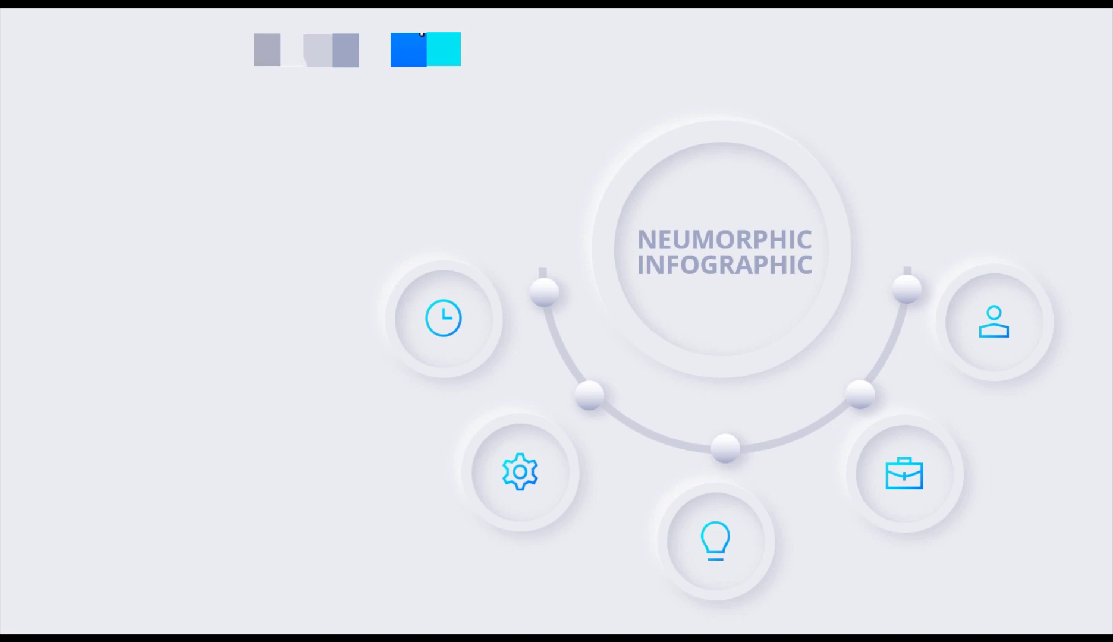
{"action": "left_click", "coordinate": [607, 185]}
{"action": "left_click", "coordinate": [465, 222]}
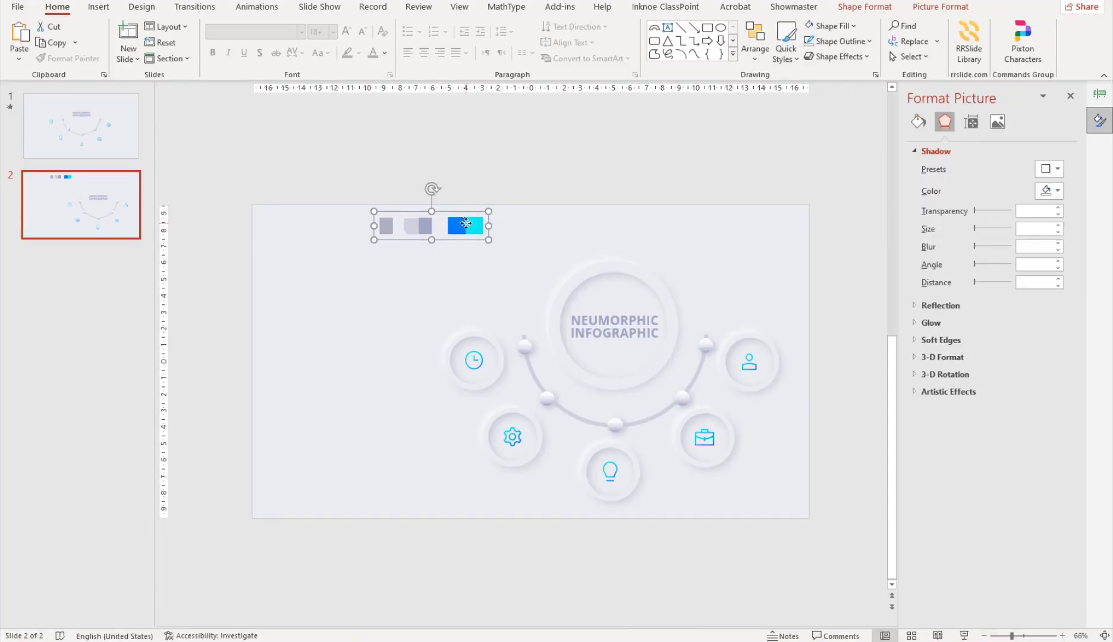
{"action": "key", "text": "Delete"}
Nudge the entire infographic two steps left and preview the slide full-screen
{"action": "key", "text": "ctrl+a"}
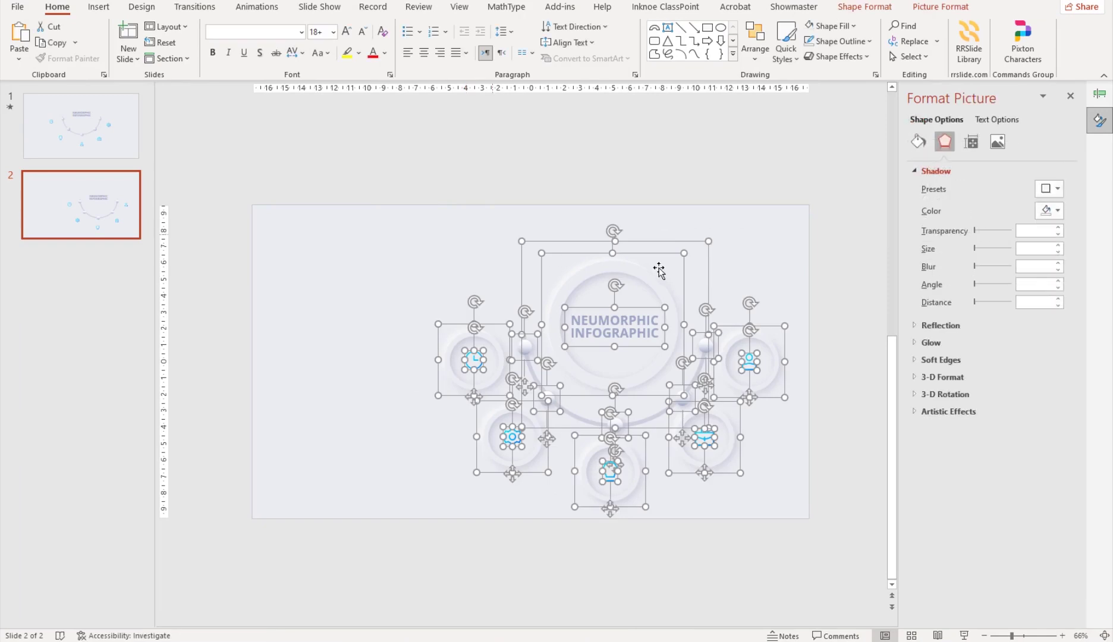
{"action": "key", "text": "Left"}
{"action": "key", "text": "Left"}
{"action": "key", "text": "Left"}
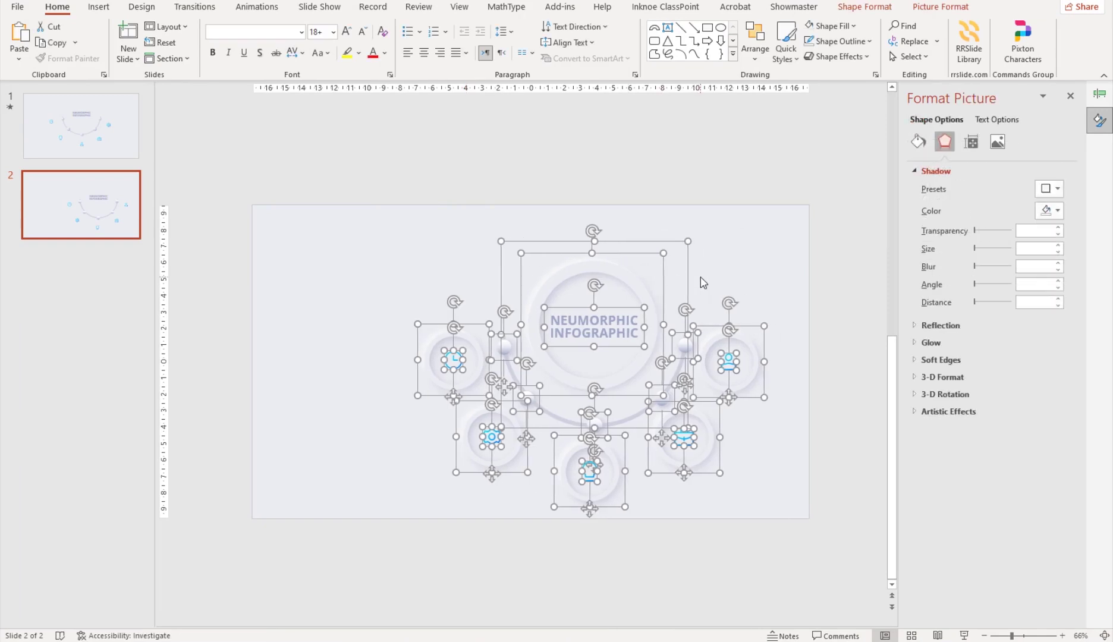
{"action": "key", "text": "Left"}
{"action": "key", "text": "Left"}
{"action": "key", "text": "Left"}
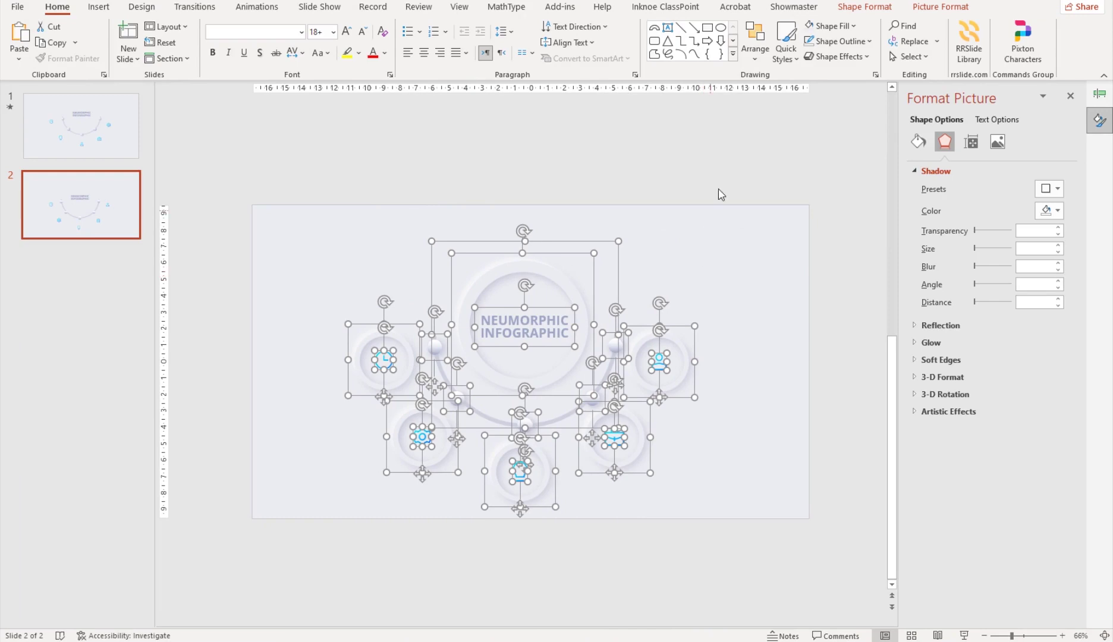
{"action": "left_click", "coordinate": [865, 423]}
{"action": "left_click", "coordinate": [964, 636]}
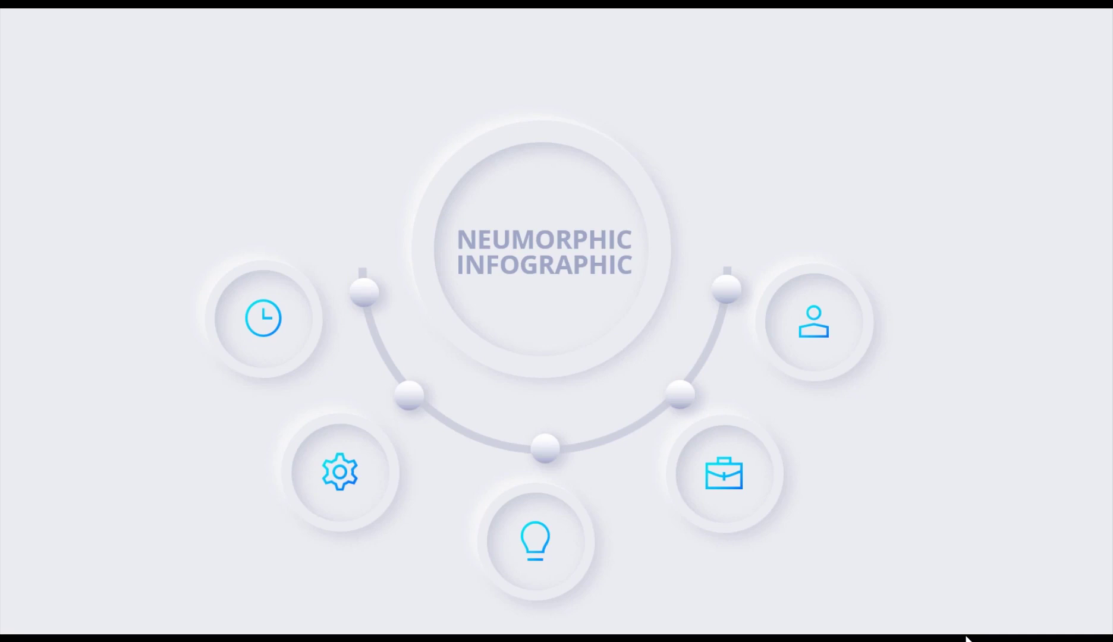
{"action": "key", "text": "Escape"}
Give the central ring a Fly In from Top, With Previous, lasting 1 second
{"action": "left_click", "coordinate": [586, 319]}
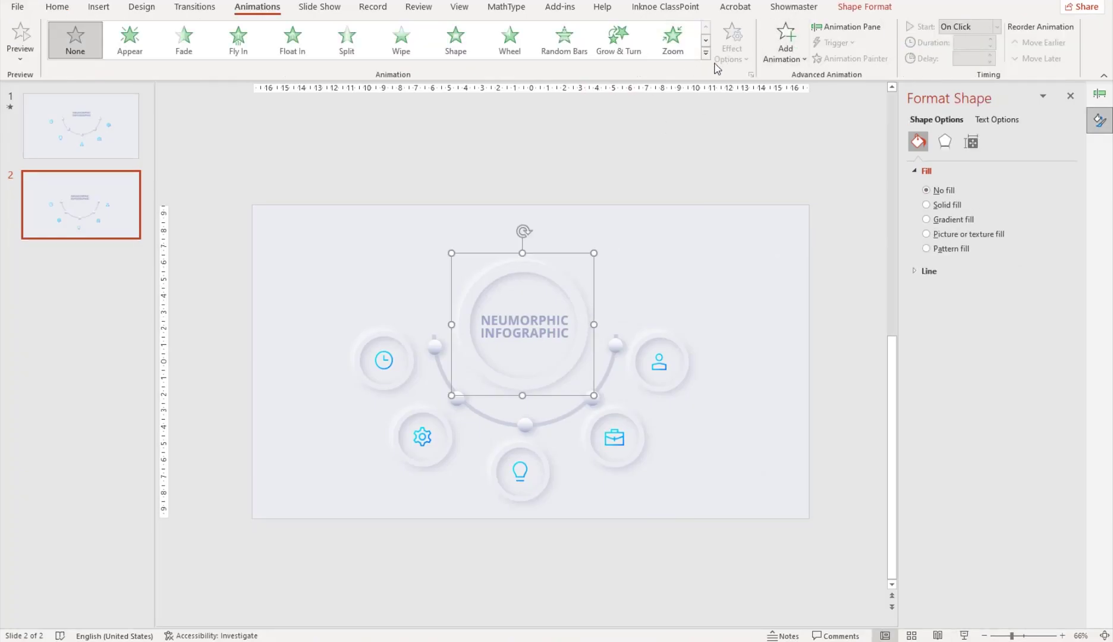
{"action": "left_click", "coordinate": [236, 47]}
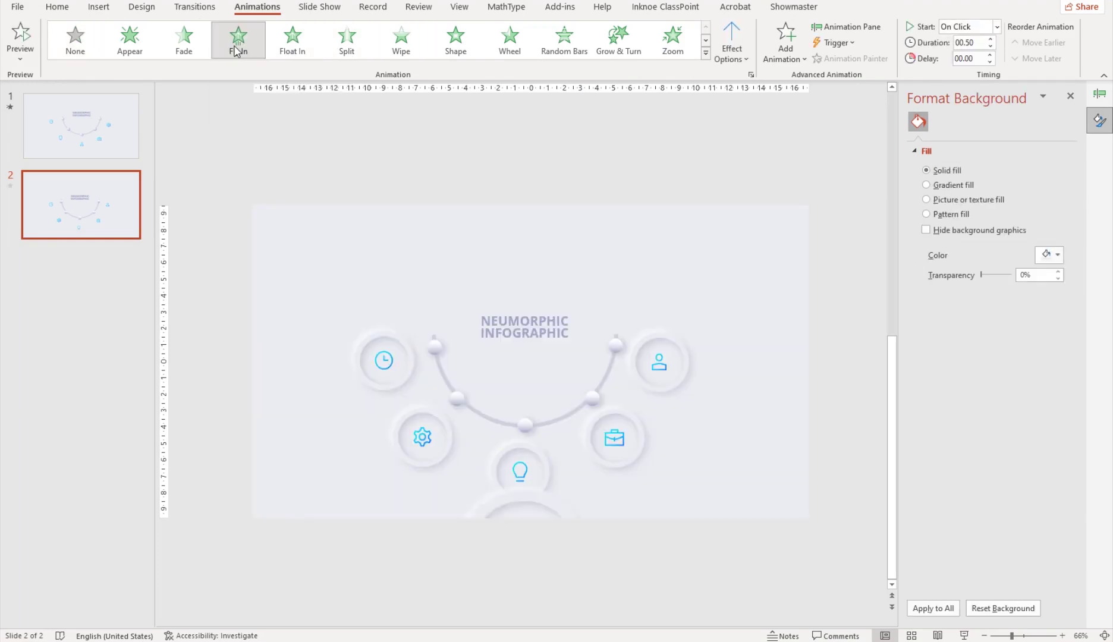
{"action": "left_click", "coordinate": [737, 59]}
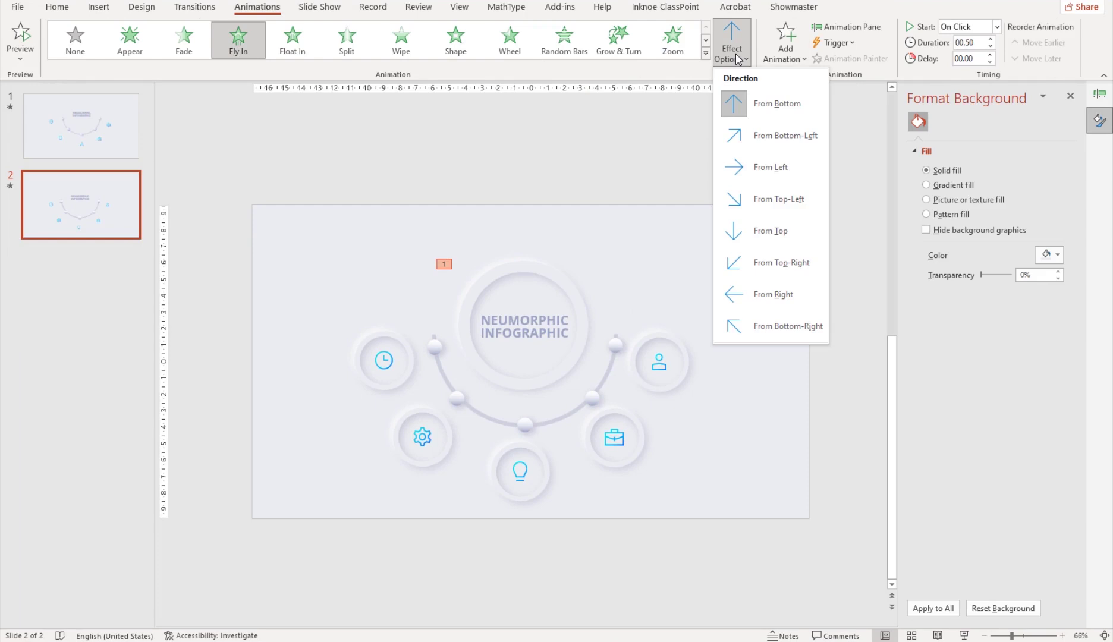
{"action": "left_click", "coordinate": [758, 238]}
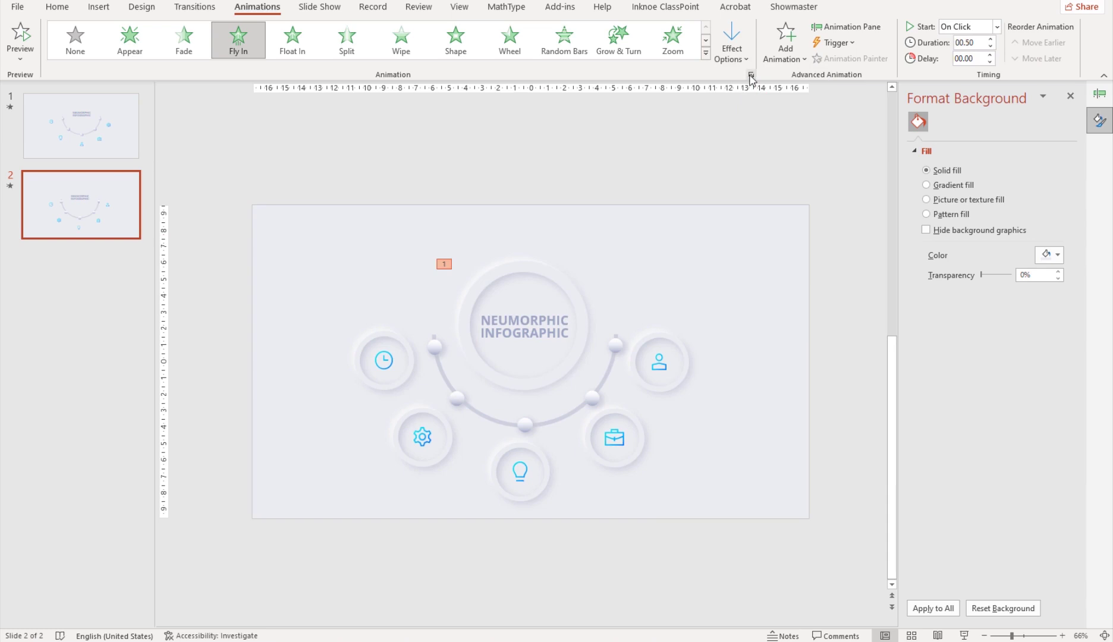
{"action": "left_click", "coordinate": [970, 26]}
{"action": "left_click", "coordinate": [968, 55]}
{"action": "left_click", "coordinate": [990, 39]}
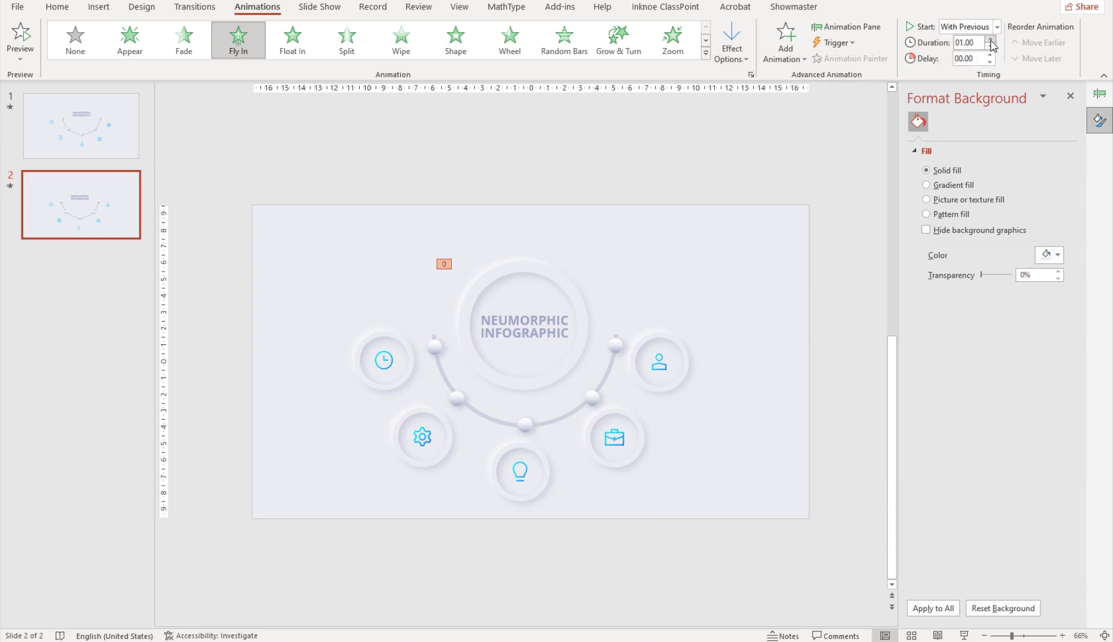
Set the central ring's Fly In smooth end to 1 second
{"action": "left_click", "coordinate": [752, 75]}
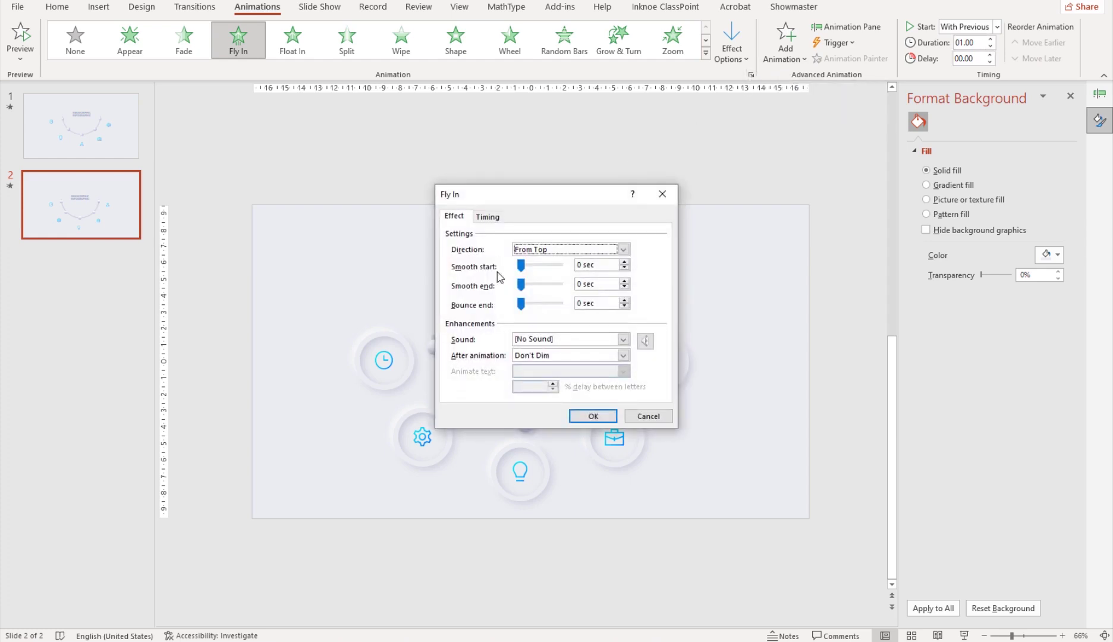
{"action": "left_click", "coordinate": [521, 286]}
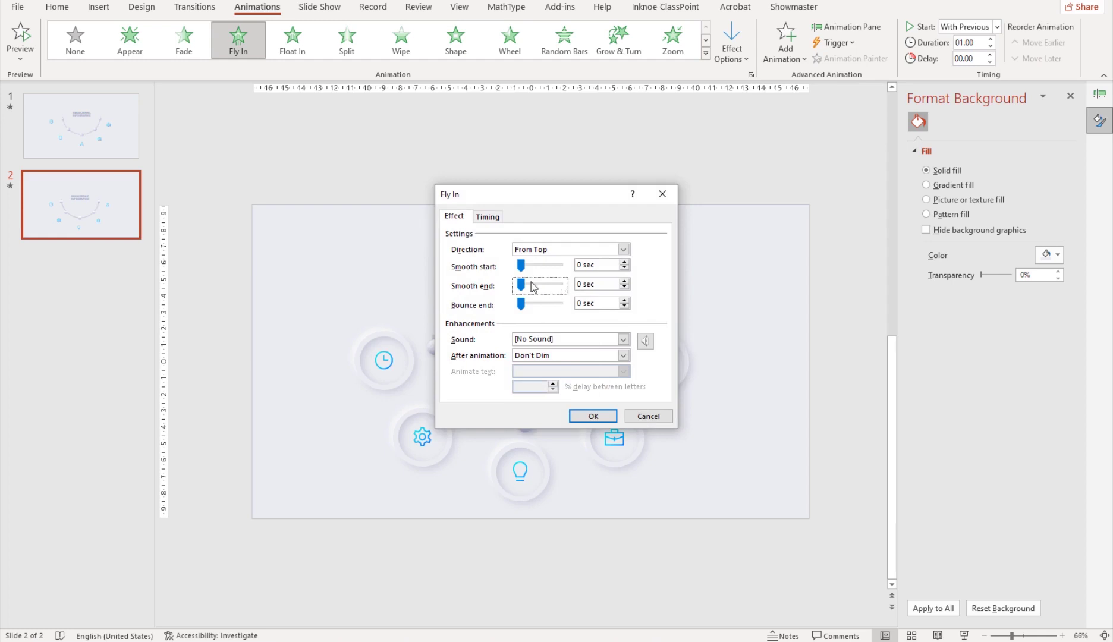
{"action": "left_click_drag", "start_coordinate": [521, 286], "coordinate": [560, 286]}
{"action": "left_click", "coordinate": [593, 416]}
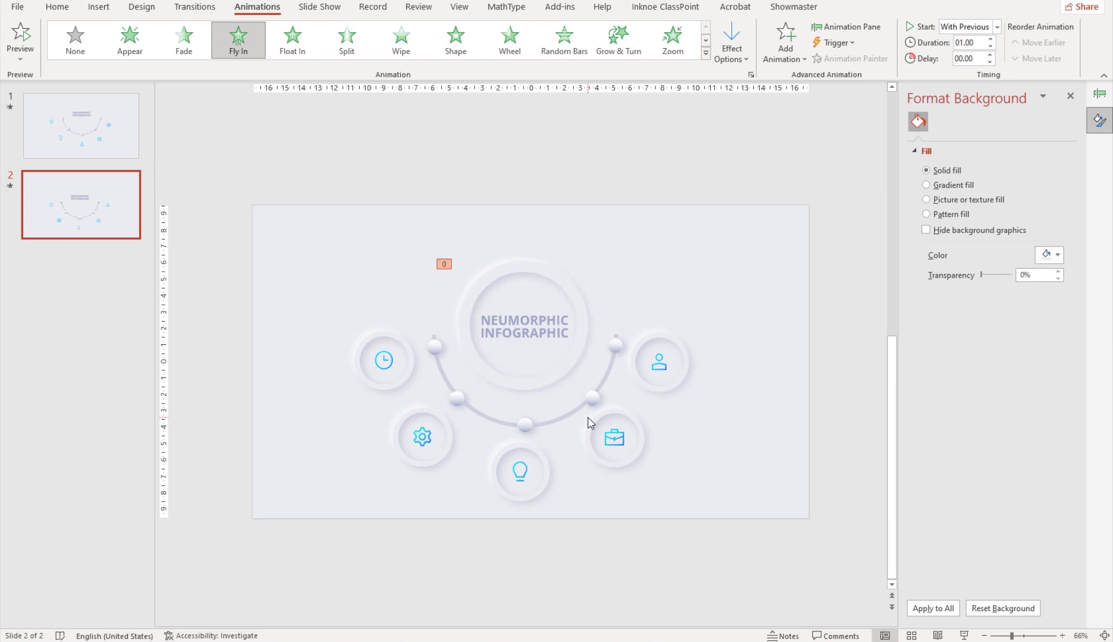
Apply a Fade entrance to the NEUMORPHIC INFOGRAPHIC title, With Previous, delayed 0.75 s
{"action": "left_click", "coordinate": [545, 321]}
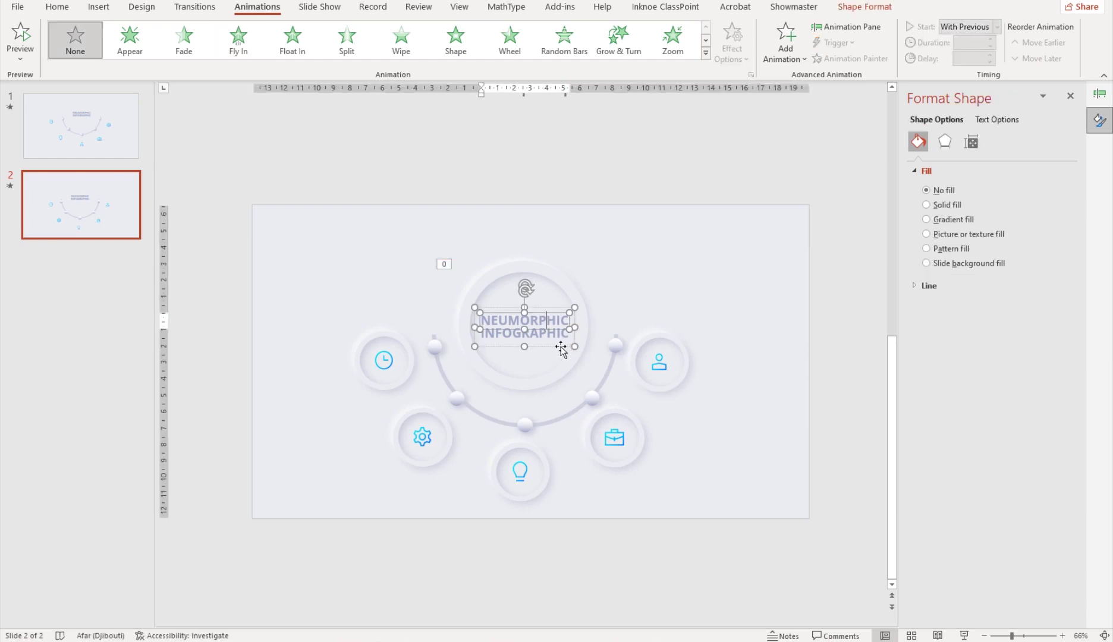
{"action": "left_click", "coordinate": [561, 346]}
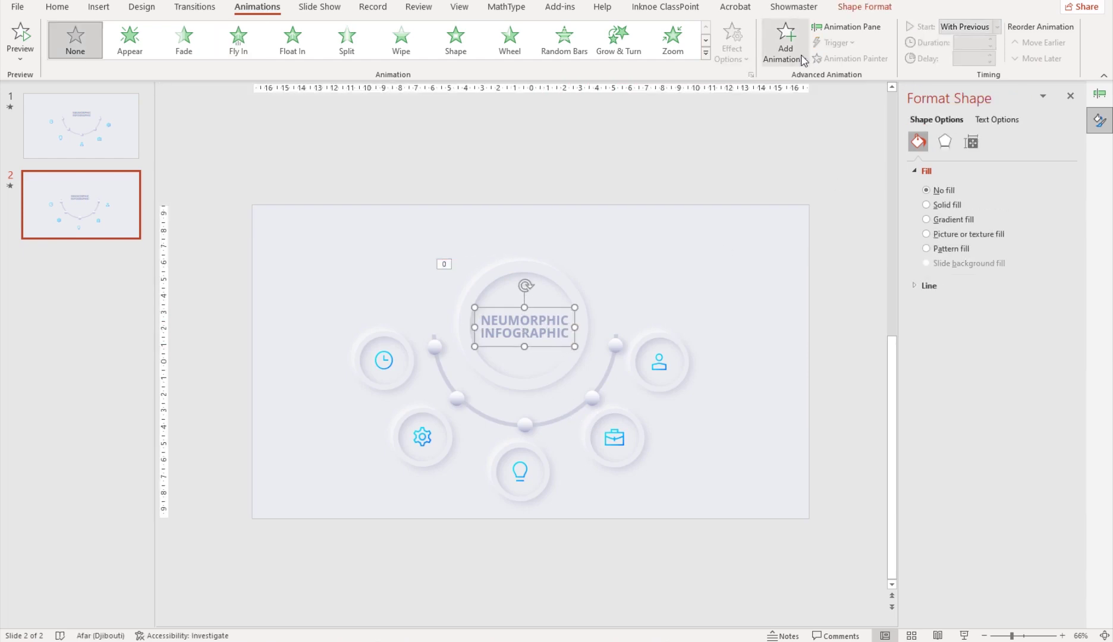
{"action": "left_click", "coordinate": [201, 59]}
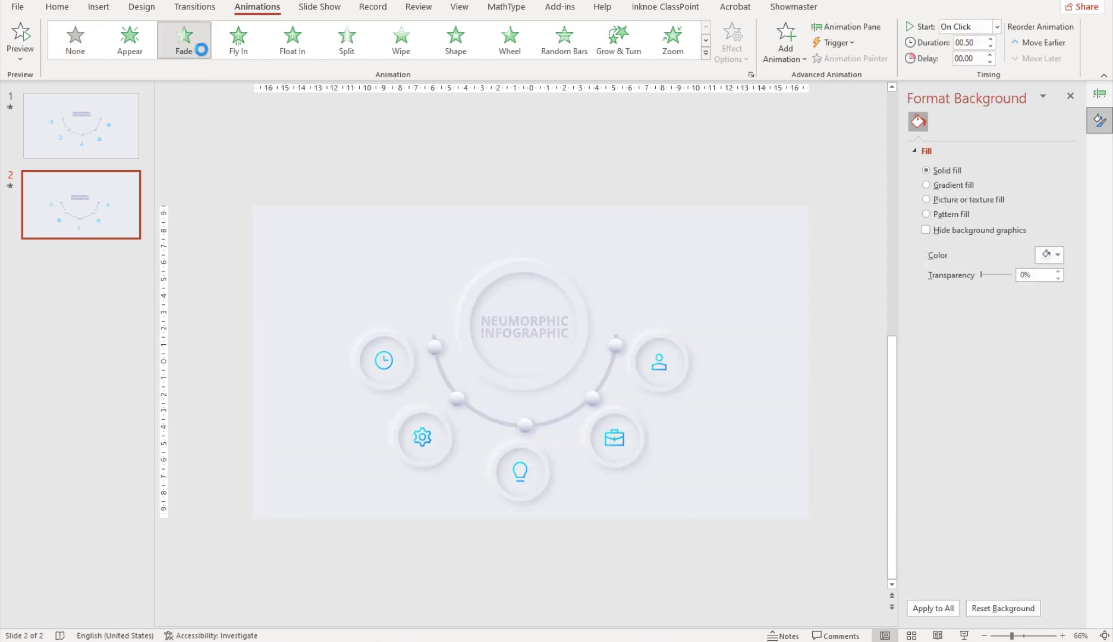
{"action": "left_click", "coordinate": [997, 26]}
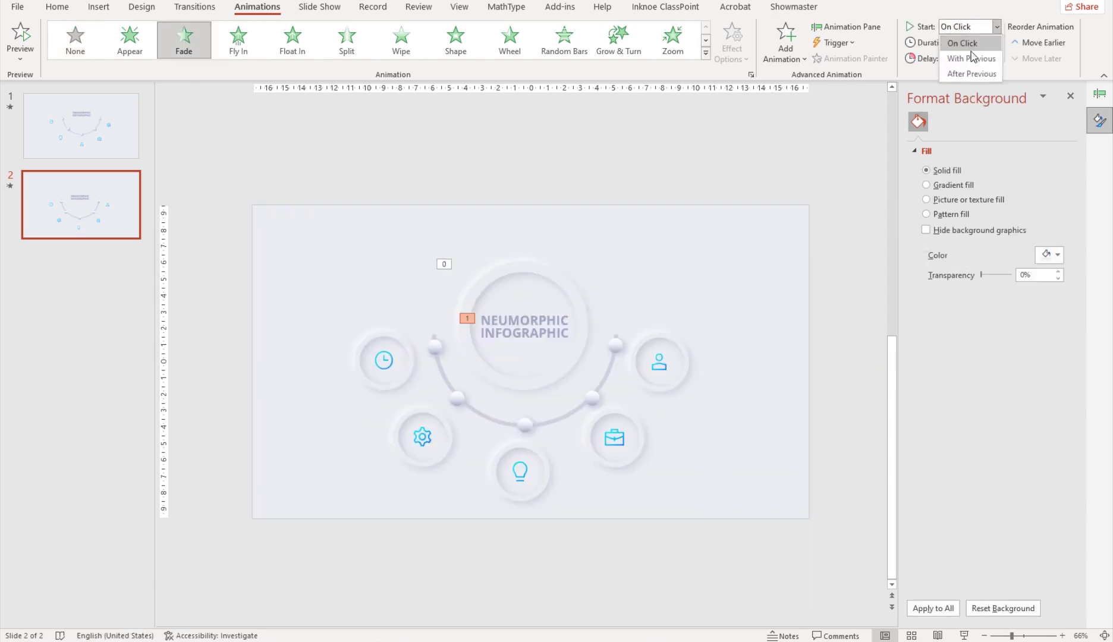
{"action": "left_click", "coordinate": [967, 56]}
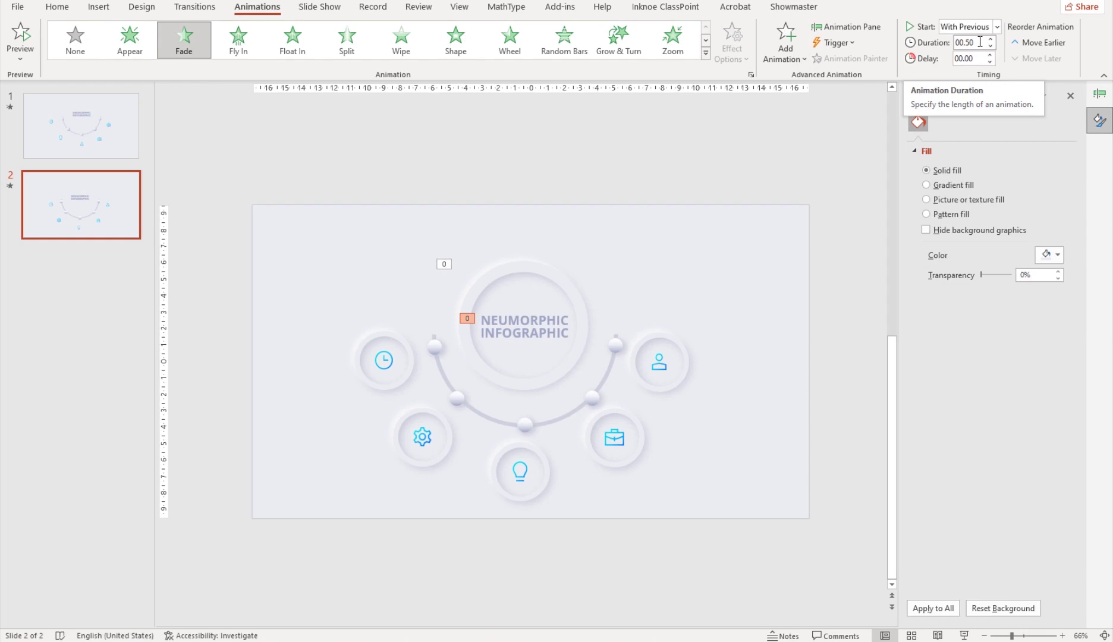
{"action": "left_click", "coordinate": [991, 55]}
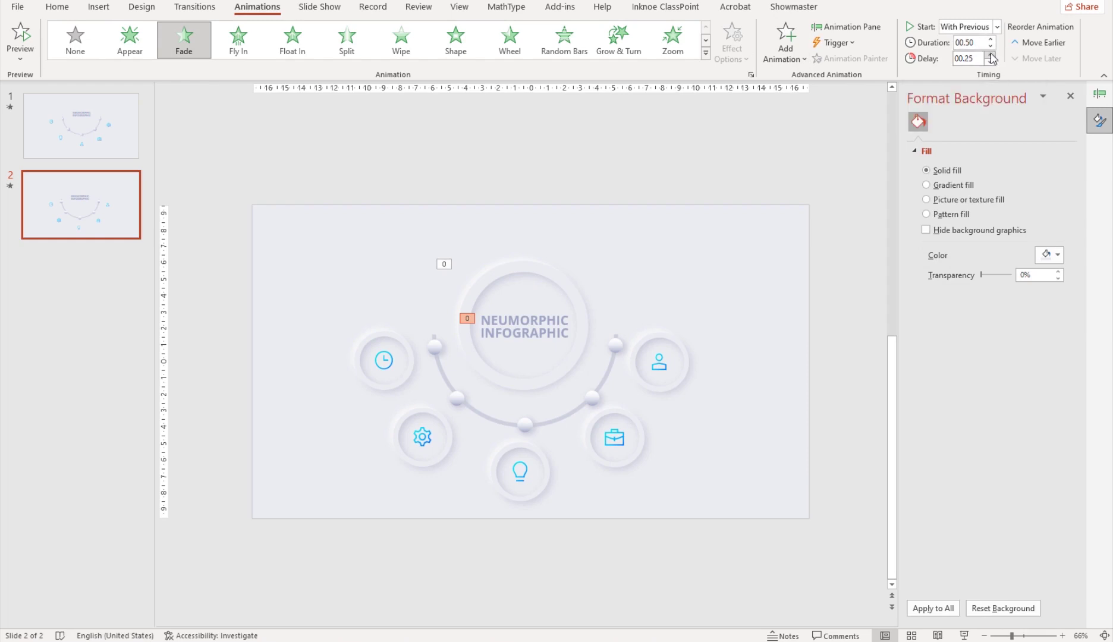
{"action": "left_click", "coordinate": [991, 55]}
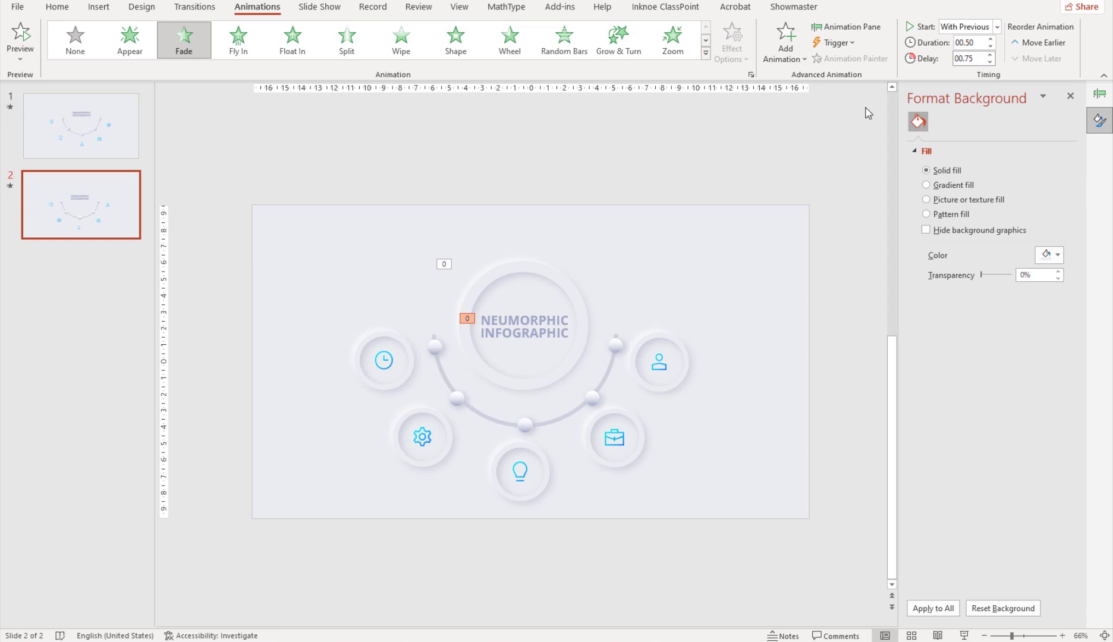
{"action": "left_click", "coordinate": [671, 166]}
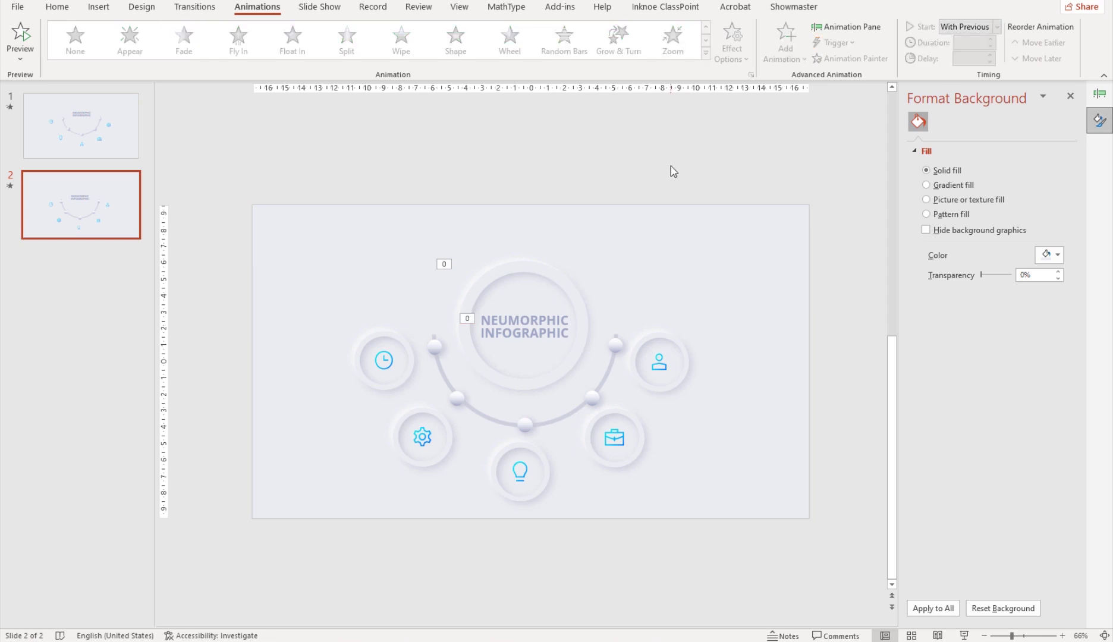
{"action": "left_click", "coordinate": [547, 423]}
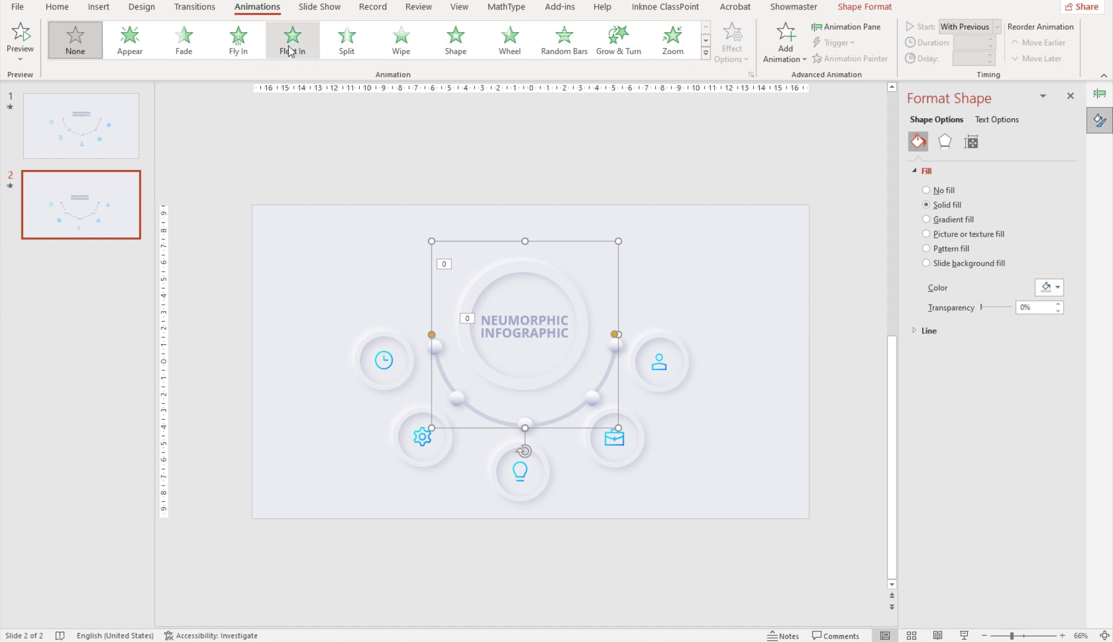
{"action": "left_click", "coordinate": [417, 48]}
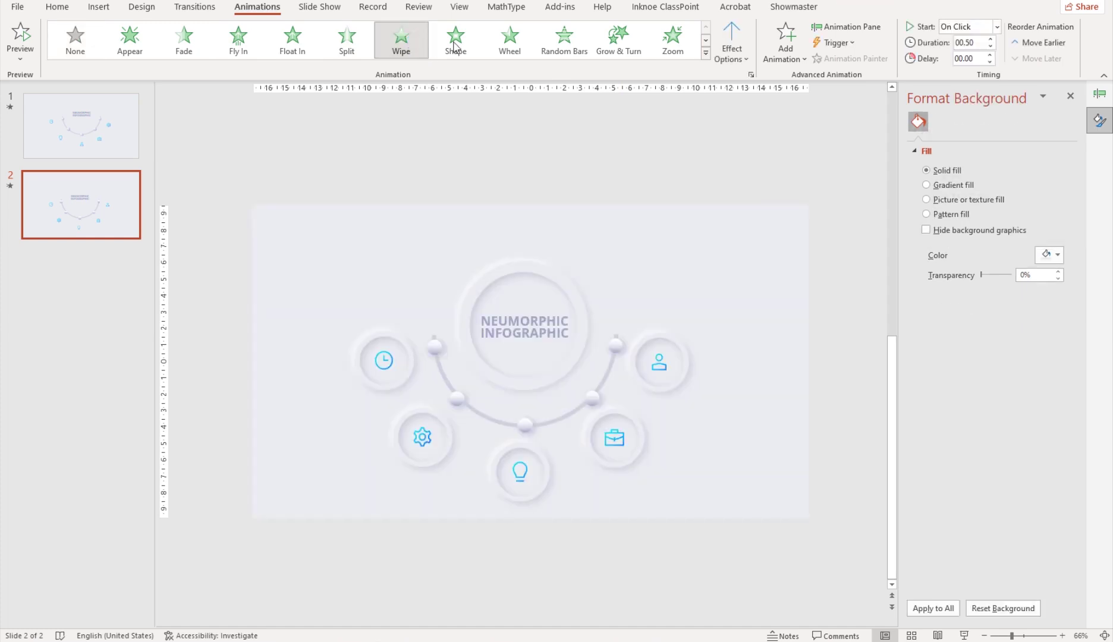
{"action": "left_click", "coordinate": [747, 63]}
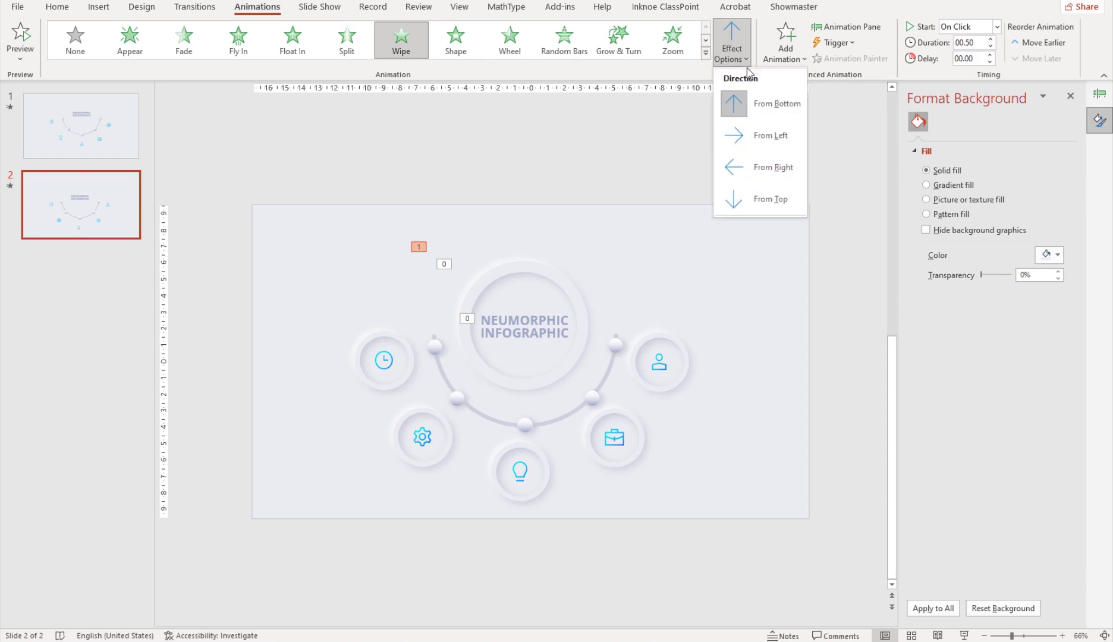
{"action": "left_click", "coordinate": [753, 146]}
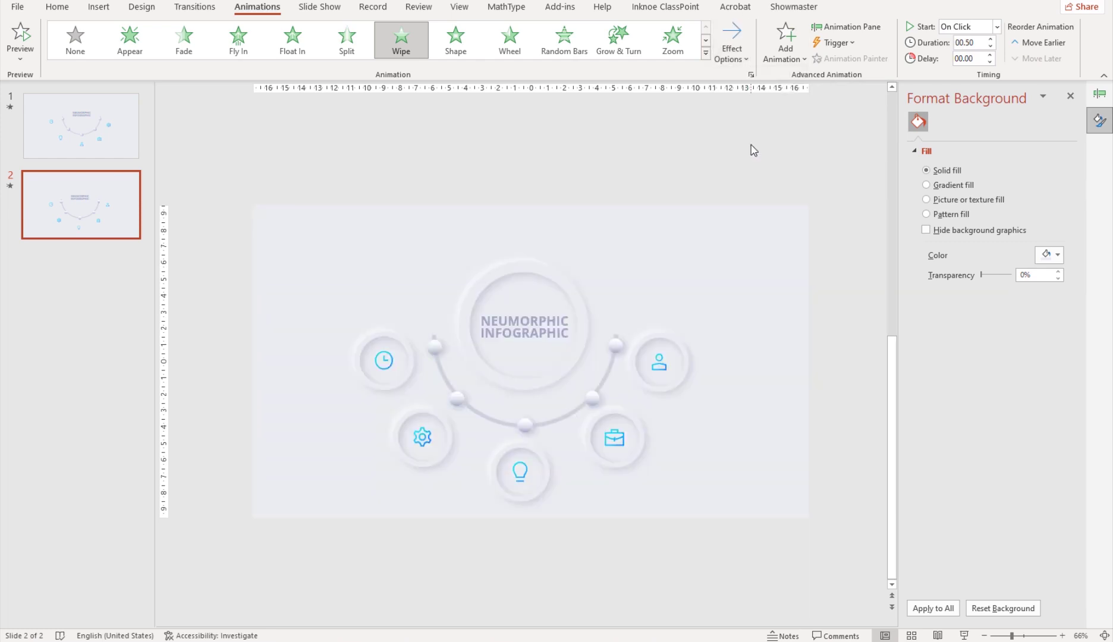
{"action": "left_click", "coordinate": [976, 26]}
{"action": "left_click", "coordinate": [955, 59]}
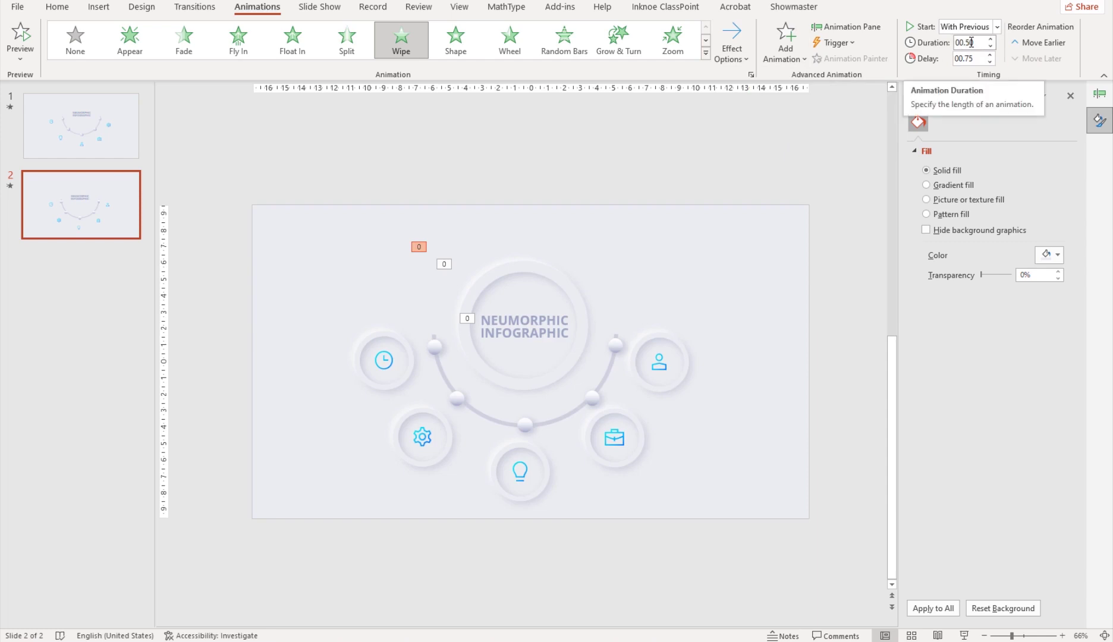
{"action": "left_click", "coordinate": [991, 40]}
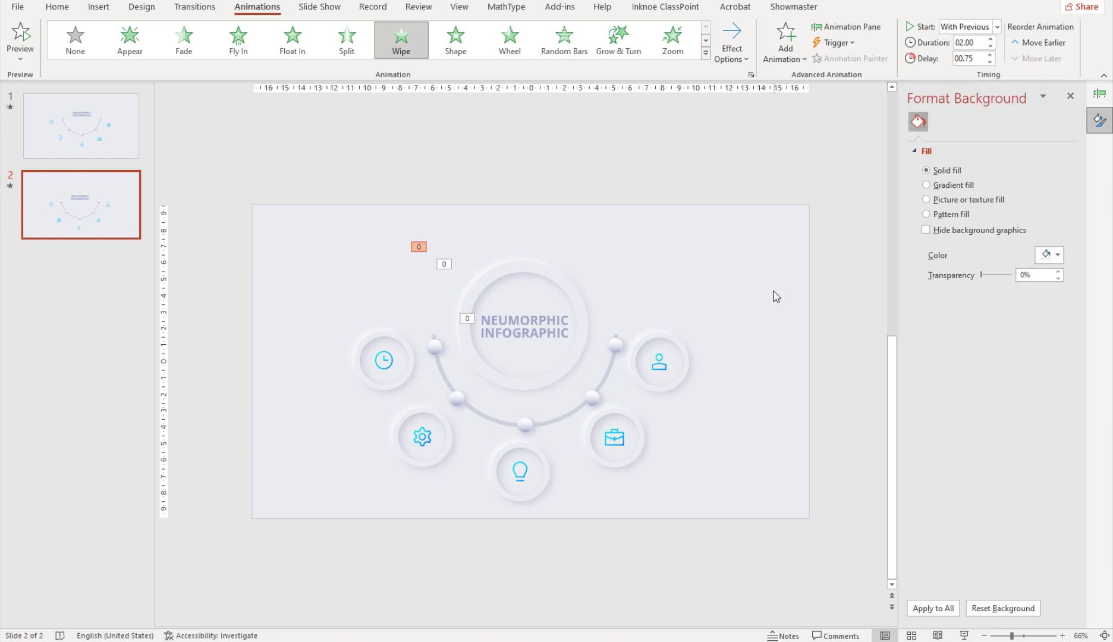
{"action": "left_click", "coordinate": [965, 635]}
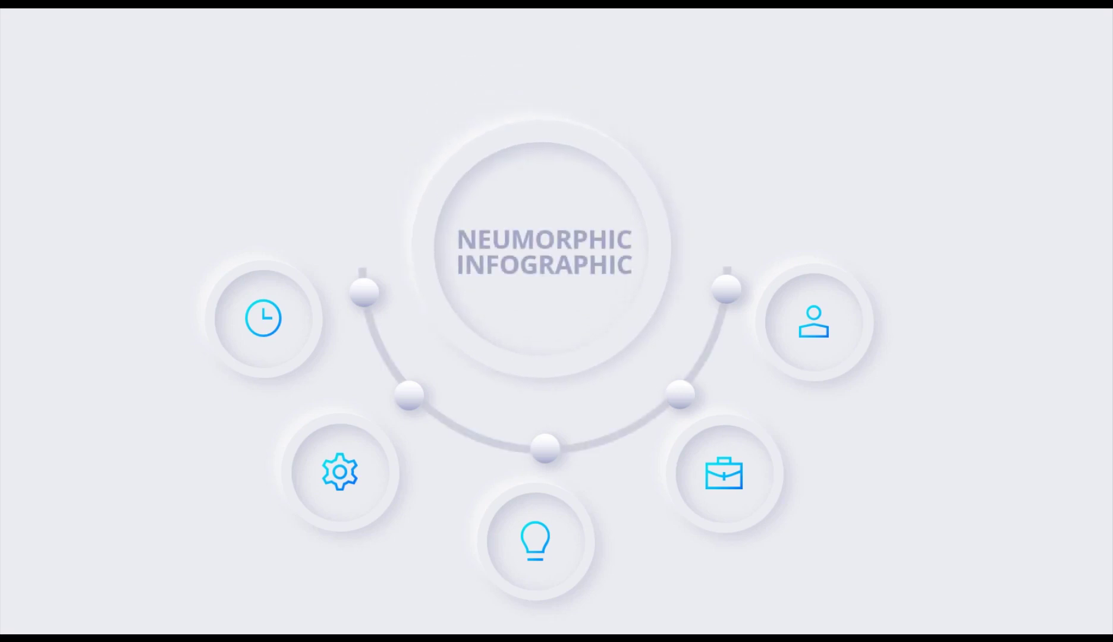
{"action": "key", "text": "Escape"}
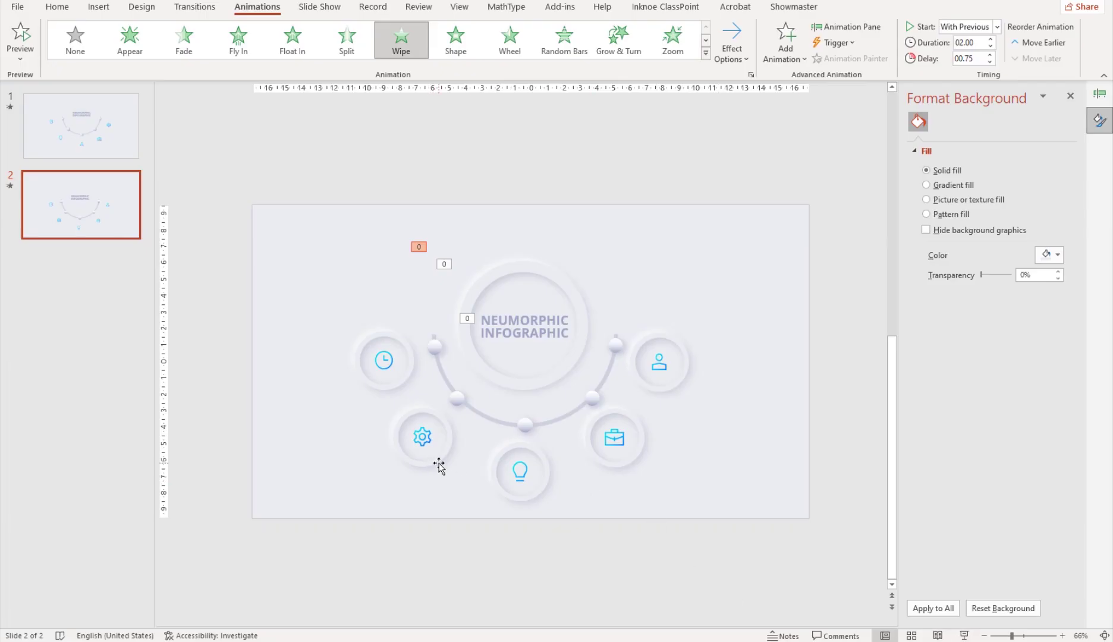
Give the top-left knob dot a Zoom entrance starting With Previous
{"action": "left_click", "coordinate": [435, 347]}
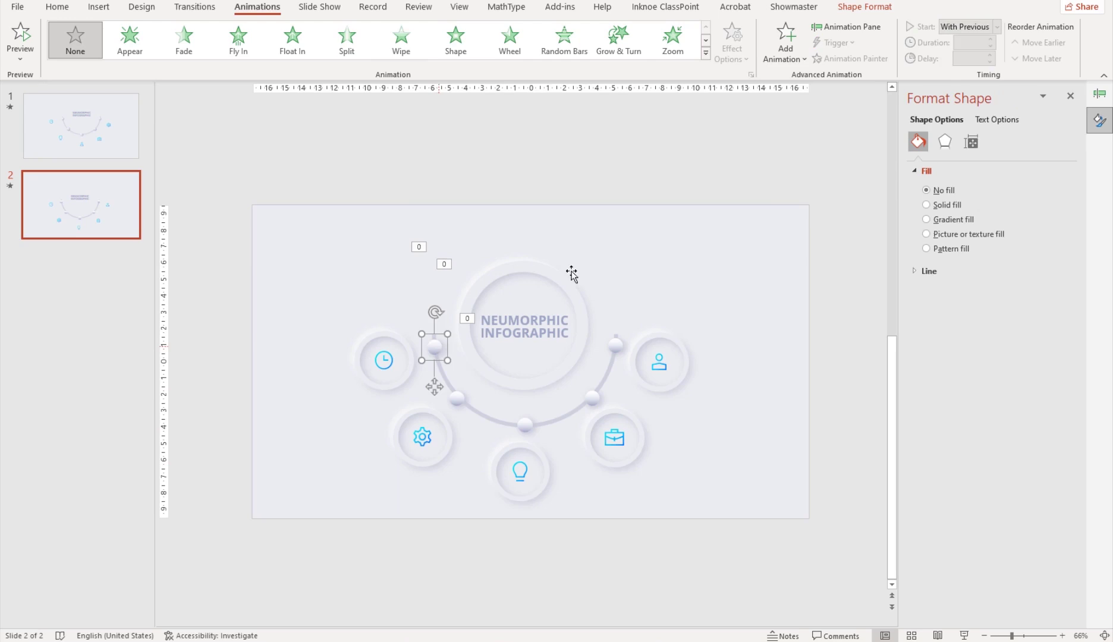
{"action": "left_click", "coordinate": [665, 45]}
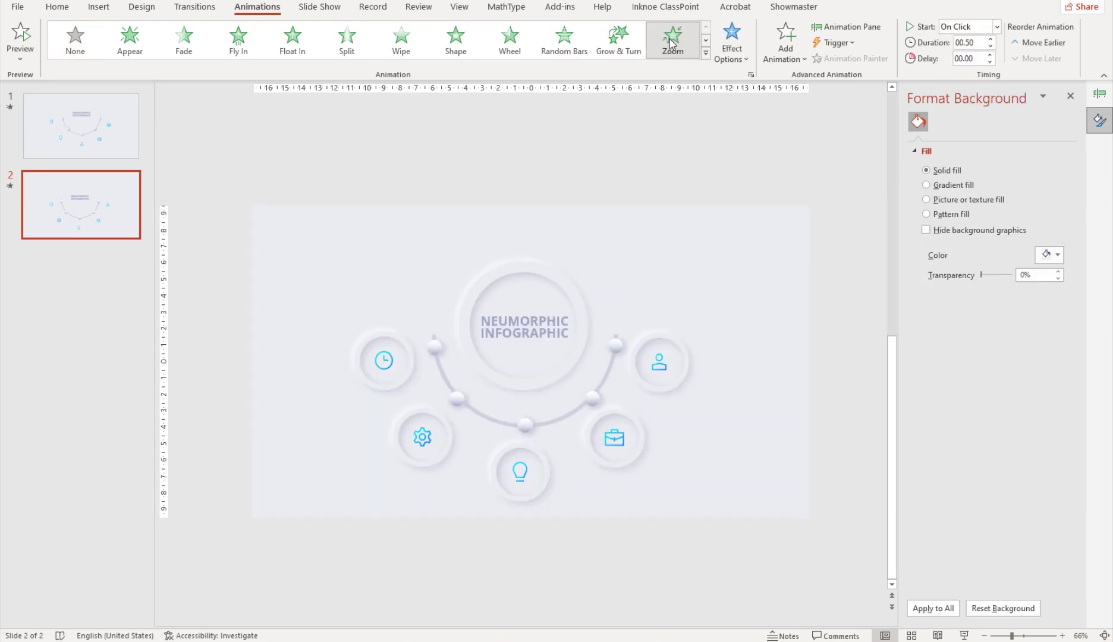
{"action": "left_click", "coordinate": [968, 28]}
{"action": "left_click", "coordinate": [967, 58]}
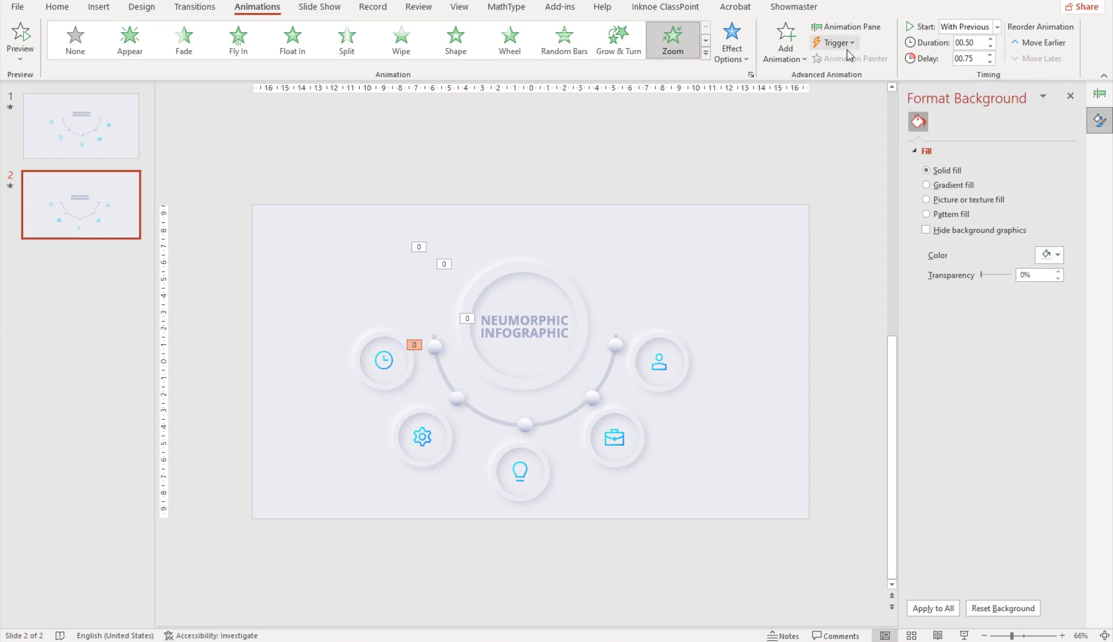
Copy the Zoom animation with Animation Painter onto the lower-left, bottom, lower-right and top-right knobs
{"action": "left_click", "coordinate": [435, 347]}
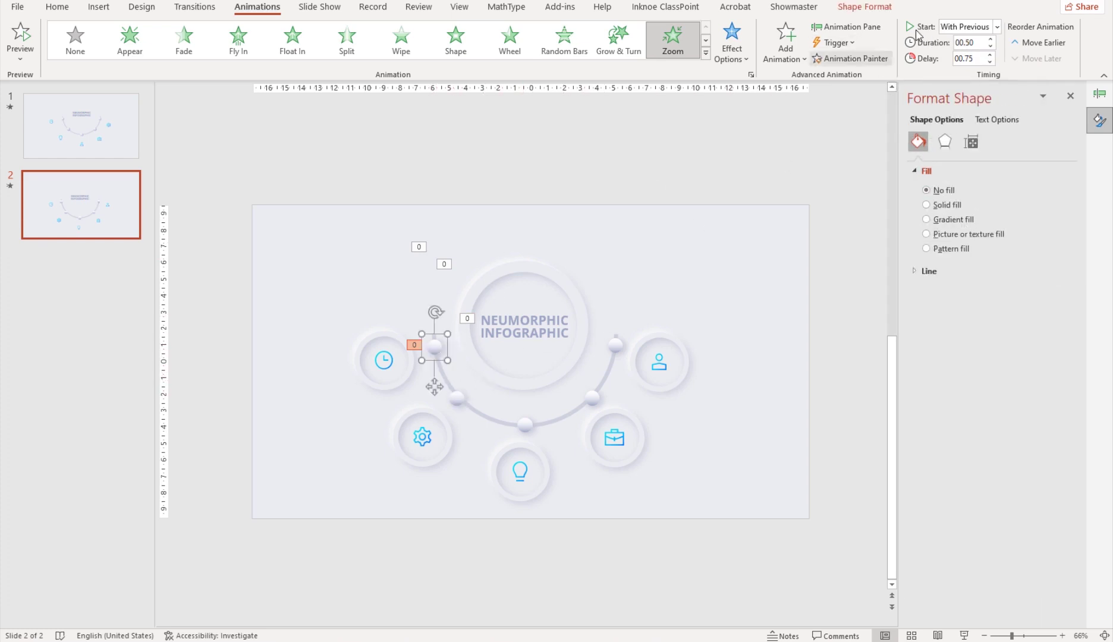
{"action": "left_click", "coordinate": [878, 59]}
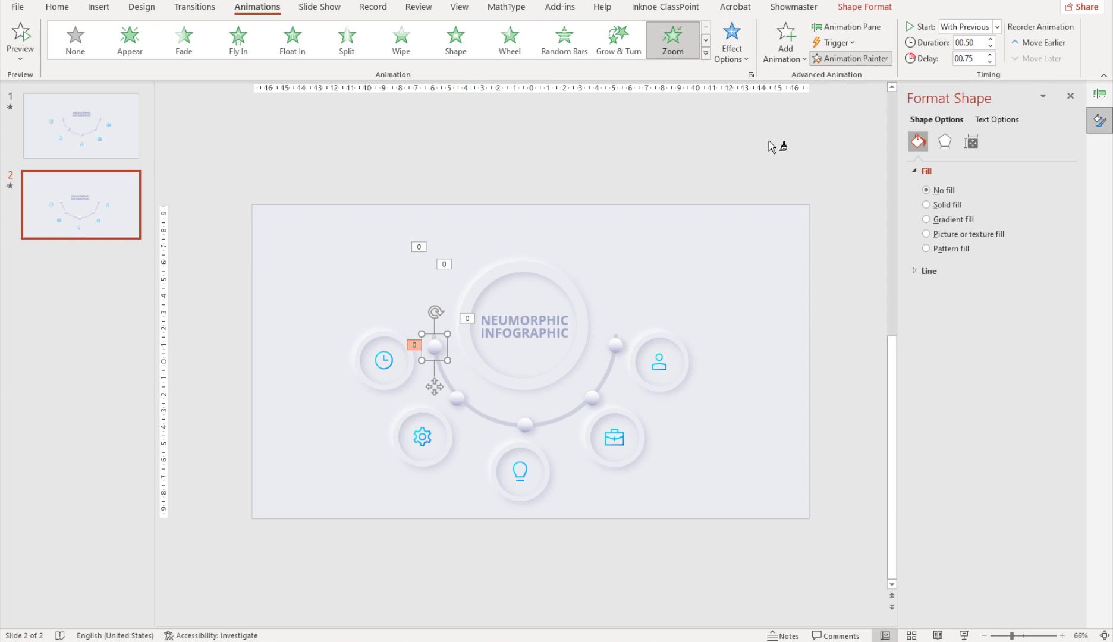
{"action": "left_click", "coordinate": [456, 398]}
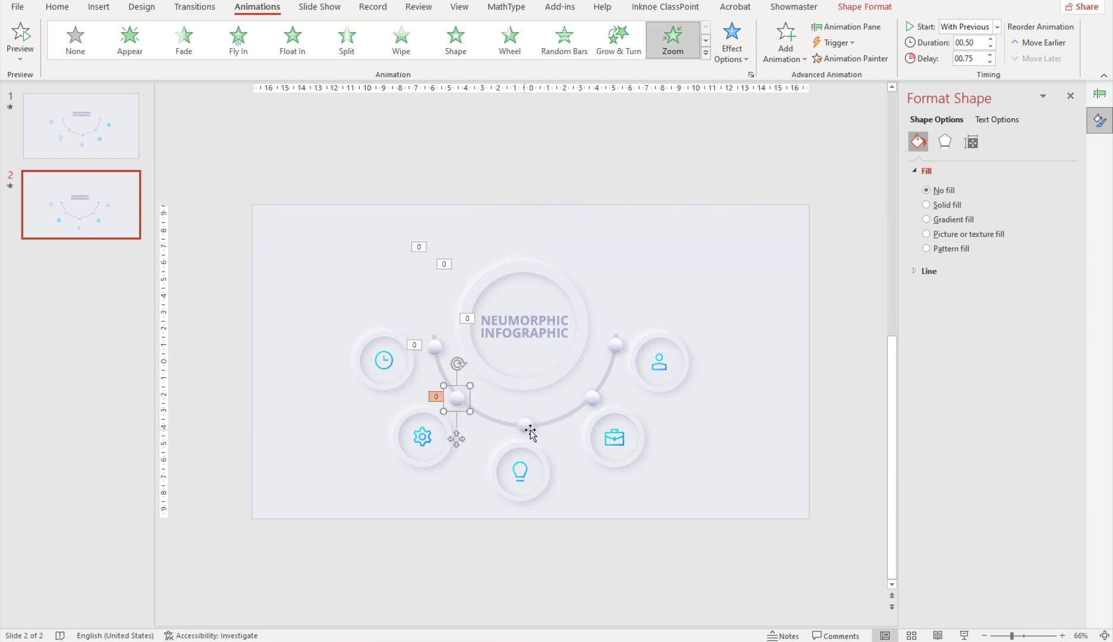
{"action": "left_click", "coordinate": [873, 59]}
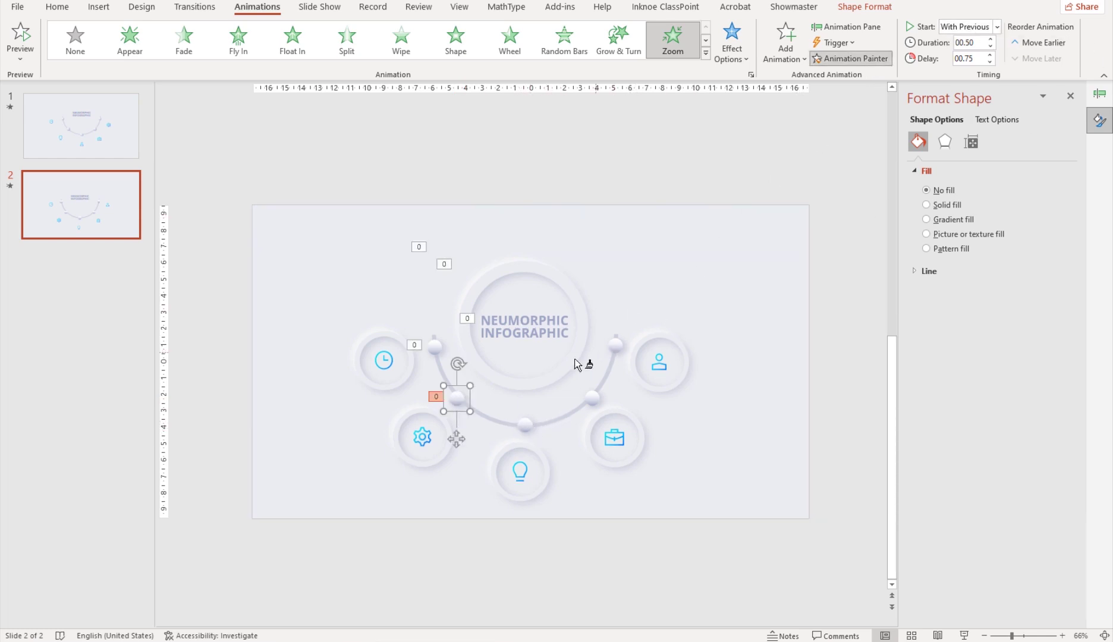
{"action": "left_click", "coordinate": [528, 428]}
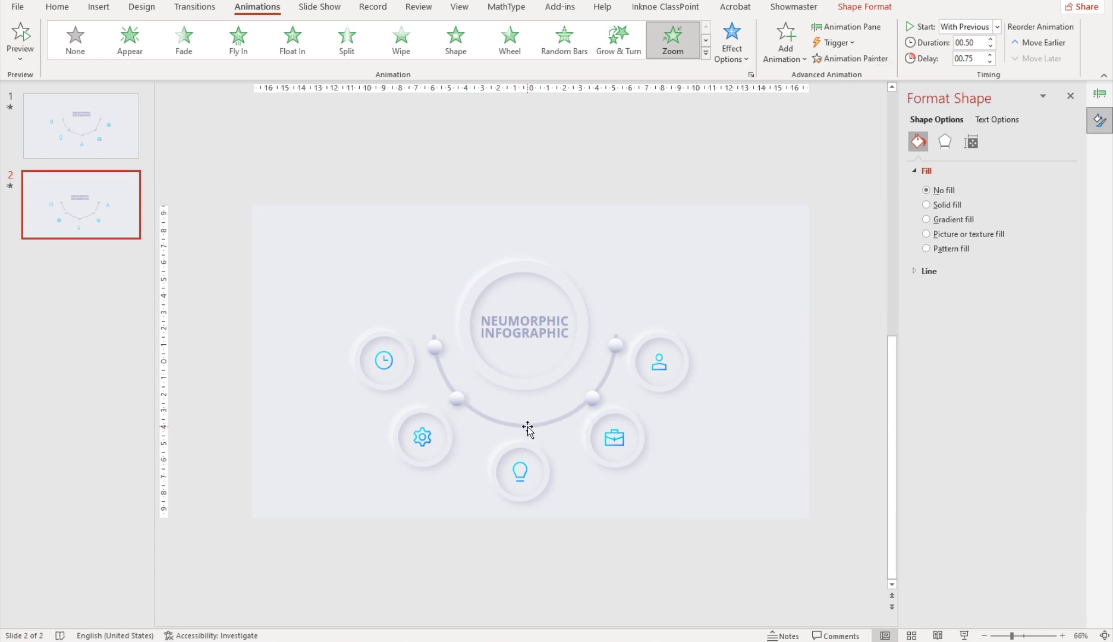
{"action": "left_click", "coordinate": [872, 59]}
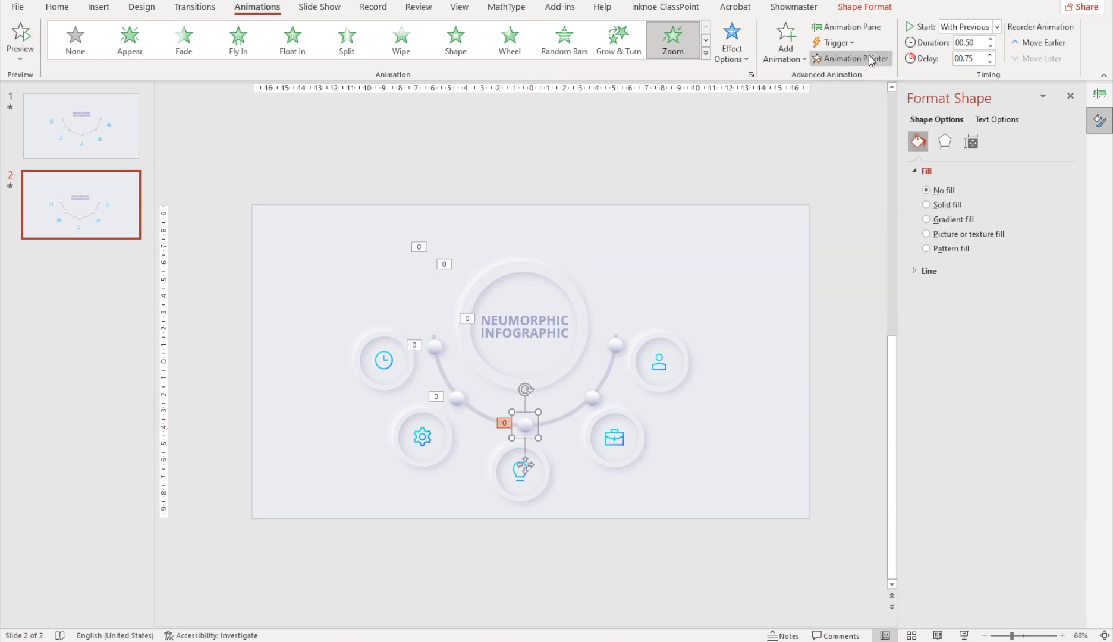
{"action": "left_click", "coordinate": [594, 398]}
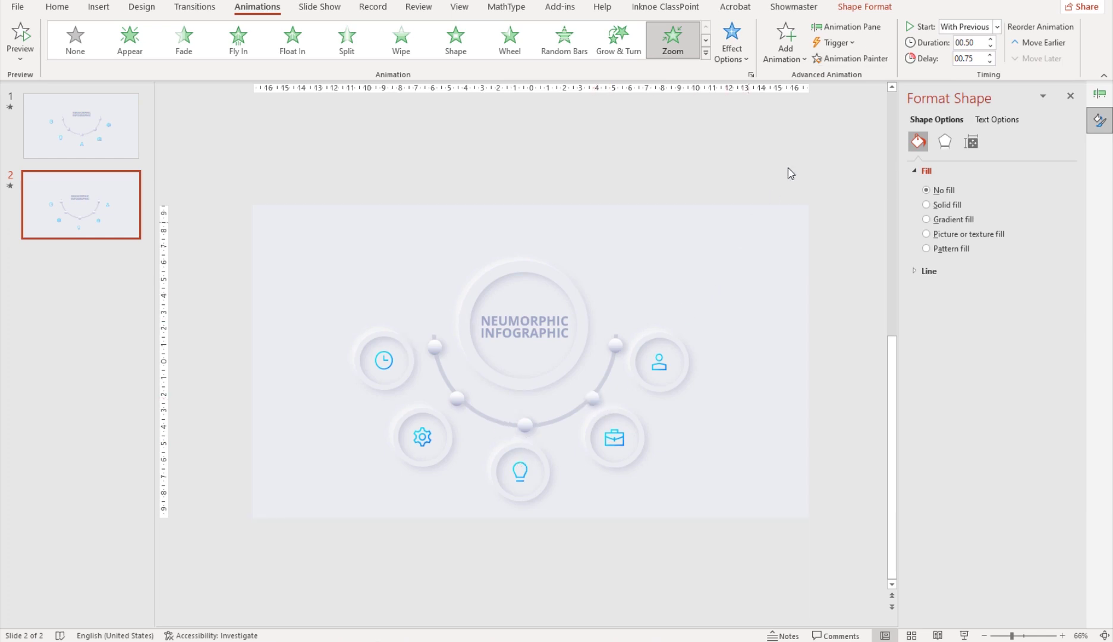
{"action": "left_click", "coordinate": [856, 59]}
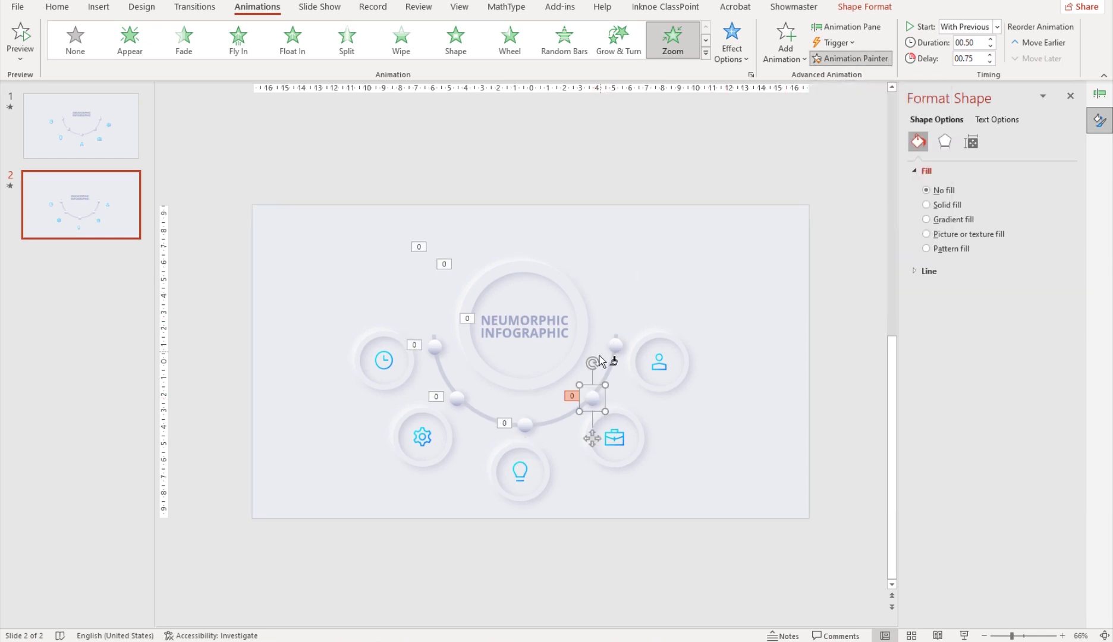
{"action": "left_click", "coordinate": [615, 347]}
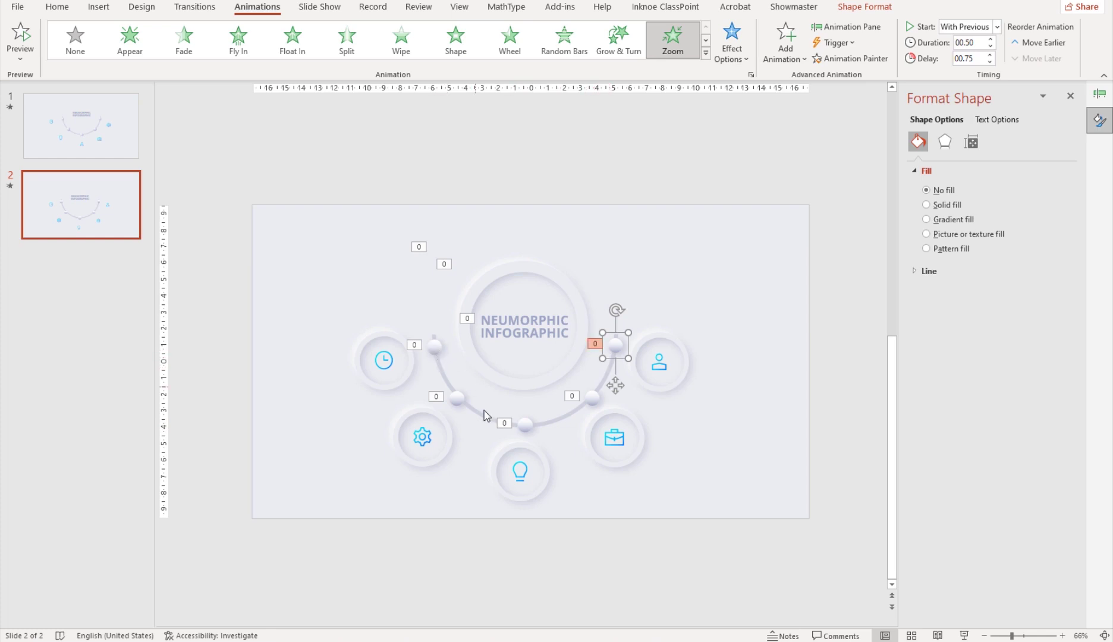
Set the lower-left knob's delay to 1.15 s and the bottom knob's to 1.55 s
{"action": "left_click", "coordinate": [458, 400]}
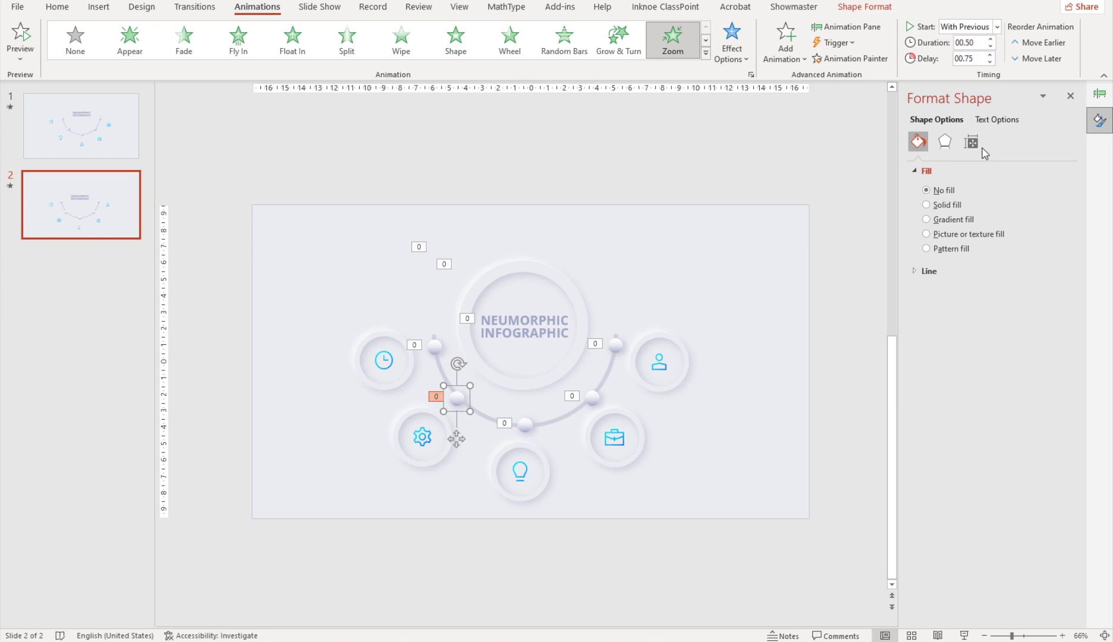
{"action": "left_click_drag", "start_coordinate": [951, 58], "coordinate": [976, 66]}
{"action": "type", "text": "0"}
{"action": "key", "text": "Return"}
{"action": "left_click", "coordinate": [525, 426]}
{"action": "left_click_drag", "start_coordinate": [955, 58], "coordinate": [973, 62]}
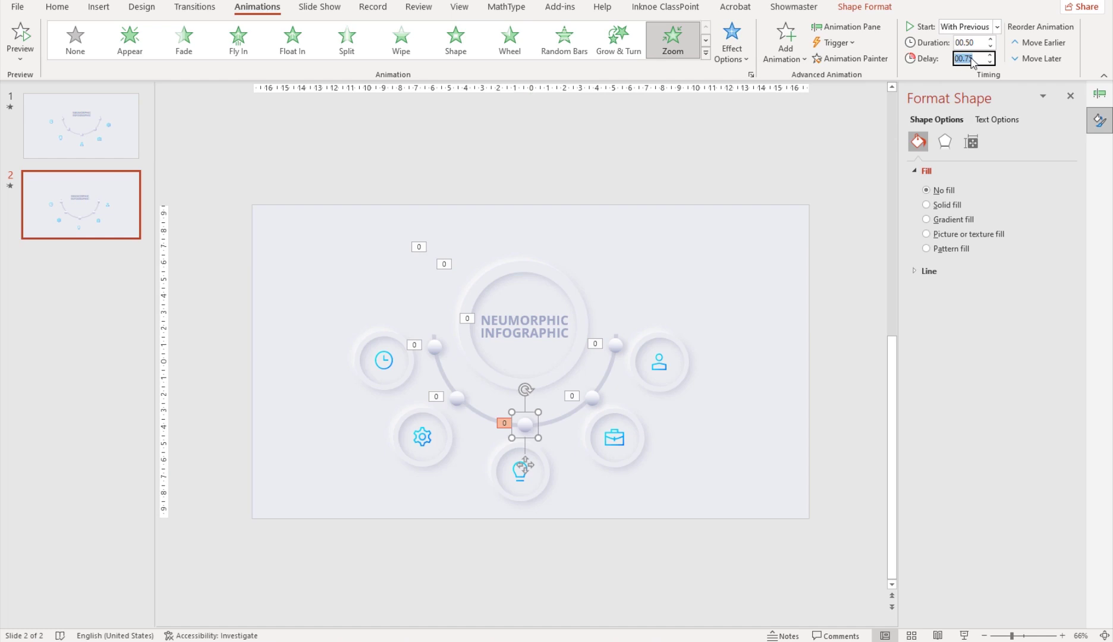
{"action": "type", "text": "0"}
{"action": "key", "text": "Return"}
Raise the lower-right knob's delay, set the top-right knob to 2.35 s, and preview the slide show
{"action": "left_click", "coordinate": [594, 398]}
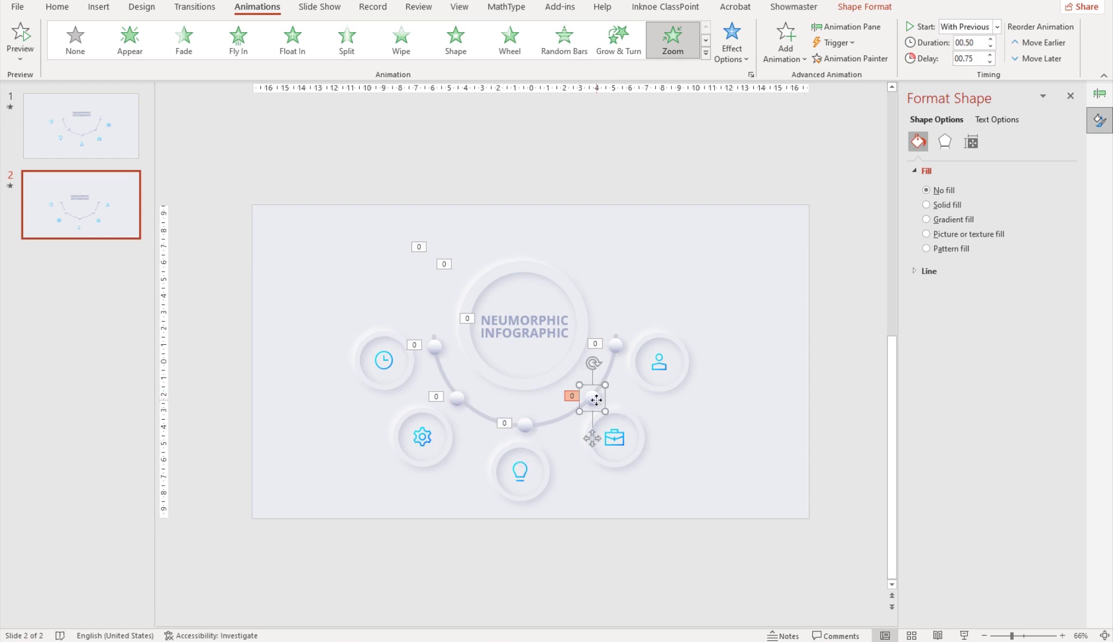
{"action": "left_click", "coordinate": [969, 58]}
{"action": "type", "text": "01"}
{"action": "left_click", "coordinate": [619, 346]}
{"action": "left_click", "coordinate": [978, 59]}
{"action": "type", "text": "0"}
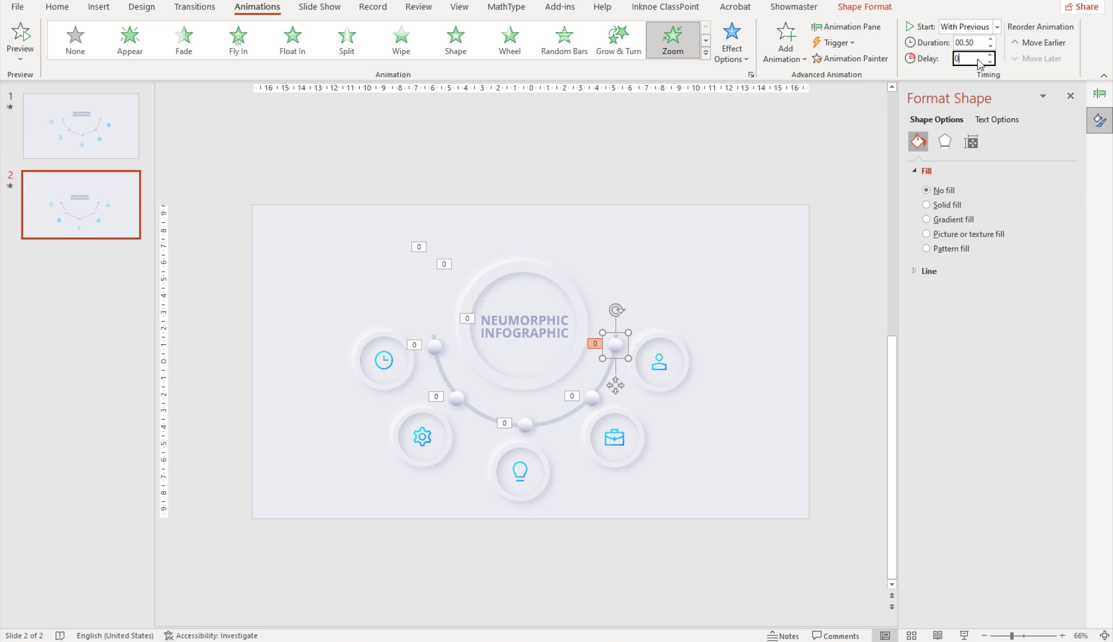
{"action": "key", "text": "Return"}
{"action": "left_click", "coordinate": [963, 635]}
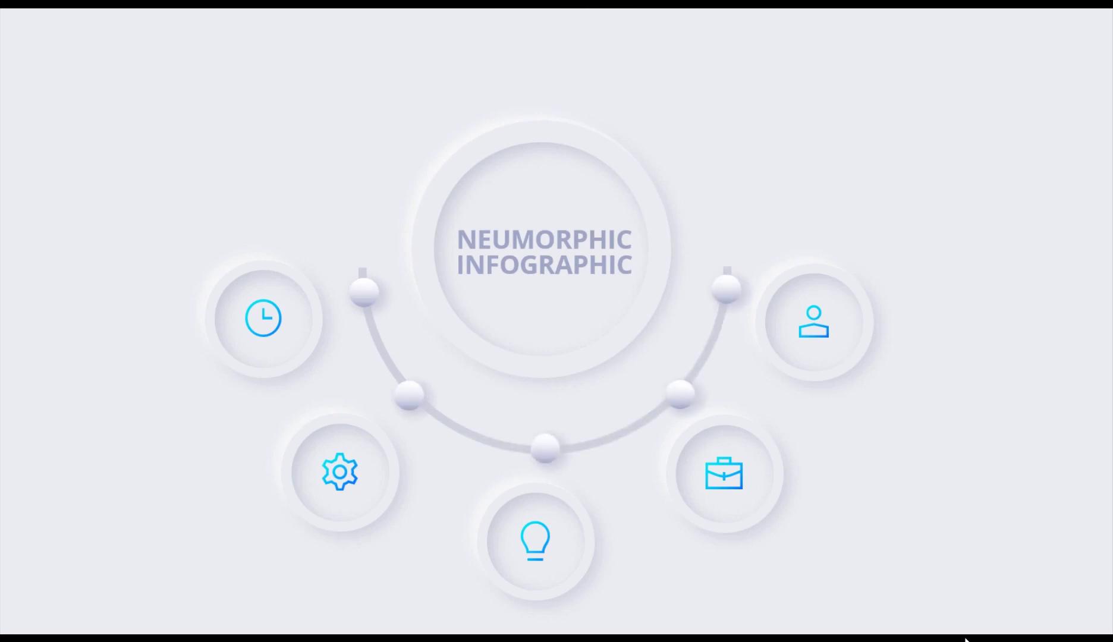
{"action": "key", "text": "Escape"}
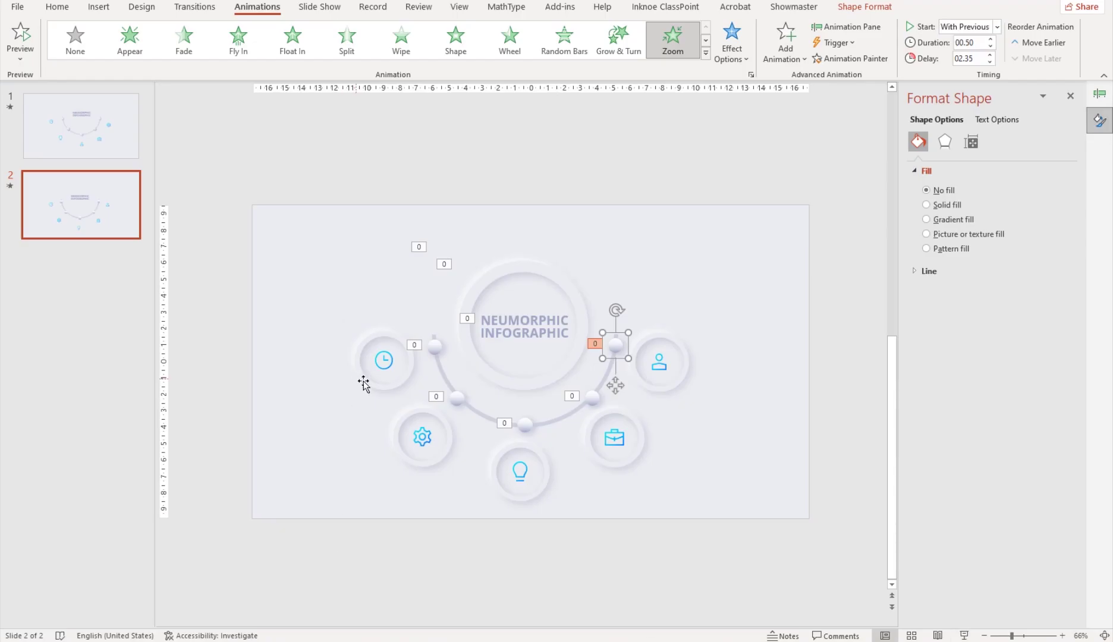
{"action": "left_click", "coordinate": [363, 384]}
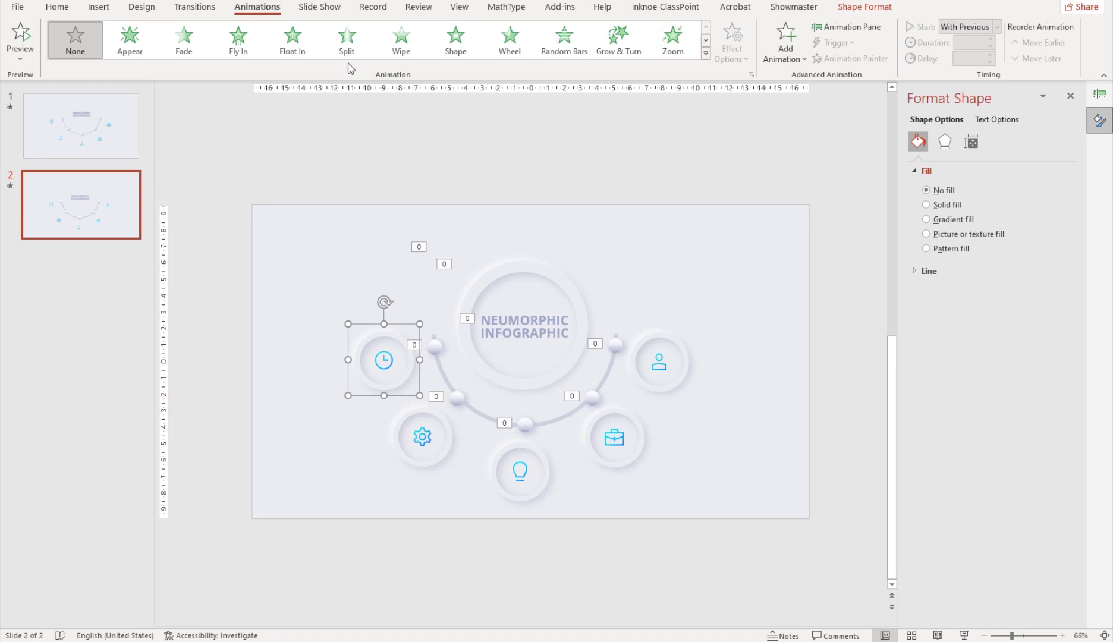
Give the clock ring a Fly In entrance, With Previous, lasting 1 second
{"action": "left_click", "coordinate": [249, 50]}
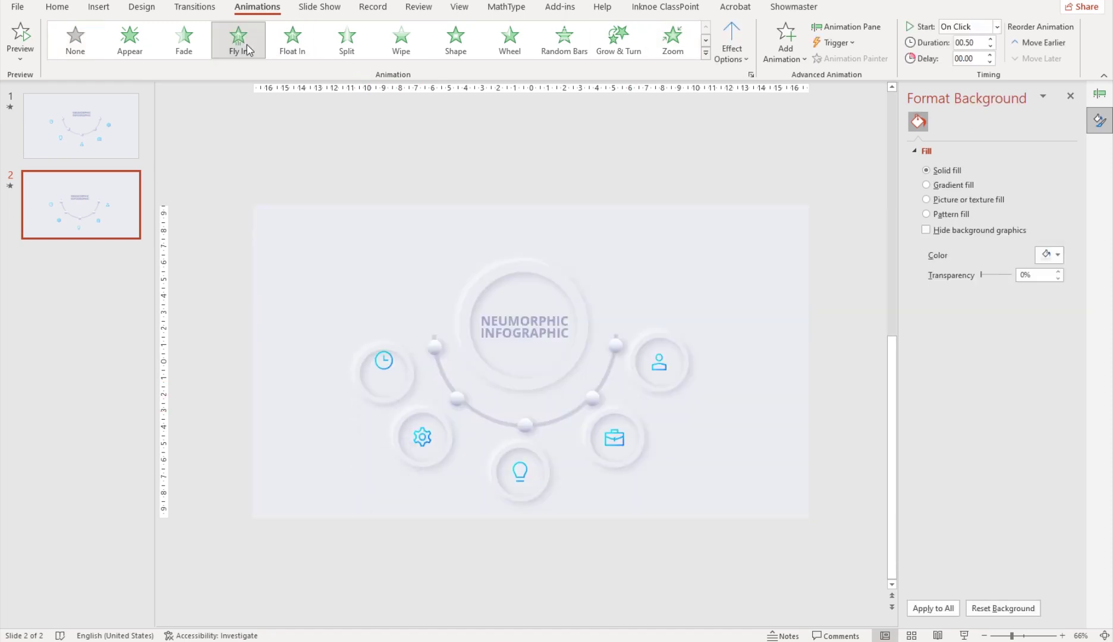
{"action": "left_click", "coordinate": [751, 74]}
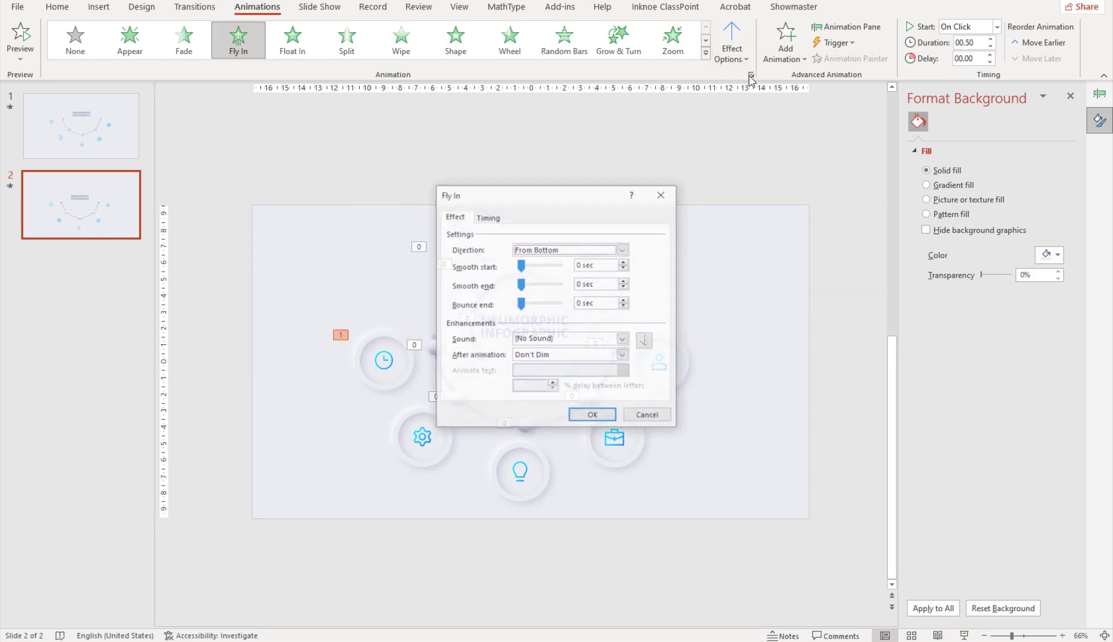
{"action": "left_click", "coordinate": [662, 194]}
{"action": "left_click", "coordinate": [997, 26]}
{"action": "left_click", "coordinate": [982, 46]}
{"action": "left_click_drag", "start_coordinate": [982, 46], "coordinate": [937, 44]}
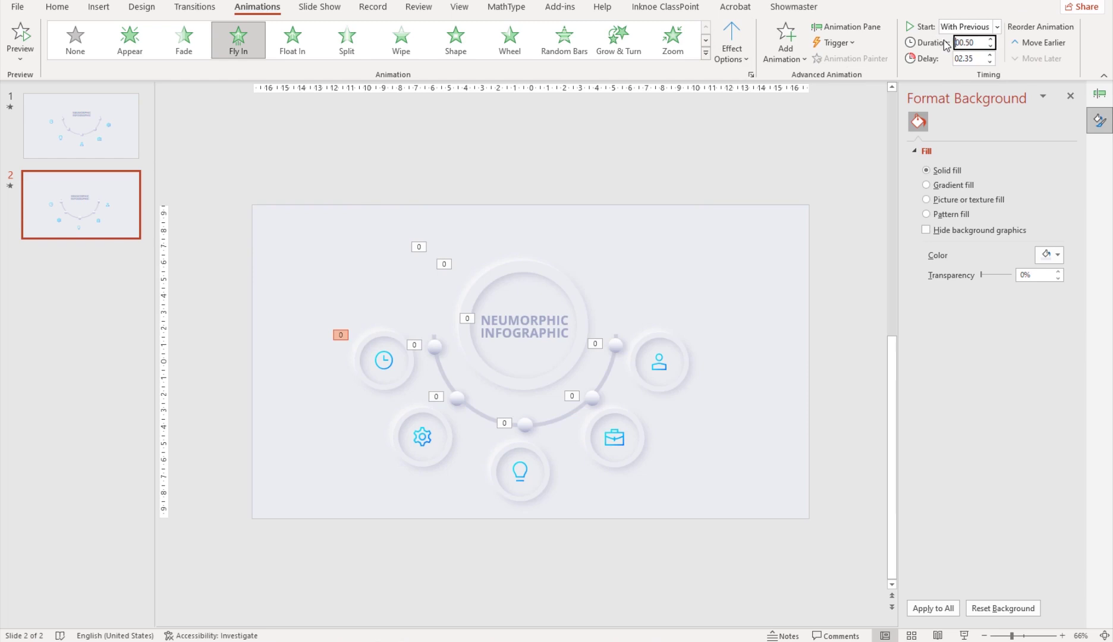
{"action": "left_click", "coordinate": [991, 40]}
Add a 1-second smooth end and make the clock ring fly in From Bottom-Left
{"action": "left_click", "coordinate": [752, 74]}
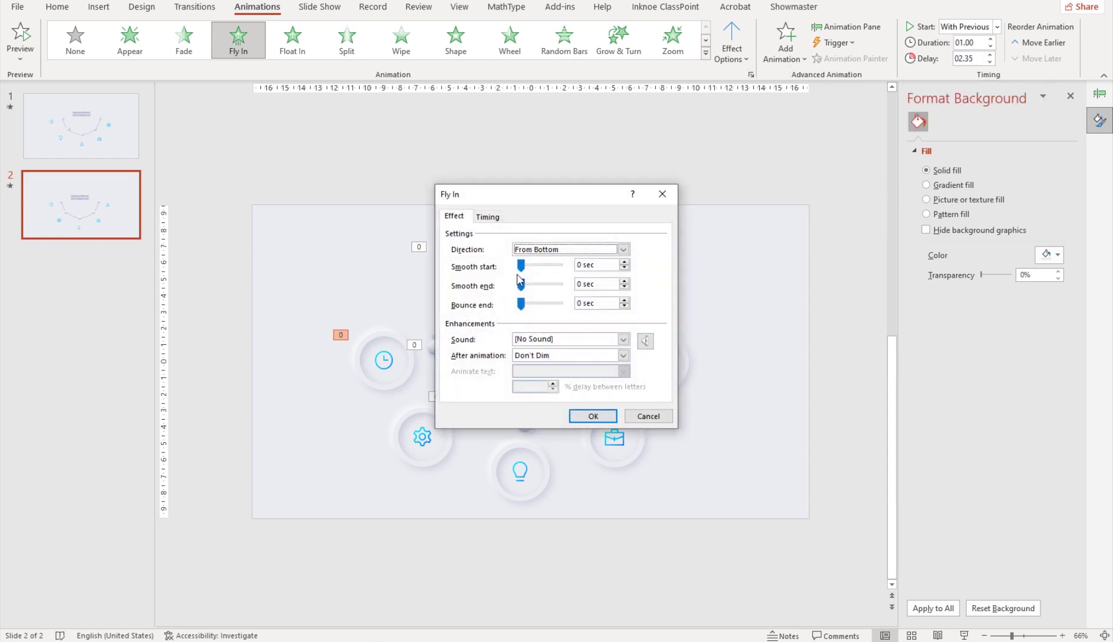
{"action": "left_click_drag", "start_coordinate": [521, 285], "coordinate": [559, 285]}
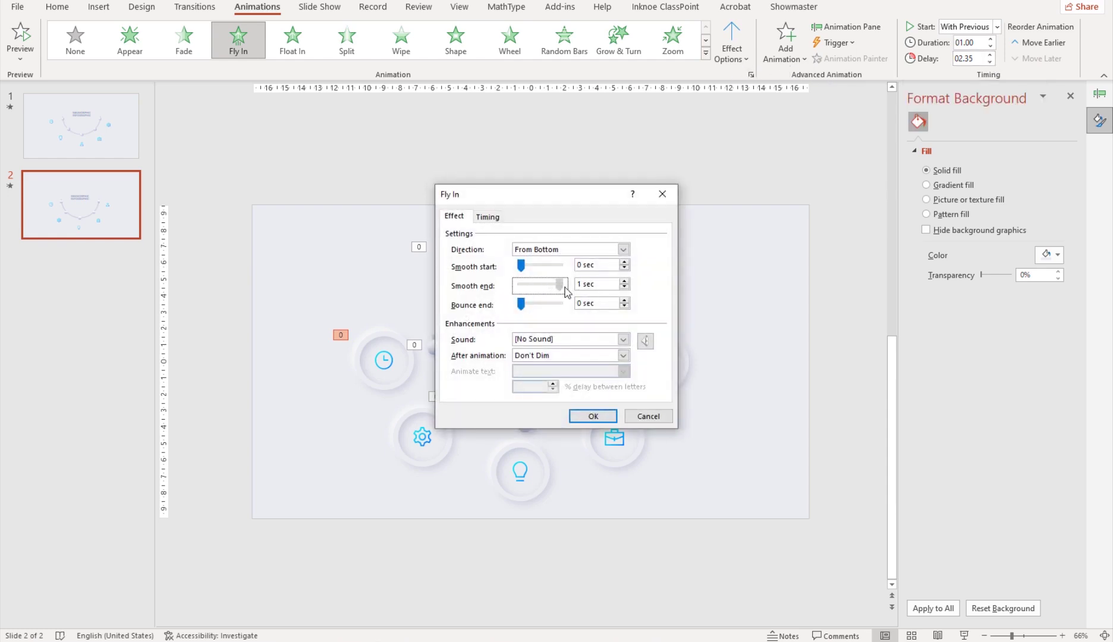
{"action": "left_click", "coordinate": [592, 417]}
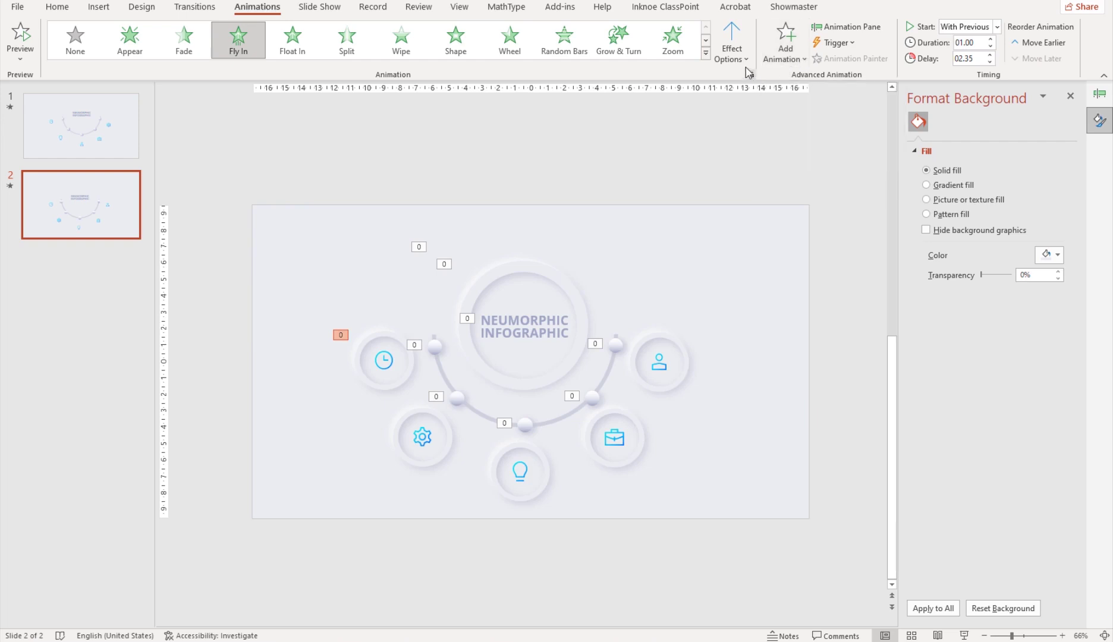
{"action": "left_click", "coordinate": [732, 52]}
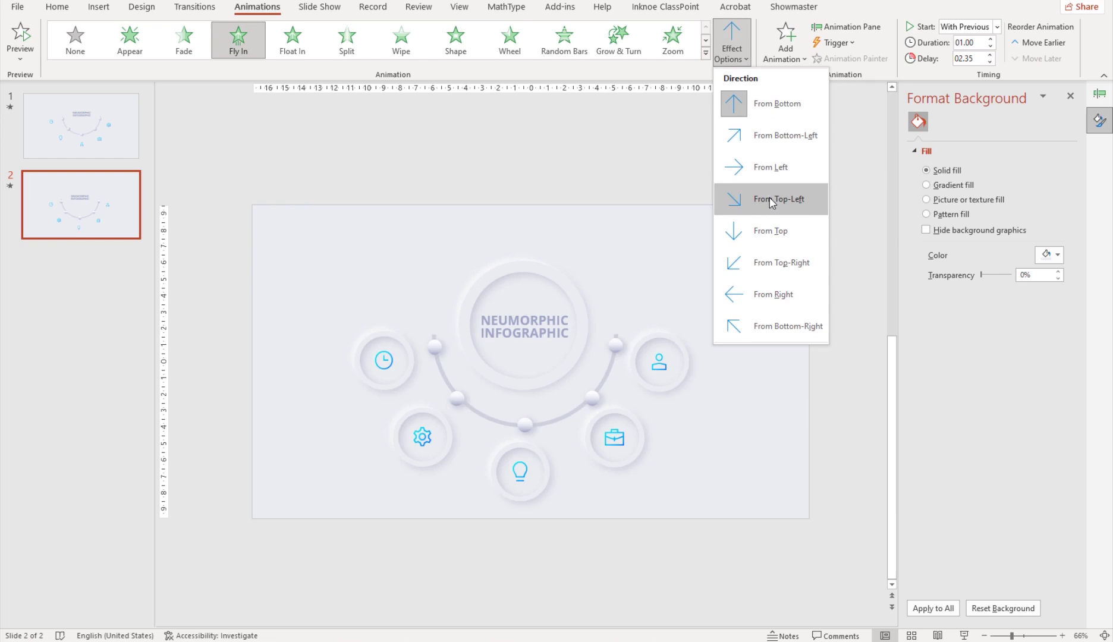
{"action": "left_click", "coordinate": [760, 138]}
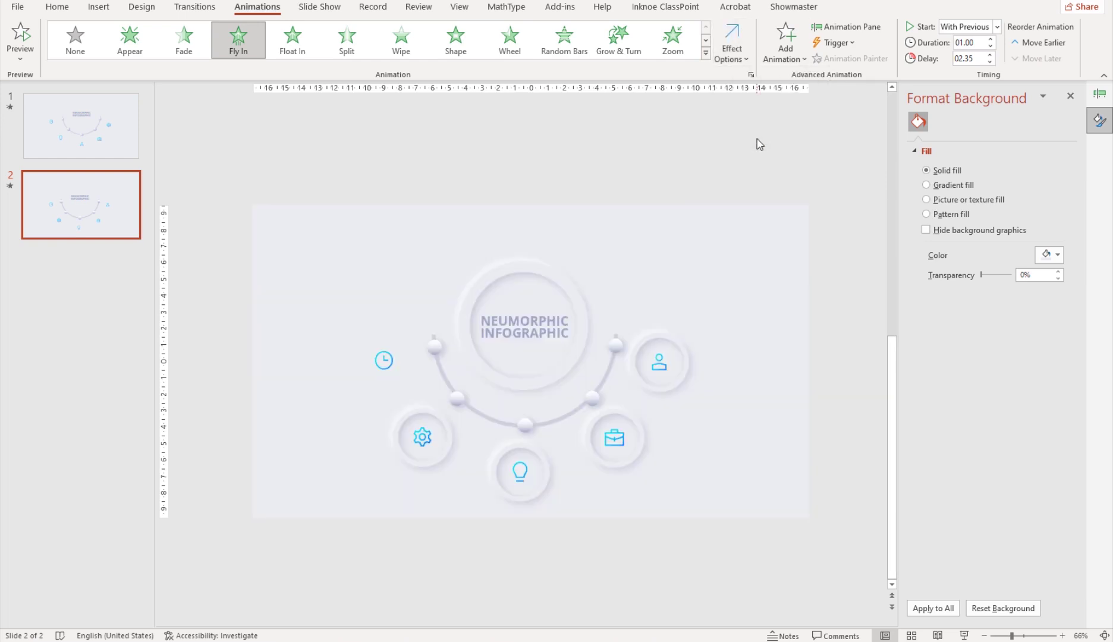
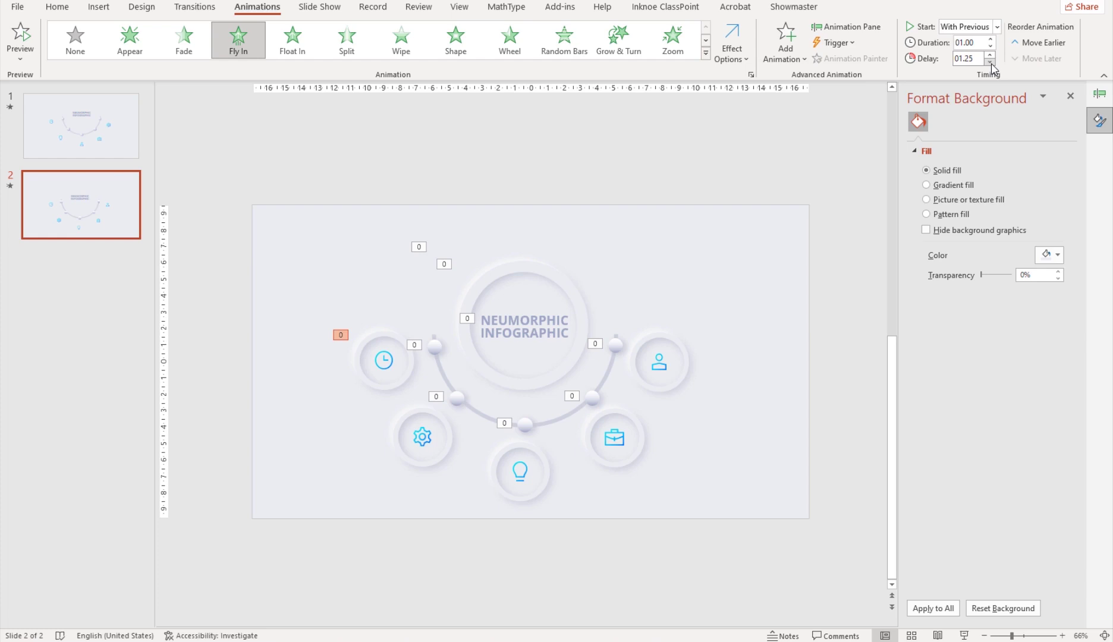
Copy the clock circle's Fly In animation onto the gear, lightbulb, briefcase and person circles with Animation Painter
{"action": "left_click", "coordinate": [395, 385]}
{"action": "left_click", "coordinate": [823, 58]}
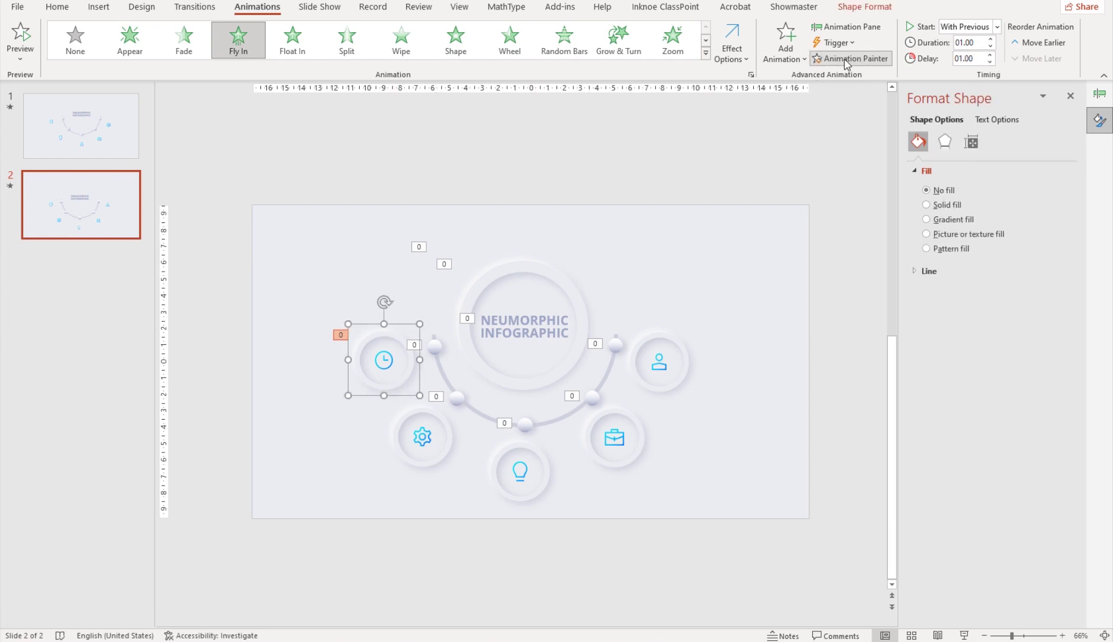
{"action": "left_click", "coordinate": [445, 452]}
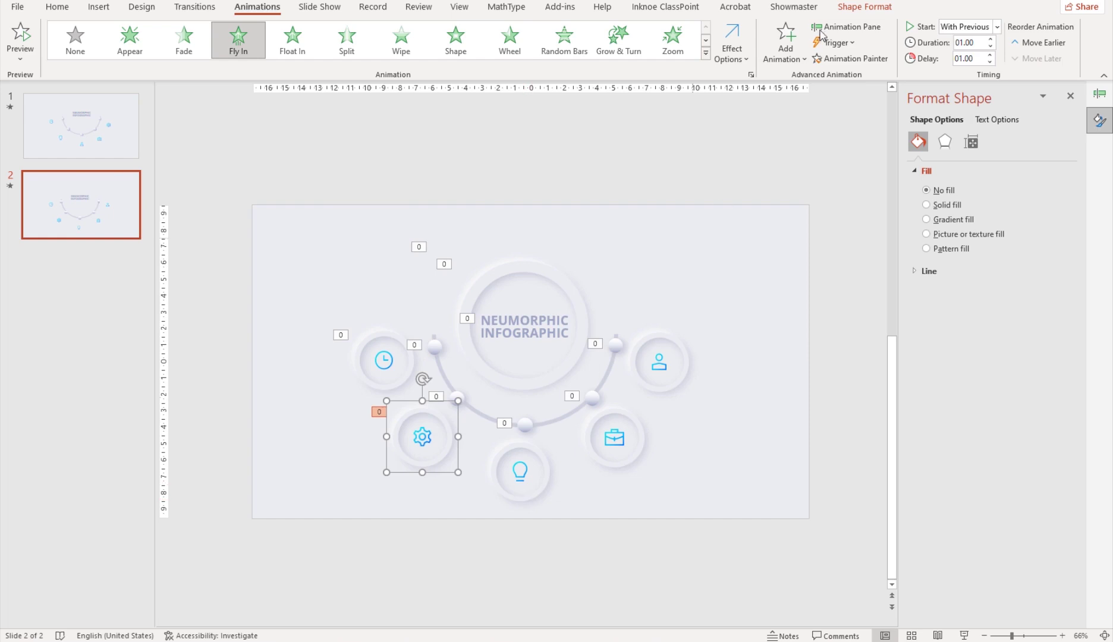
{"action": "left_click", "coordinate": [838, 58]}
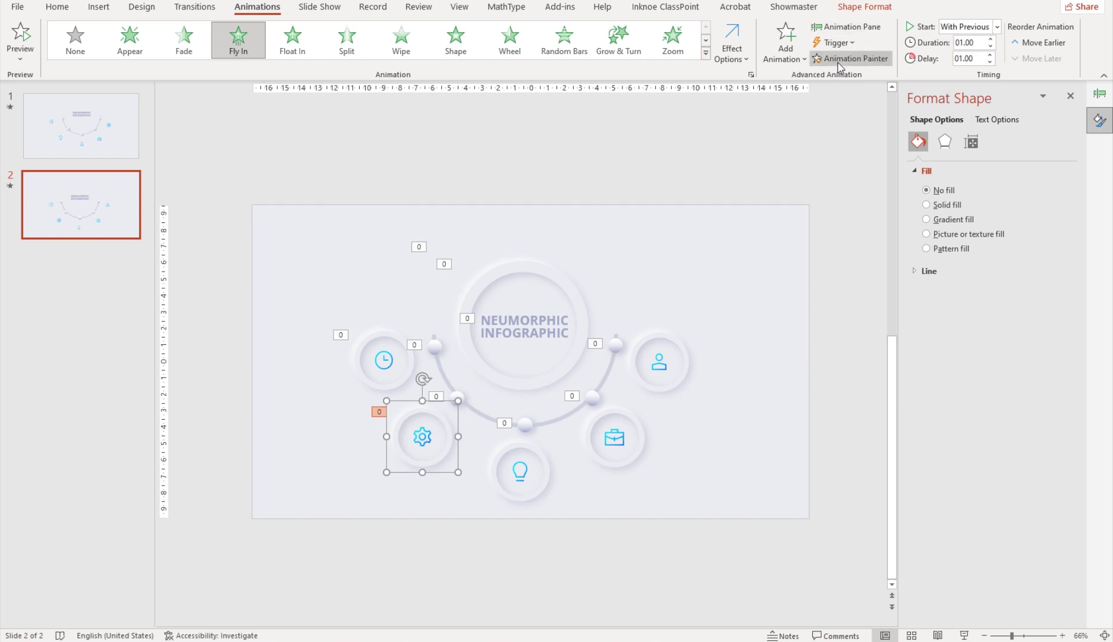
{"action": "left_click", "coordinate": [542, 489]}
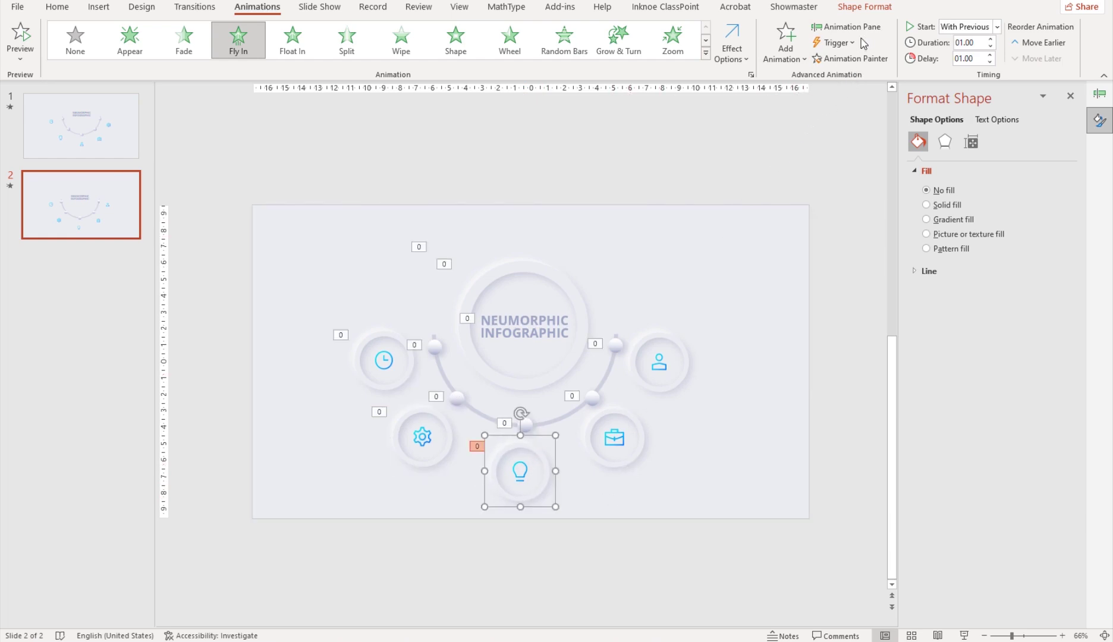
{"action": "left_click", "coordinate": [857, 60]}
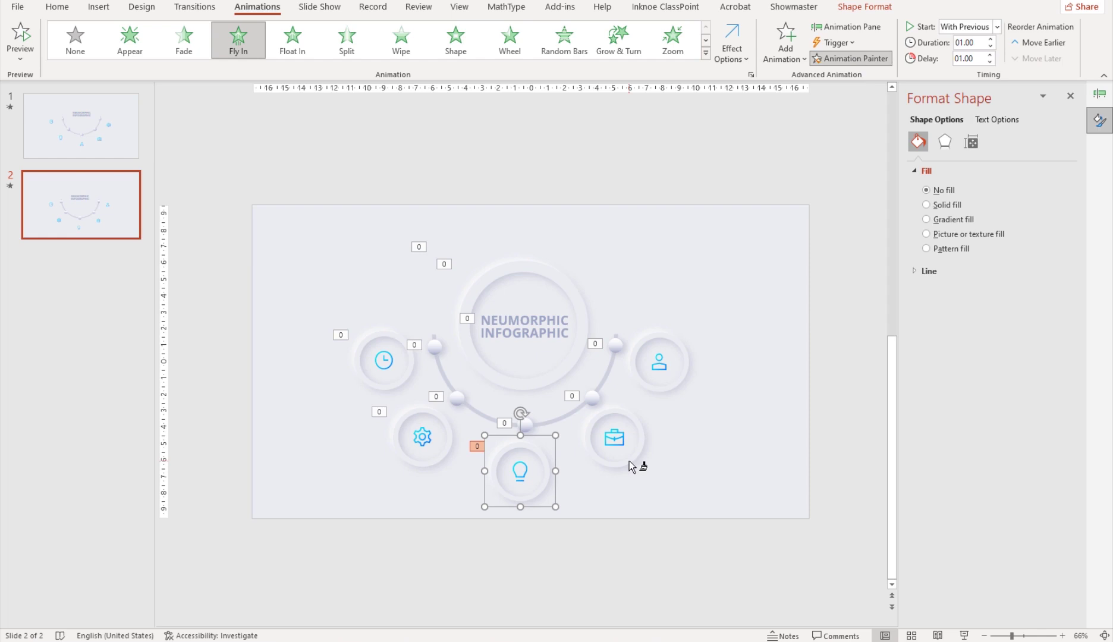
{"action": "left_click", "coordinate": [629, 461]}
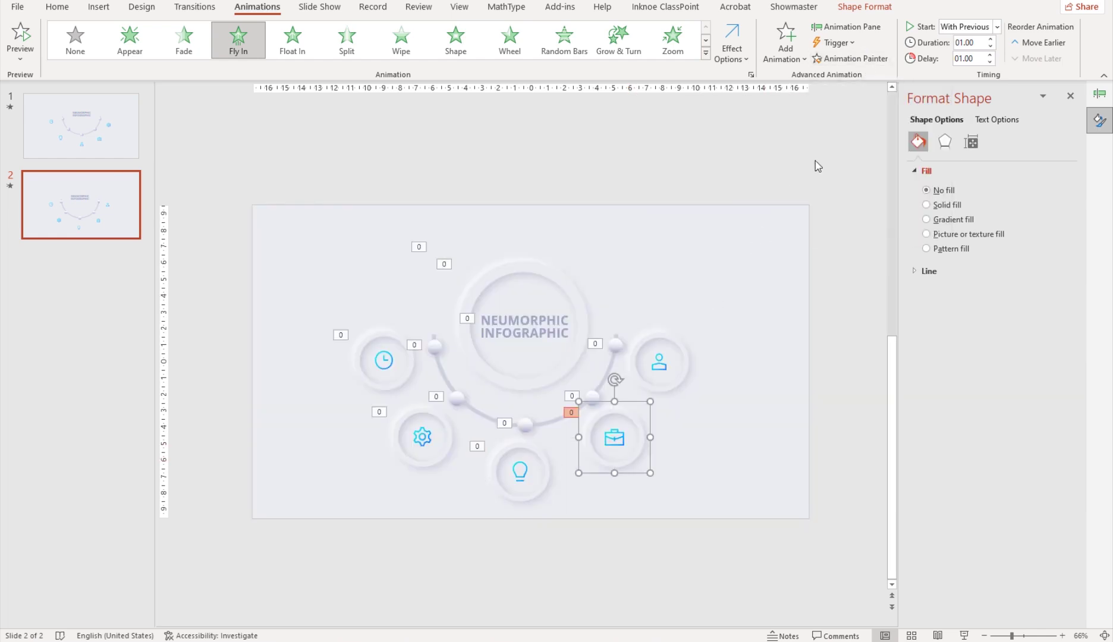
{"action": "left_click", "coordinate": [854, 60]}
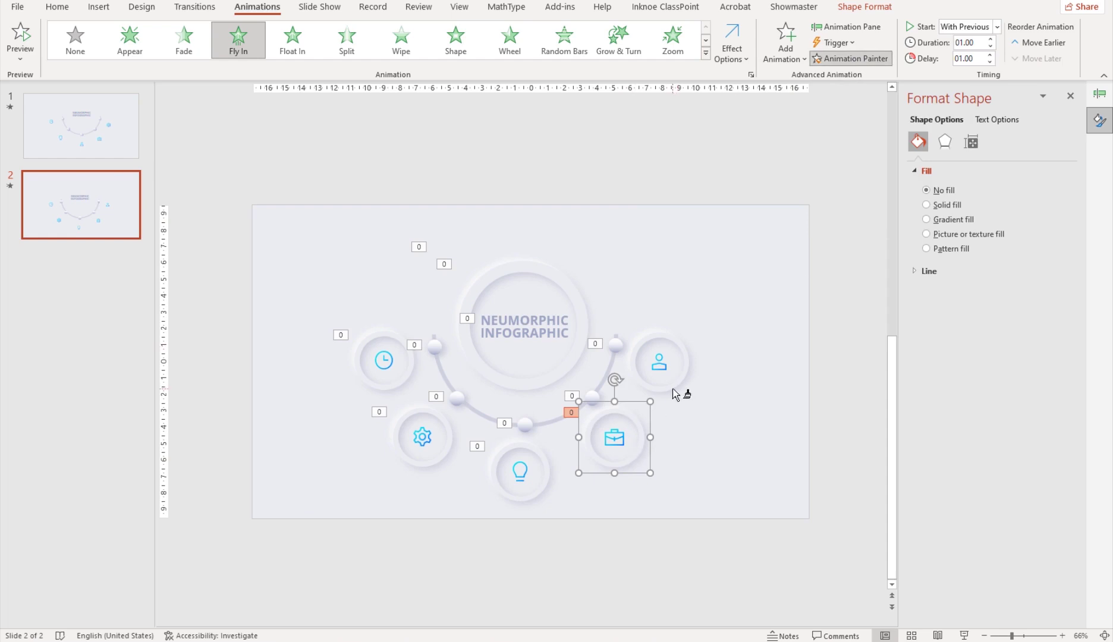
{"action": "left_click", "coordinate": [676, 392]}
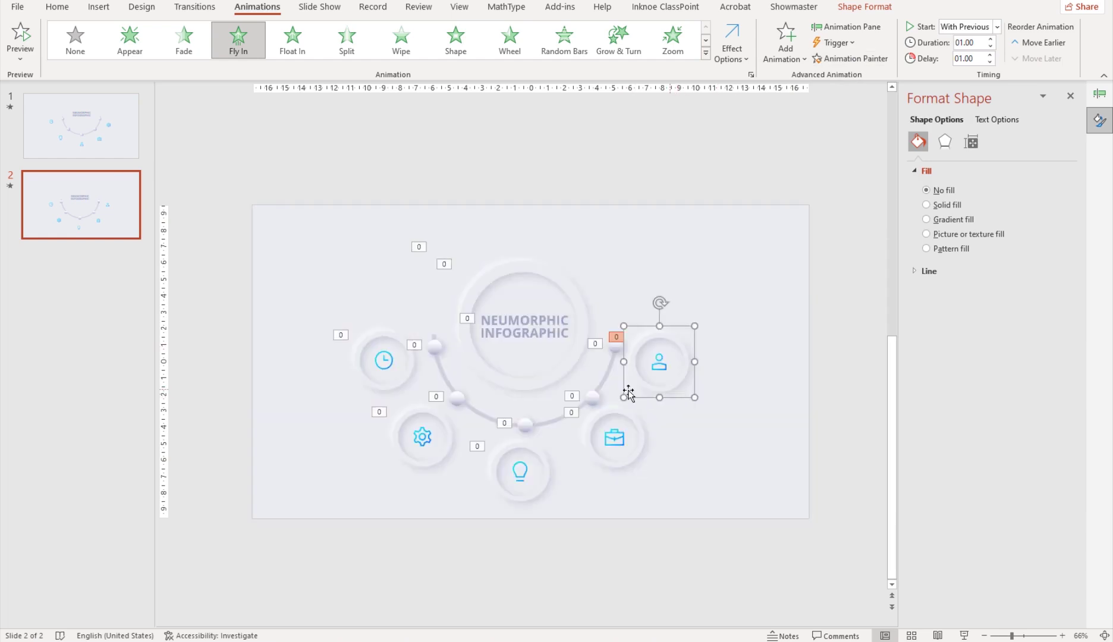
Raise the Fly In delays of the gear and lightbulb circles
{"action": "left_click", "coordinate": [431, 457]}
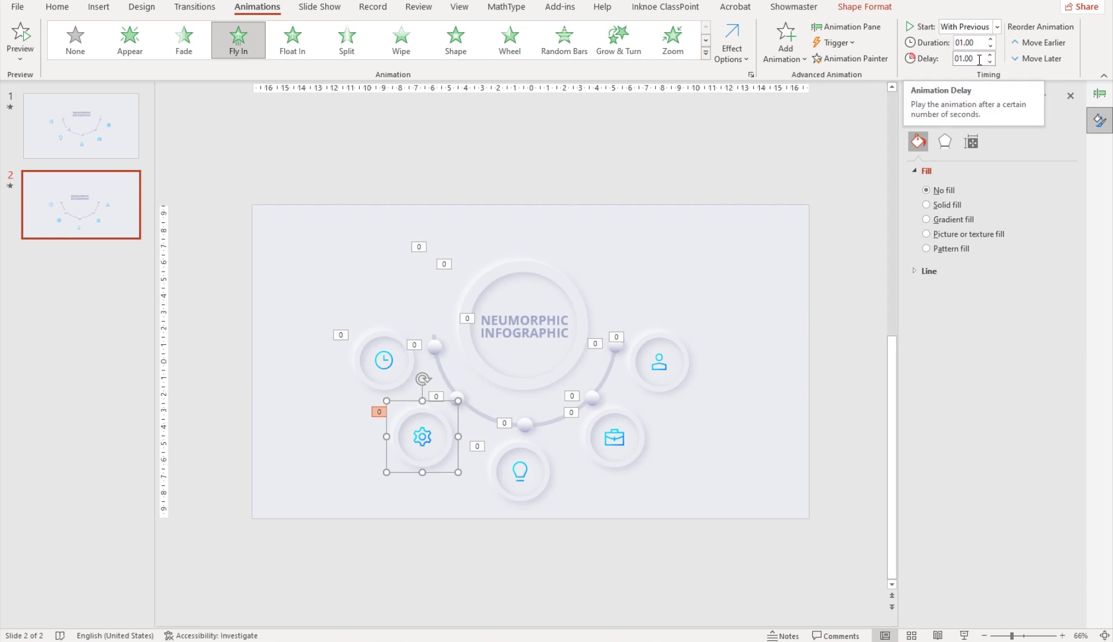
{"action": "left_click", "coordinate": [966, 59]}
{"action": "type", "text": "01.4"}
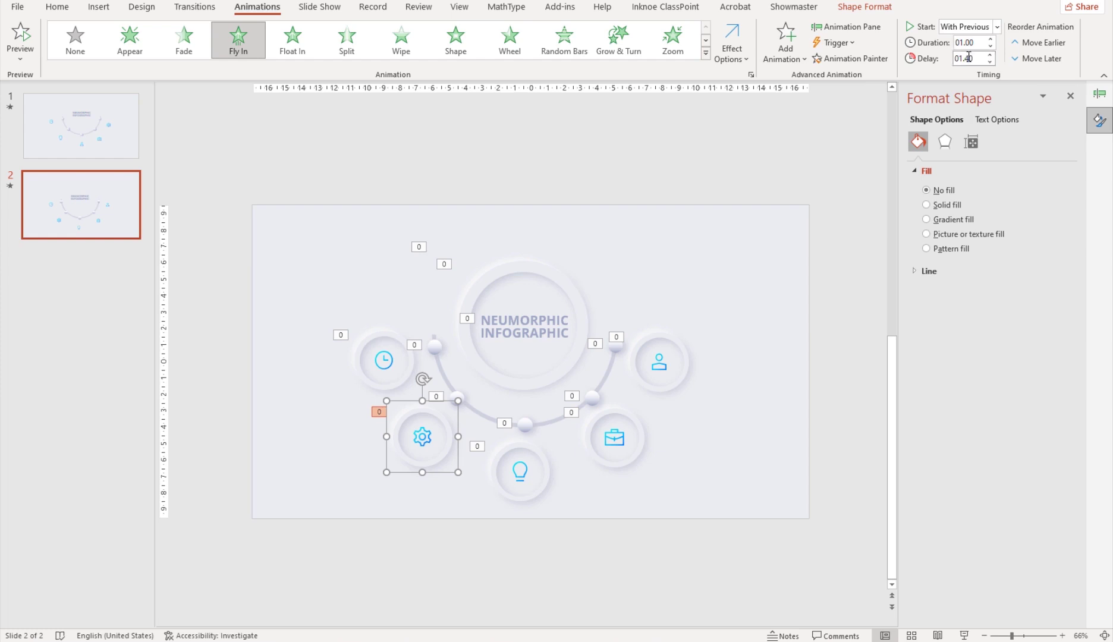
{"action": "left_click", "coordinate": [533, 500]}
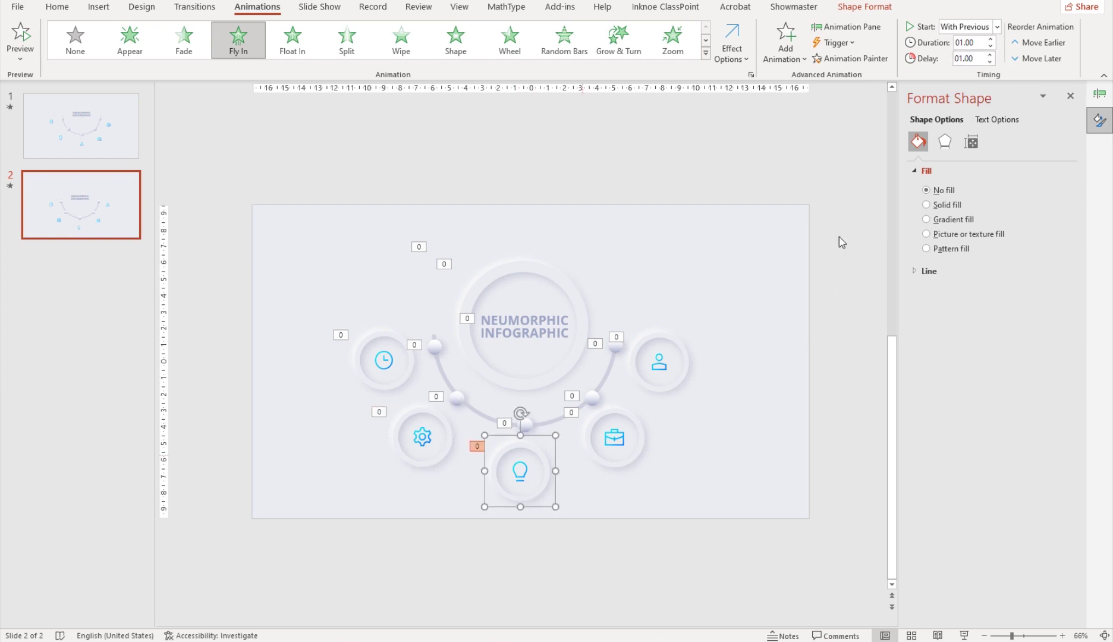
{"action": "left_click", "coordinate": [968, 59]}
{"action": "key", "text": "Return"}
Set a longer Fly In delay on the briefcase circle
{"action": "left_click", "coordinate": [630, 467]}
{"action": "left_click", "coordinate": [975, 59]}
{"action": "key", "text": "BackSpace"}
{"action": "key", "text": "BackSpace"}
{"action": "type", "text": "25"}
{"action": "left_click", "coordinate": [969, 59]}
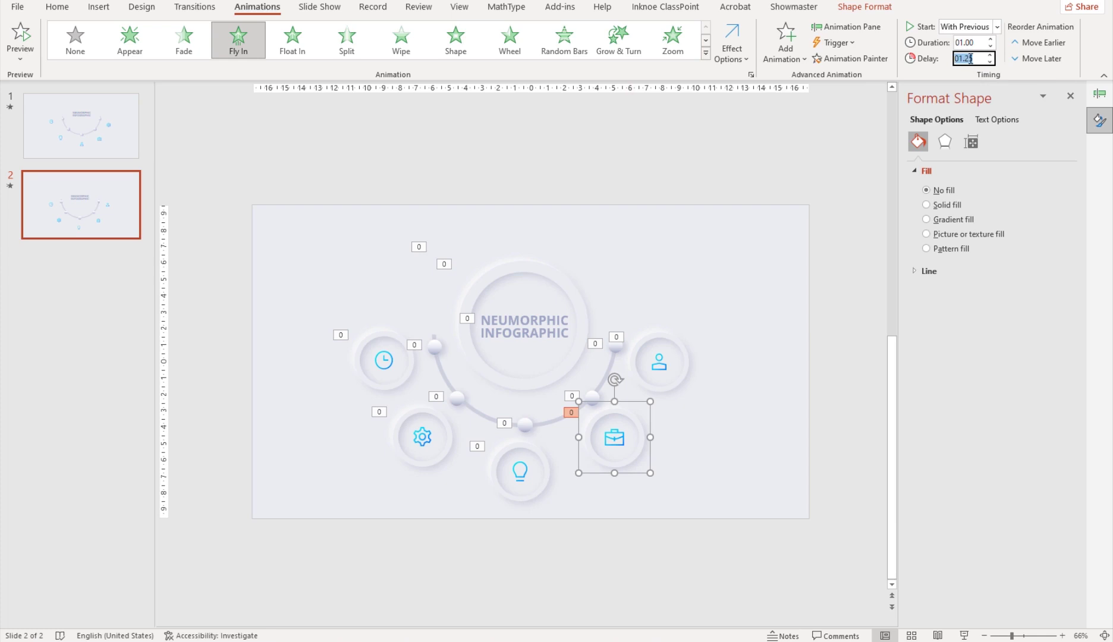
{"action": "type", "text": "0"}
{"action": "key", "text": "Return"}
Give the person circle a 2.60-second delay and preview the staggered timing as a slide show
{"action": "left_click", "coordinate": [663, 388]}
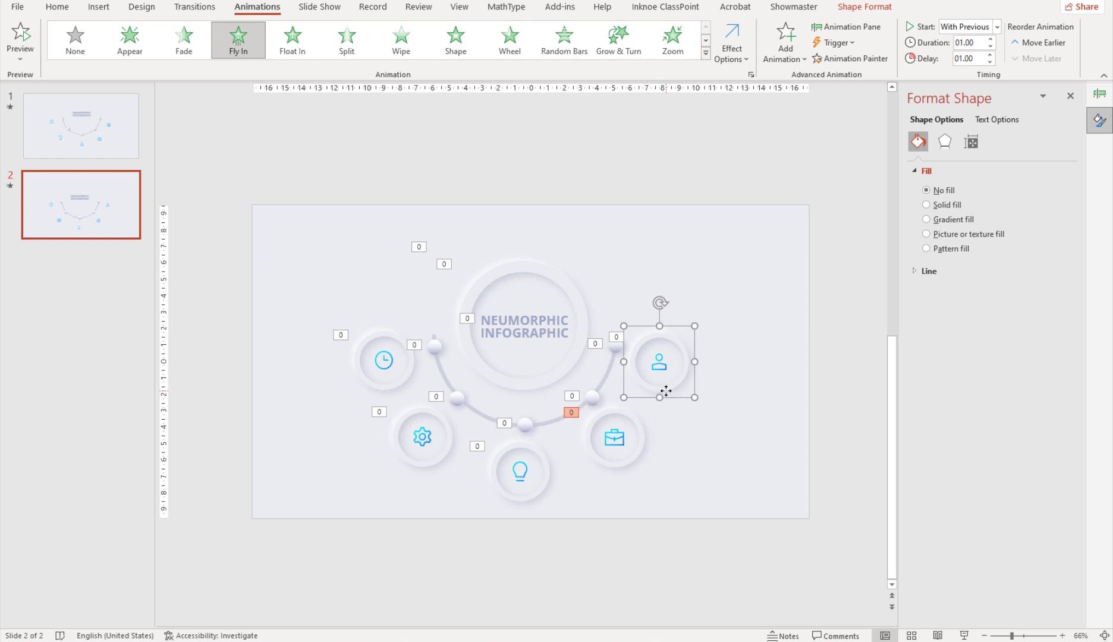
{"action": "left_click", "coordinate": [991, 55]}
{"action": "double_click", "coordinate": [962, 60]}
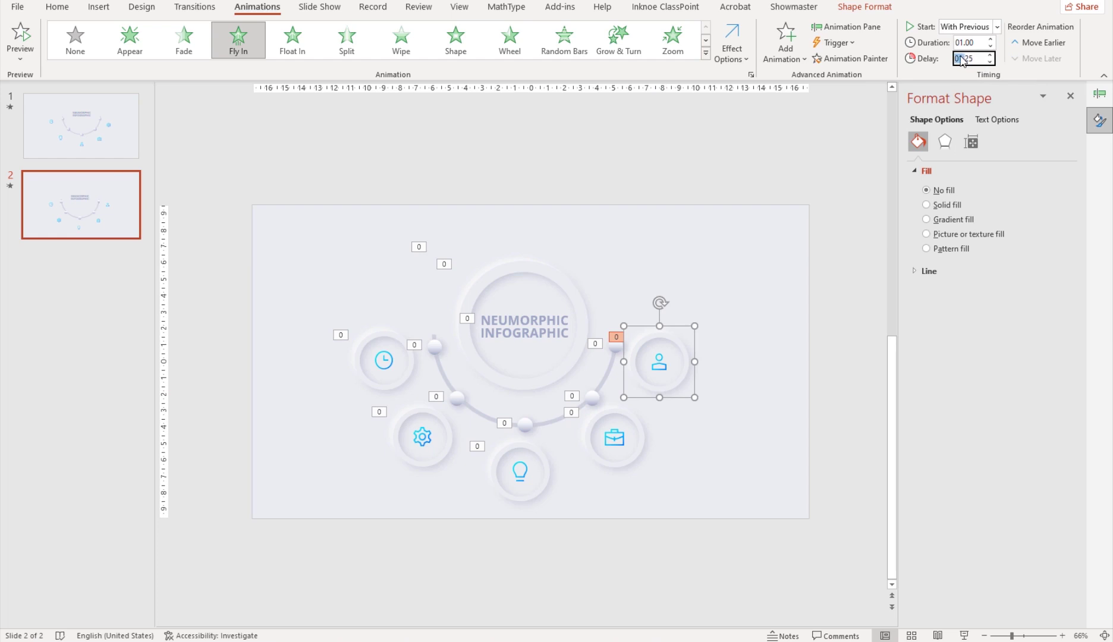
{"action": "left_click_drag", "start_coordinate": [975, 59], "coordinate": [949, 58]}
{"action": "type", "text": "02"}
{"action": "key", "text": "Return"}
{"action": "left_click", "coordinate": [964, 636]}
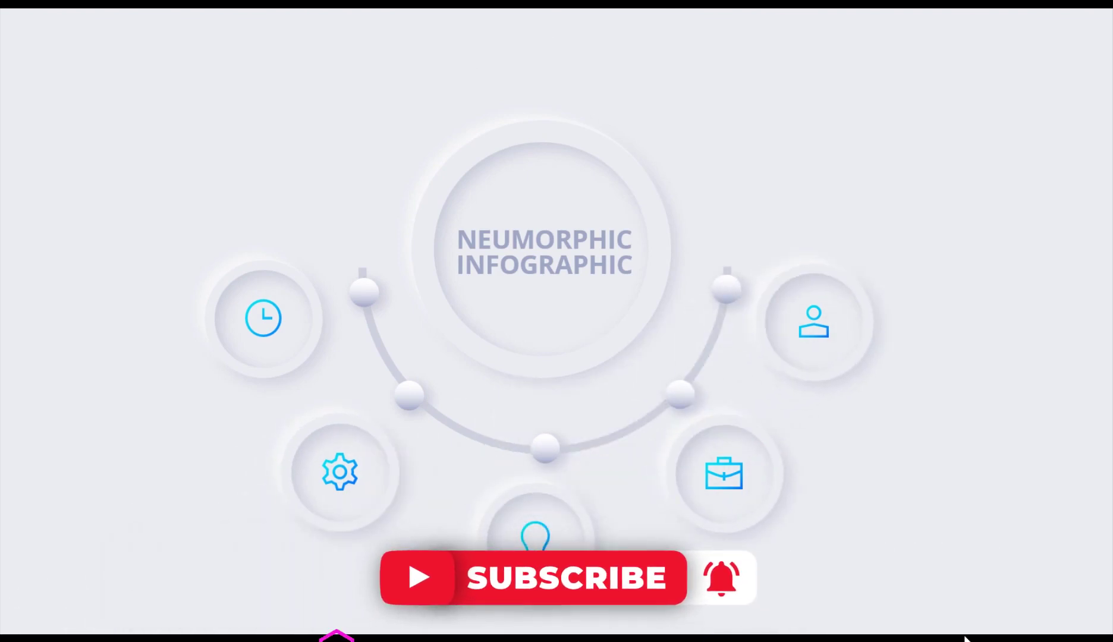
{"action": "key", "text": "Escape"}
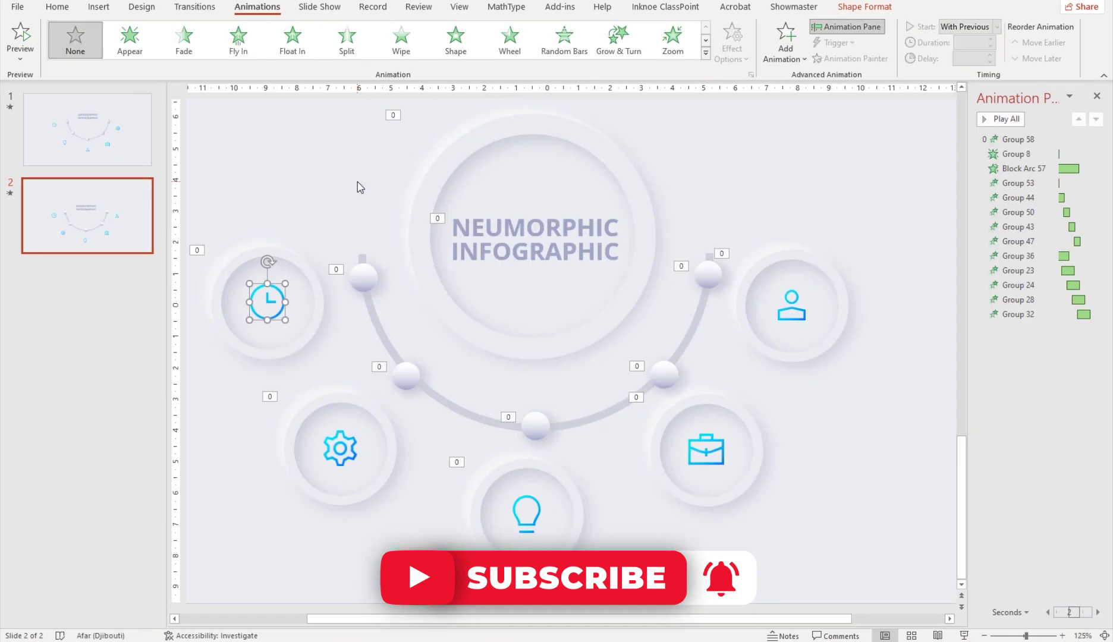
Give the clock icon a Fade entrance starting With Previous after a 1.50-second delay
{"action": "left_click", "coordinate": [196, 51]}
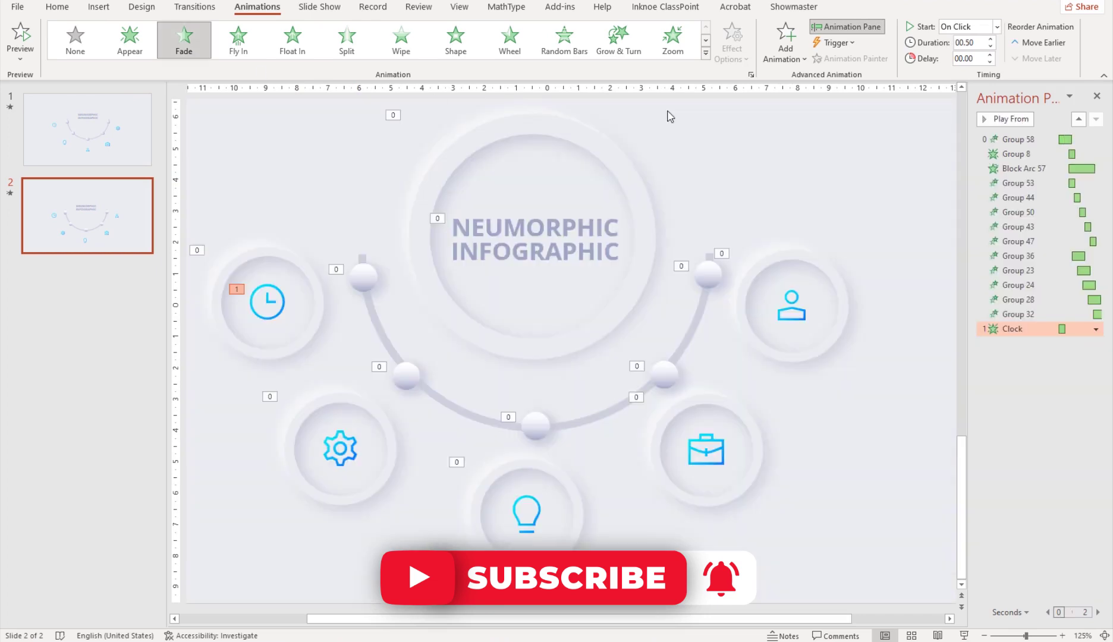
{"action": "left_click", "coordinate": [966, 27]}
{"action": "left_click", "coordinate": [972, 58]}
{"action": "type", "text": "02.6"}
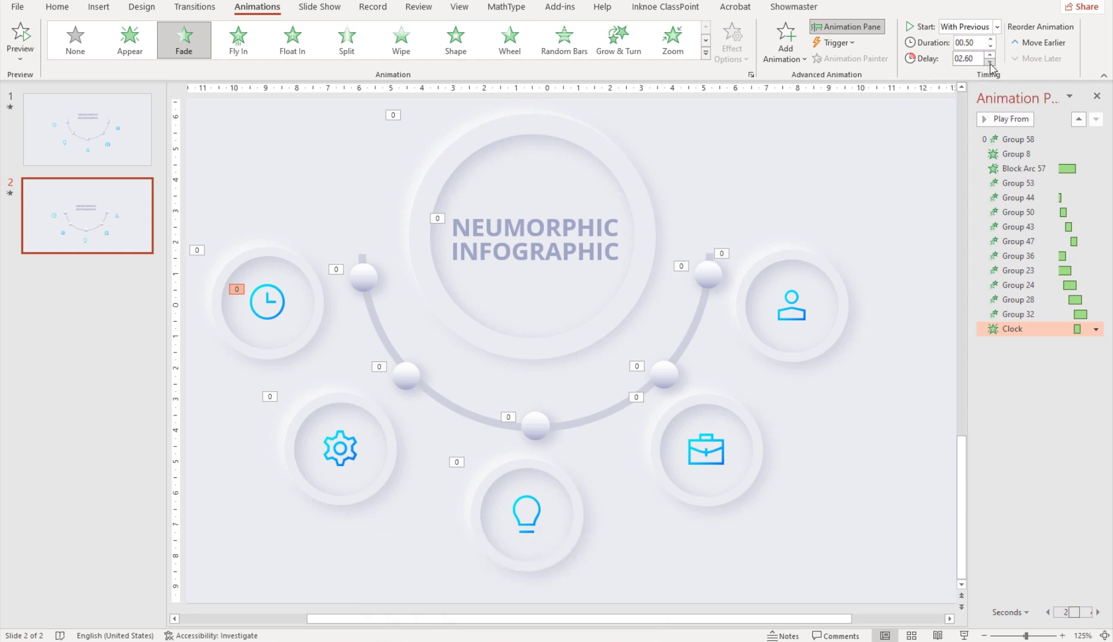
{"action": "left_click", "coordinate": [976, 59]}
{"action": "left_click_drag", "start_coordinate": [982, 59], "coordinate": [952, 59]}
{"action": "type", "text": "0"}
{"action": "key", "text": "Return"}
{"action": "left_click", "coordinate": [349, 455]}
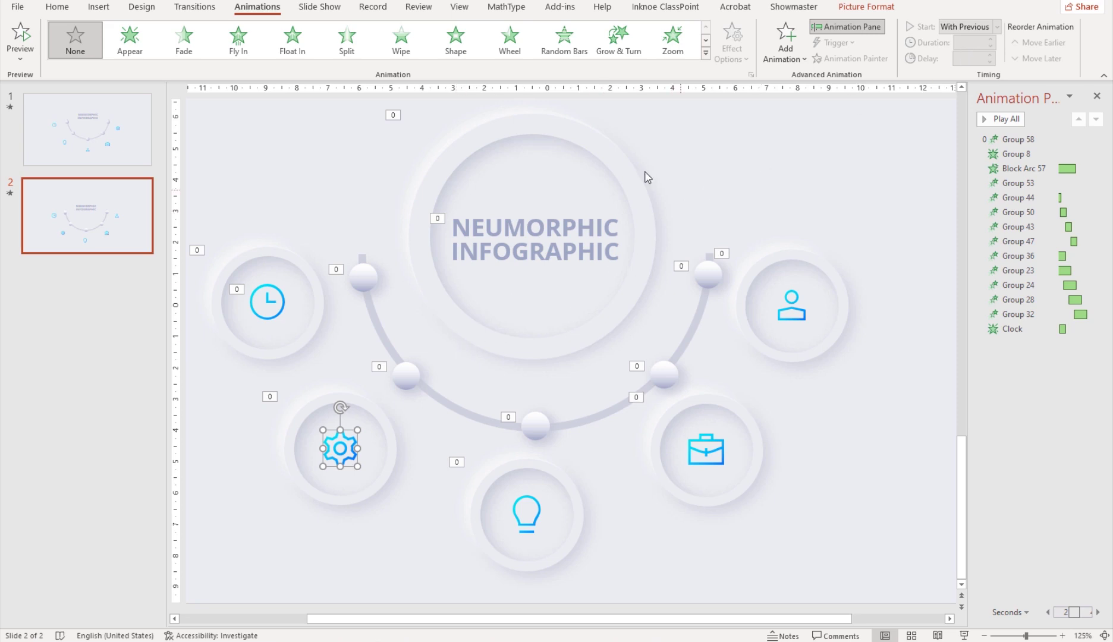
Fade in the gear icon With Previous after a 2-second delay
{"action": "left_click", "coordinate": [196, 53]}
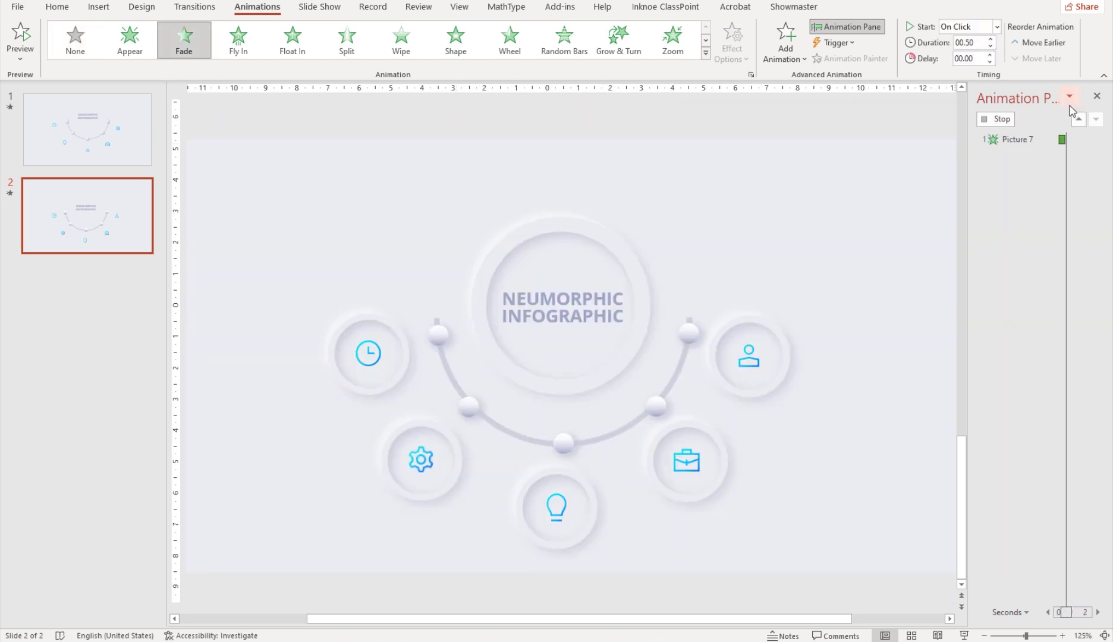
{"action": "left_click", "coordinate": [969, 28]}
{"action": "left_click", "coordinate": [967, 50]}
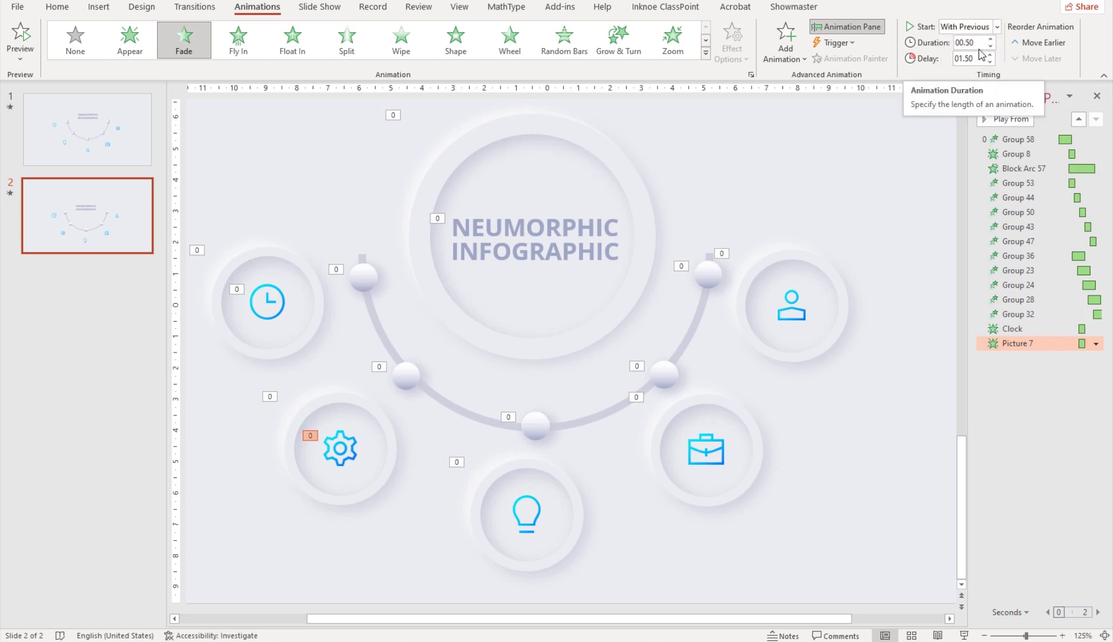
{"action": "left_click", "coordinate": [979, 56]}
{"action": "left_click", "coordinate": [989, 55]}
{"action": "left_click", "coordinate": [988, 55]}
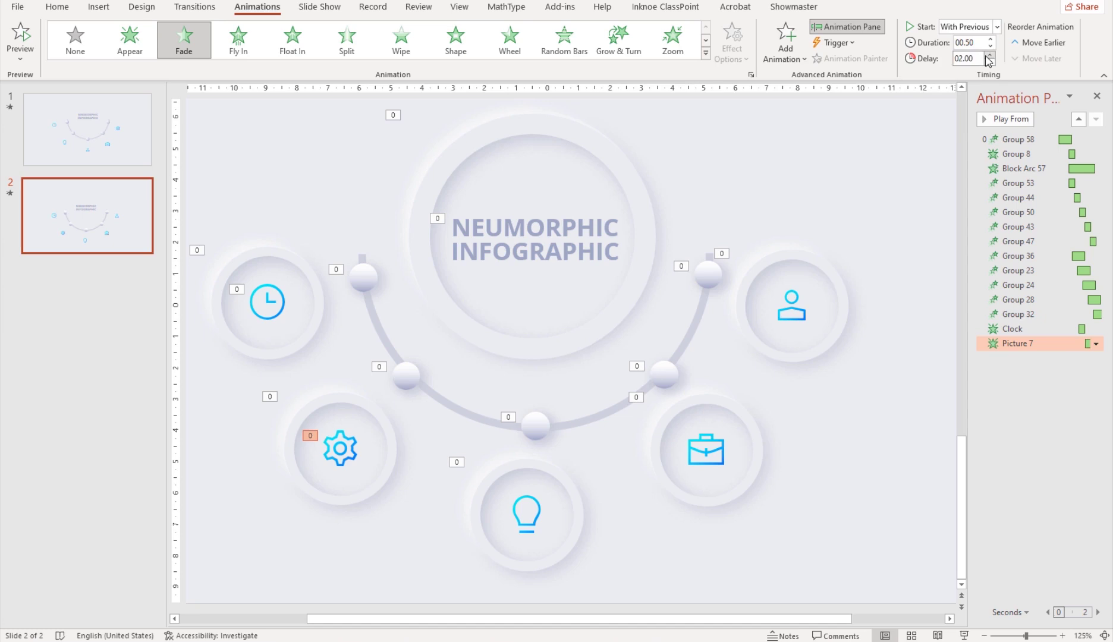
Fade in the lightbulb icon With Previous after a 2.5-second delay
{"action": "left_click", "coordinate": [529, 524]}
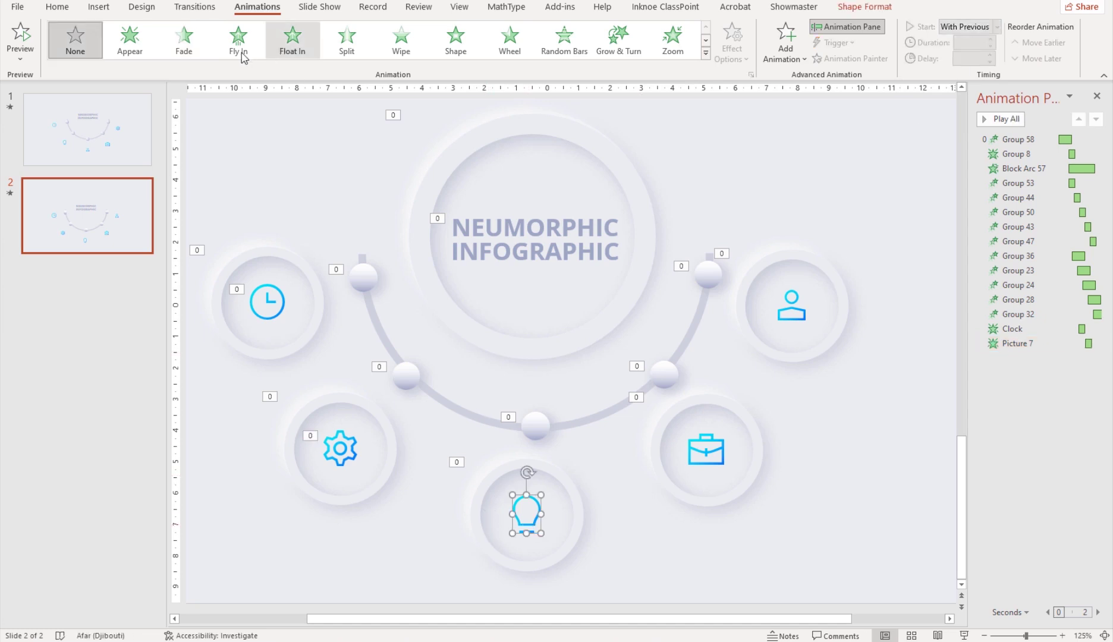
{"action": "left_click", "coordinate": [185, 52]}
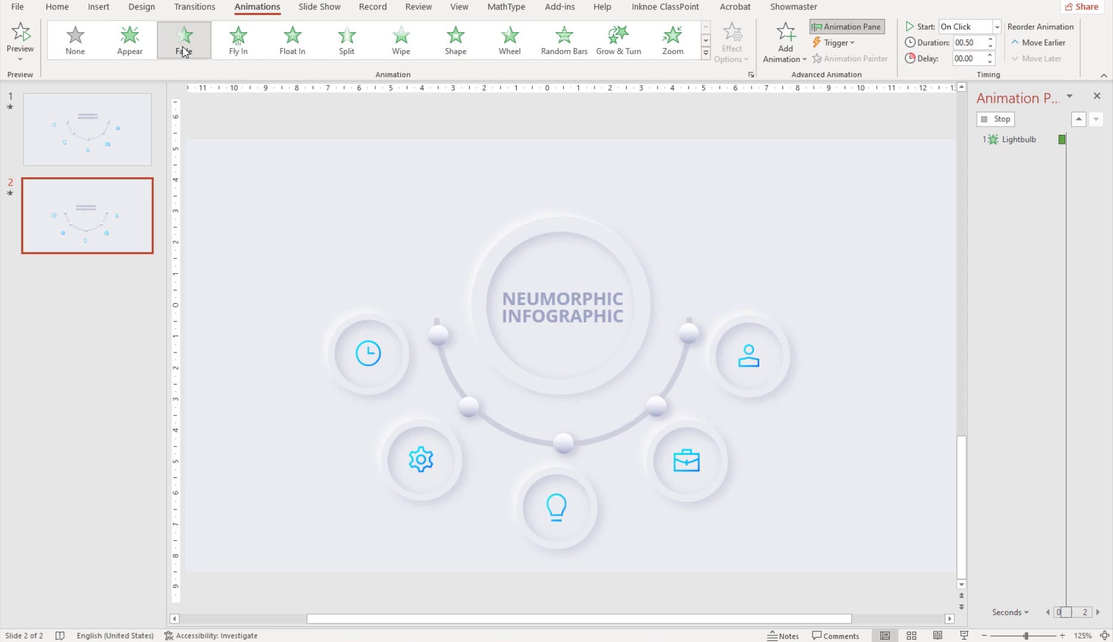
{"action": "left_click", "coordinate": [997, 27]}
{"action": "left_click", "coordinate": [963, 61]}
{"action": "scroll", "coordinate": [980, 54], "scroll_direction": "up", "scroll_amount": 8}
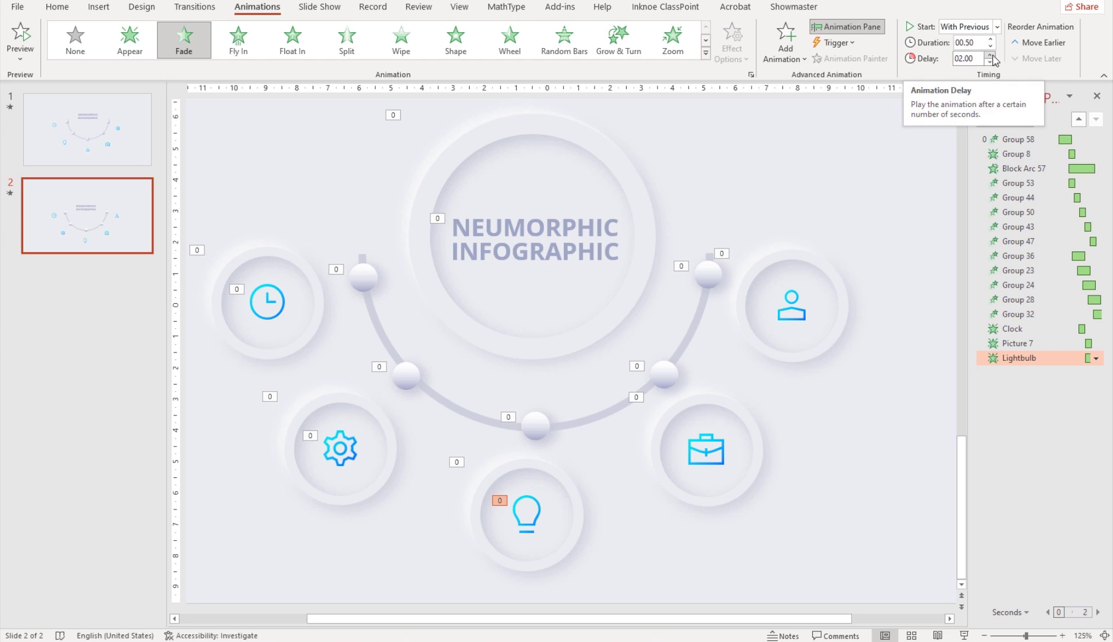
{"action": "left_click", "coordinate": [992, 55]}
{"action": "left_click", "coordinate": [992, 56]}
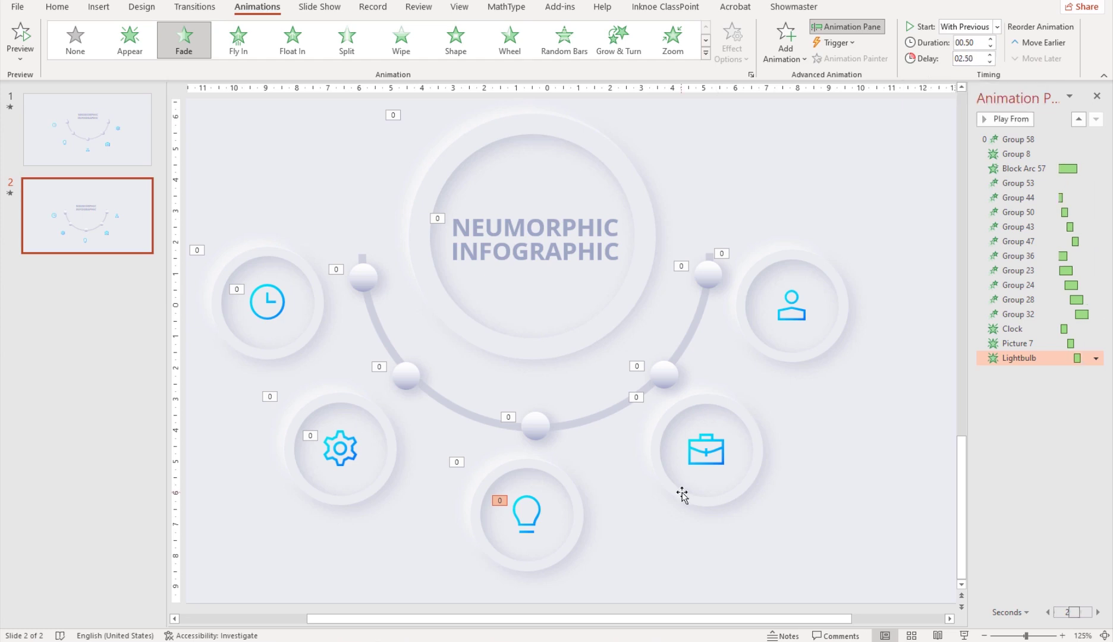
{"action": "left_click", "coordinate": [708, 467]}
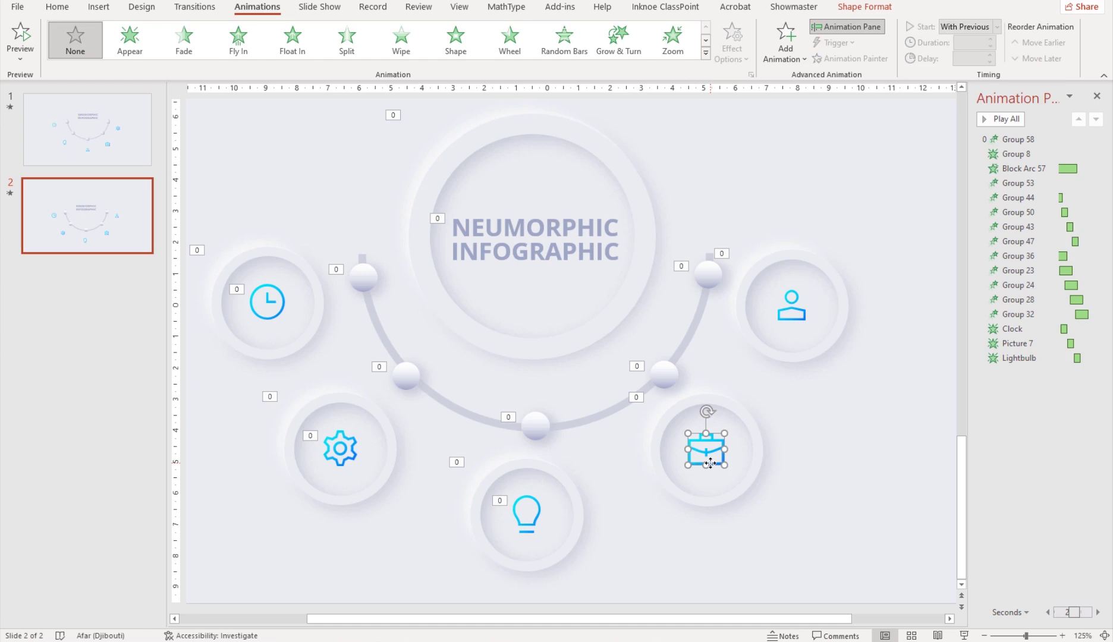
Fade in the briefcase icon With Previous after a 3-second delay
{"action": "left_click", "coordinate": [183, 39]}
{"action": "left_click", "coordinate": [968, 27]}
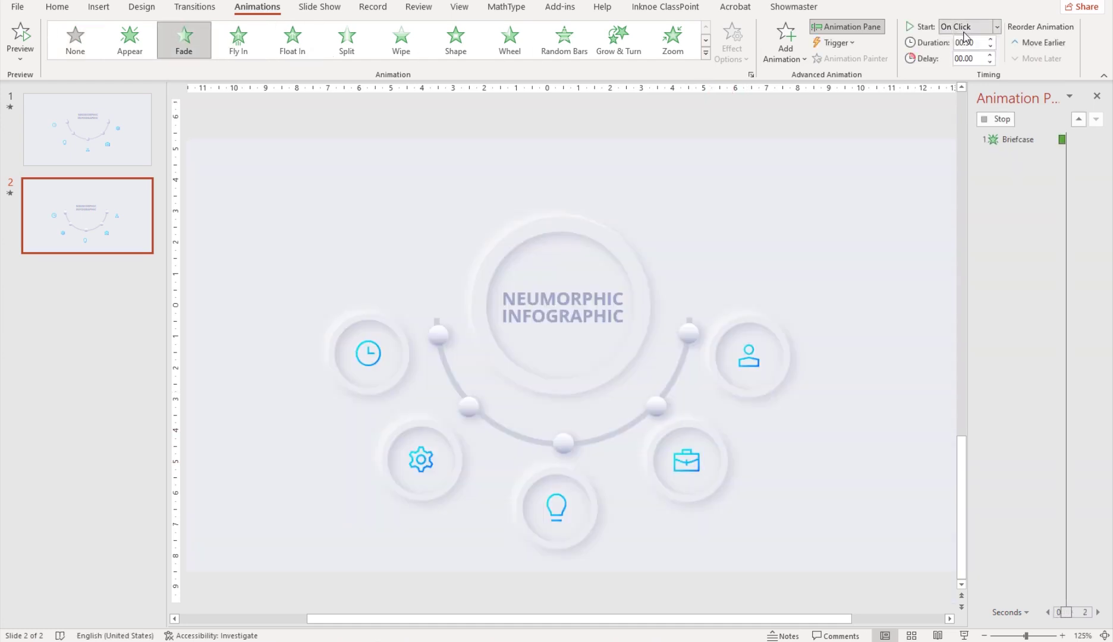
{"action": "left_click", "coordinate": [961, 53]}
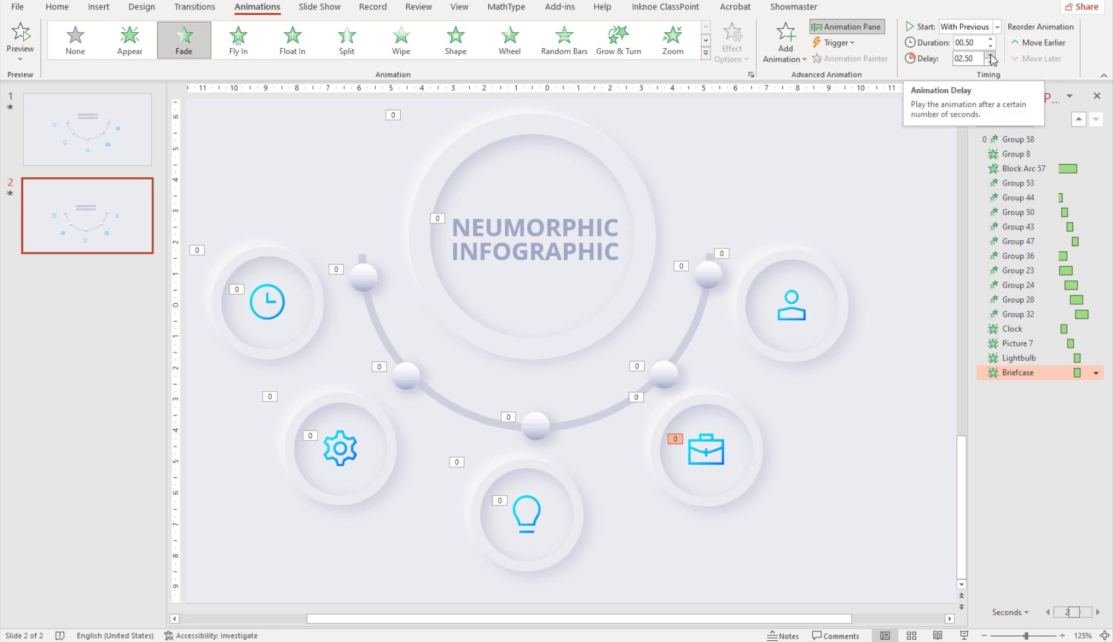
{"action": "left_click", "coordinate": [991, 56]}
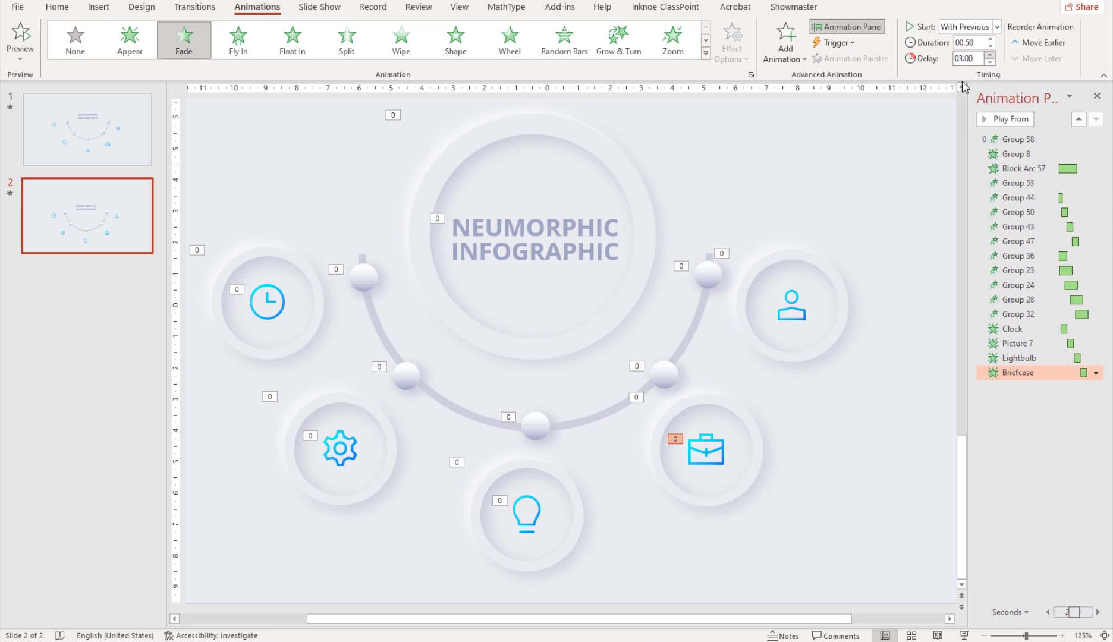
Fade in the person icon With Previous, then play the slide as a slide show
{"action": "left_click", "coordinate": [798, 320]}
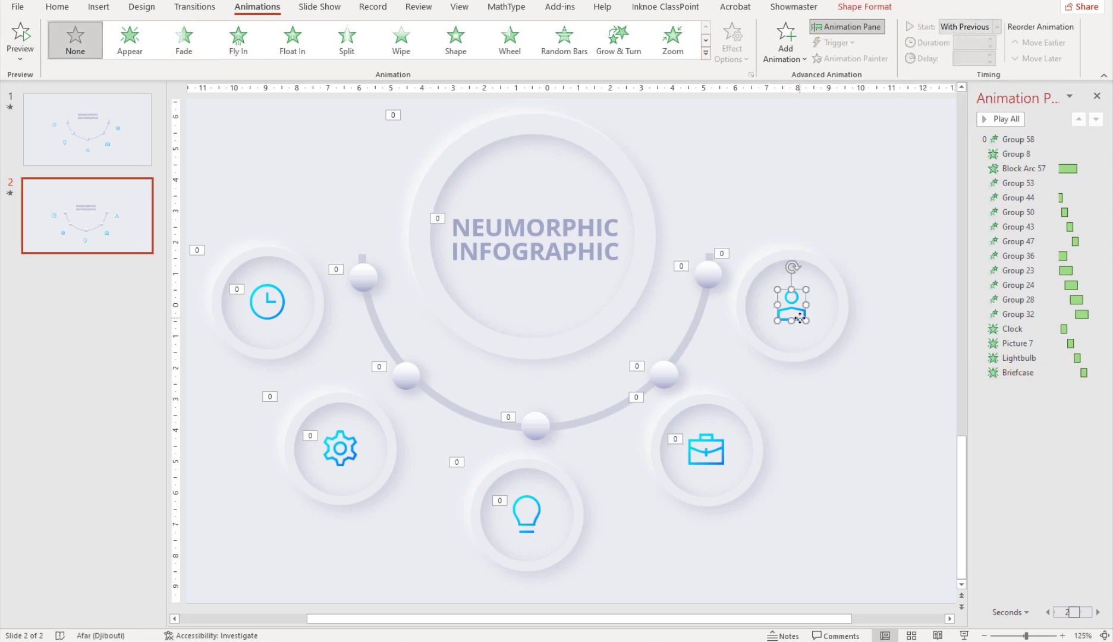
{"action": "left_click", "coordinate": [184, 39]}
{"action": "left_click", "coordinate": [997, 26]}
{"action": "left_click", "coordinate": [967, 57]}
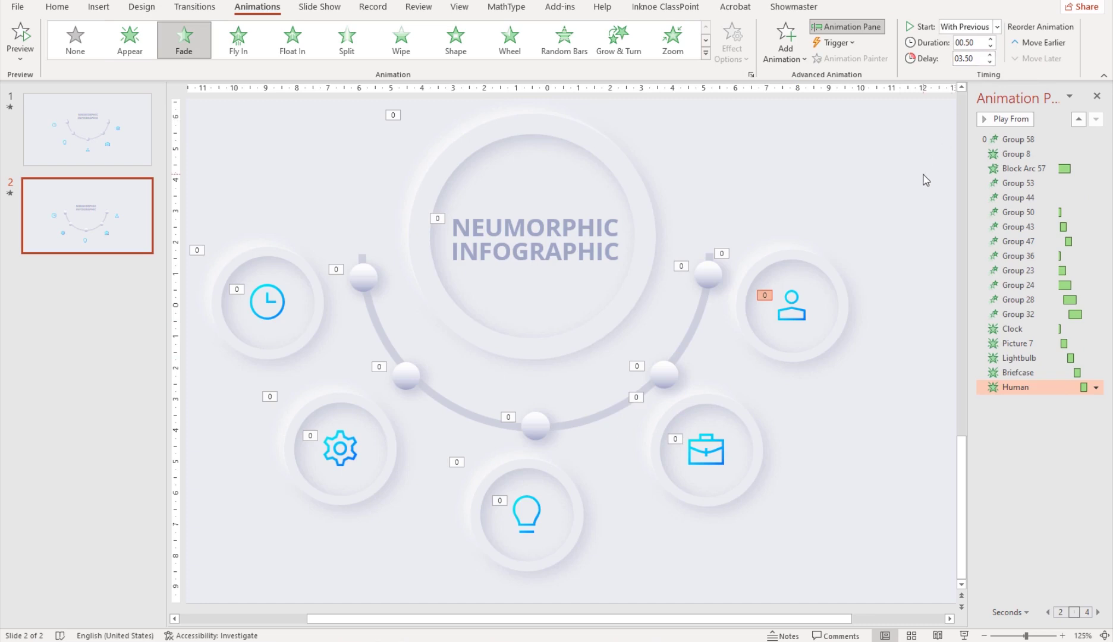
{"action": "left_click", "coordinate": [964, 636]}
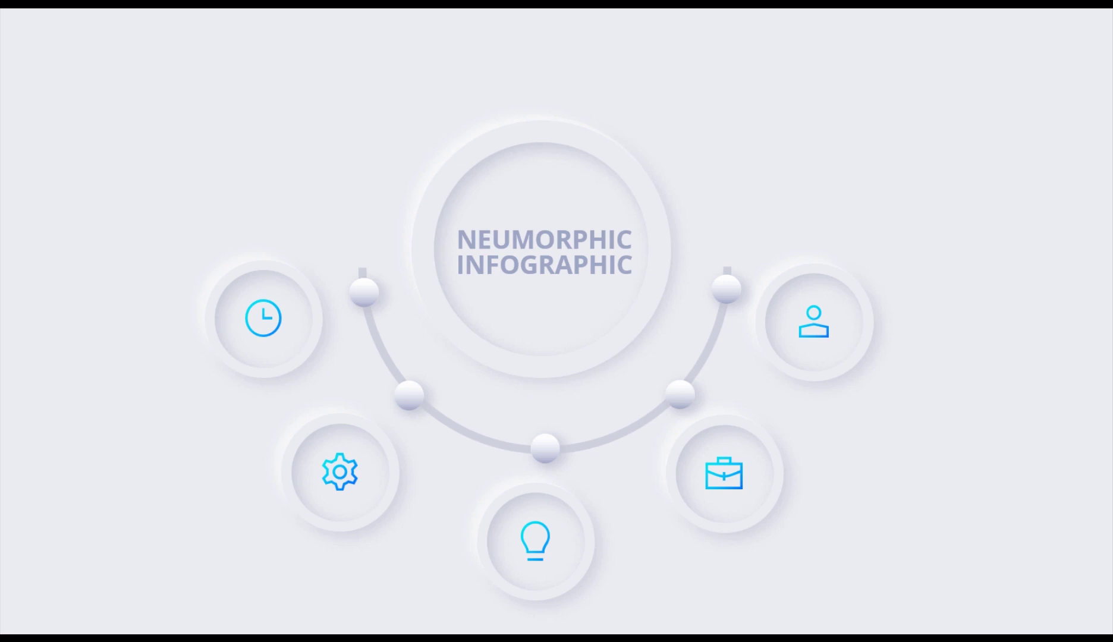
{"action": "key", "text": "Escape"}
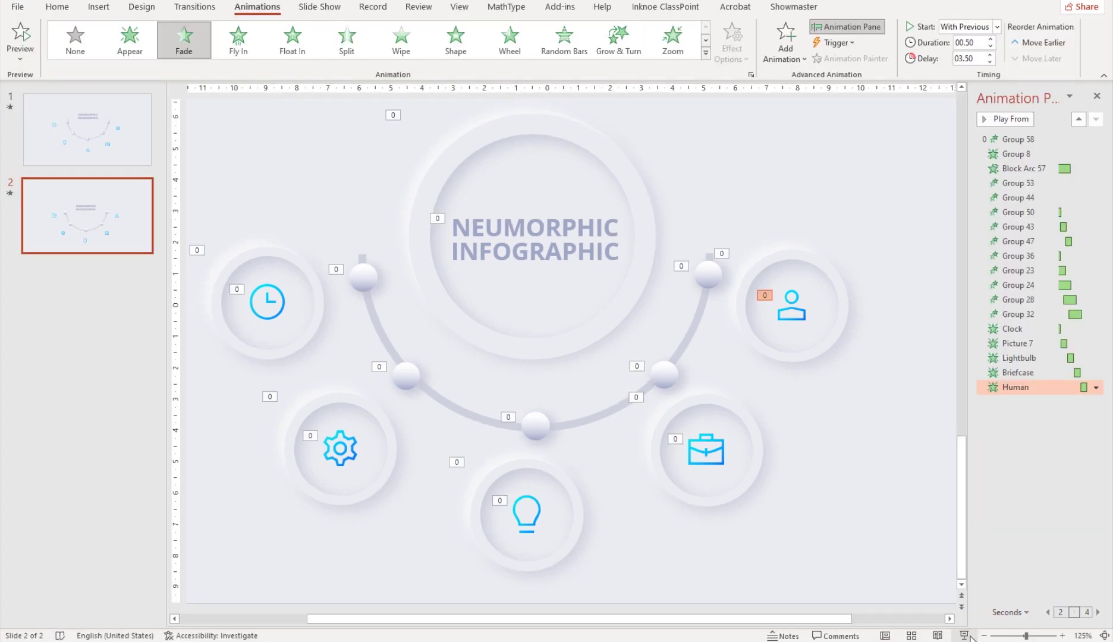
{"action": "left_click", "coordinate": [964, 636]}
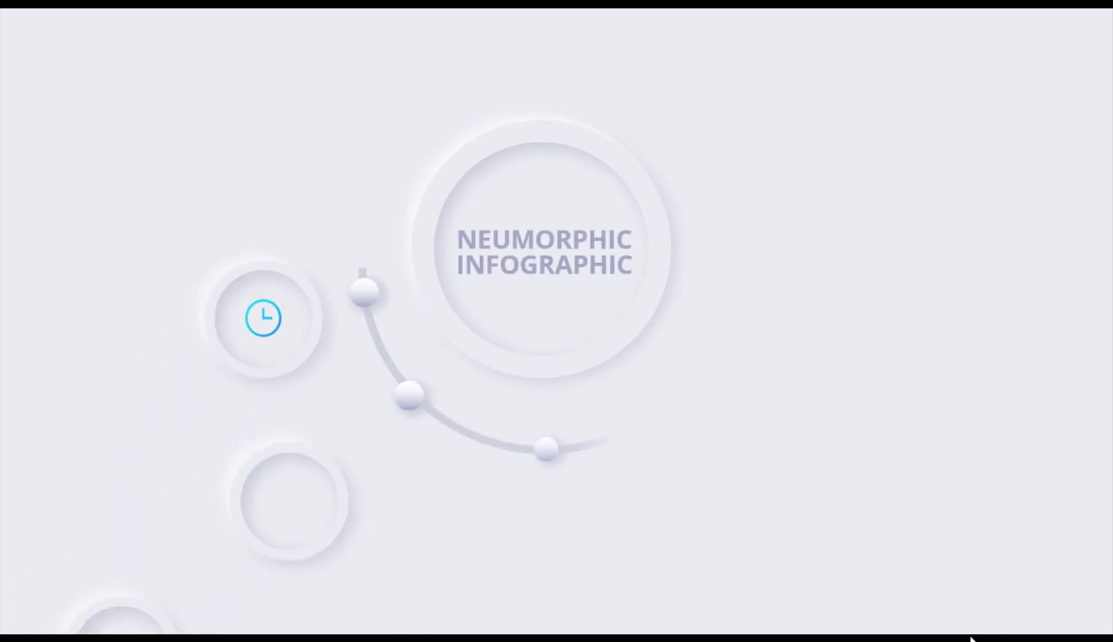